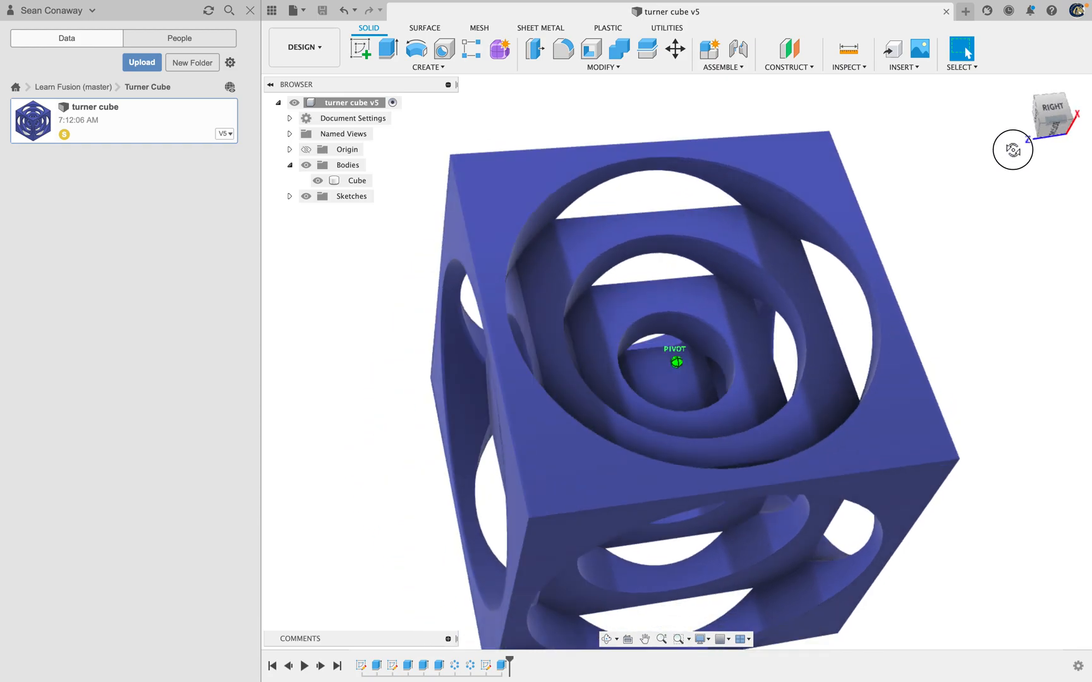
Examine the finished turner cube from several angles, looking at its nested cubes and the circular openings through its faces
mouse_move(1057, 106)
shift+middle_down()
mouse_move(1036, 139)
mouse_move(1046, 111)
mouse_move(1038, 129)
shift+middle_up()
click(1039, 127)
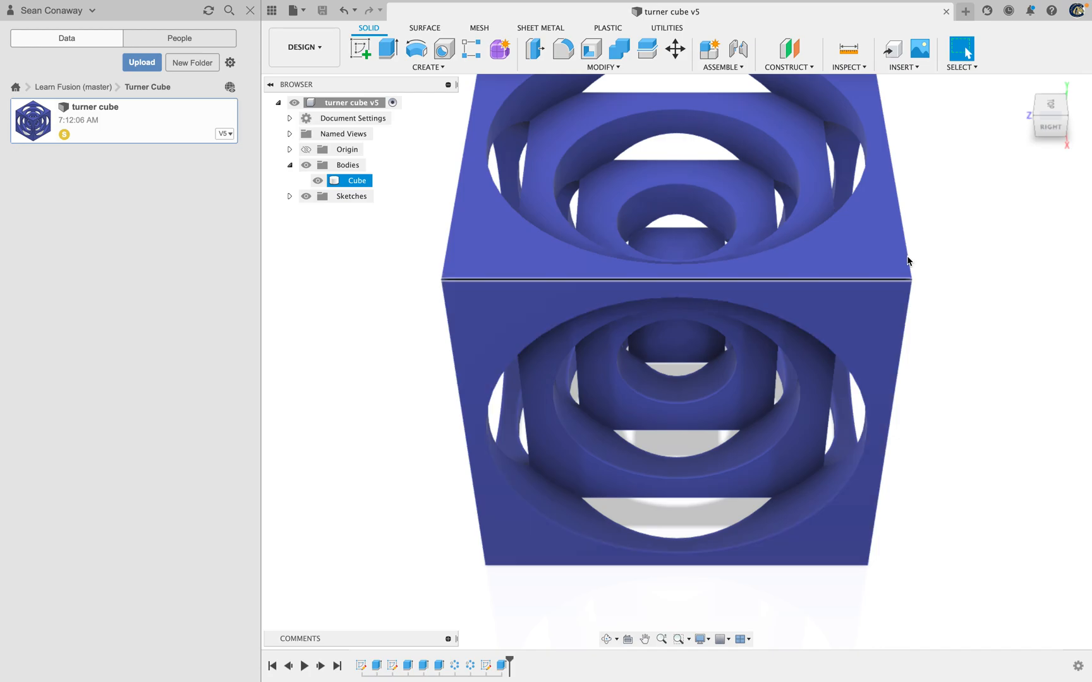
scroll(953, 297, up, 3)
scroll(951, 291, down, 3)
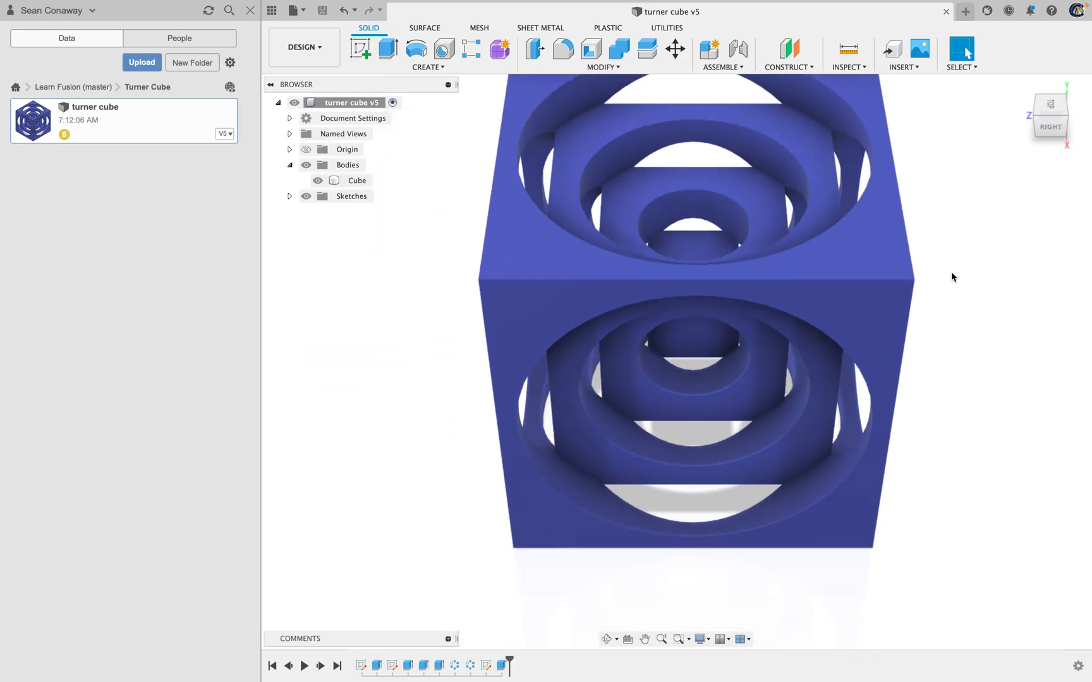
drag(1044, 106, 1021, 75)
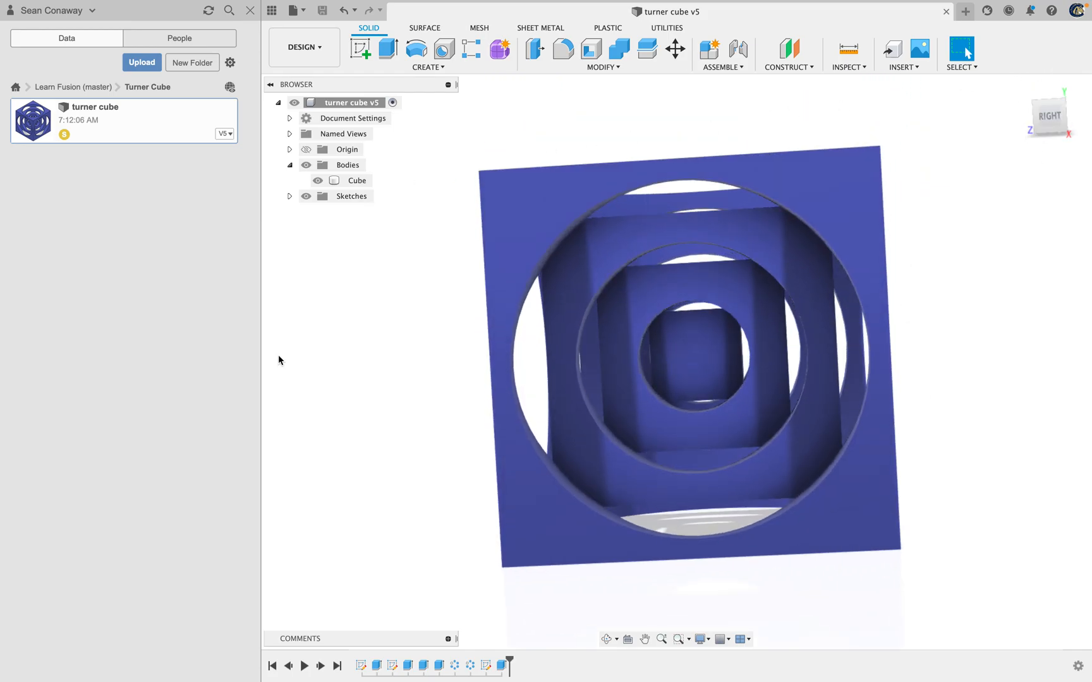
click(725, 387)
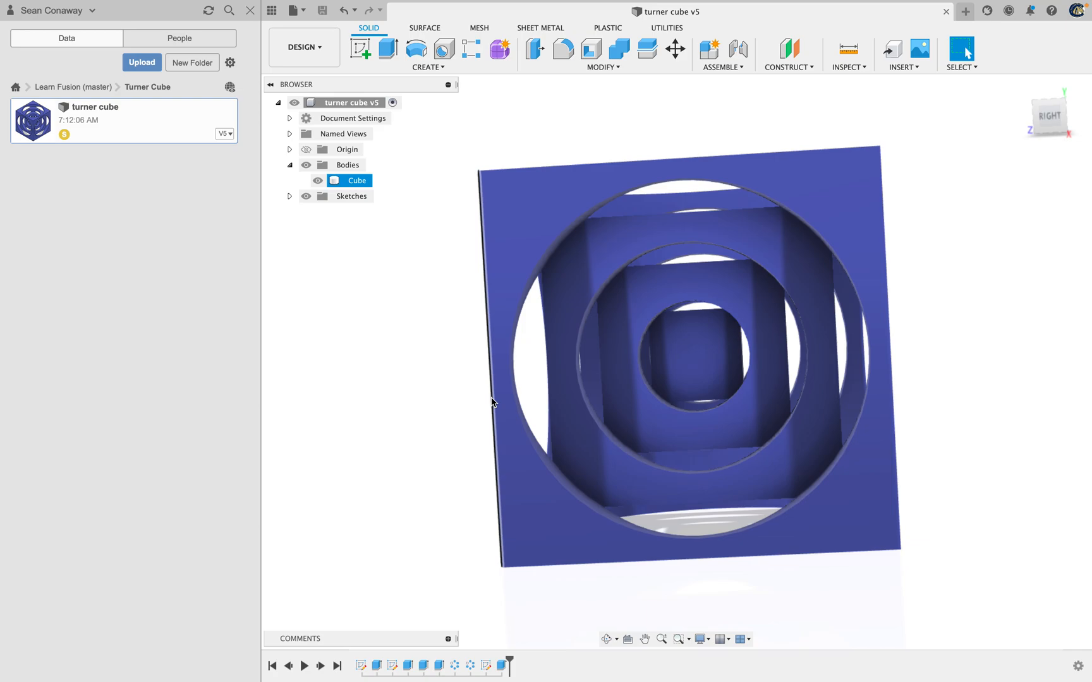
click(538, 419)
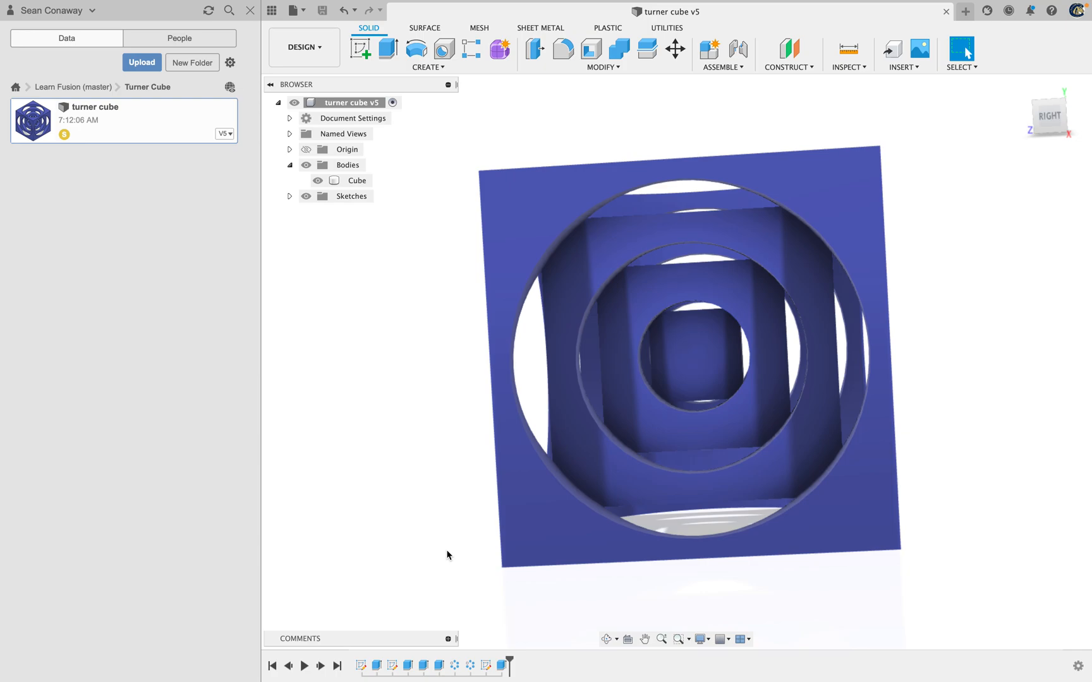
click(514, 557)
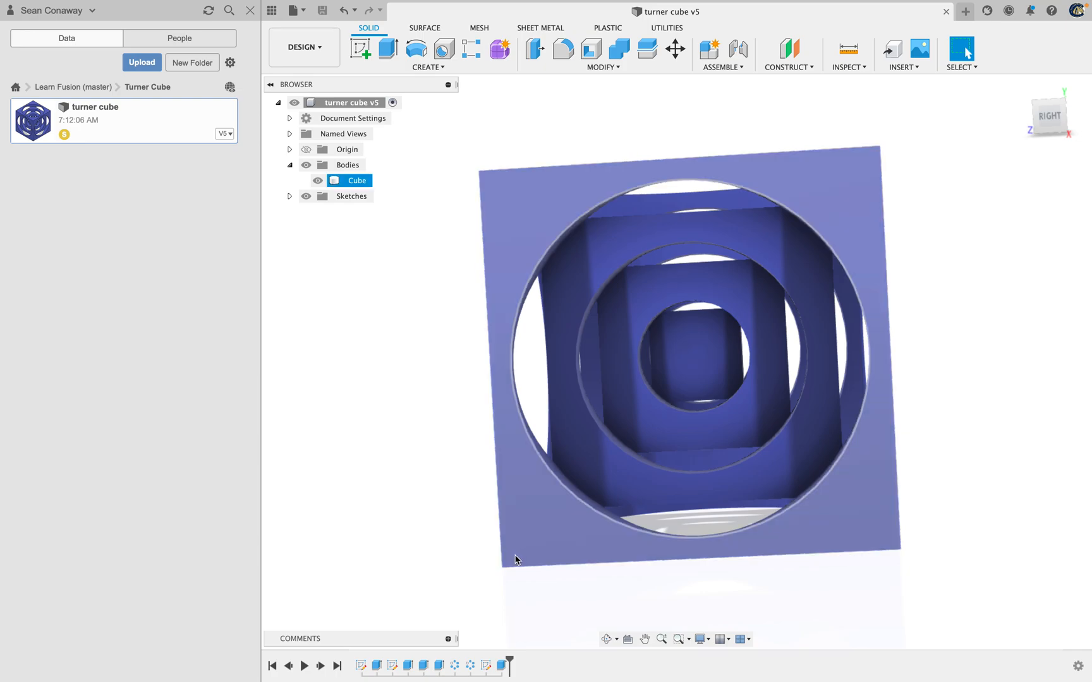
click(472, 526)
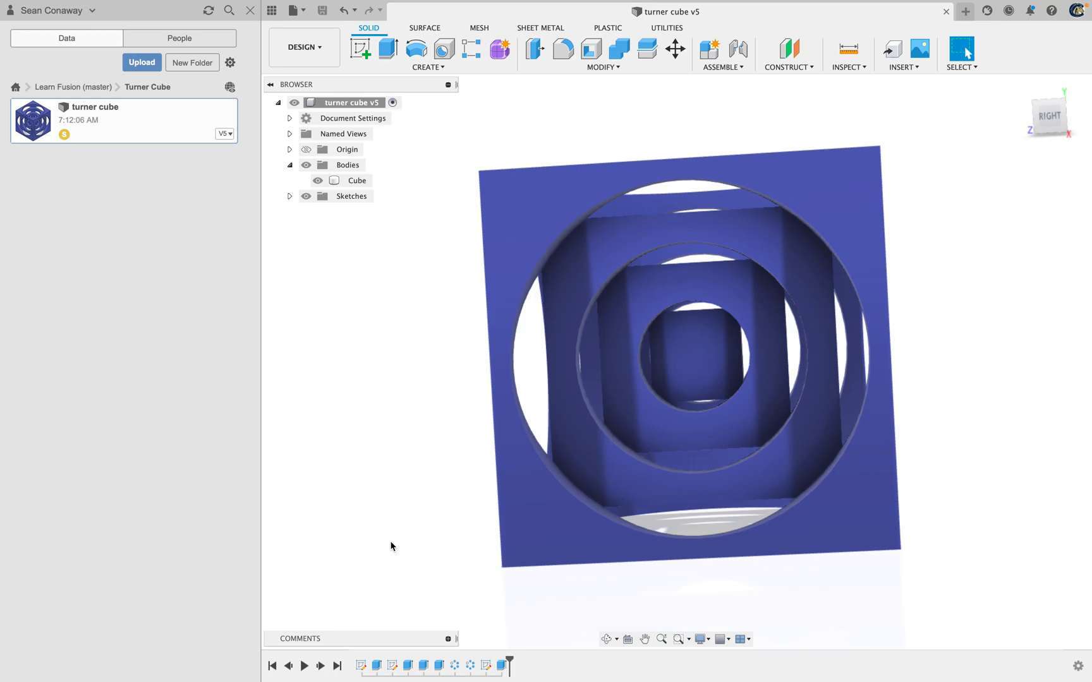
Create a folder named Turner Cube in the Learn fusion project and open it
click(15, 89)
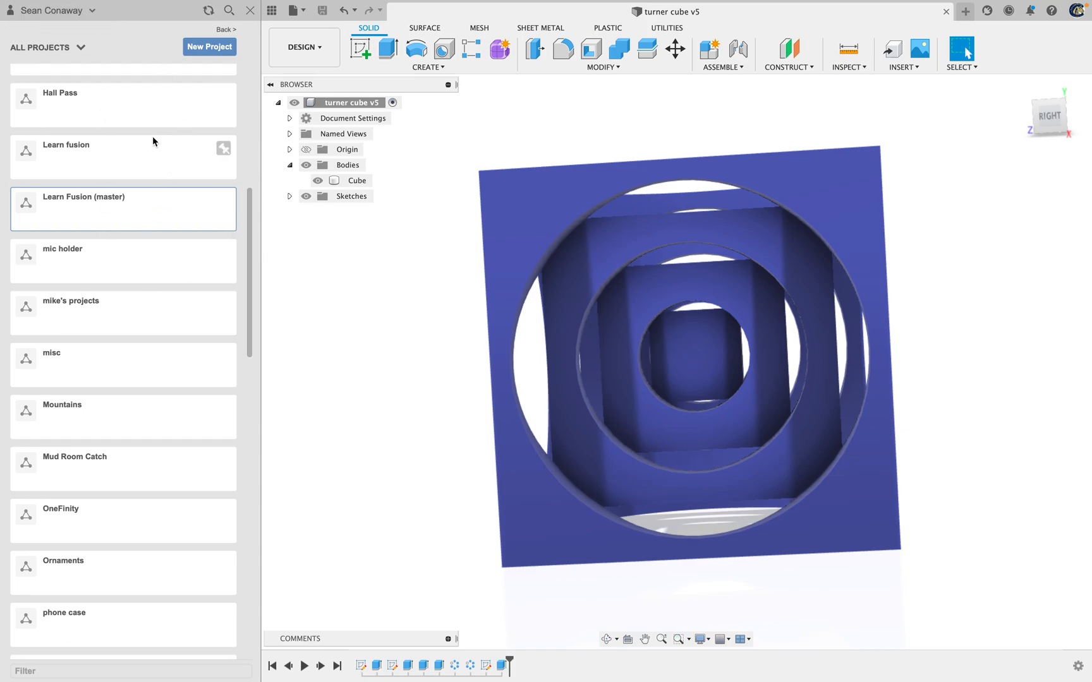
click(117, 161)
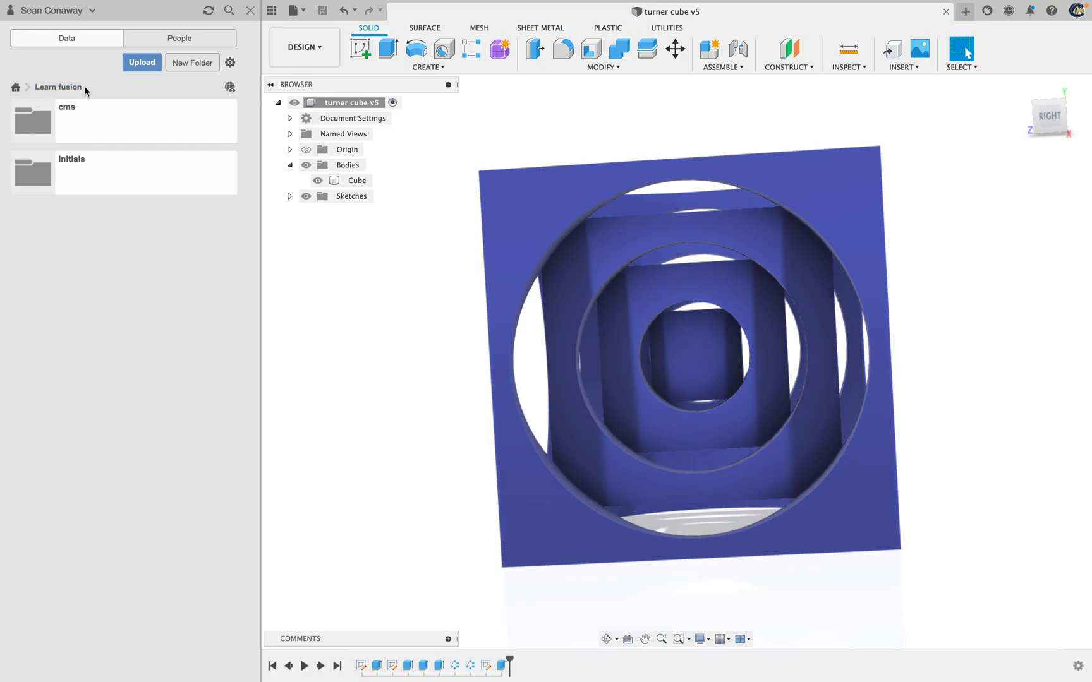
click(197, 67)
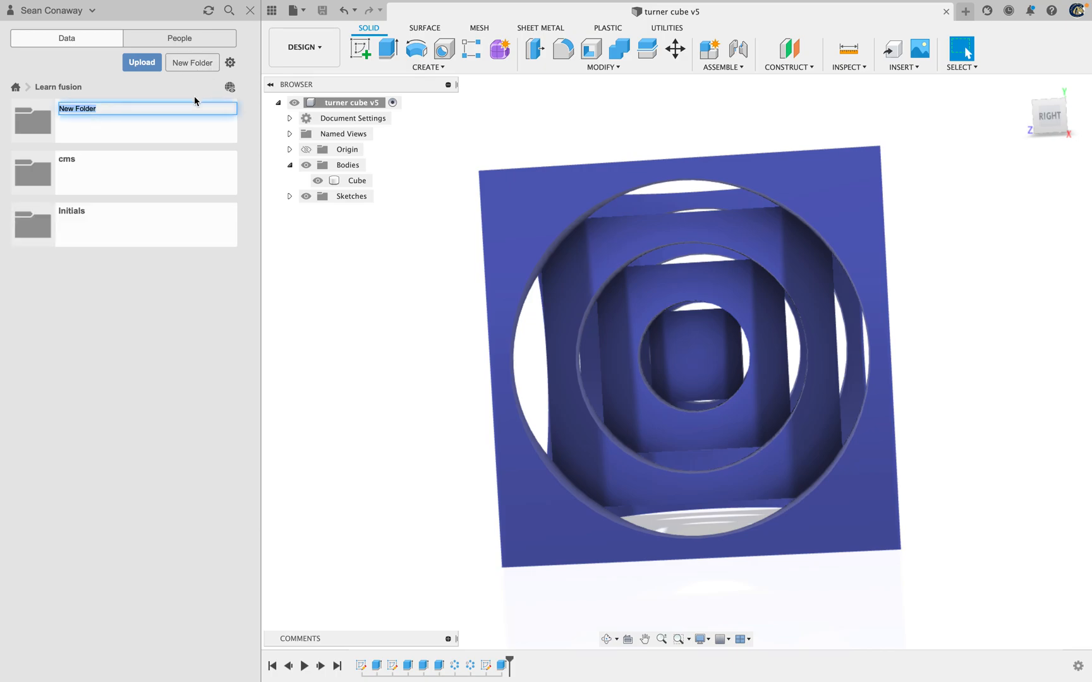
text(Turner Cube)
key(Return)
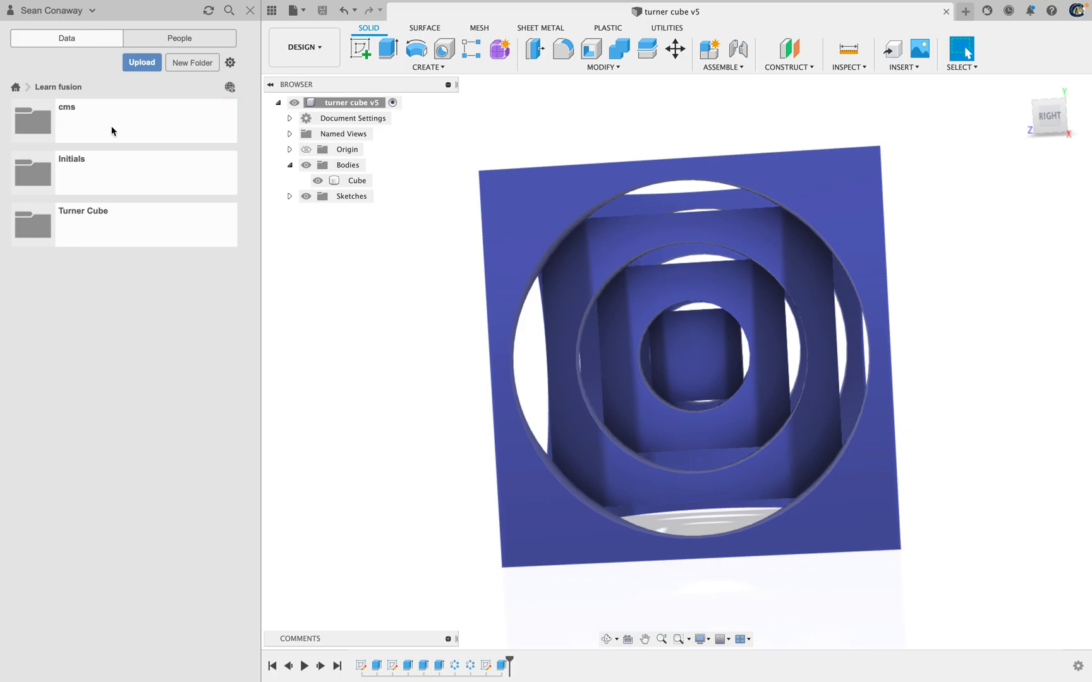
click(115, 234)
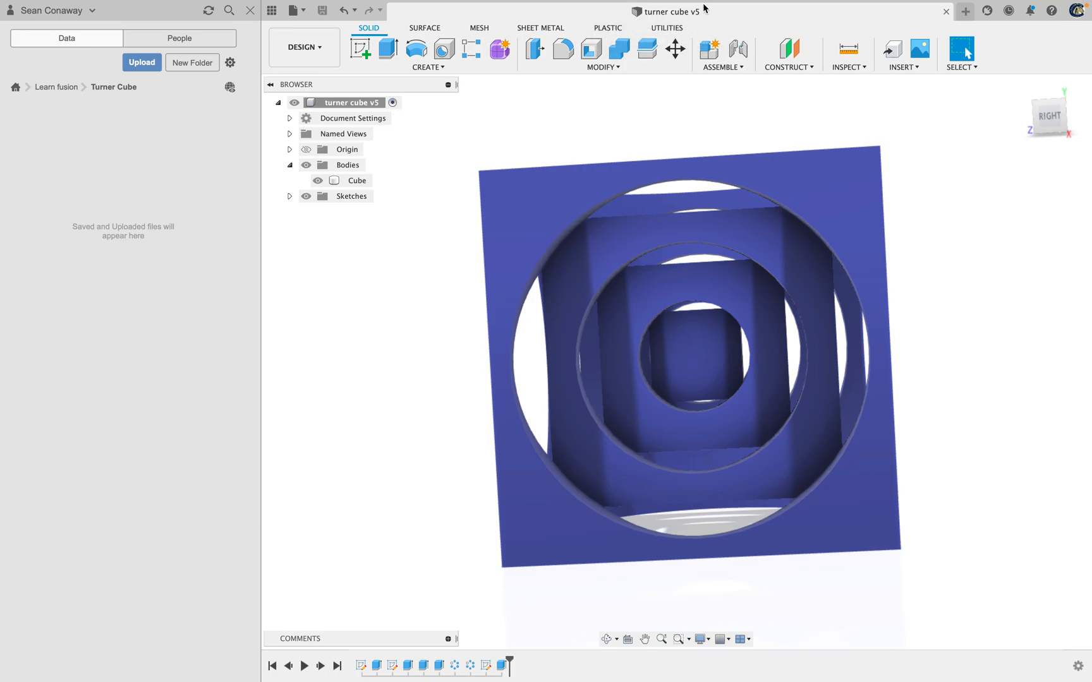
Create a new design and save it as "turner cube" in the Learn fusion > Turner Cube folder
click(966, 12)
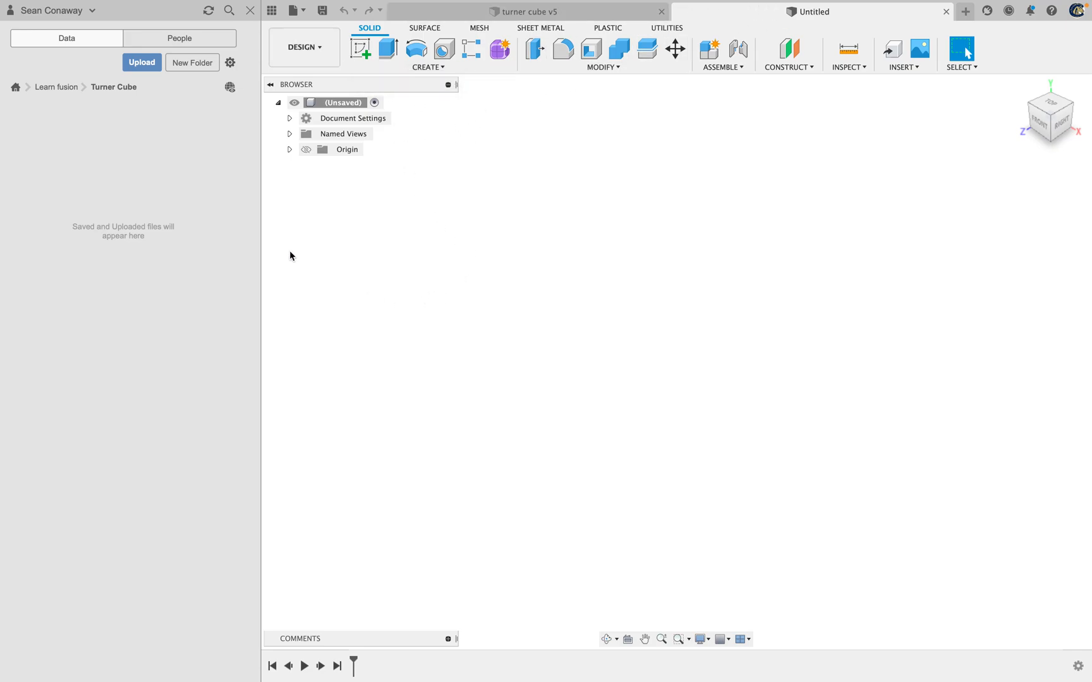
click(324, 17)
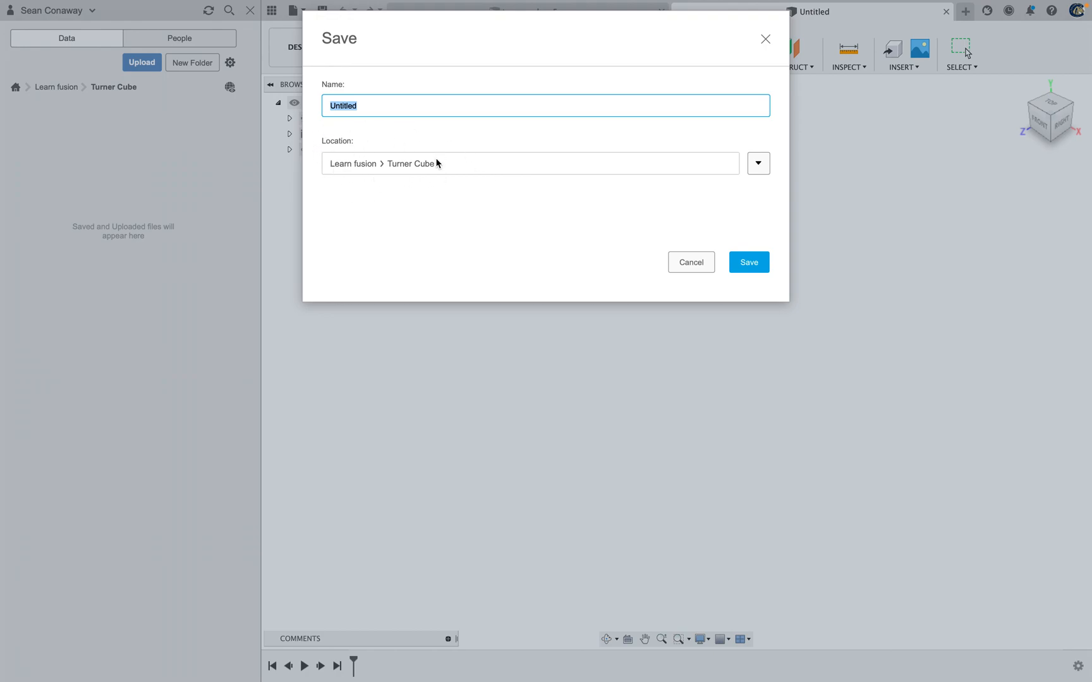
text(turner cube)
click(763, 268)
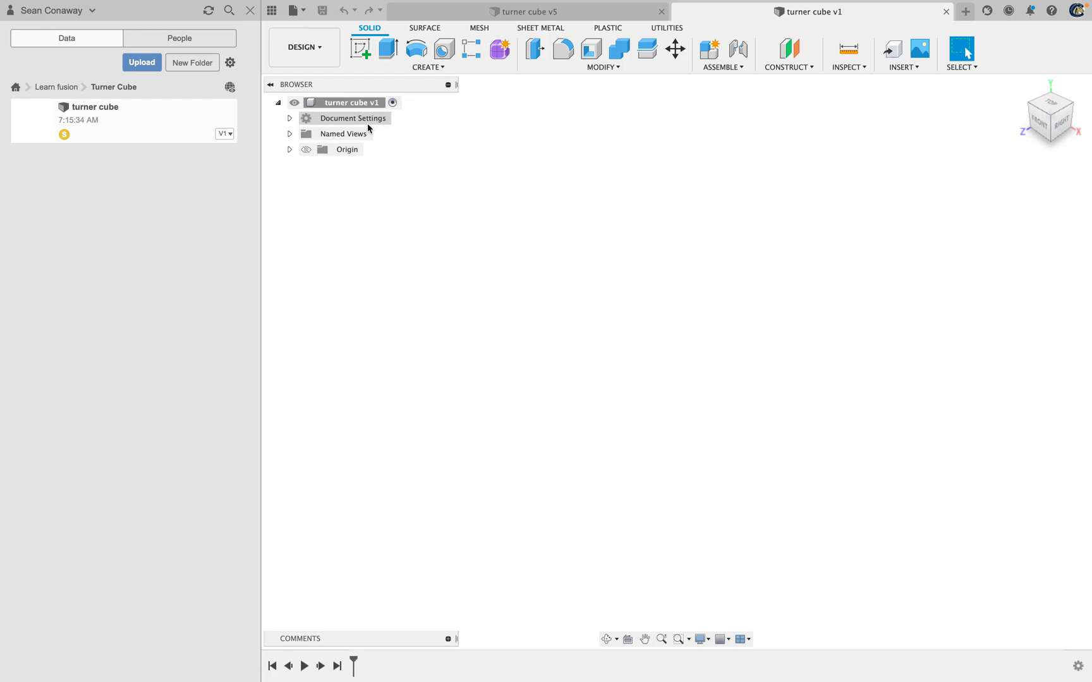
Start a sketch on the XZ origin plane and close the data panel to free up workspace
click(358, 50)
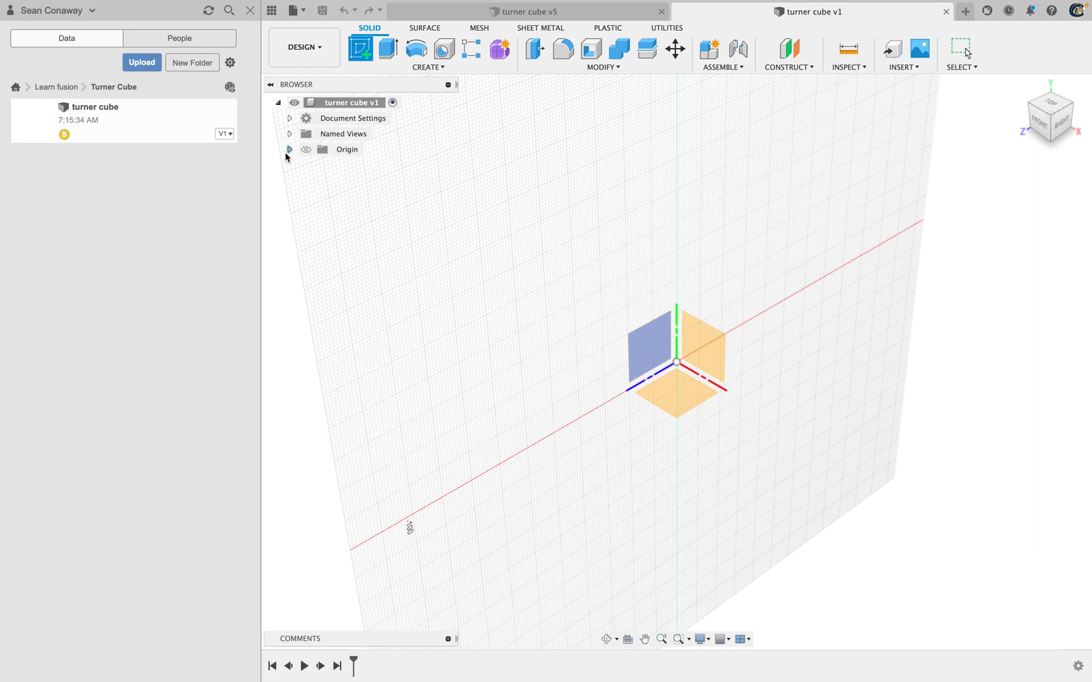
click(289, 150)
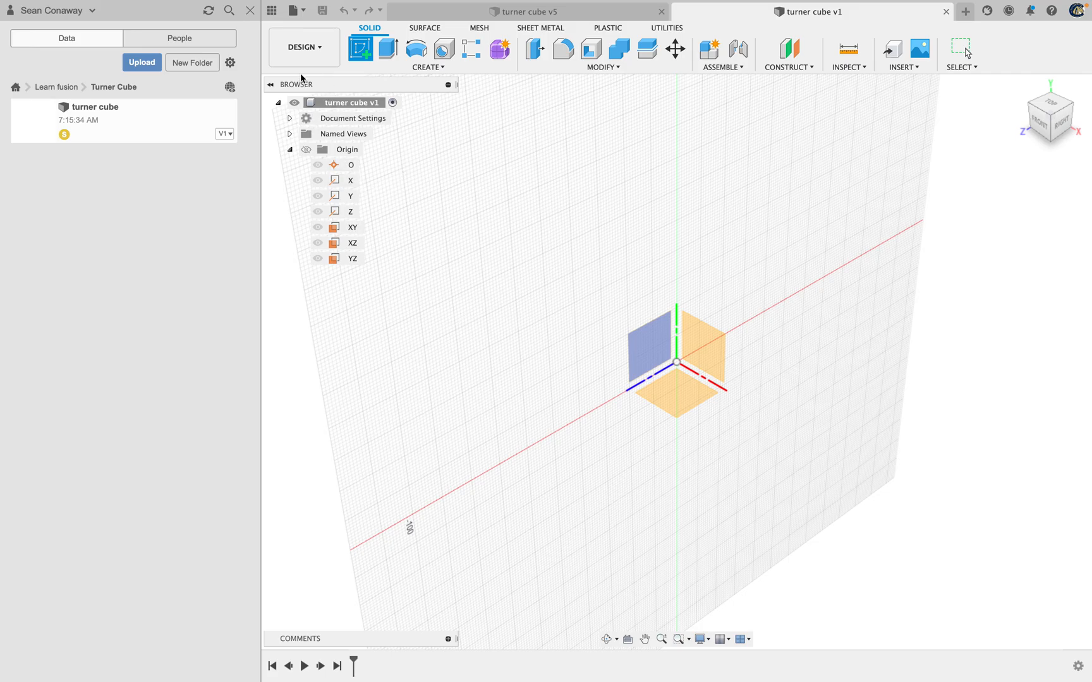
click(251, 12)
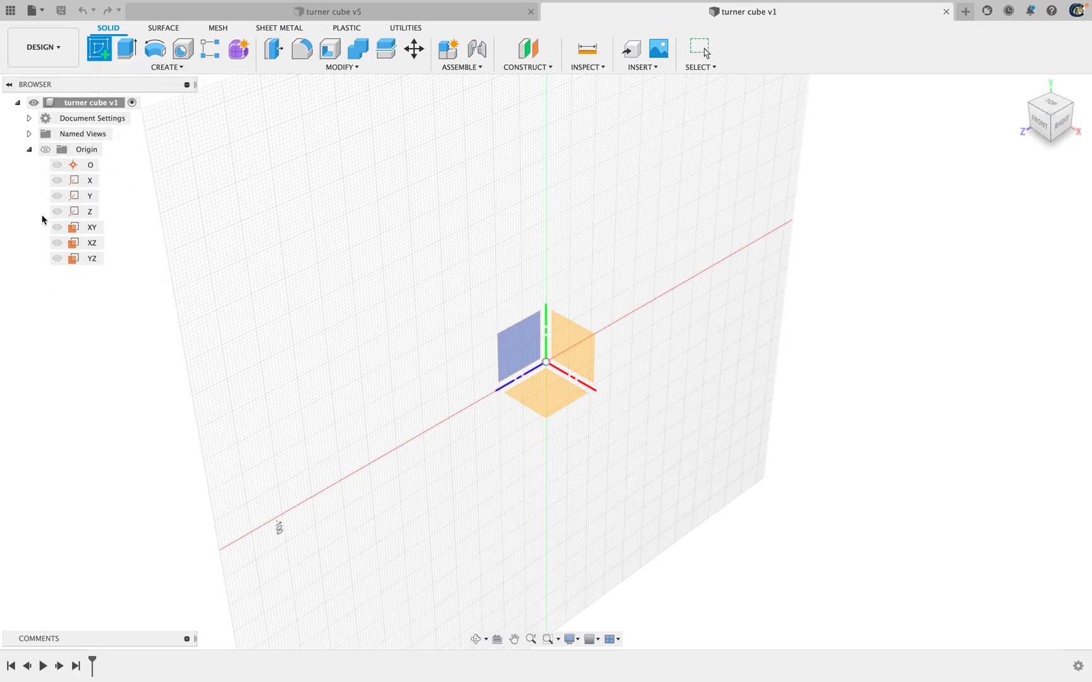
click(89, 243)
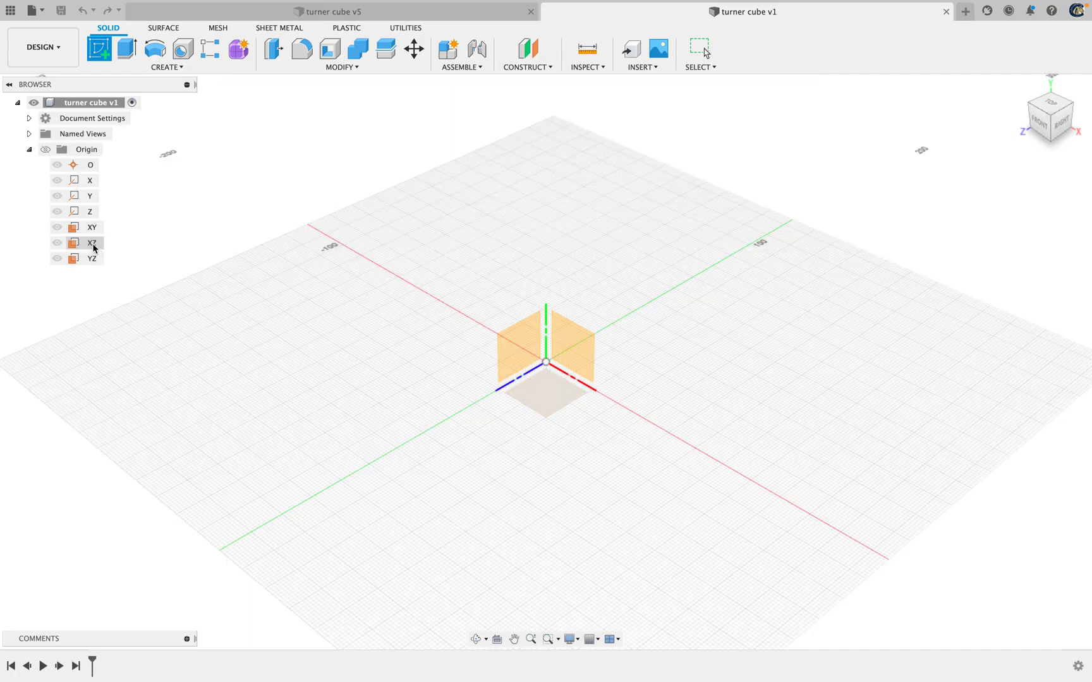
click(93, 244)
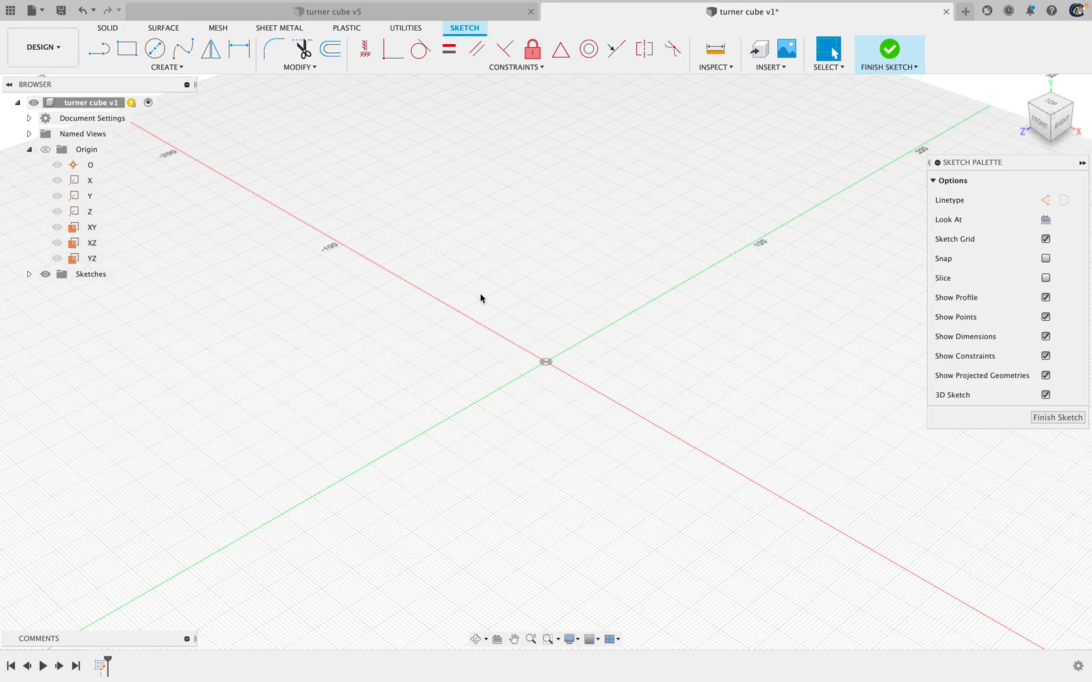
Sketch a center rectangle about 52 mm wide, centred on the origin and nearly square
click(1053, 108)
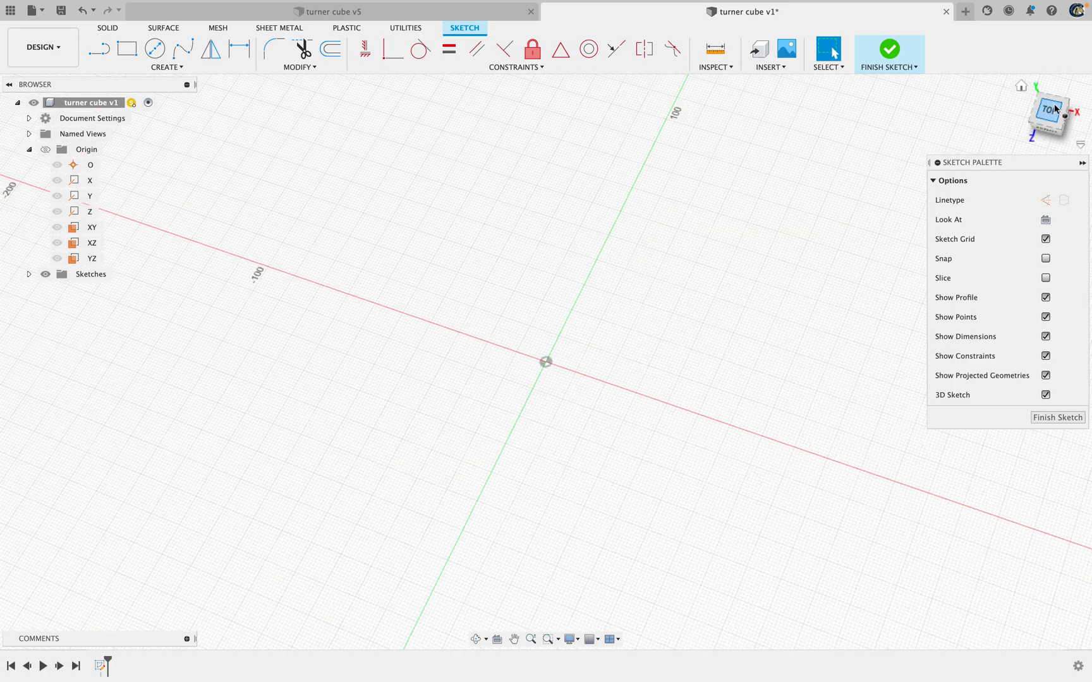
right_click(1053, 118)
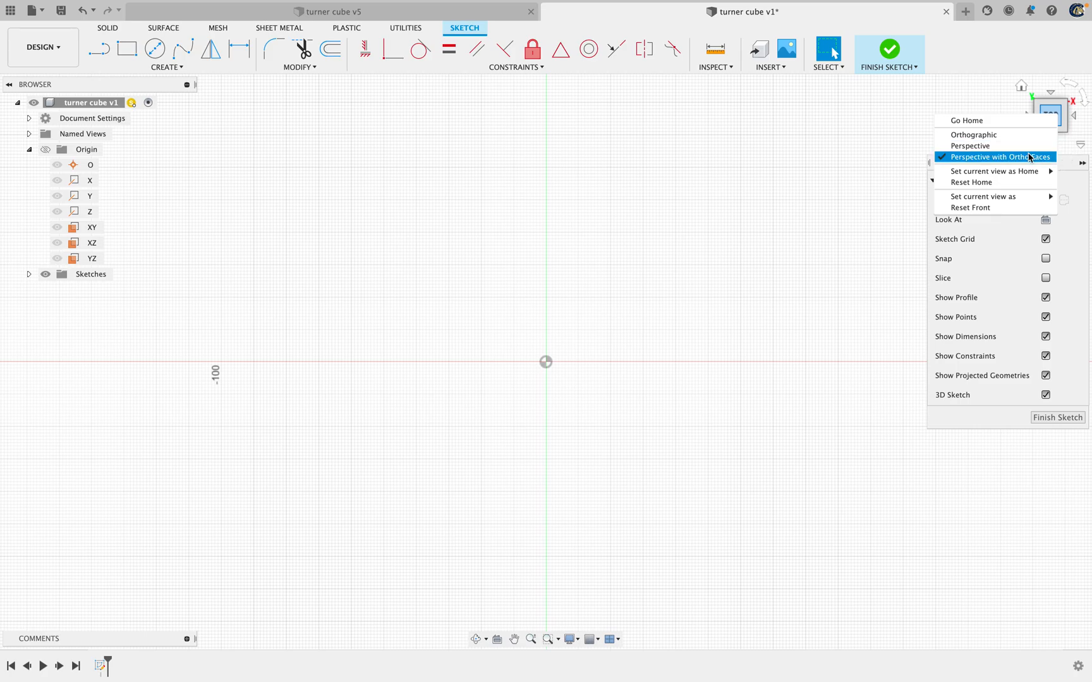
click(1055, 109)
drag(1048, 126, 1051, 109)
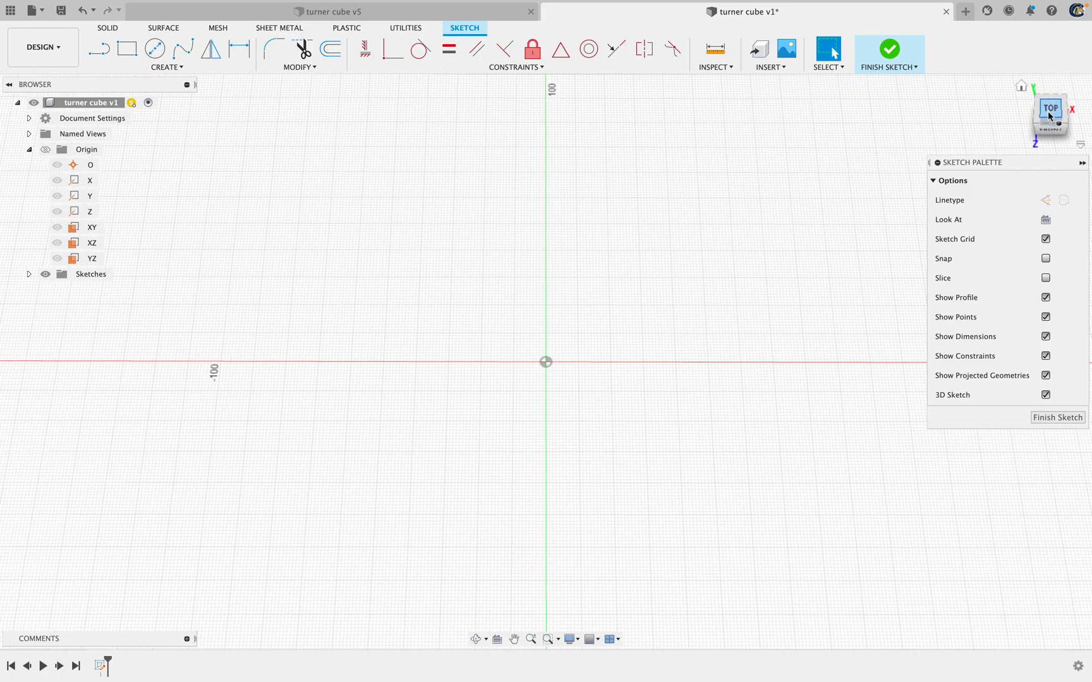
click(1051, 112)
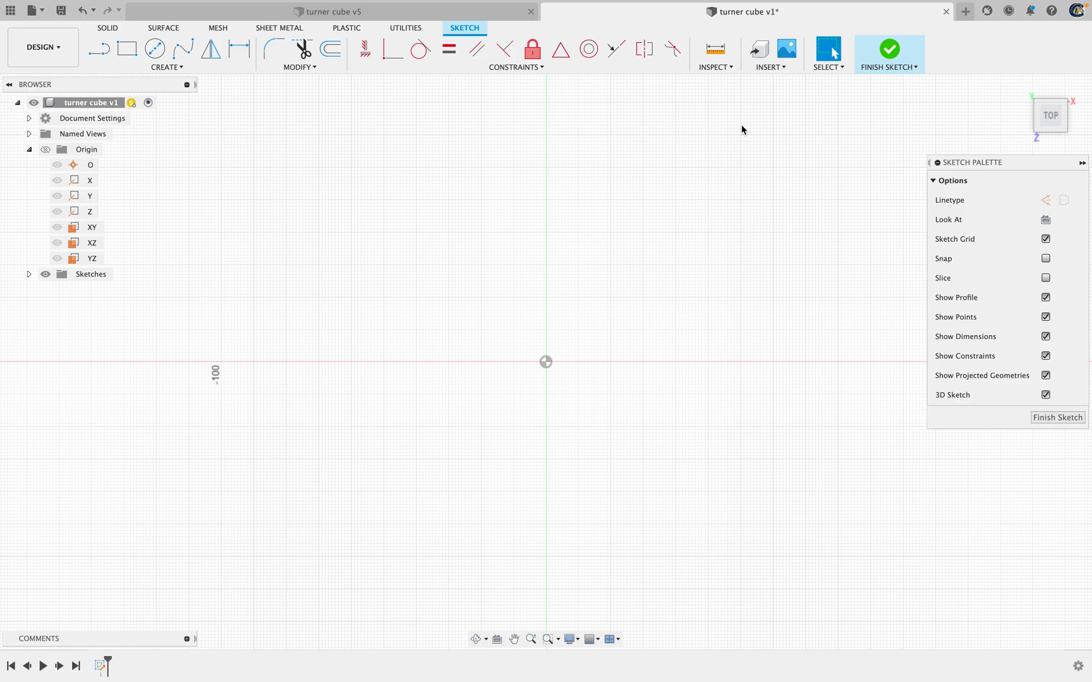
click(156, 68)
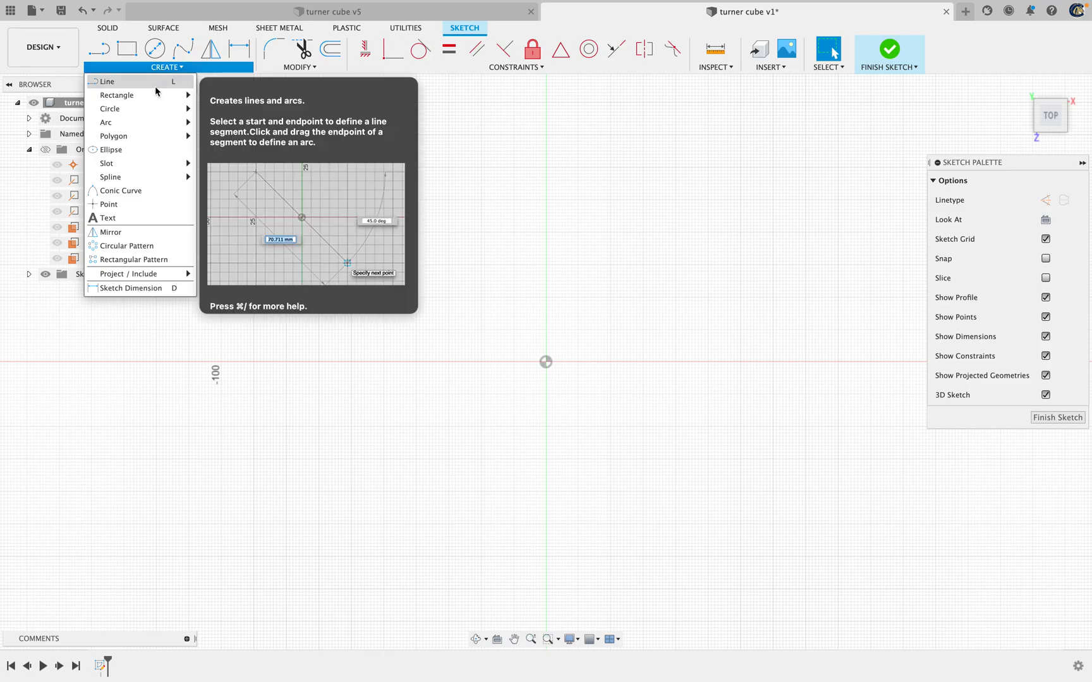
mouse_move(157, 95)
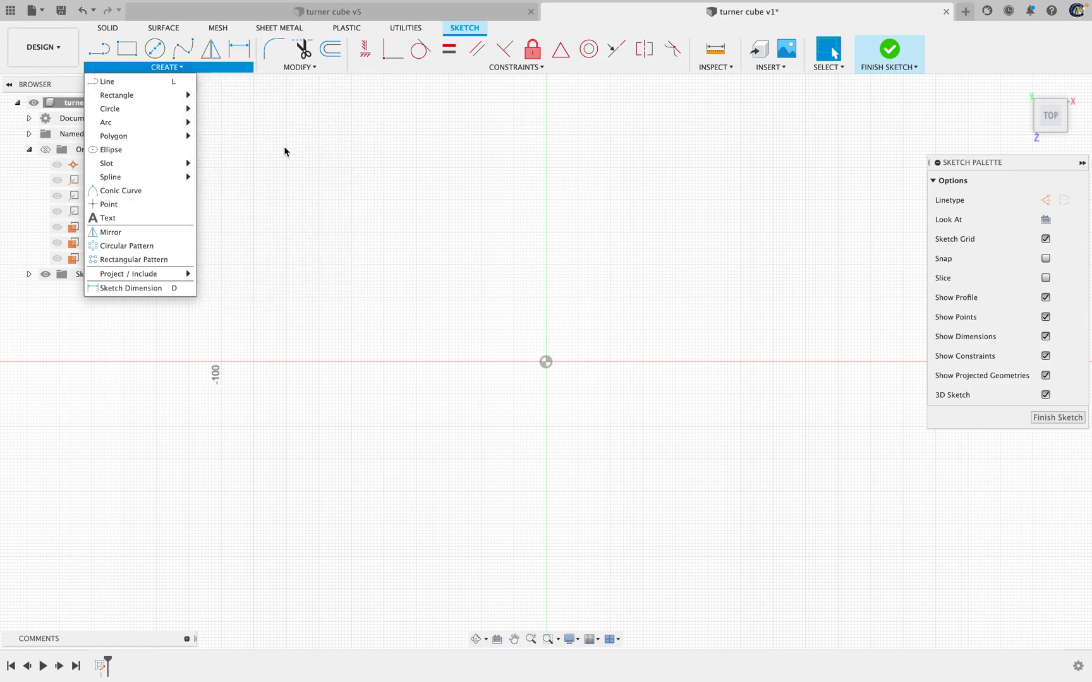
click(253, 122)
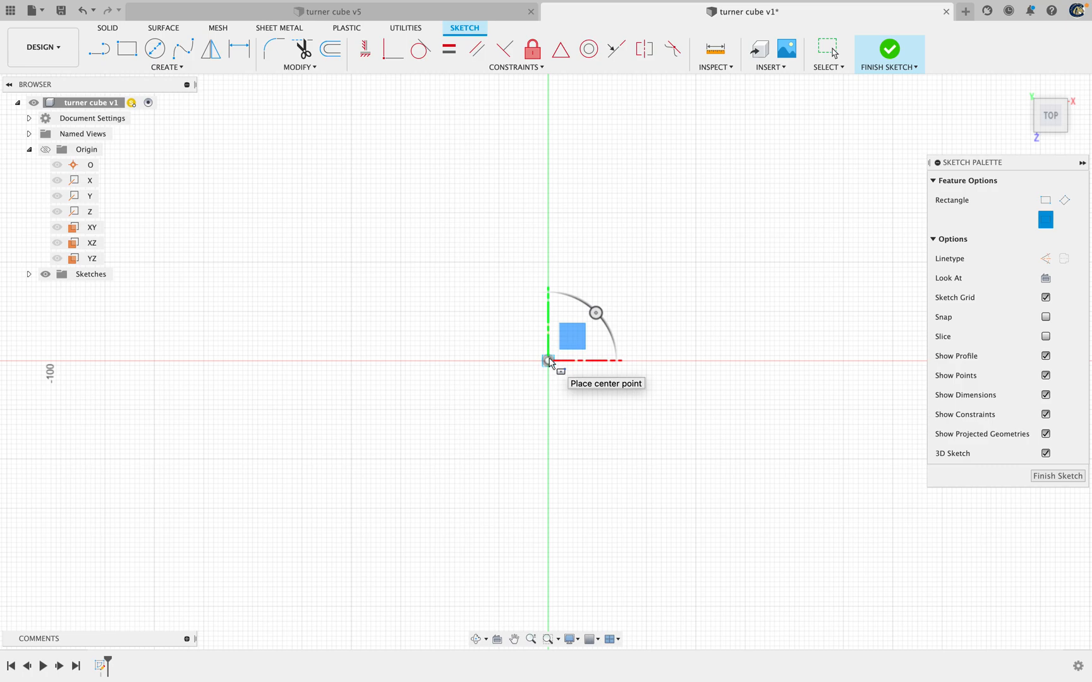
click(548, 361)
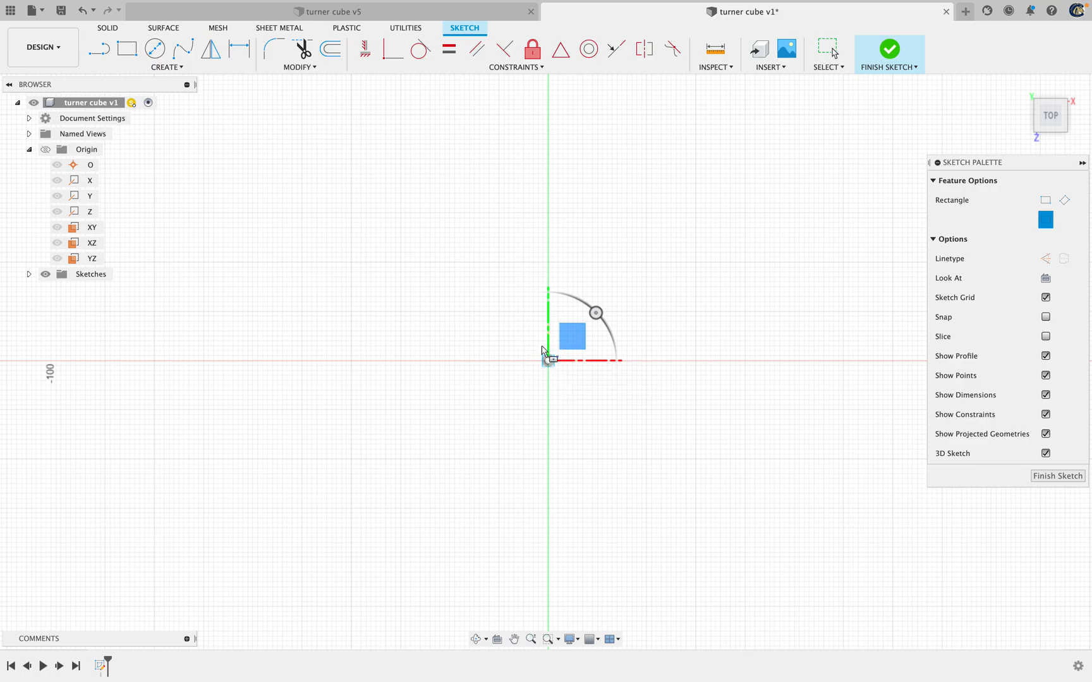
click(422, 237)
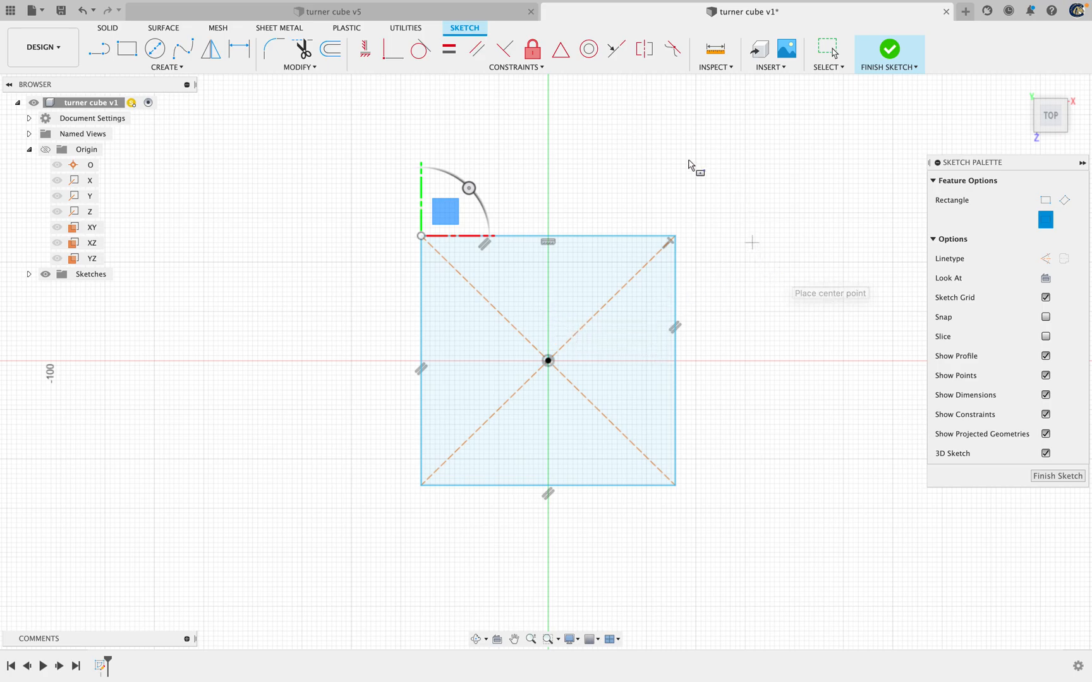
key(Escape)
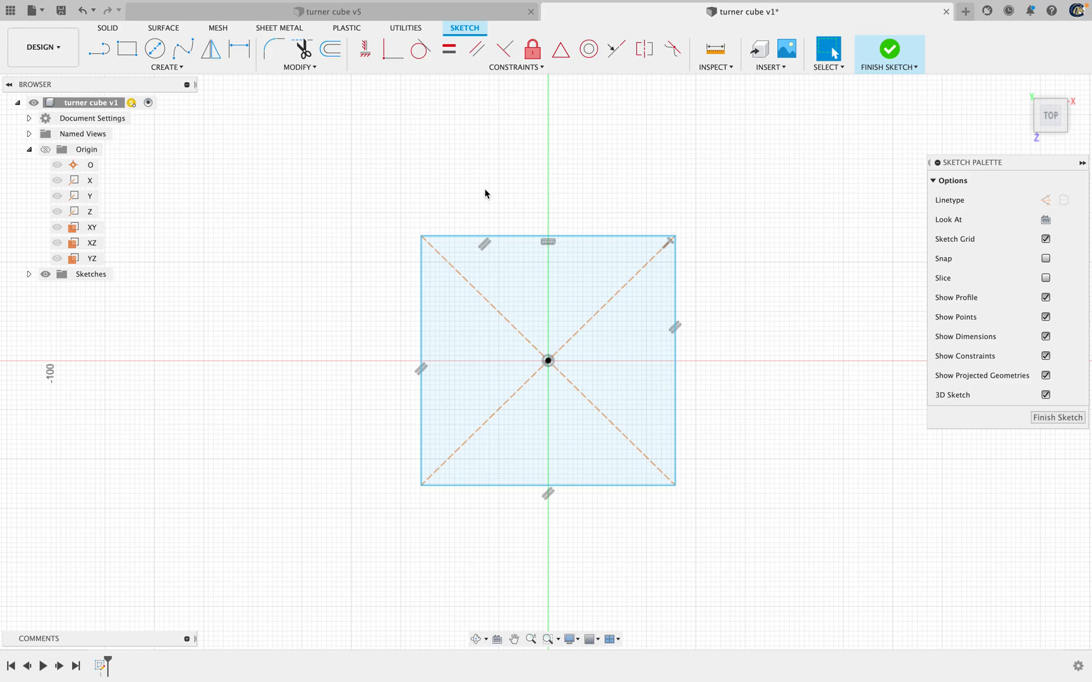
Dimension the rectangle's top edge and set its width to 50 mm
key(d)
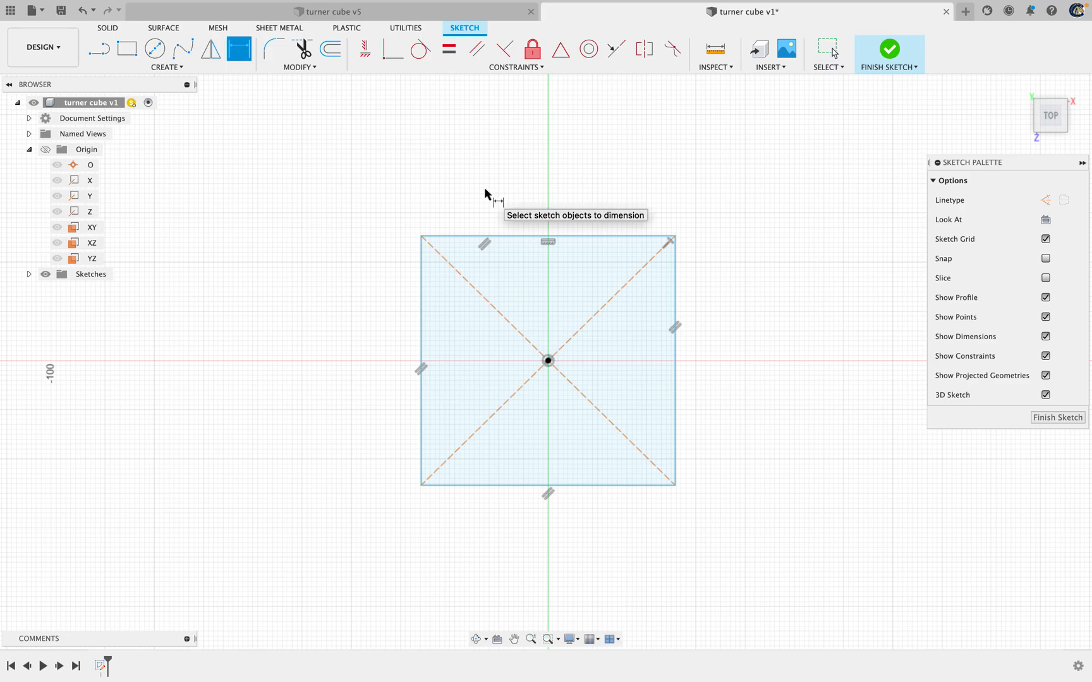
click(559, 238)
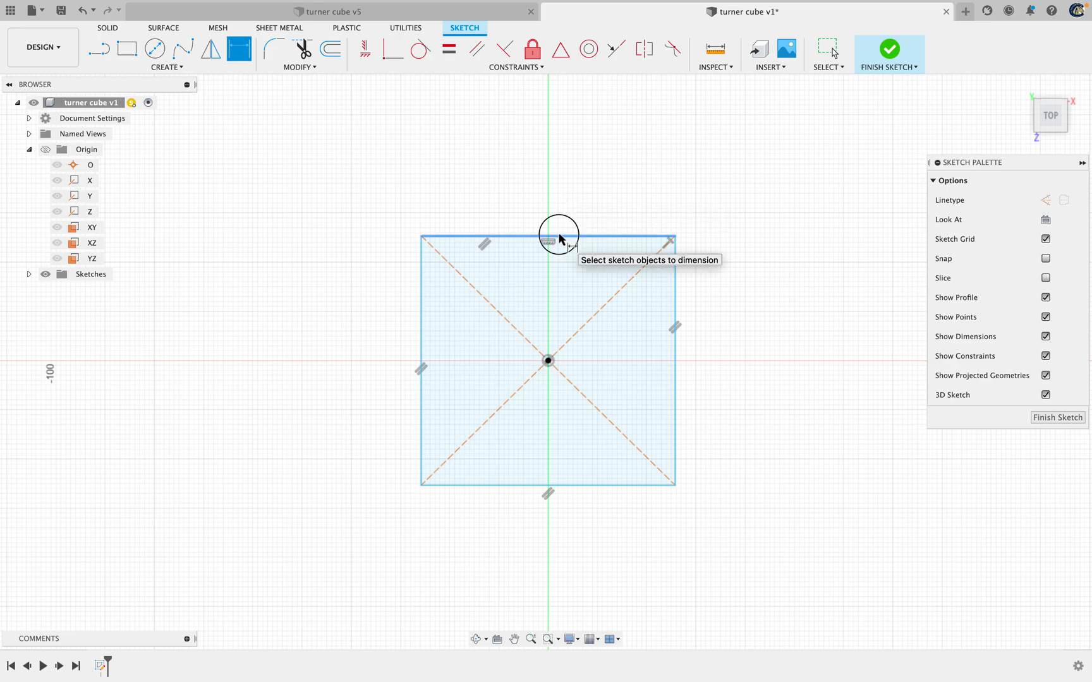
click(544, 188)
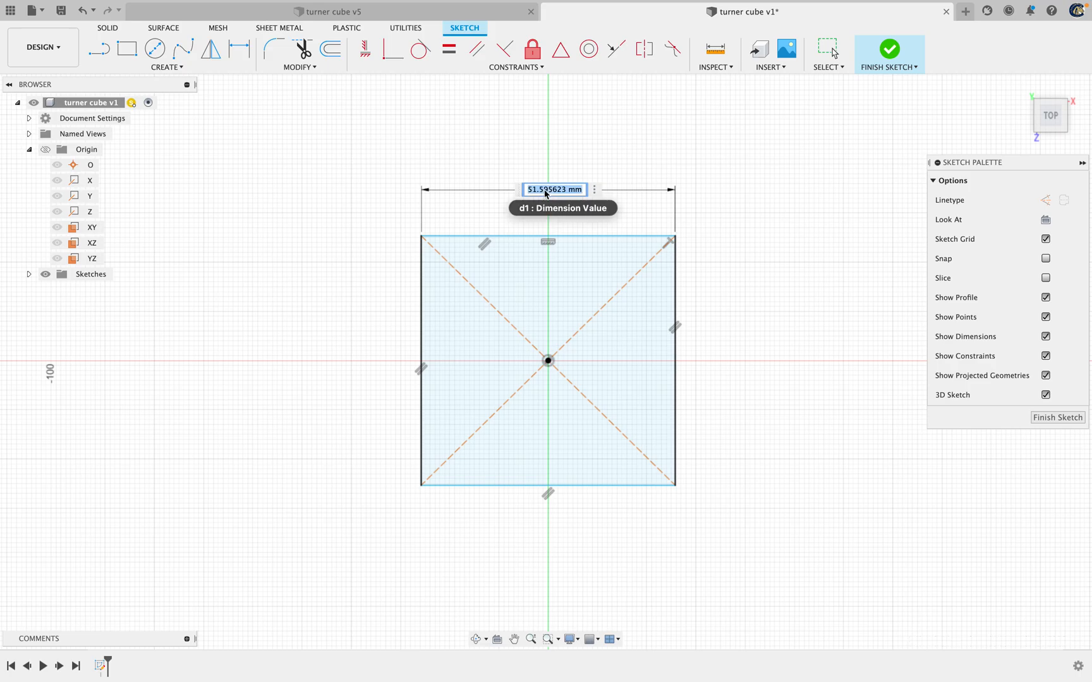
text(50)
key(Return)
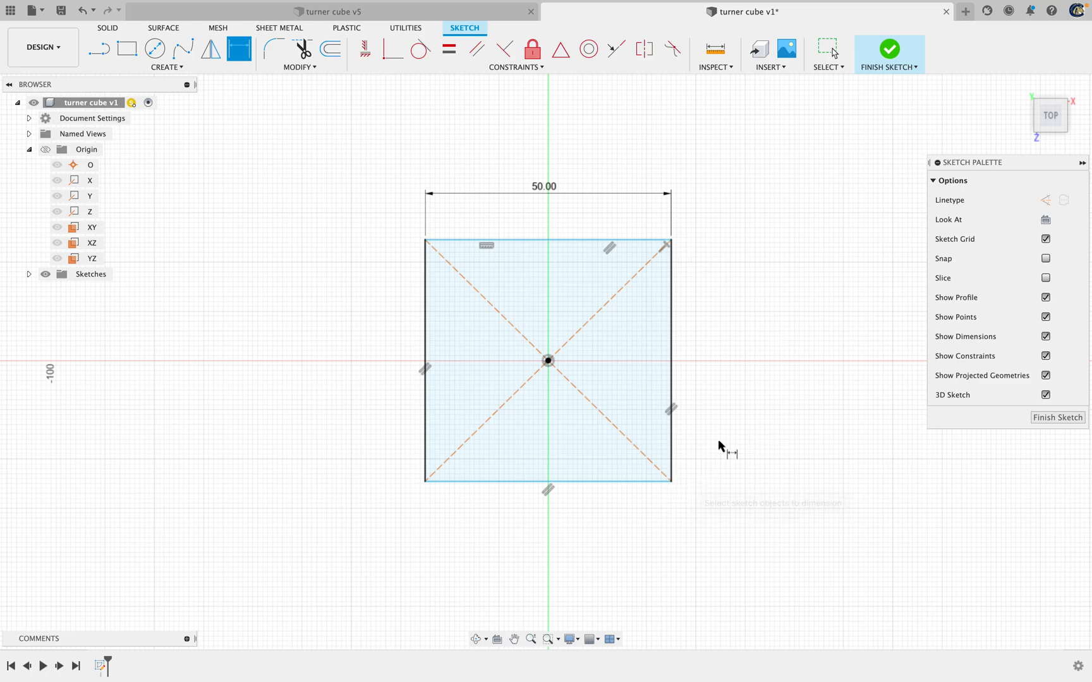
Dimension the rectangle's vertical edge, set its height to 50 mm, and finish the sketch
click(673, 343)
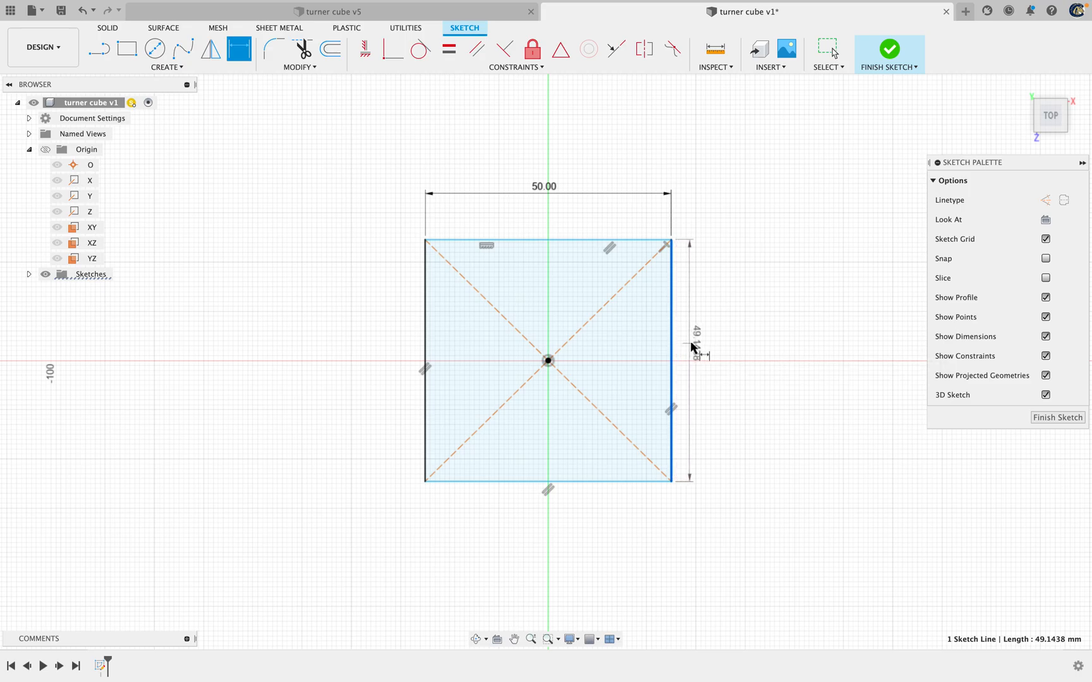
click(706, 343)
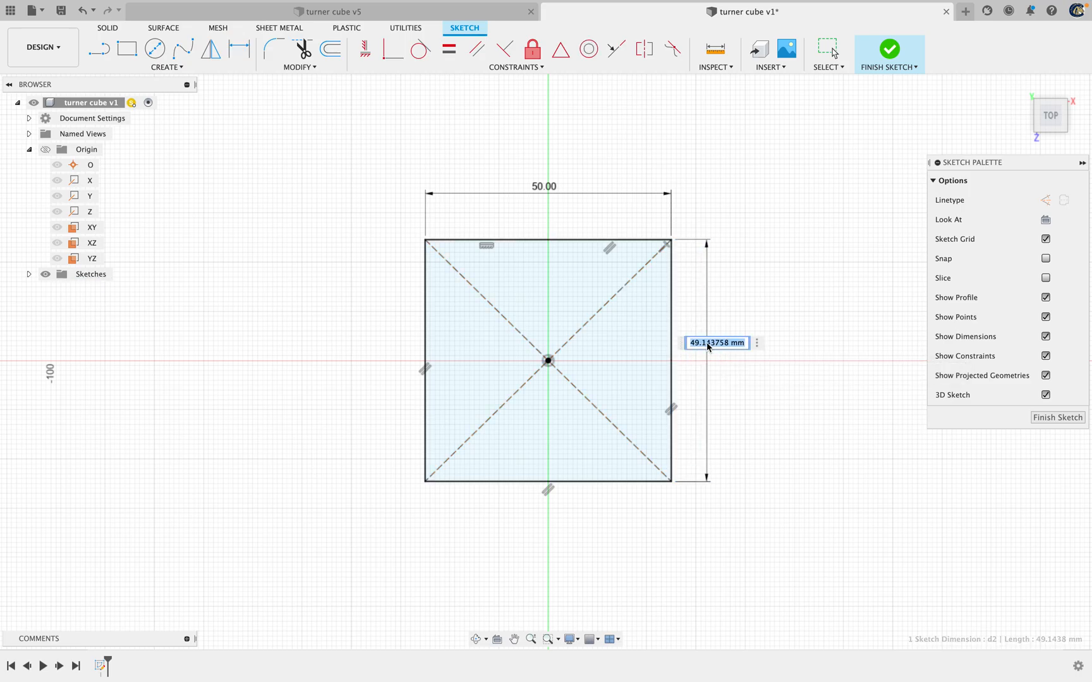
text(50)
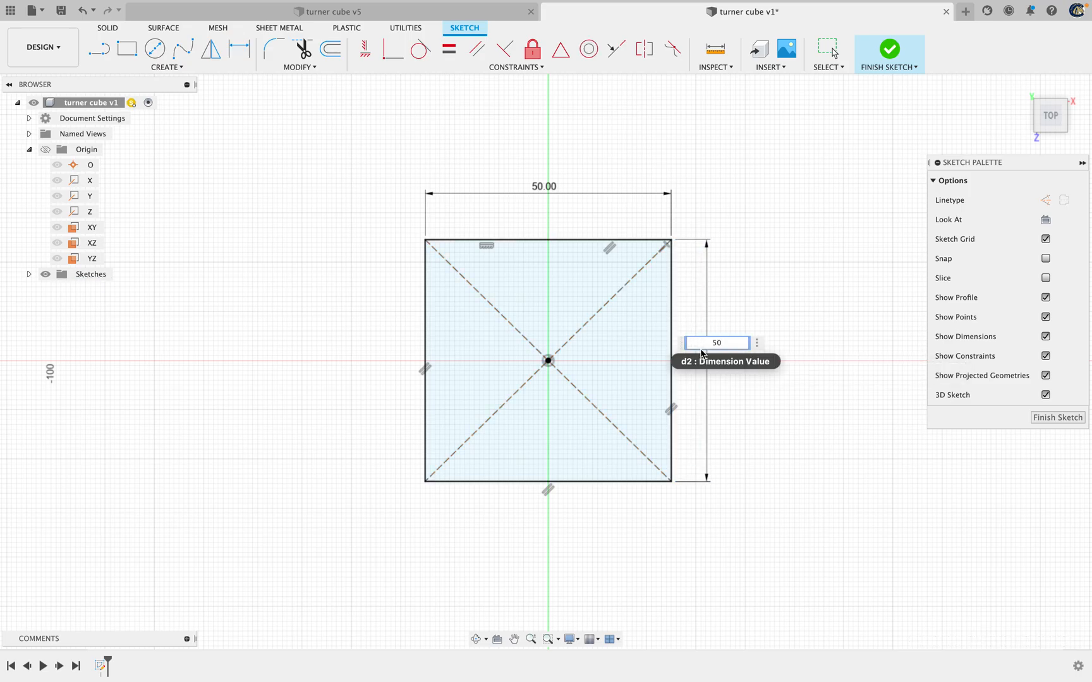
key(Return)
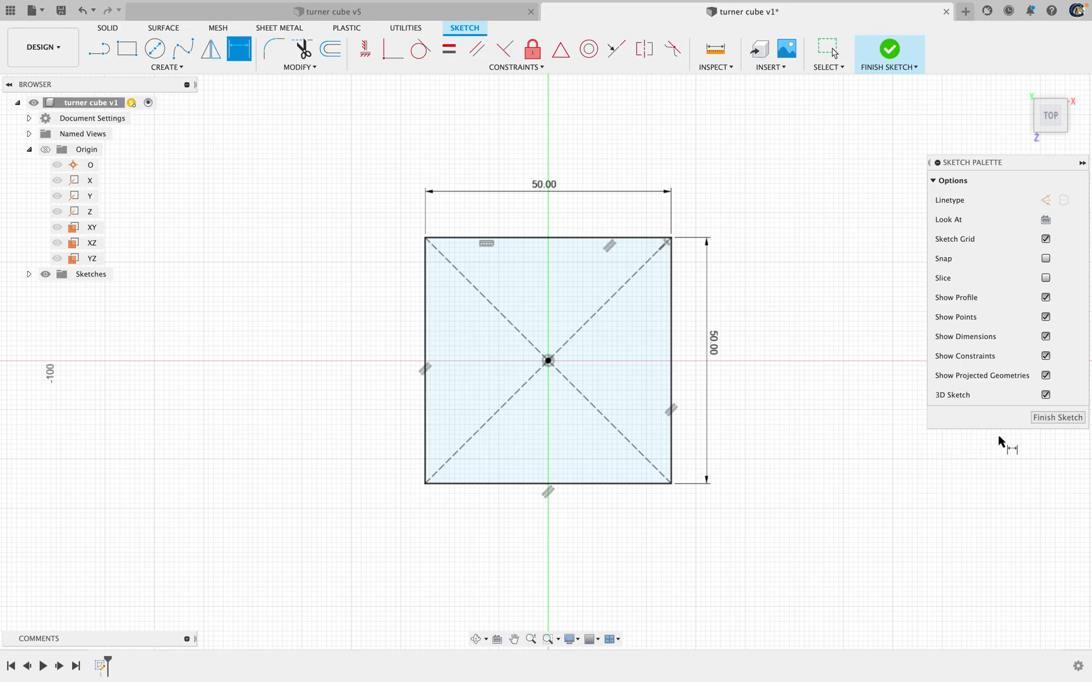
click(1057, 418)
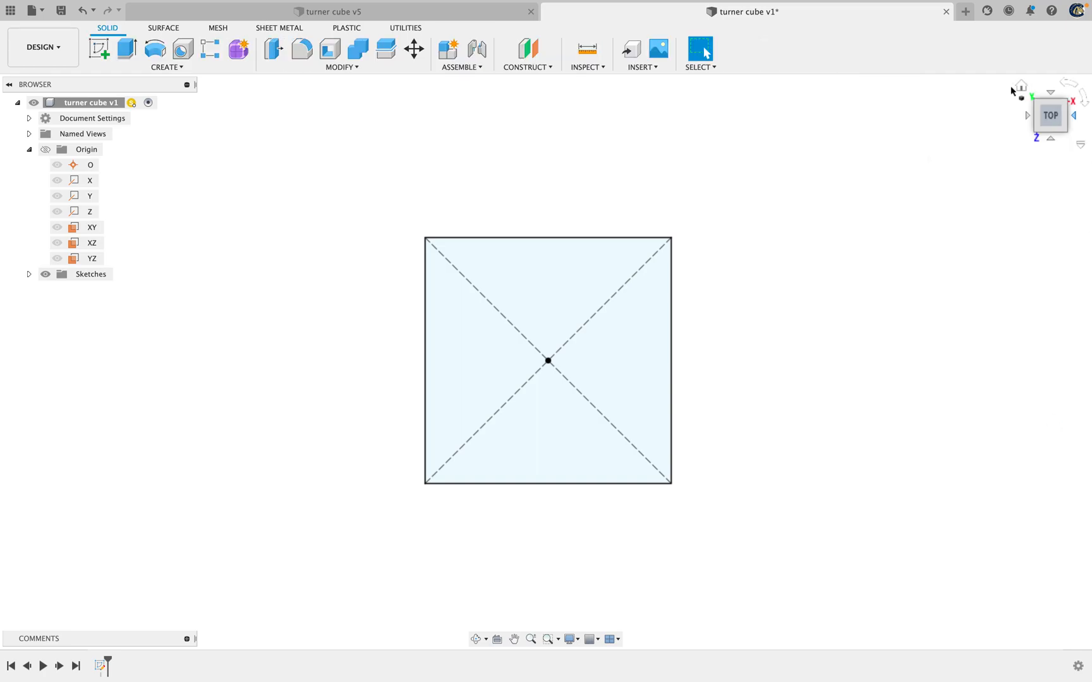
Rename the finished square sketch as "Cube Base" in the browser
click(28, 274)
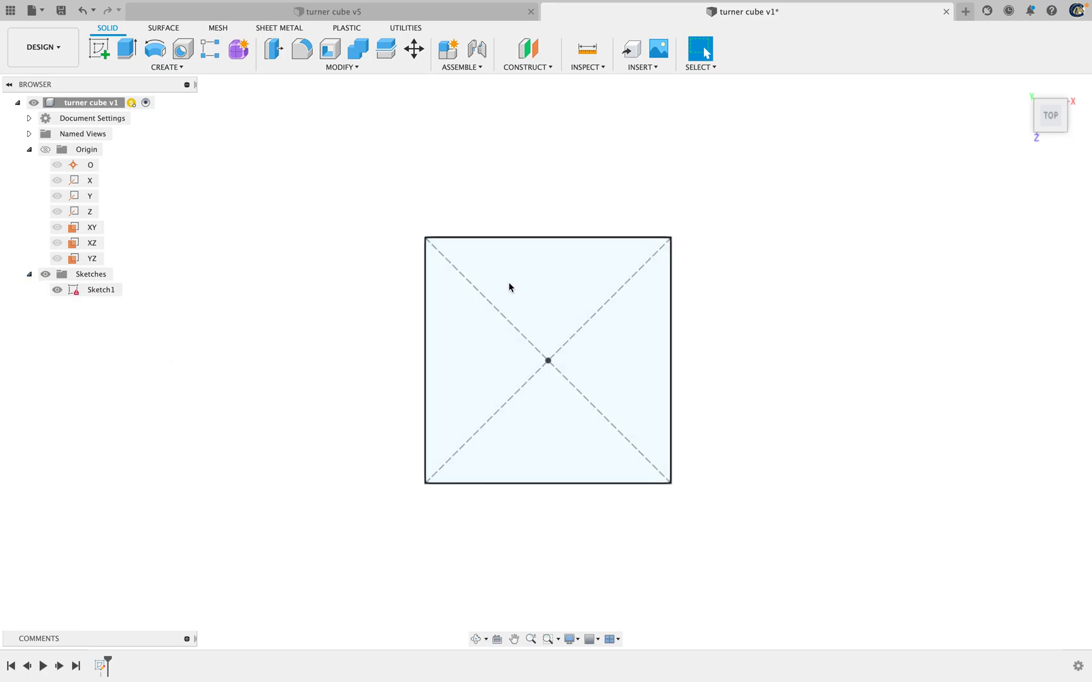
click(104, 291)
click(104, 292)
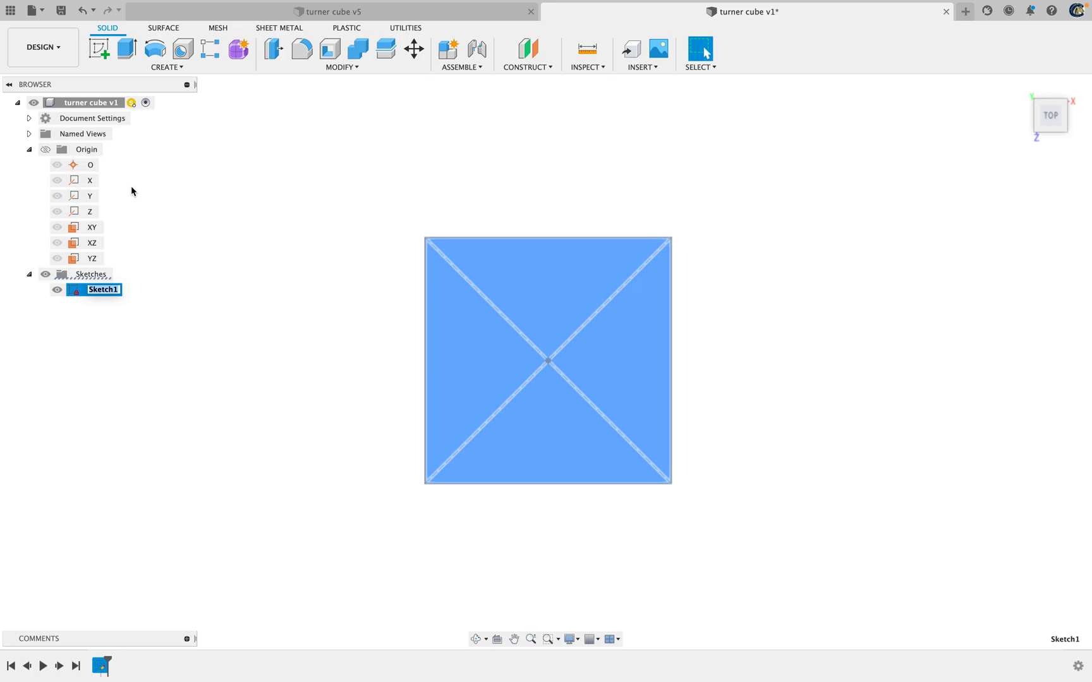
text(Cube Base)
key(Return)
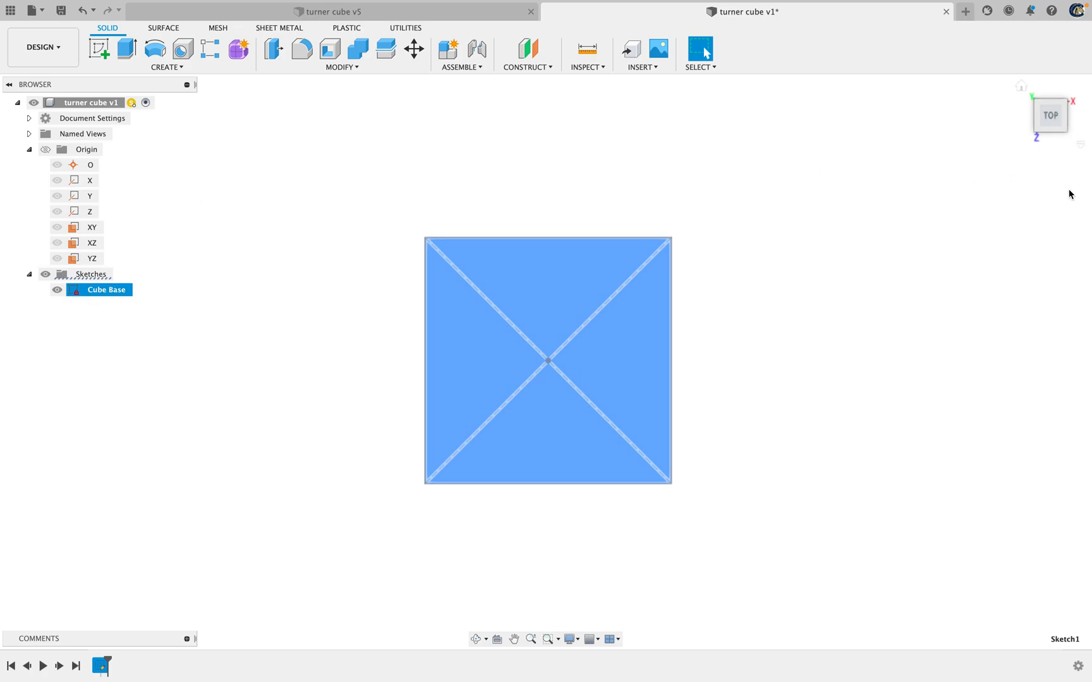
Extrude the Cube Base square 50 mm upward on one side as a new body
click(1051, 131)
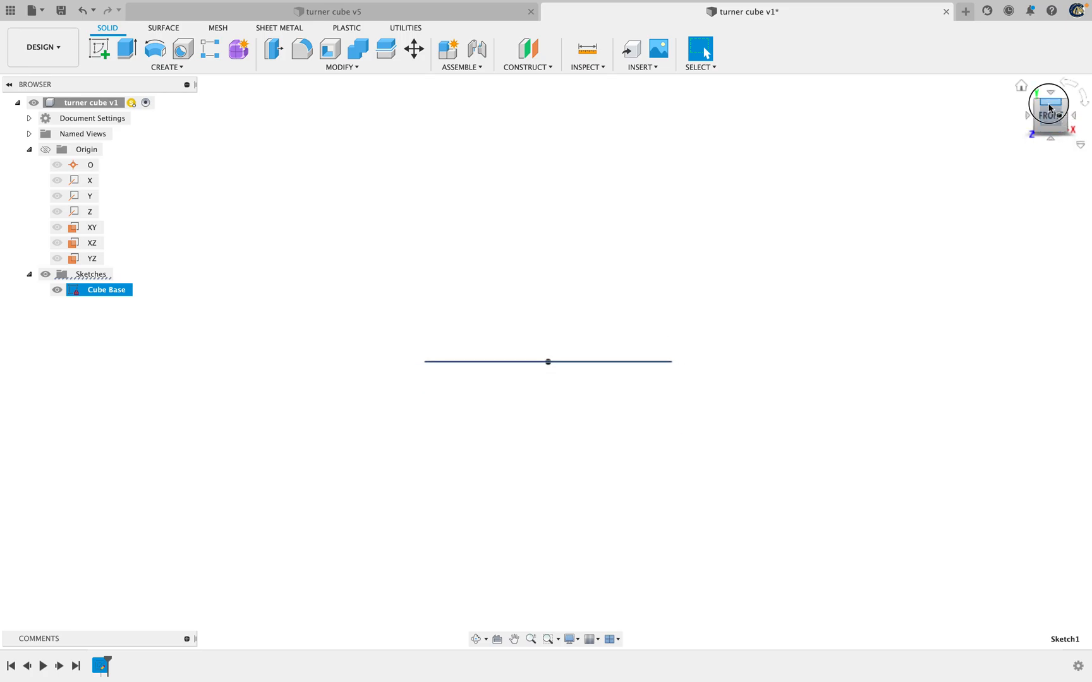
click(1050, 100)
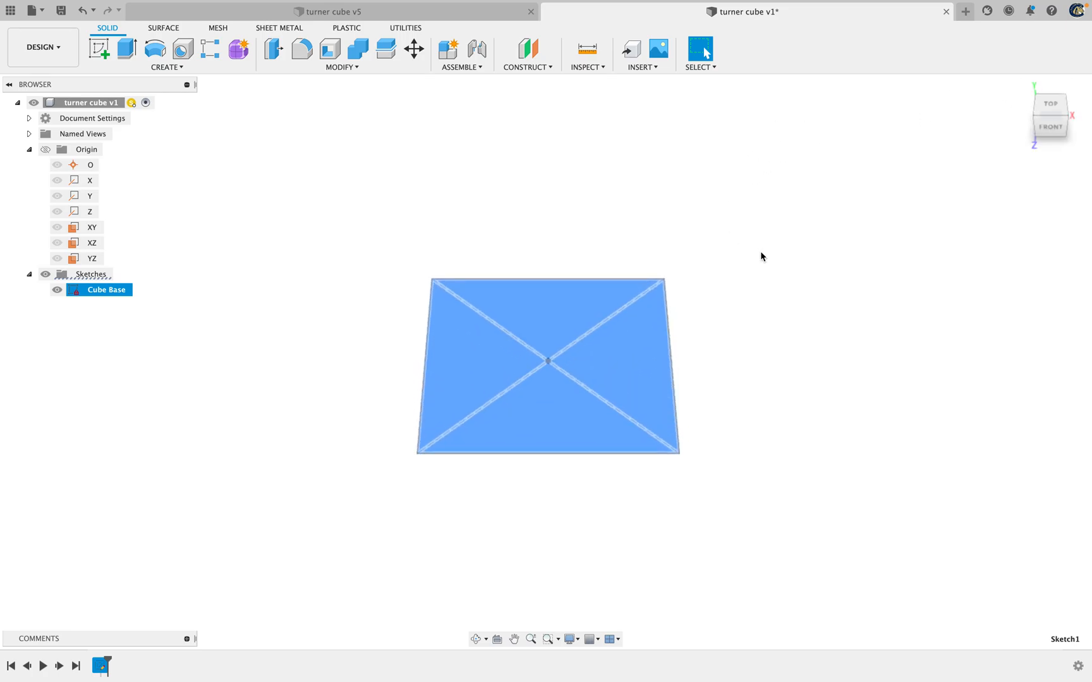
click(1050, 122)
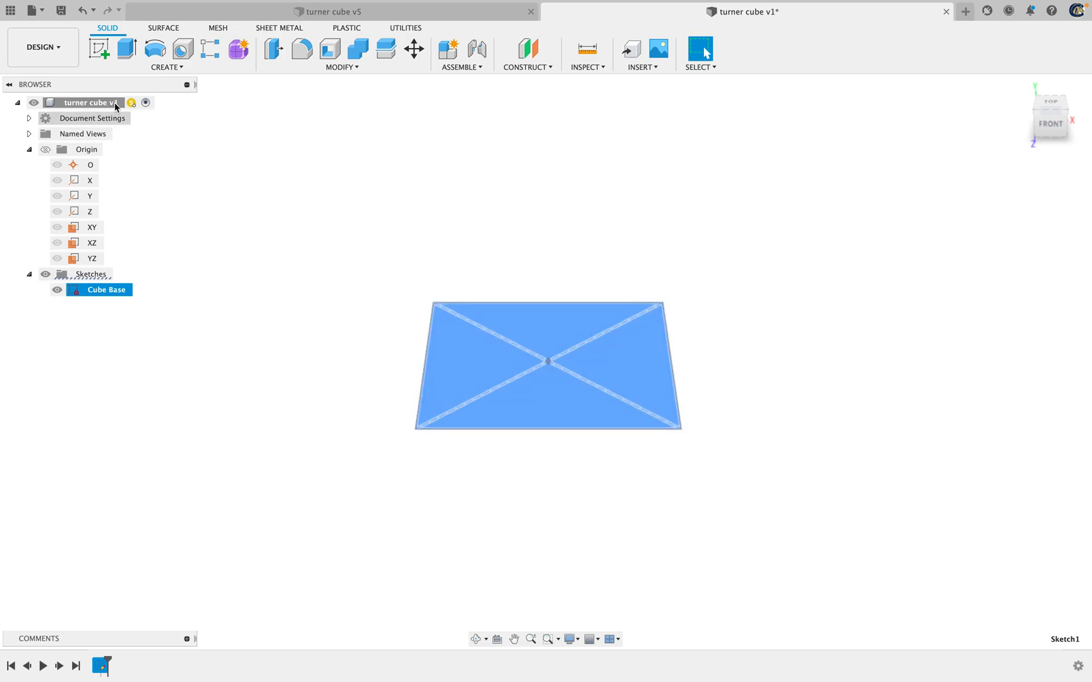
click(239, 417)
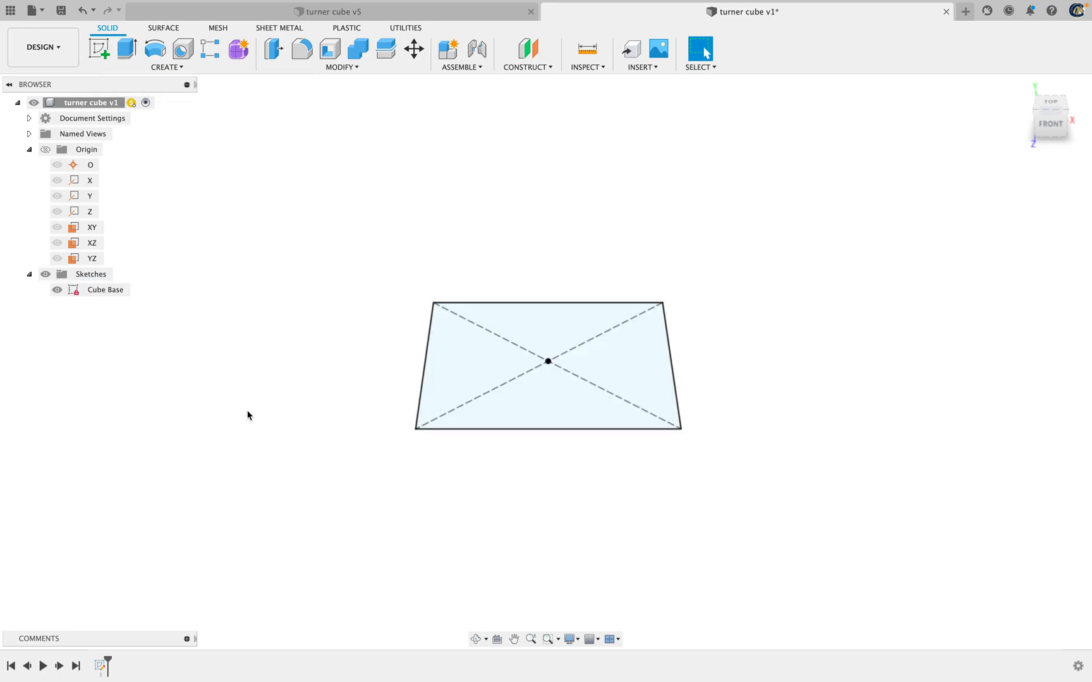
click(122, 55)
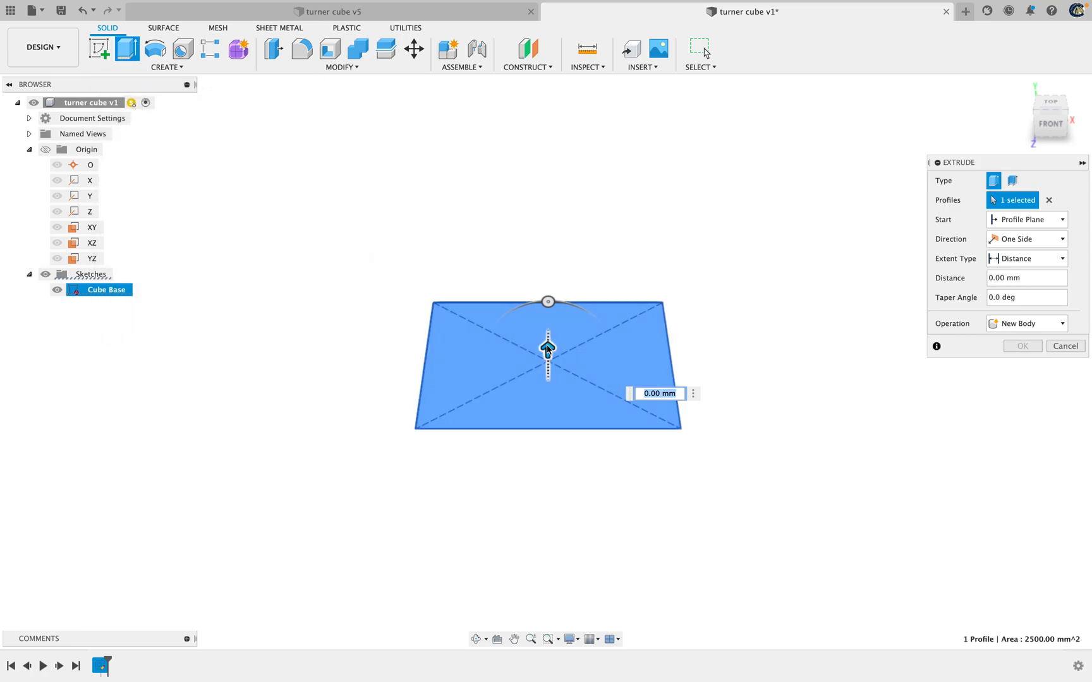
drag(548, 349, 548, 282)
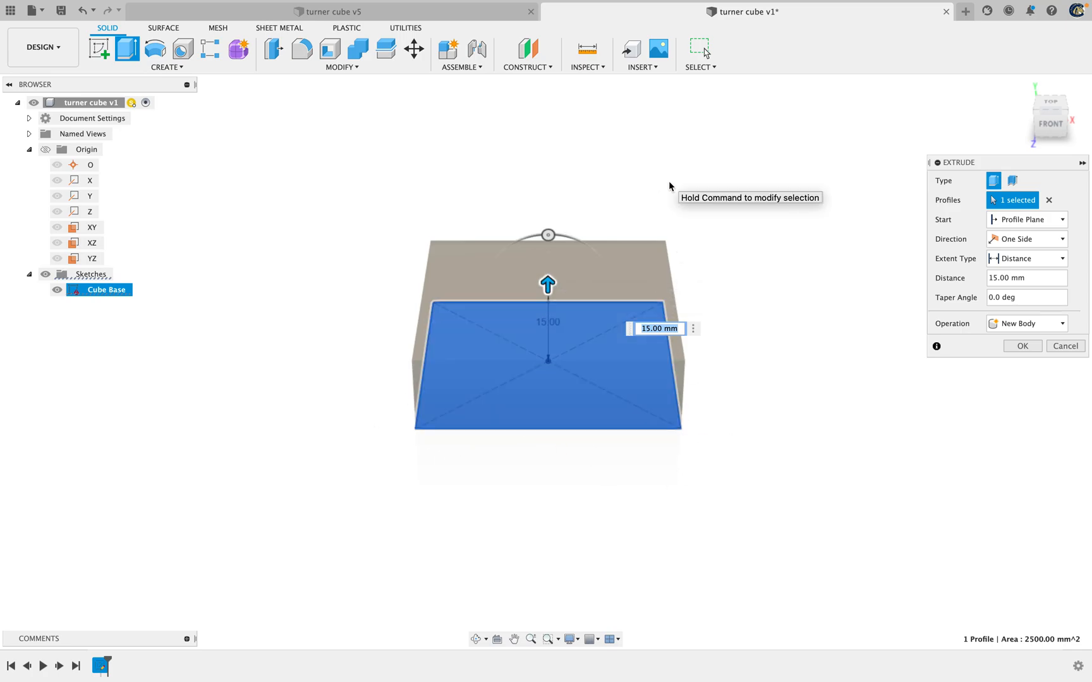
text(50)
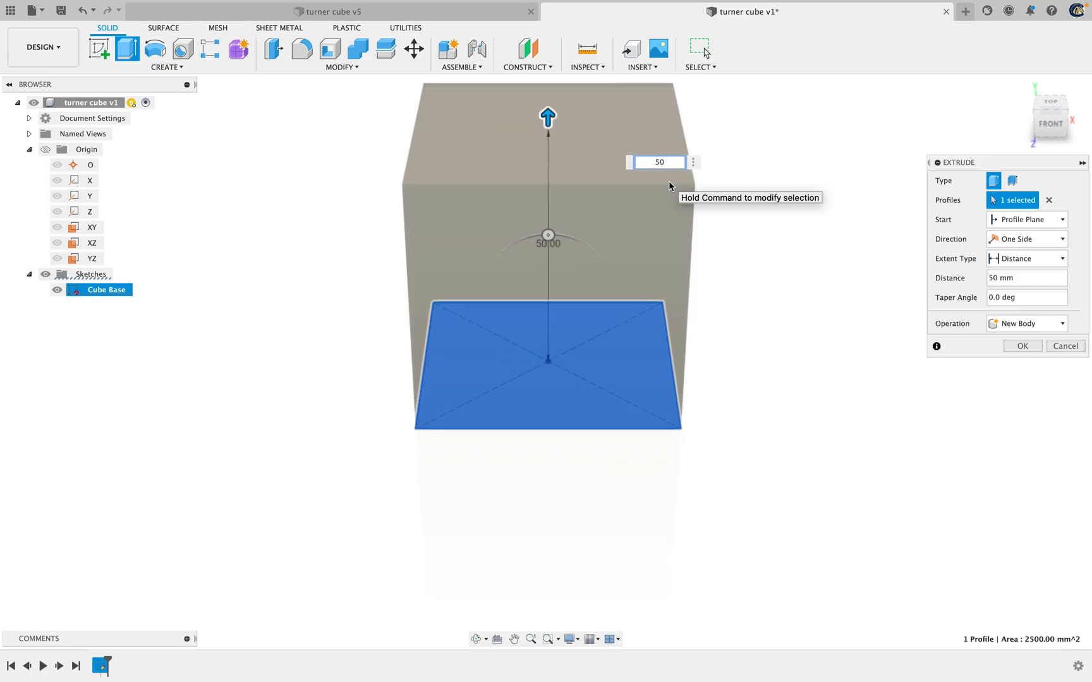
key(Return)
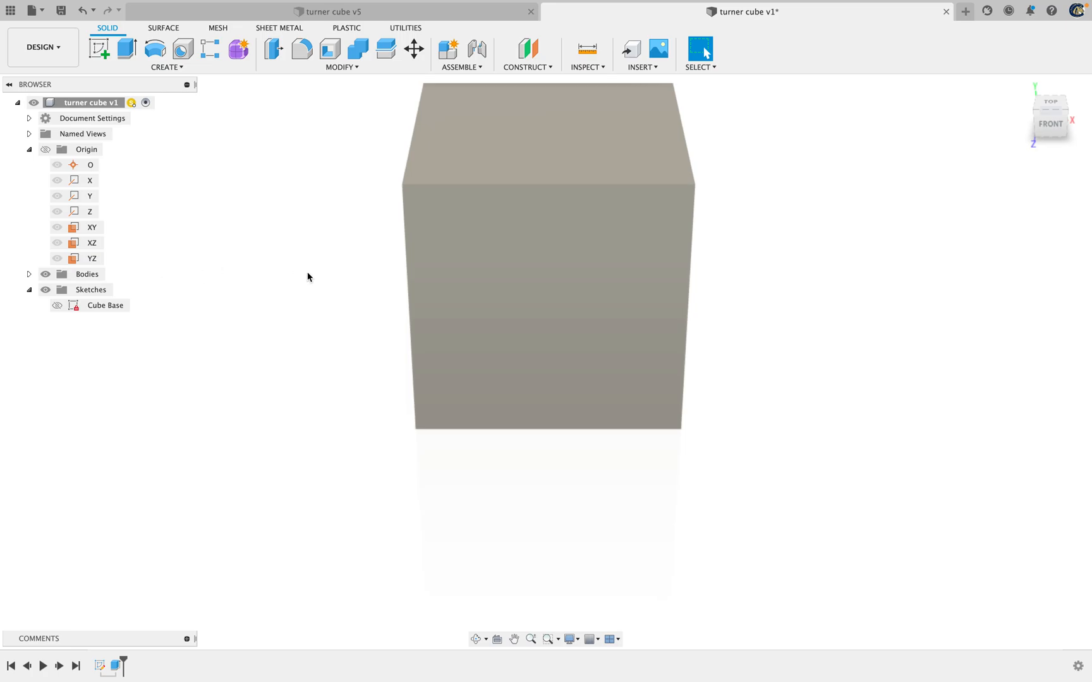
Show the Cube Base sketch and examine where it sits on the extruded cube, including from below
click(57, 305)
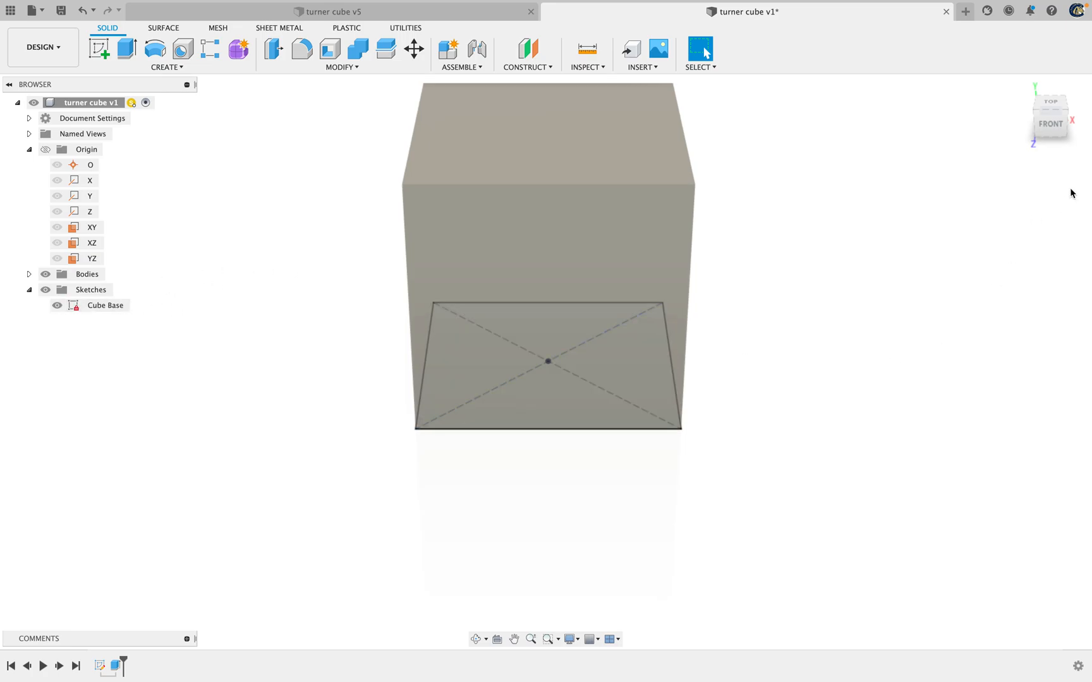
shift+middle_drag(1051, 122, 1054, 64)
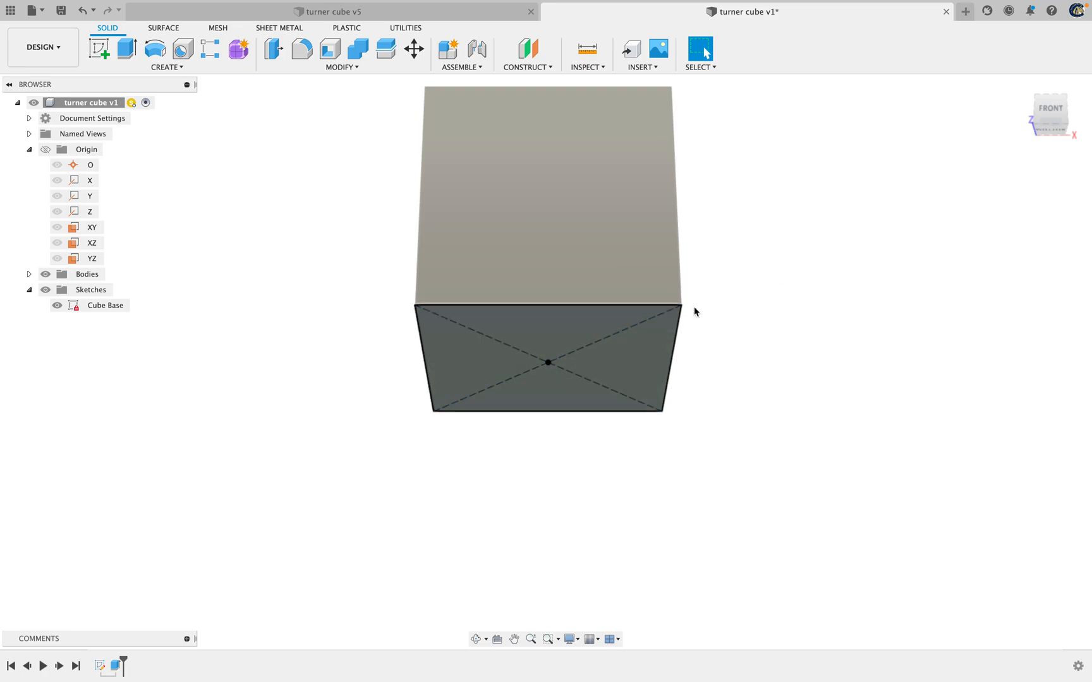
shift+middle_drag(1050, 107, 1042, 159)
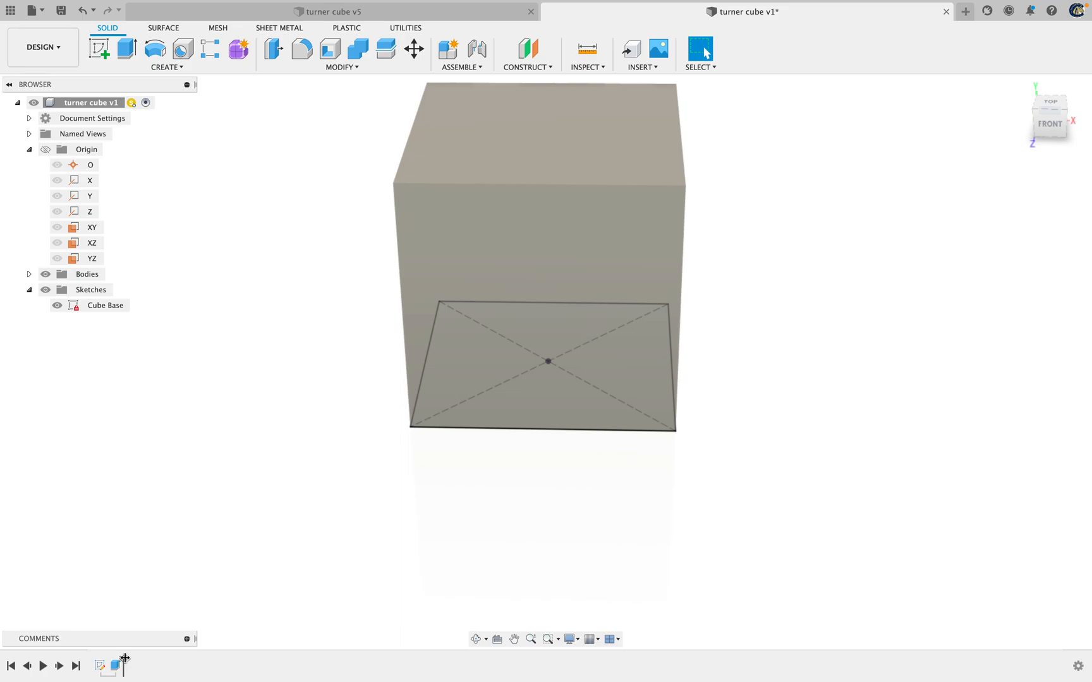
Roll the timeline back to before the one-sided extrusion and delete that extrude feature
drag(125, 658, 105, 658)
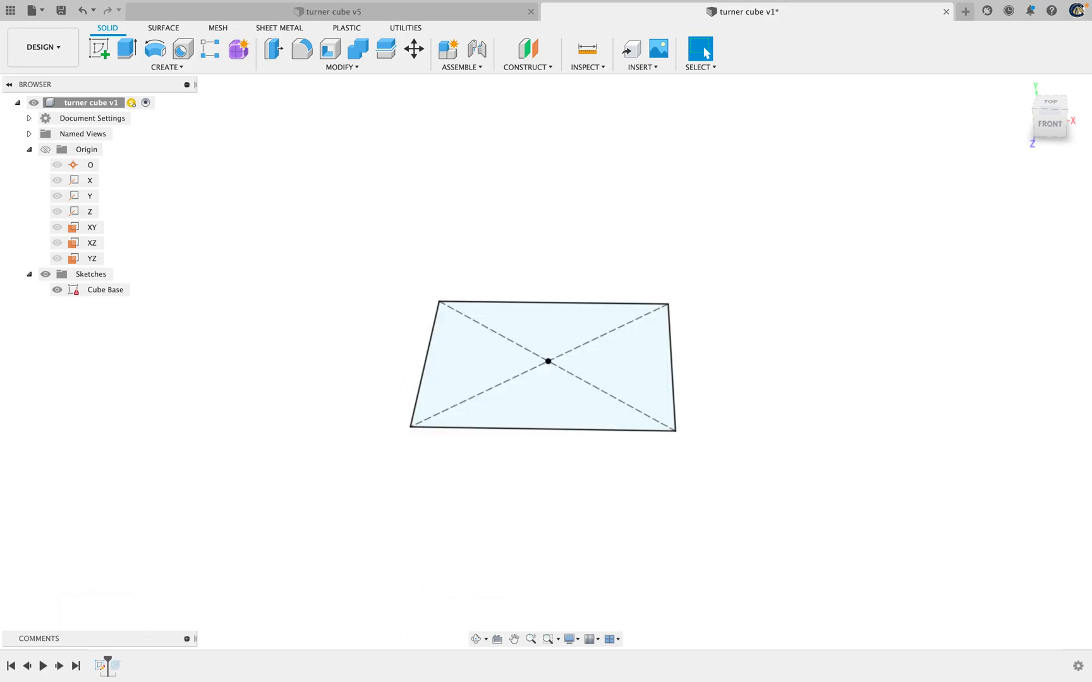
right_click(119, 666)
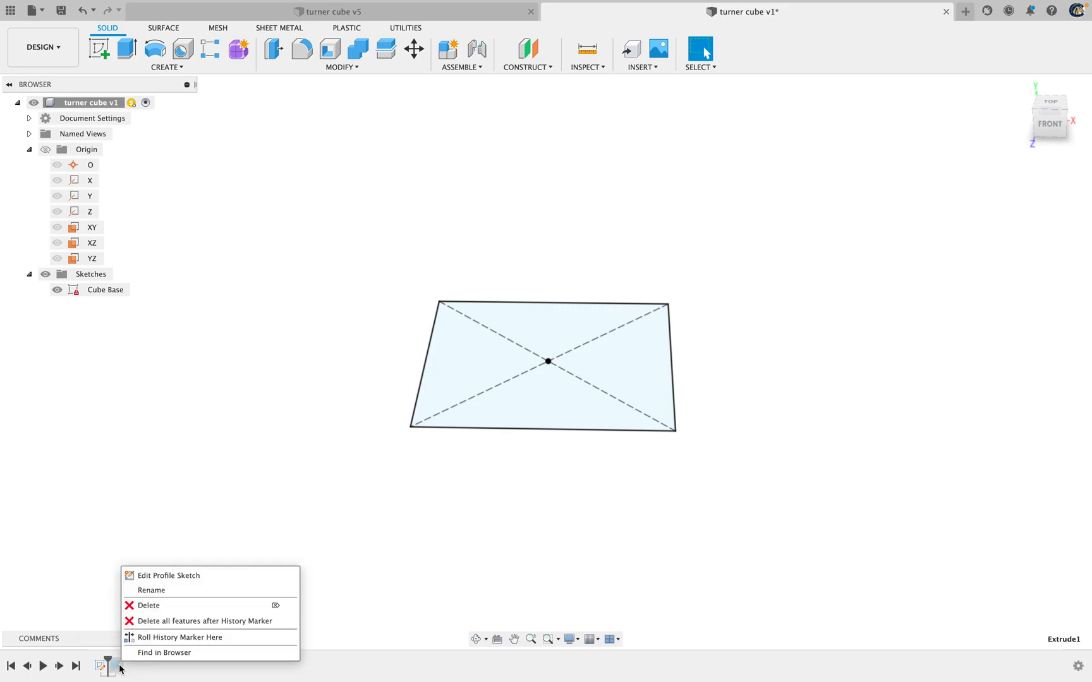
click(149, 606)
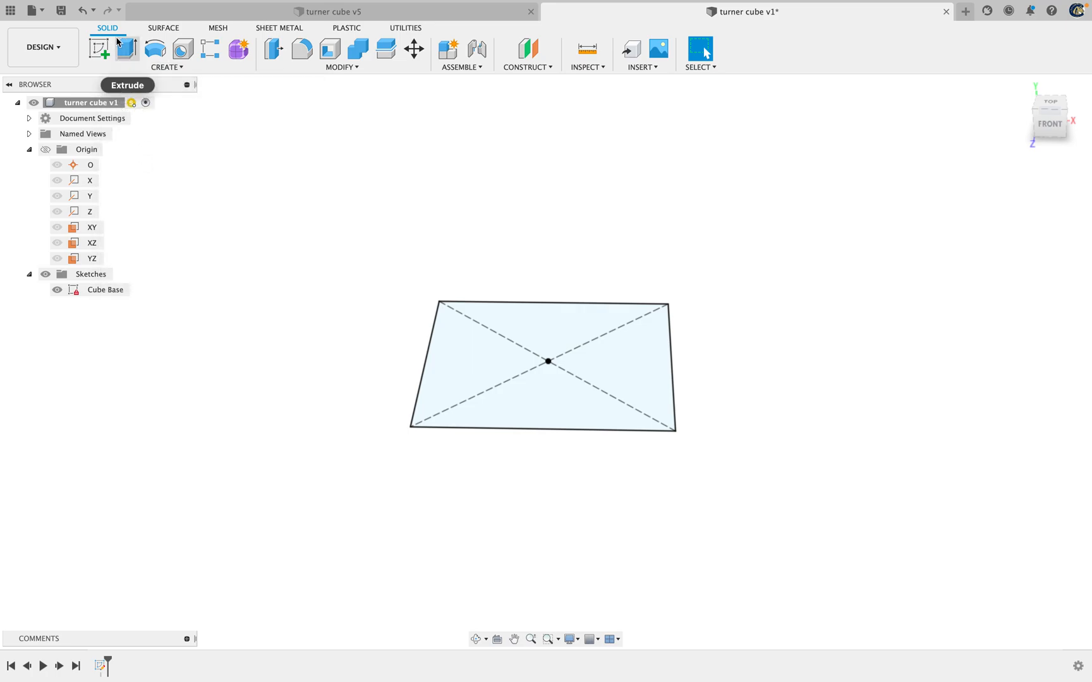
Extrude the Cube Base square symmetrically as a new body, using whole-length measurement and a distance of 50 mm
key(e)
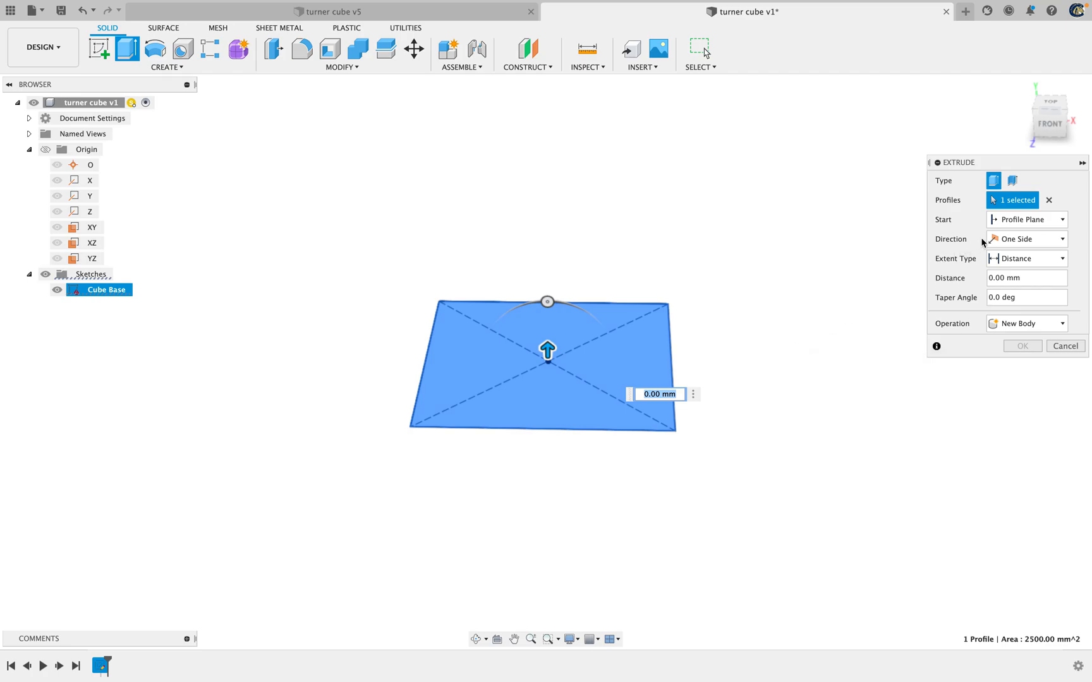
click(1039, 239)
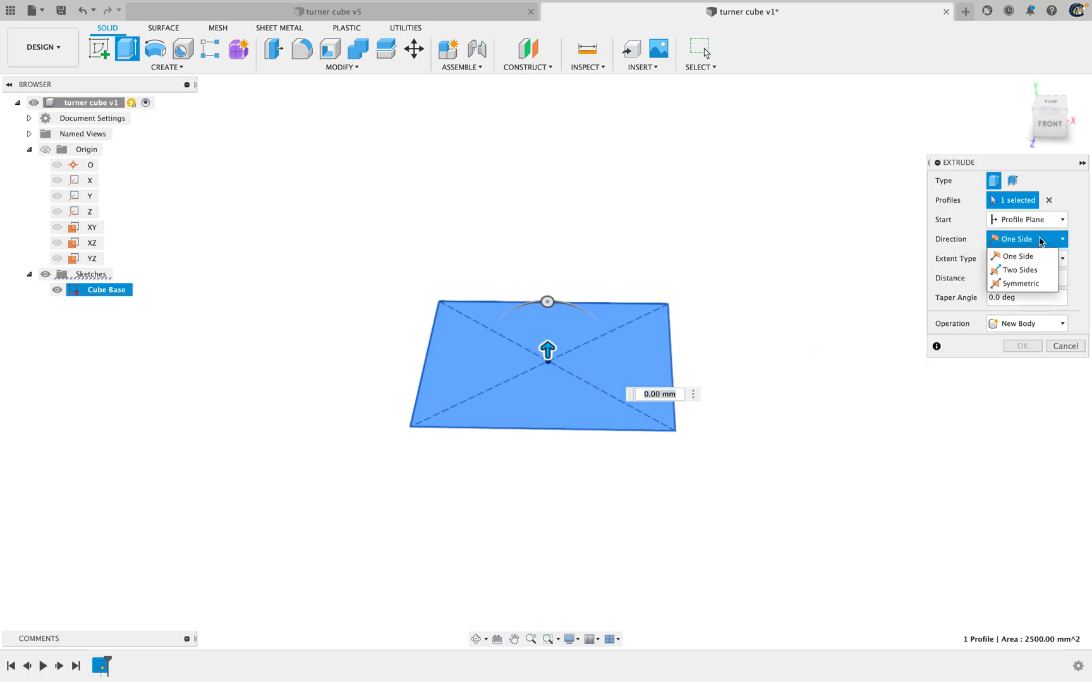
click(1026, 284)
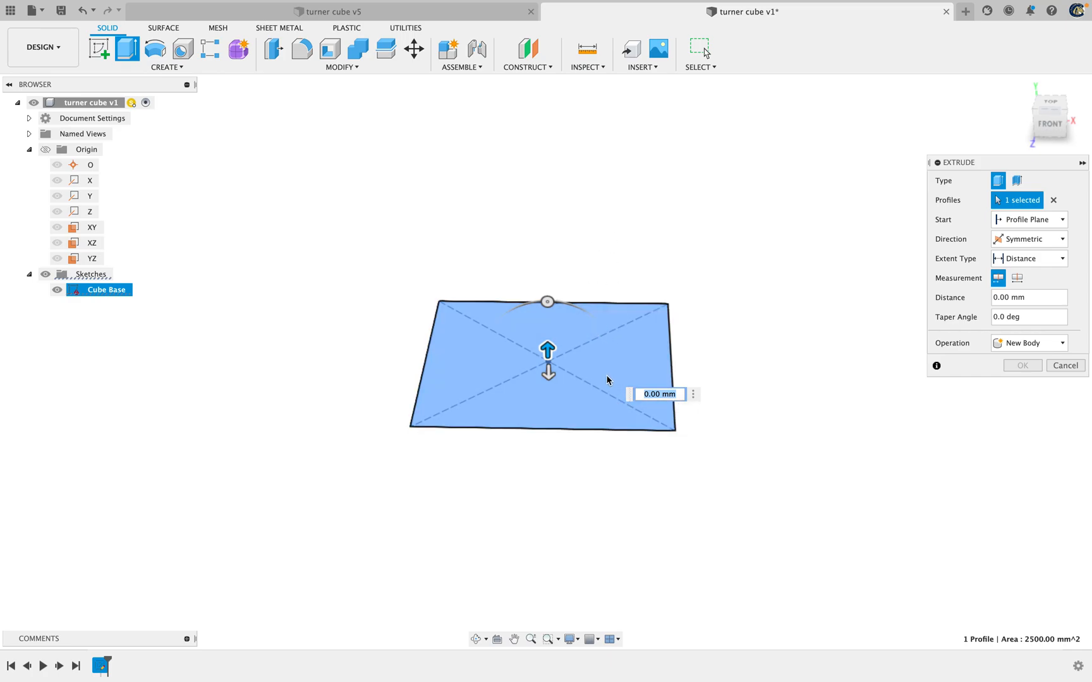
click(1017, 278)
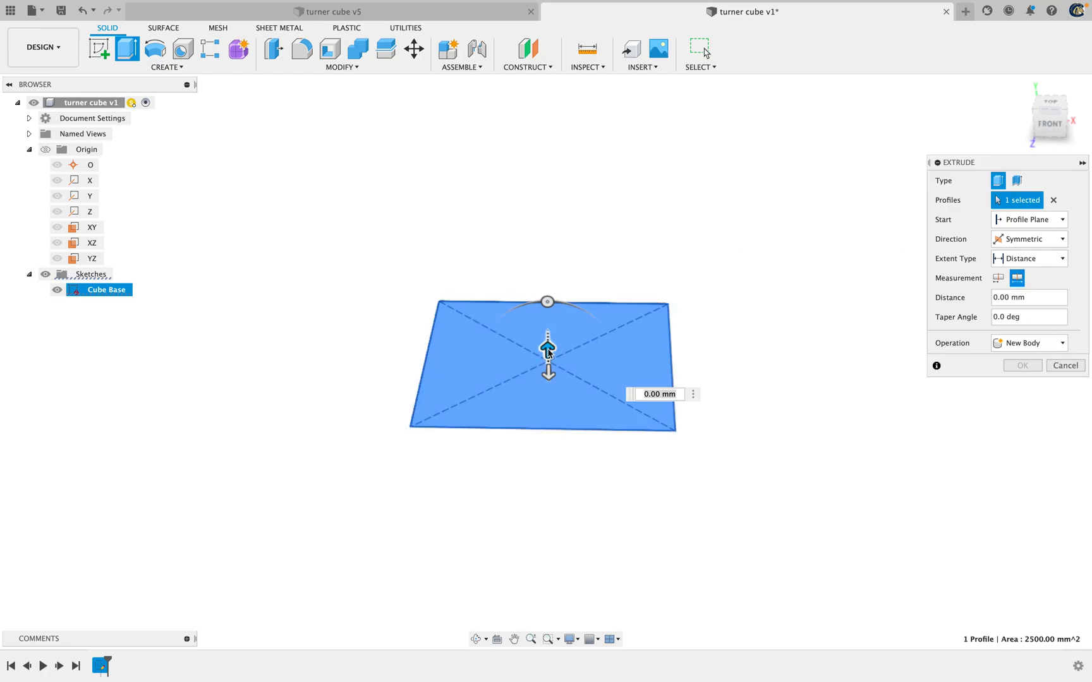
drag(548, 352, 590, 310)
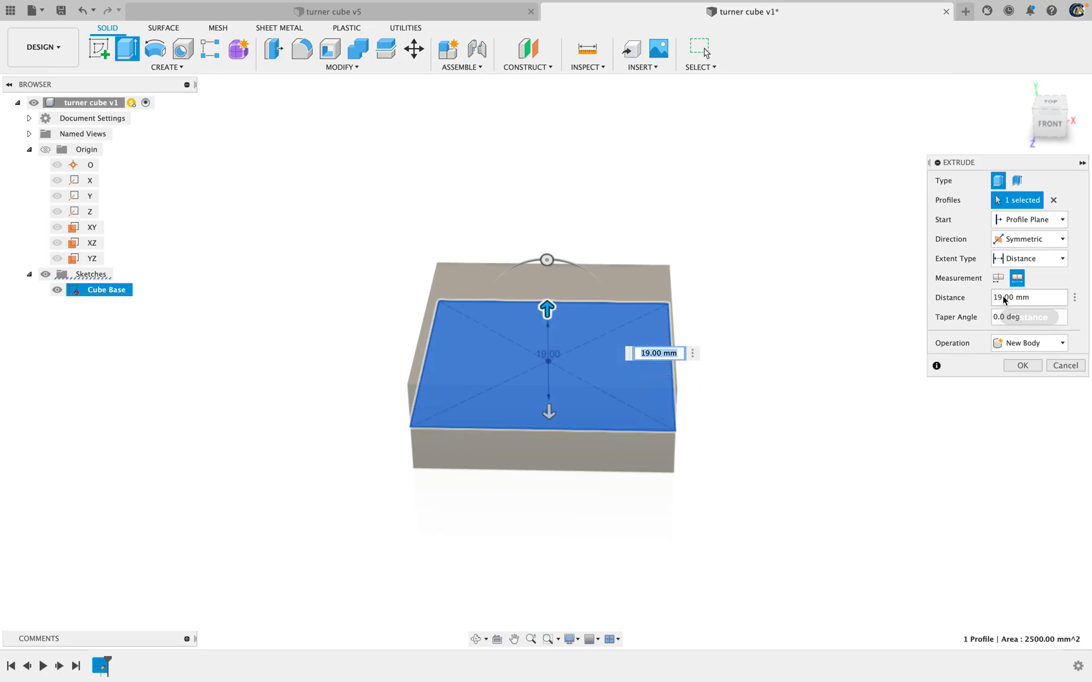
drag(1040, 303, 936, 299)
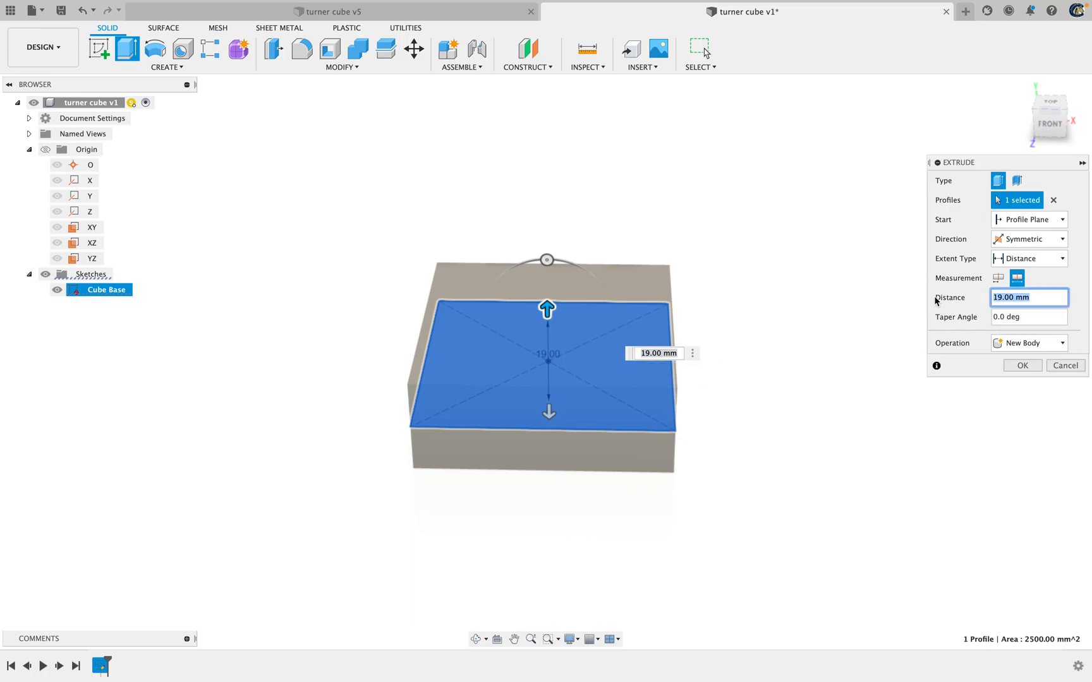
text(50)
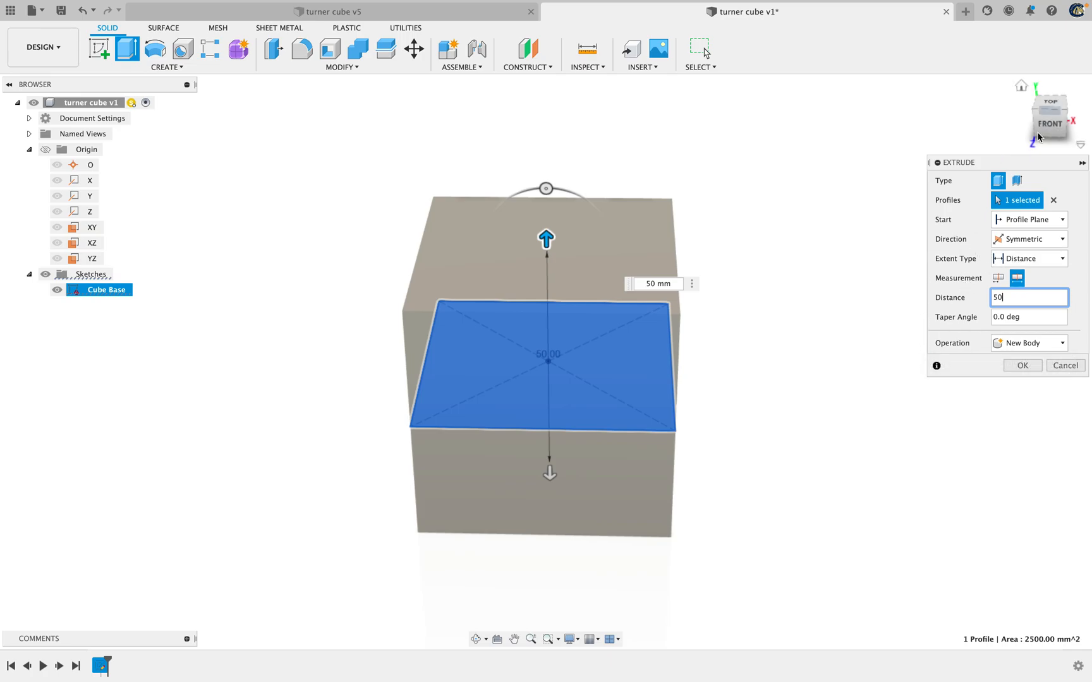
mouse_move(1049, 122)
mouse_down()
mouse_move(1051, 76)
mouse_move(919, 95)
mouse_move(1047, 95)
mouse_move(838, 88)
mouse_up()
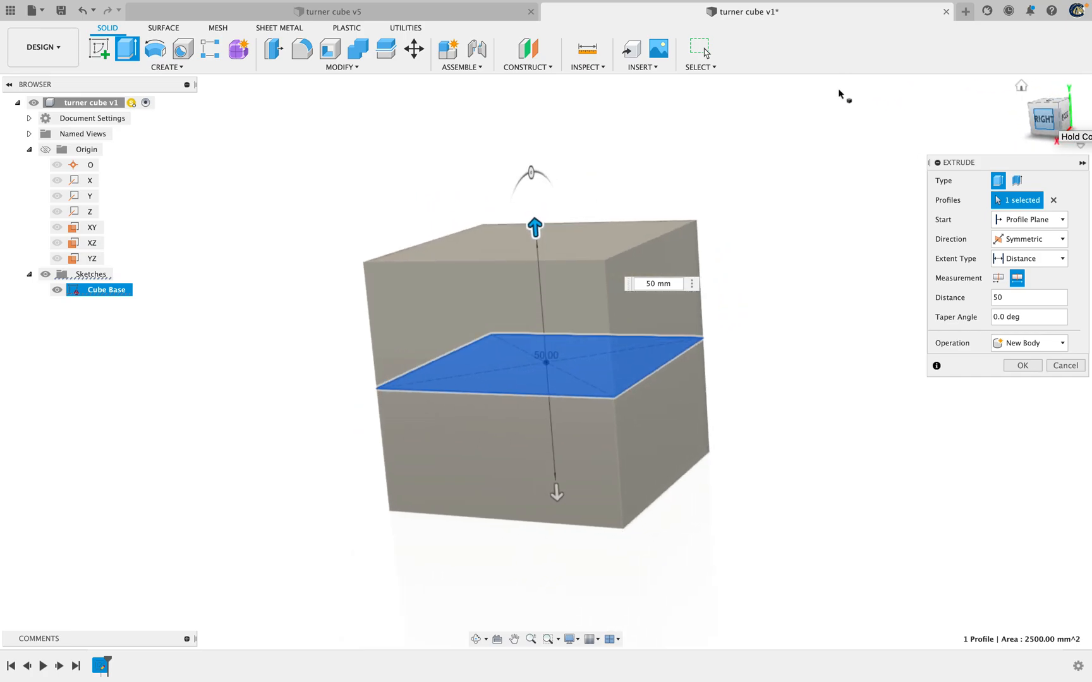
click(1021, 366)
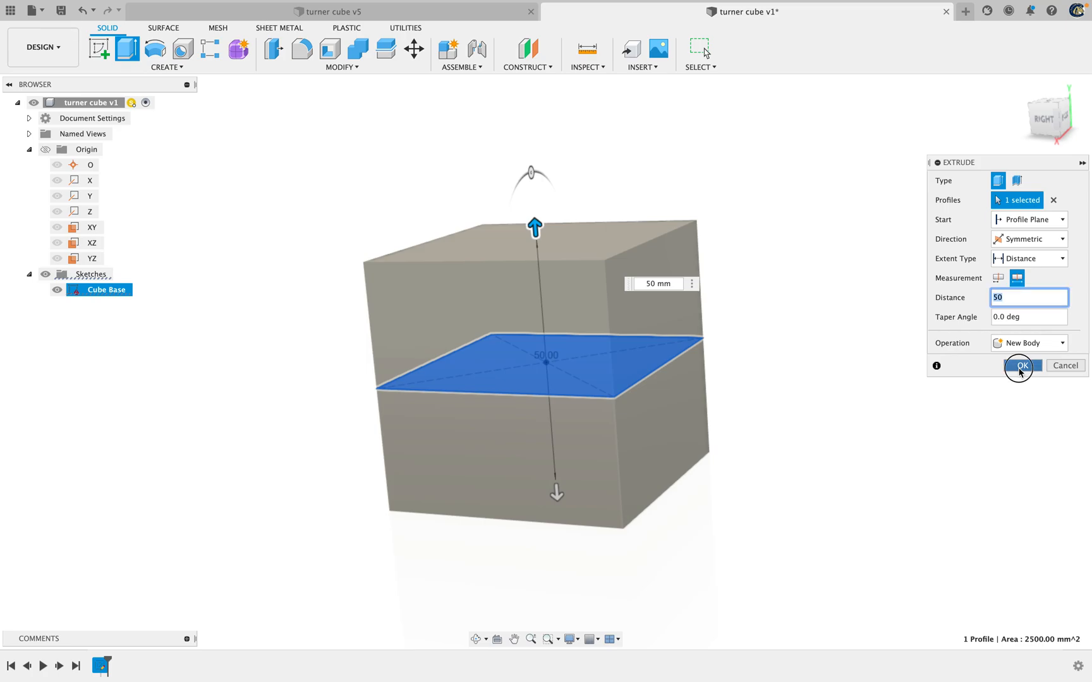
Check the cube from the front and hide the Cube Base sketch
click(1042, 118)
click(1030, 118)
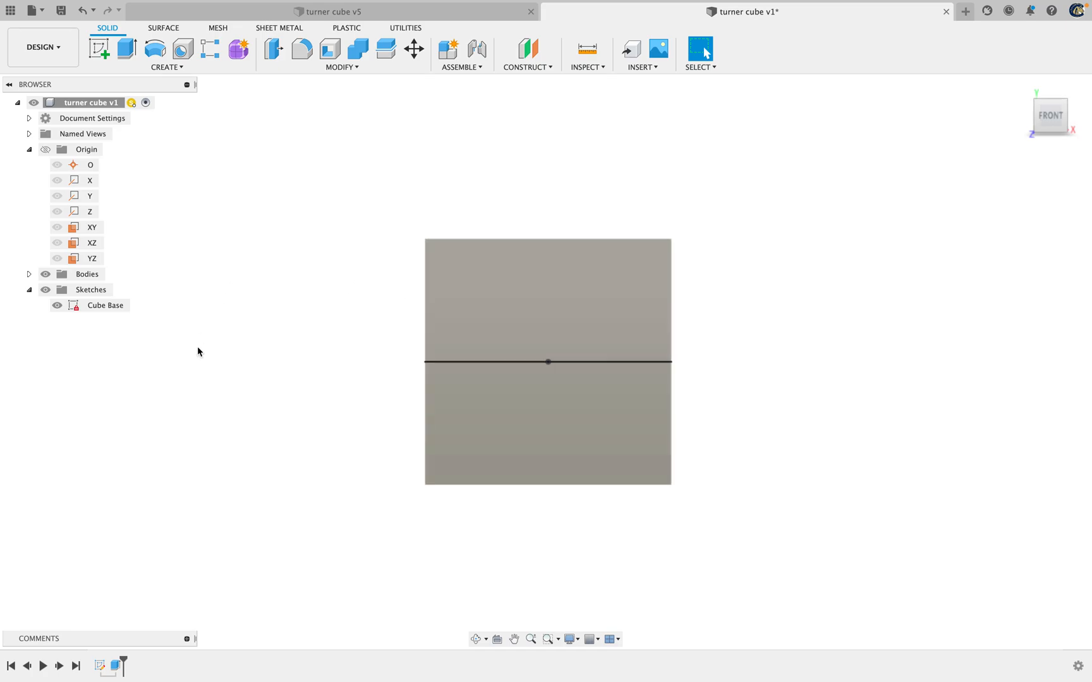
click(57, 305)
click(57, 306)
click(57, 306)
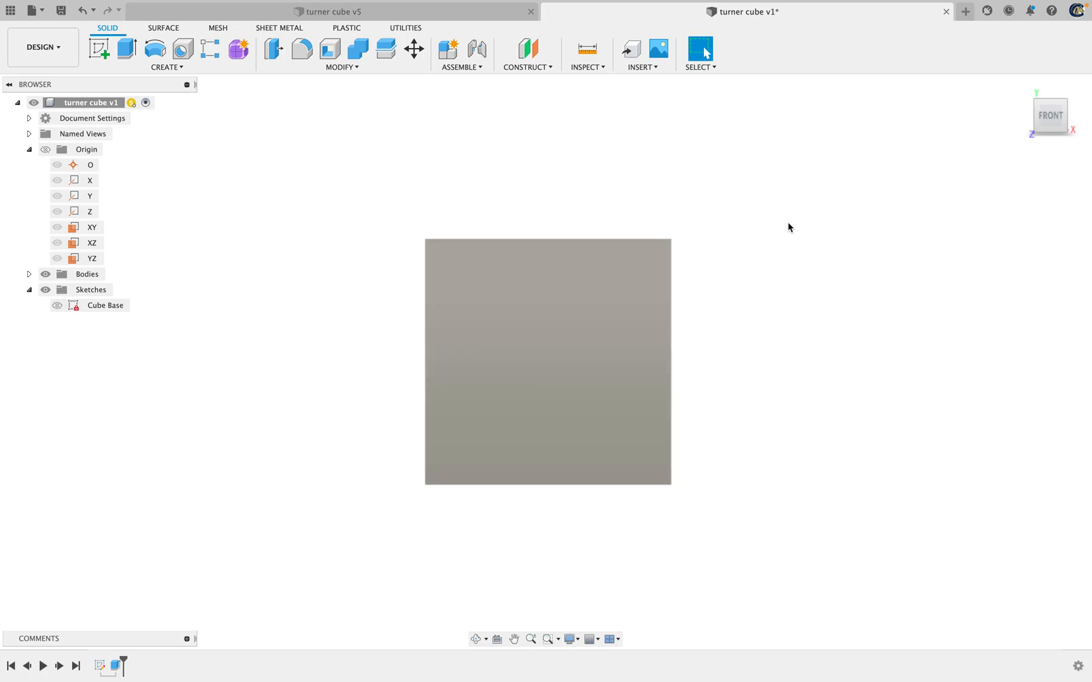
Start a new sketch on the cube's front face
click(99, 48)
click(584, 326)
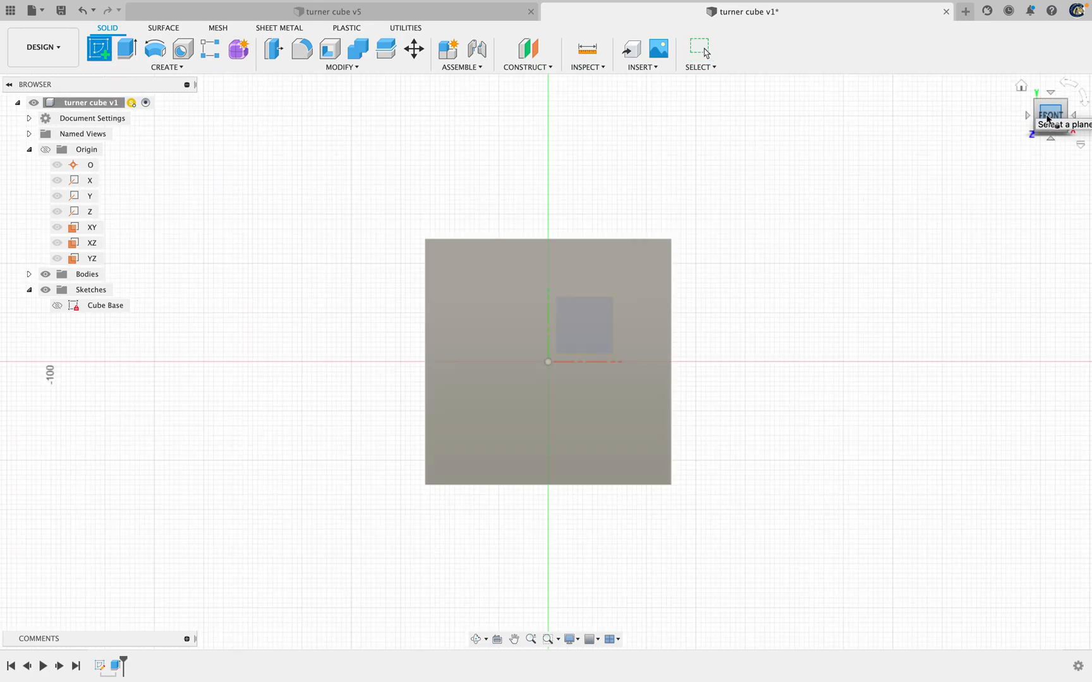
mouse_move(1047, 118)
mouse_down()
mouse_move(1044, 139)
mouse_move(1002, 133)
mouse_move(1054, 120)
mouse_move(1080, 134)
mouse_move(1063, 128)
mouse_up()
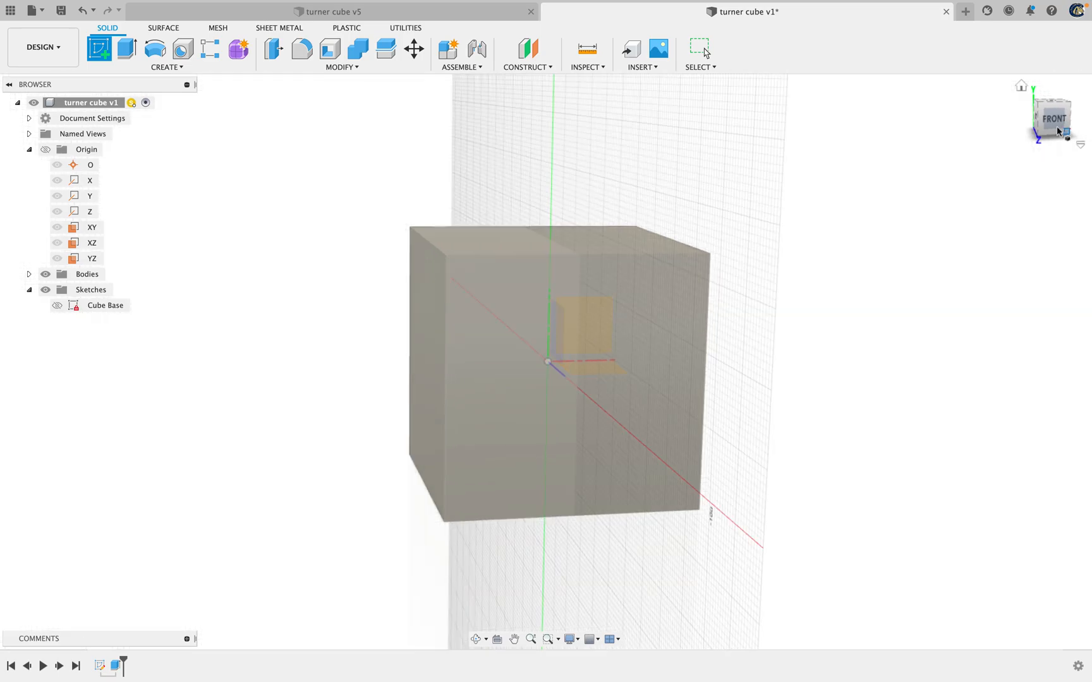
click(1053, 124)
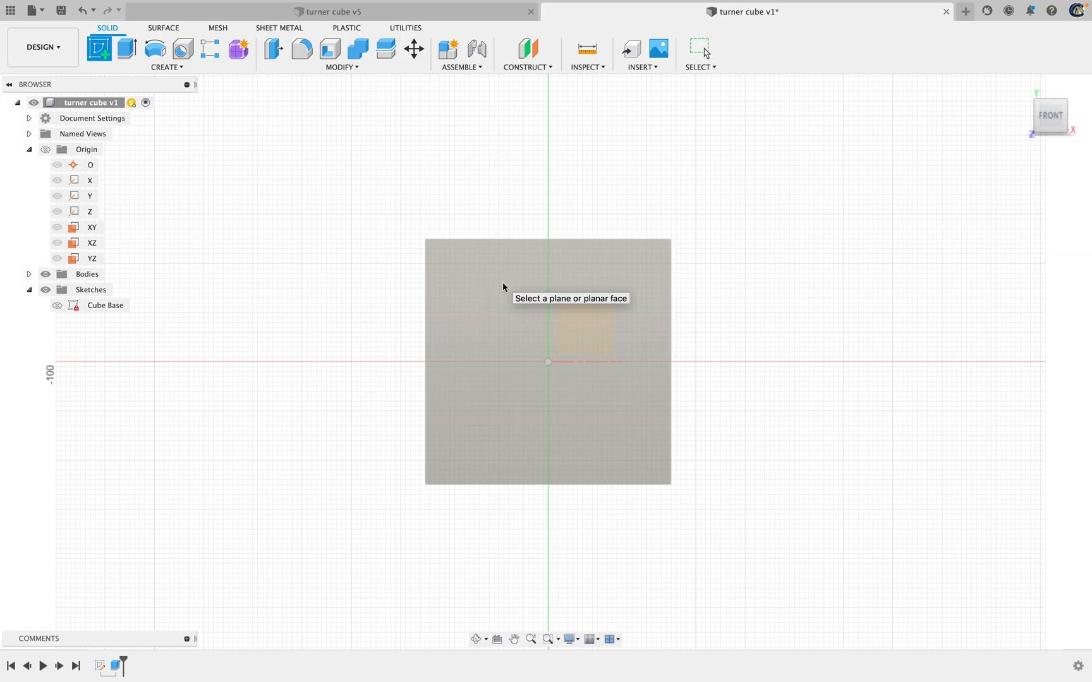
click(516, 349)
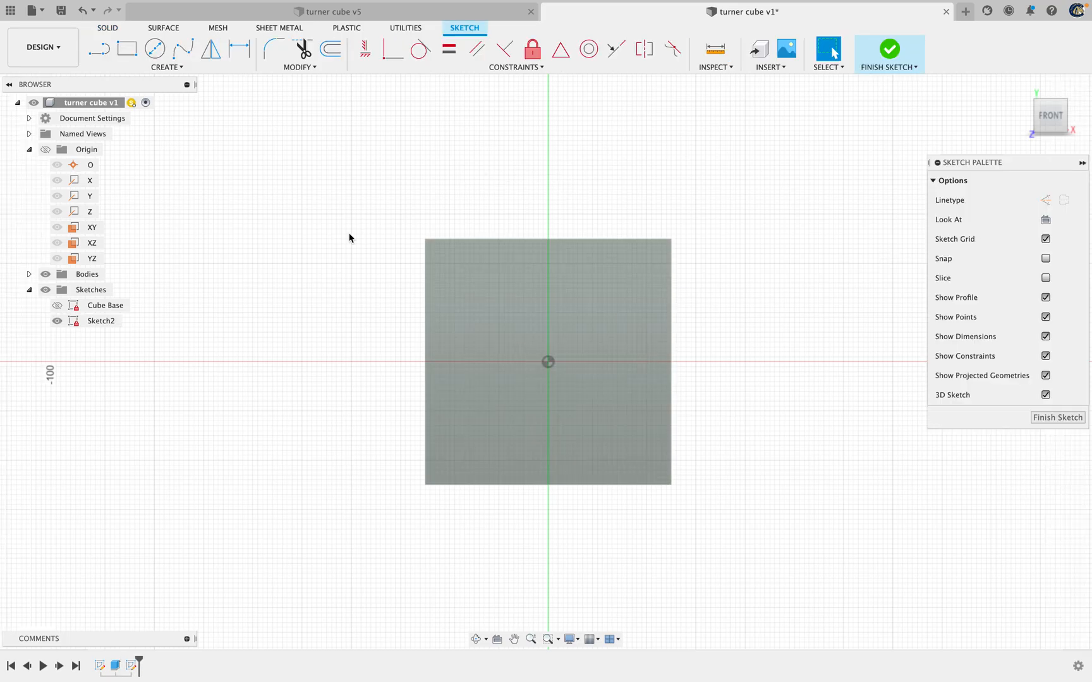
click(1046, 423)
Switch to the turner cube v5 document and examine its circular cuts from the sides, front and below, plus its list of sketches
click(335, 12)
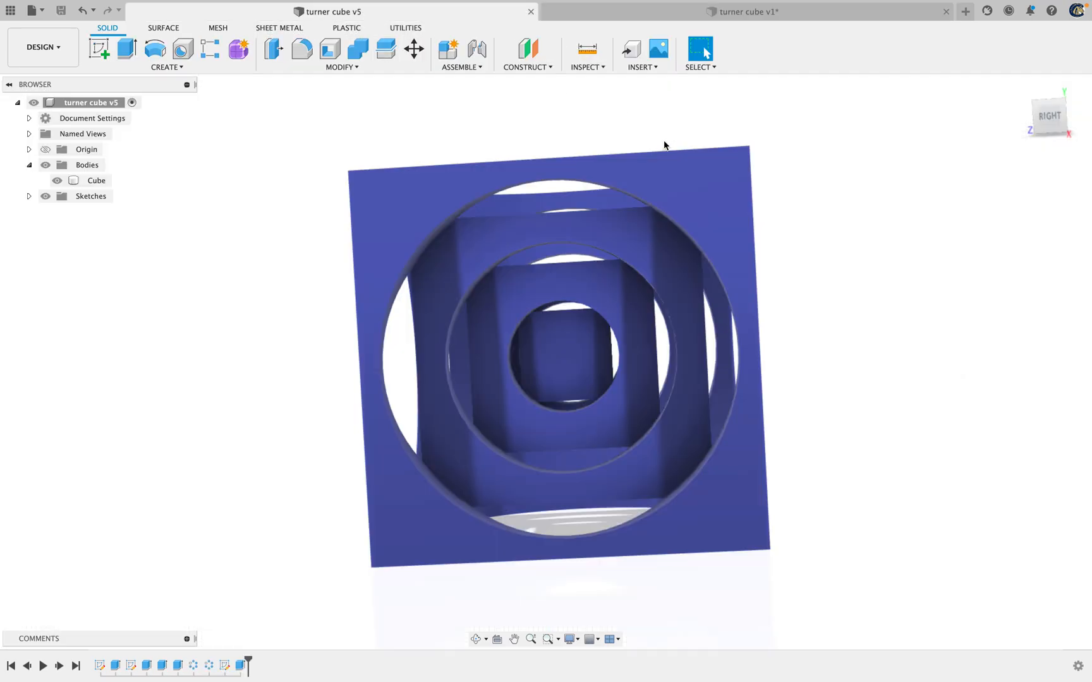
mouse_move(1043, 116)
mouse_down()
mouse_move(1038, 131)
mouse_move(1081, 120)
mouse_up()
click(1046, 124)
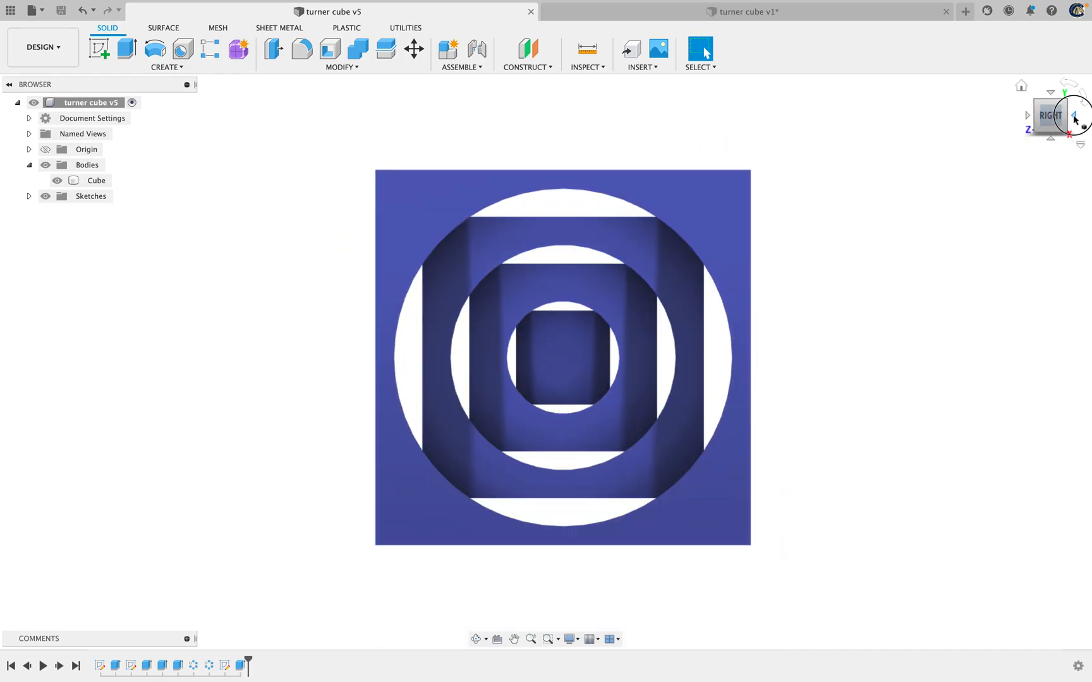
click(1075, 118)
click(1075, 118)
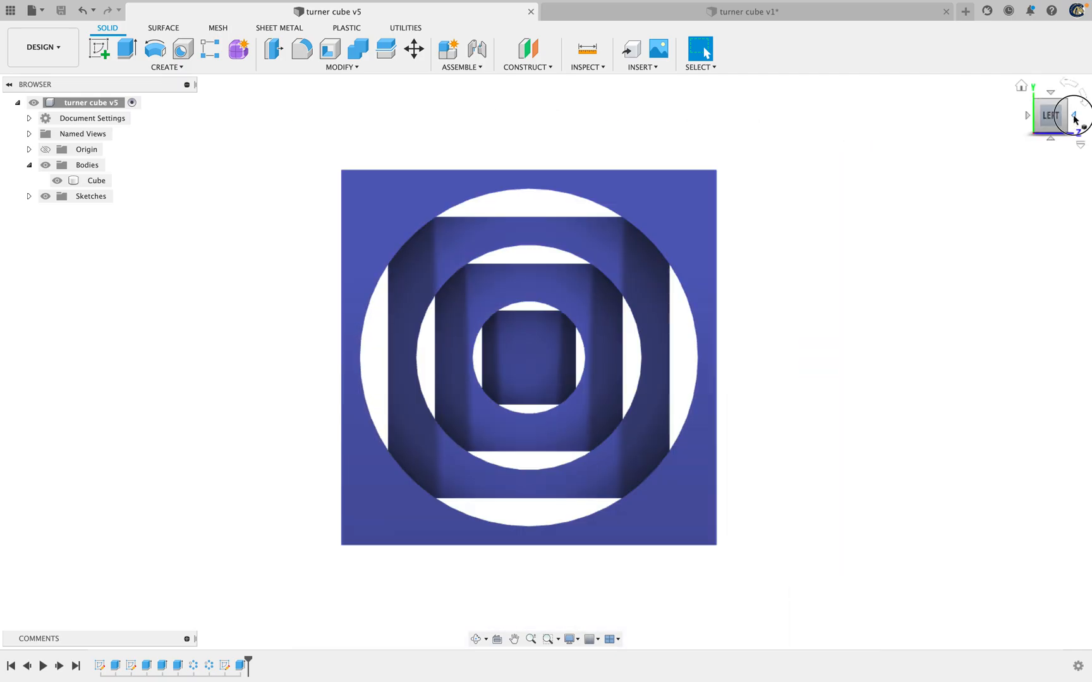
click(1074, 118)
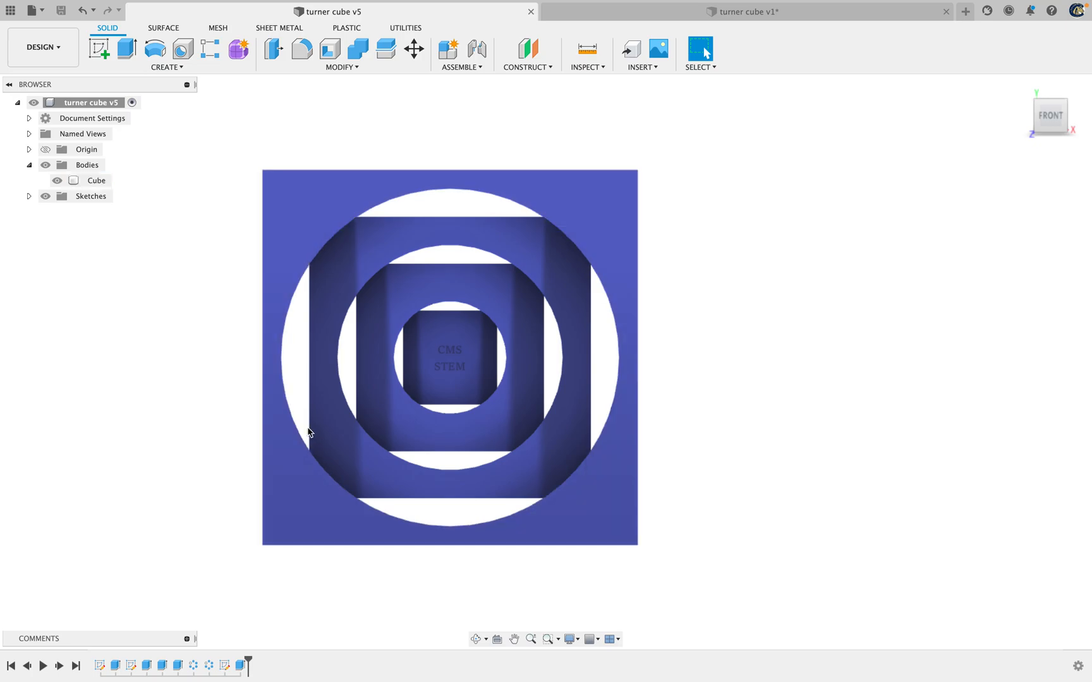
drag(1053, 115, 1054, 94)
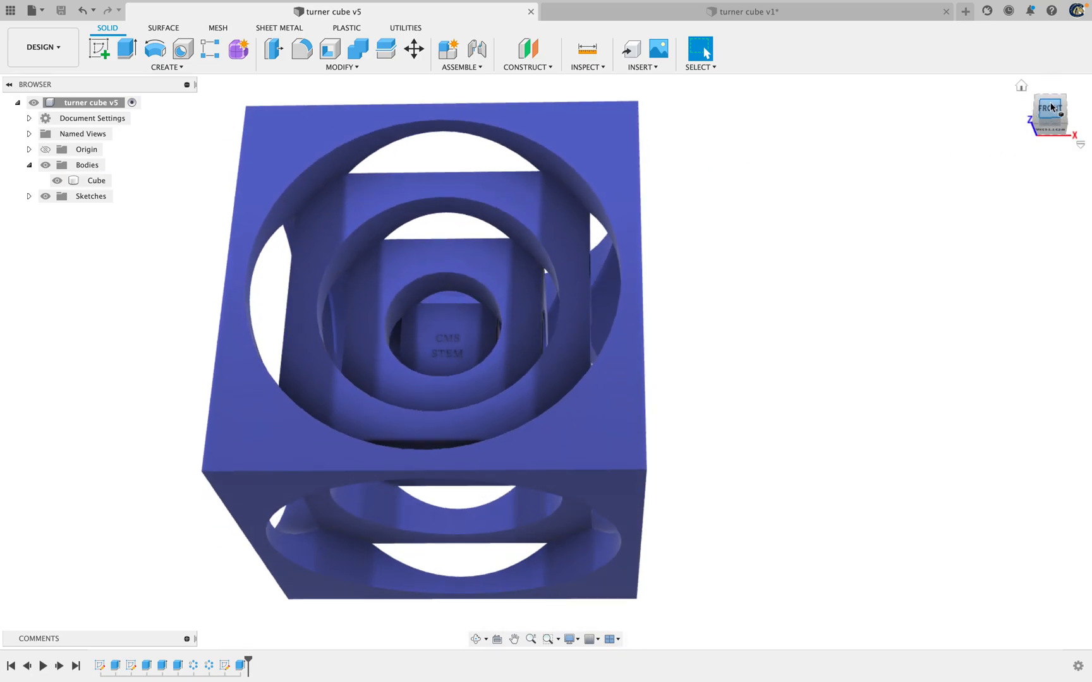
click(1053, 108)
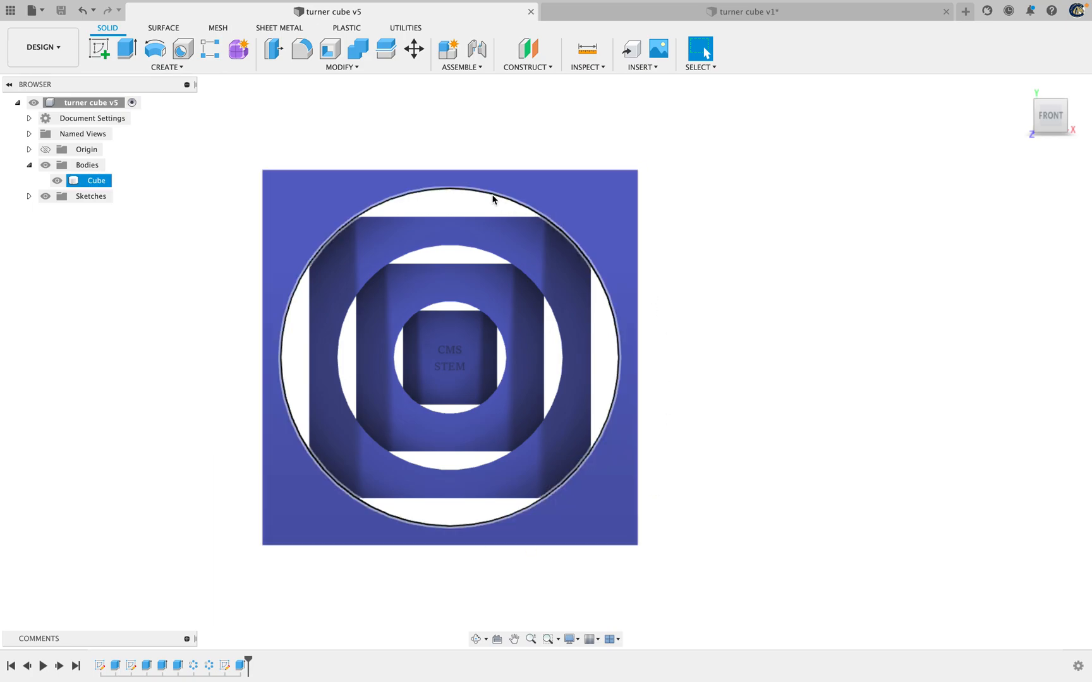
click(29, 196)
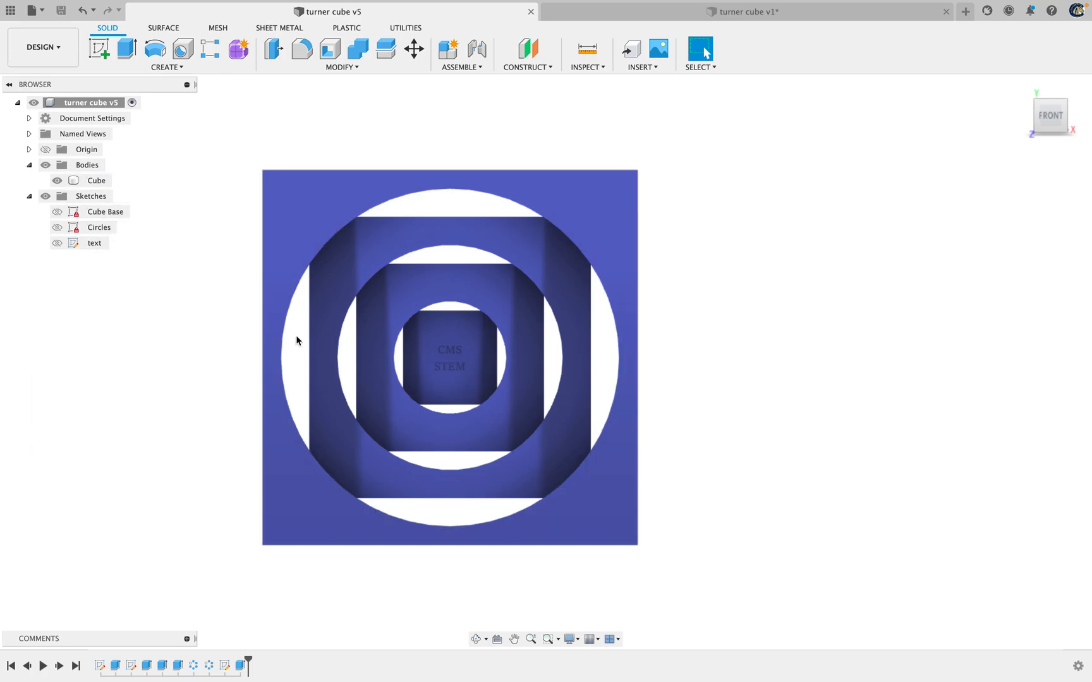
click(539, 198)
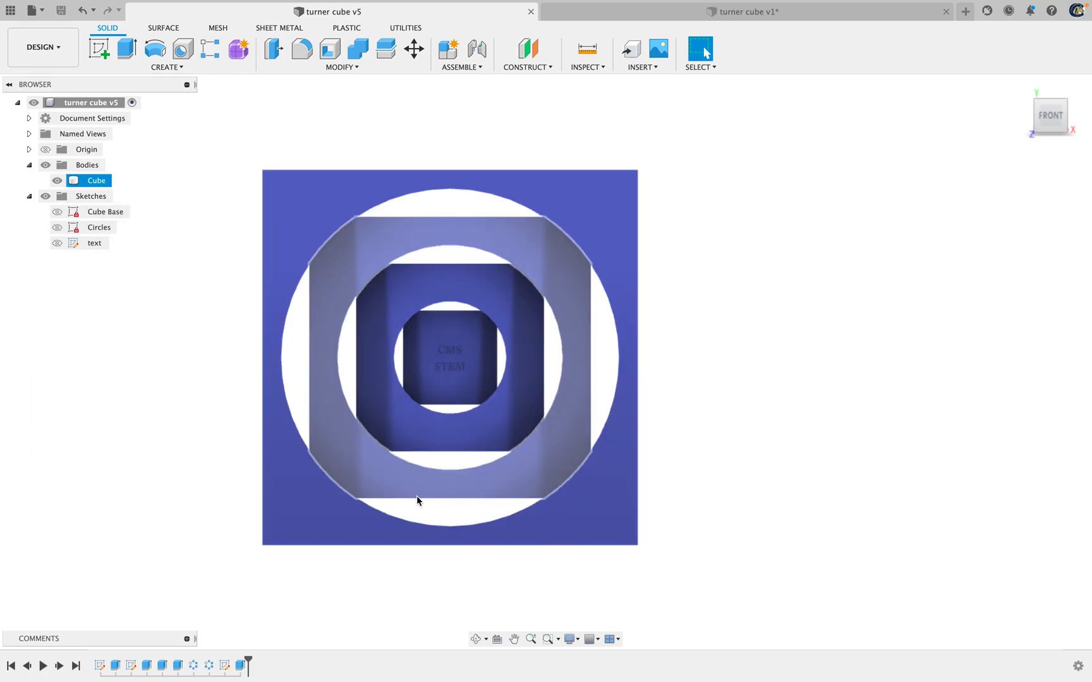
Return to the turner cube v1 document and sketch a center-diameter circle on the origin, inside the cube's front face
click(721, 11)
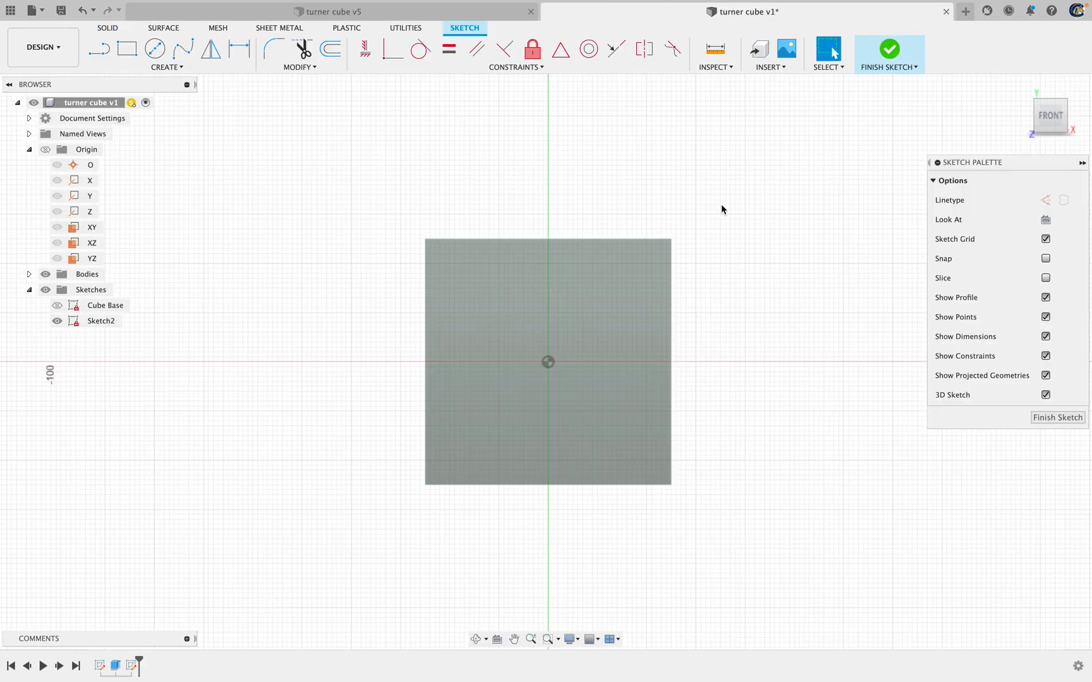
scroll(683, 244, down, 2)
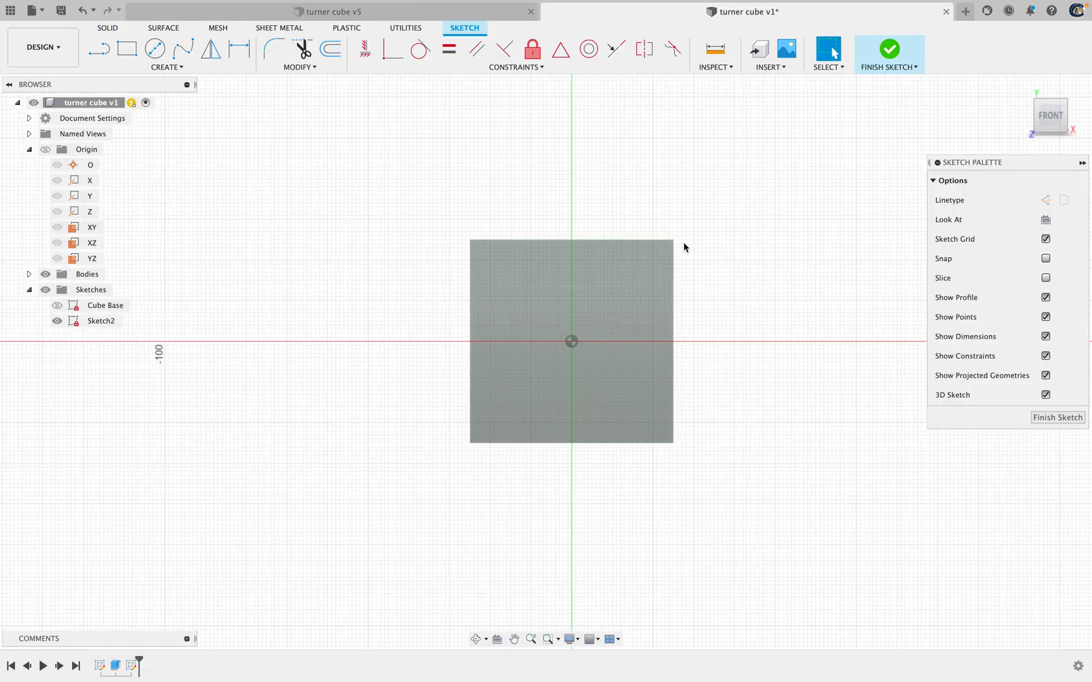
scroll(684, 253, up, 4)
mouse_move(736, 474)
mouse_down()
mouse_move(773, 334)
mouse_move(755, 377)
mouse_up()
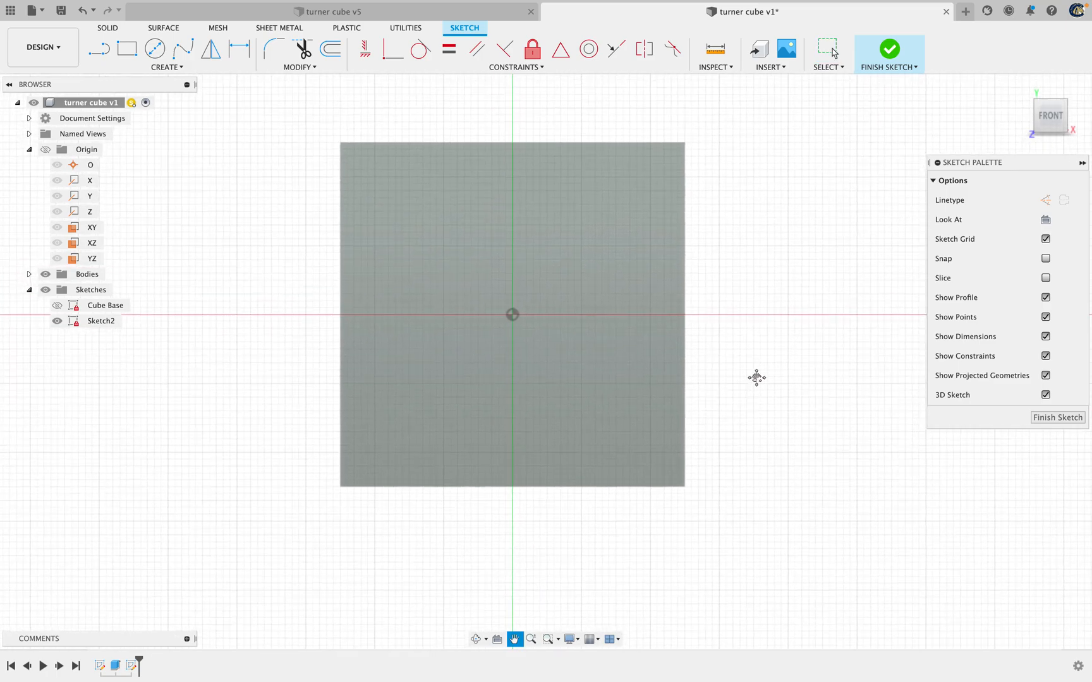
key(Escape)
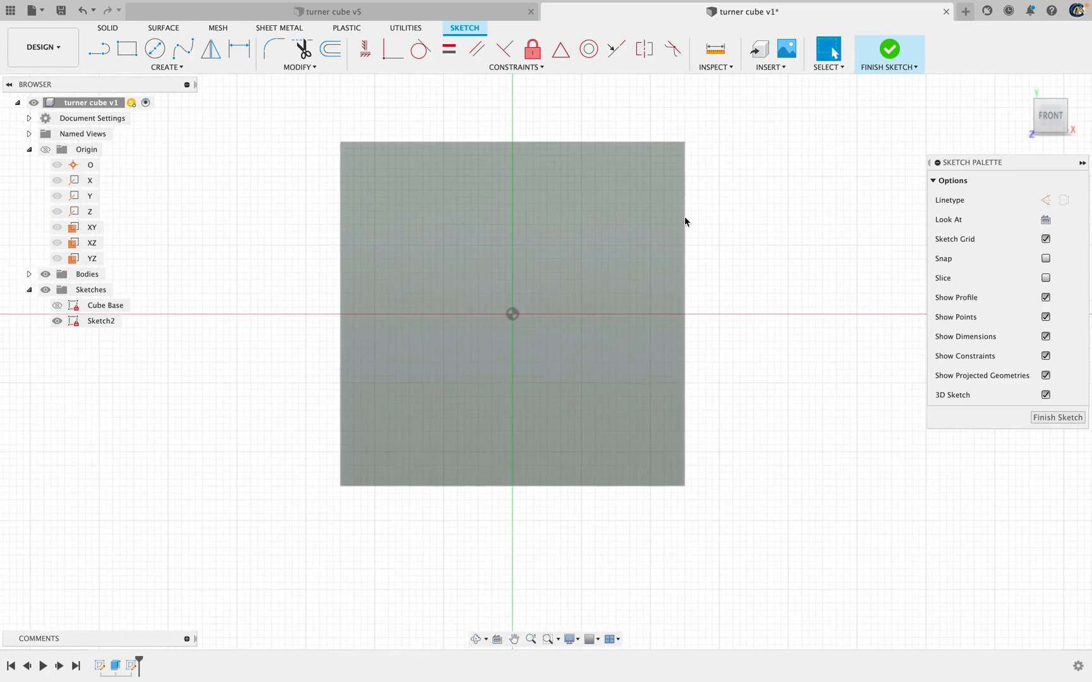
click(158, 55)
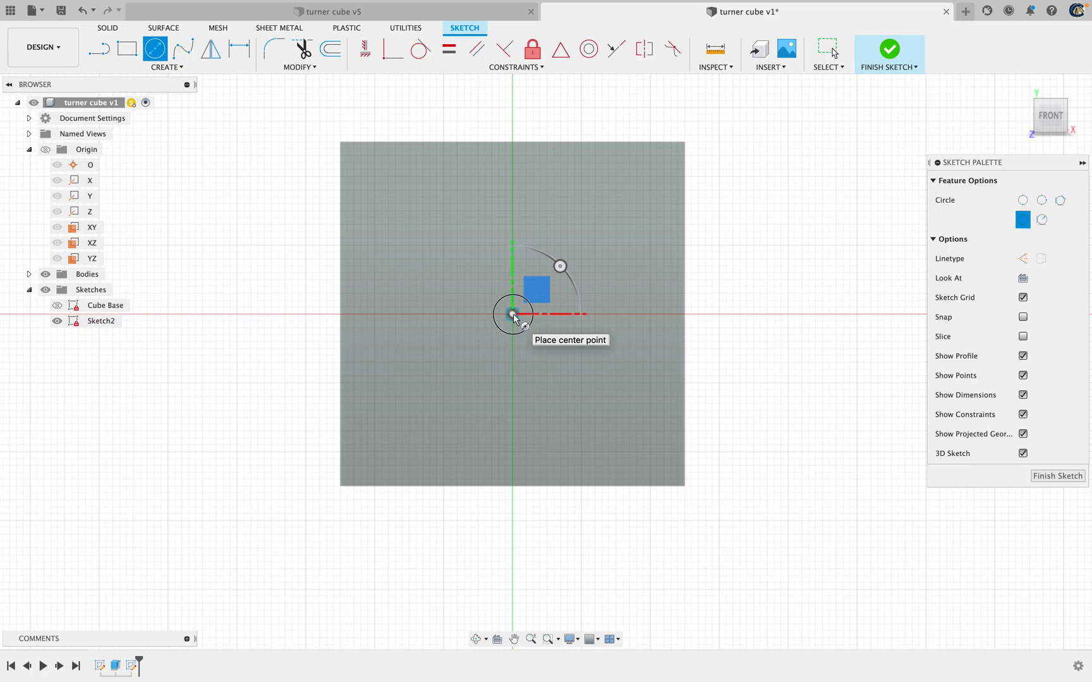
click(513, 314)
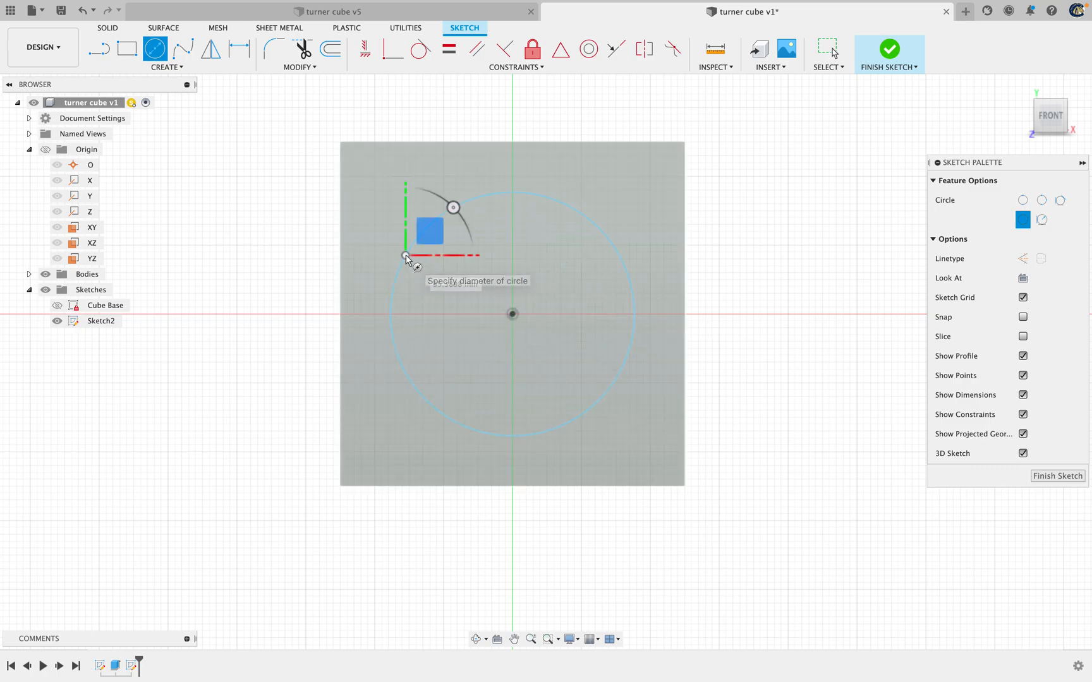
click(406, 257)
key(Escape)
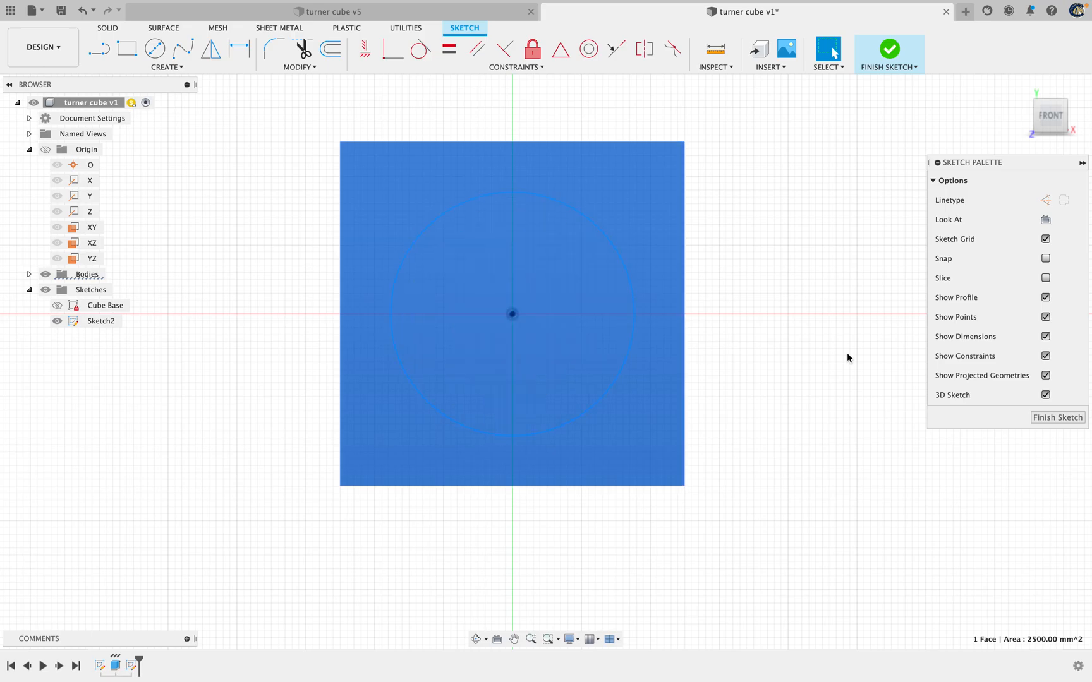
Find the Change Parameters command by searching for "parameters", open it, and place its dialog clear of the browser tree
middle_drag(227, 330, 349, 388)
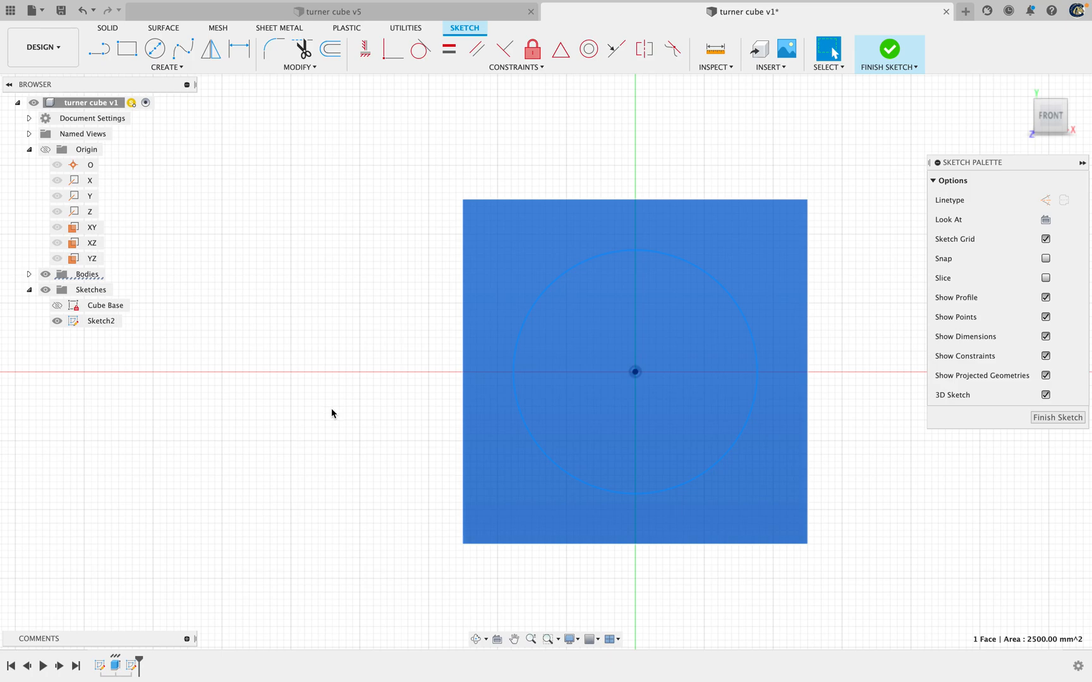
key(s)
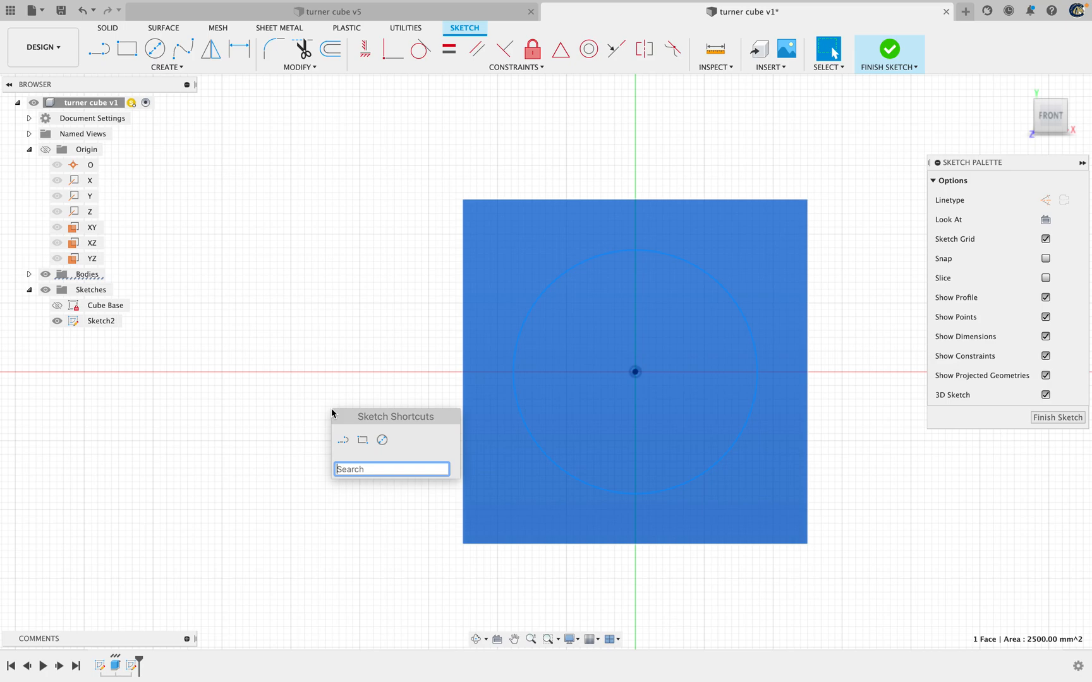
text(p)
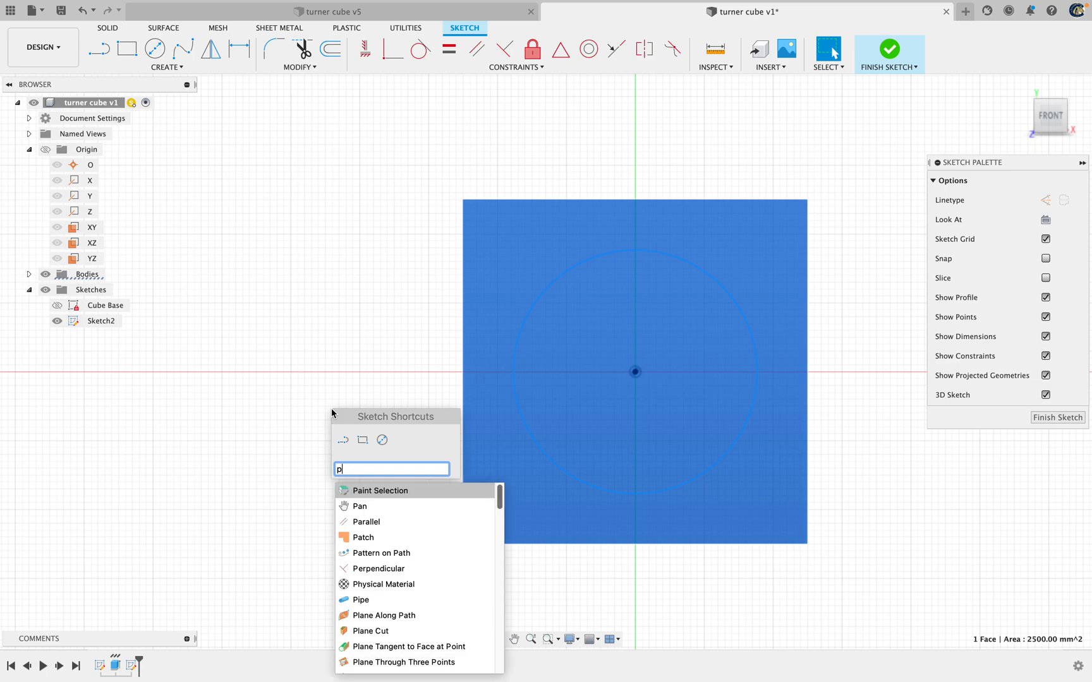
text(aramet)
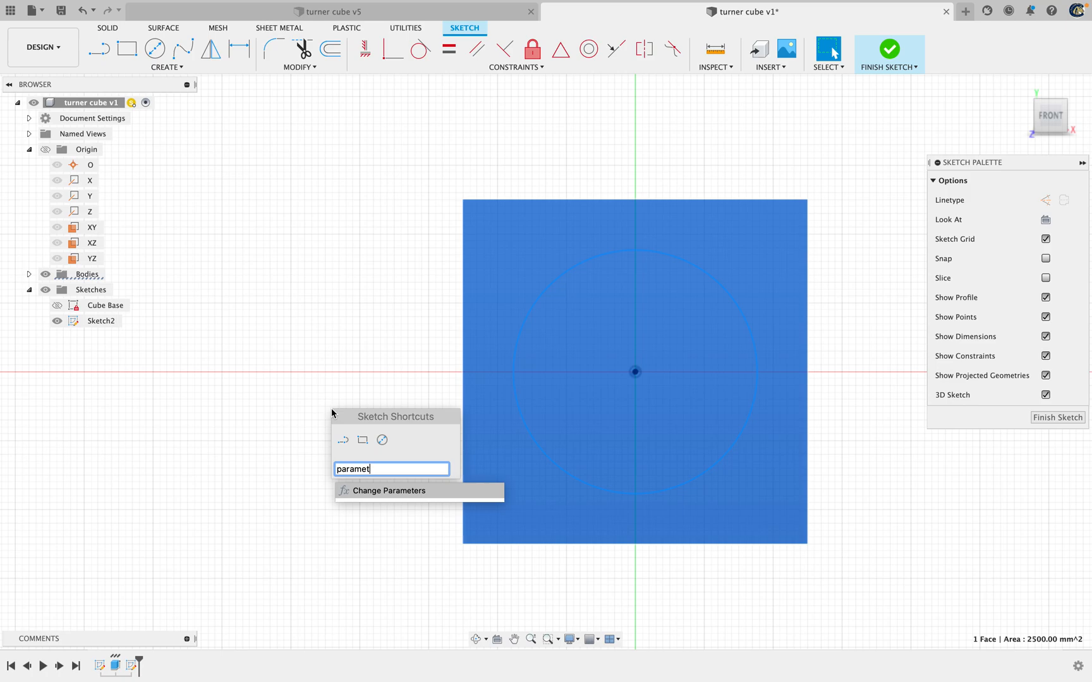
text(ers)
click(414, 491)
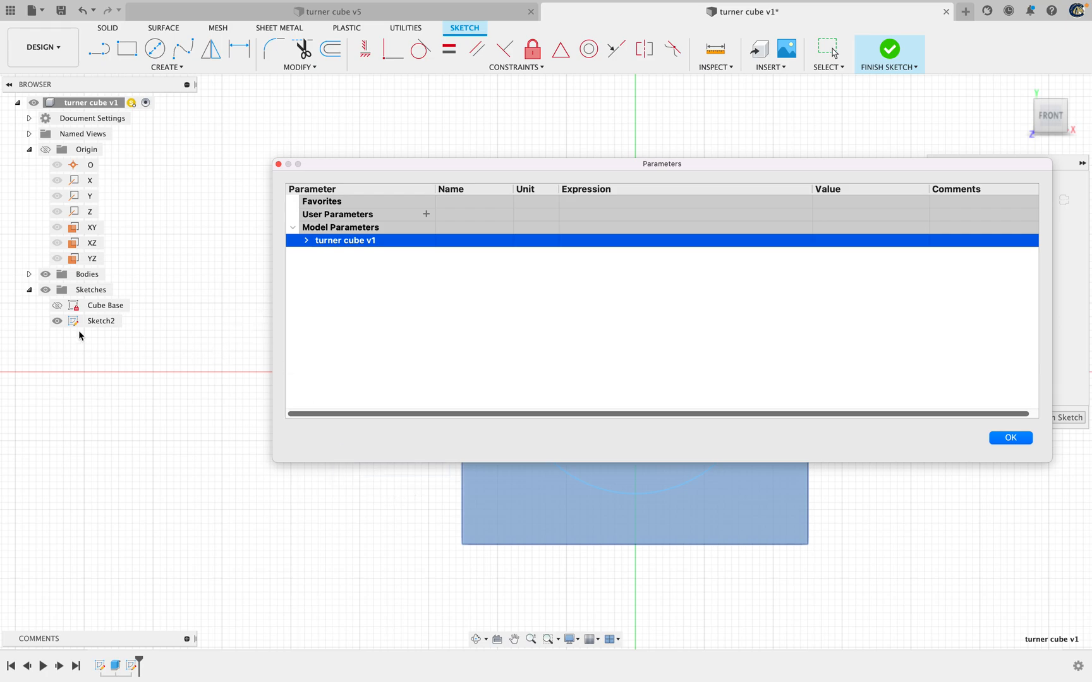
mouse_move(562, 169)
mouse_down()
mouse_move(354, 139)
mouse_move(360, 149)
mouse_up()
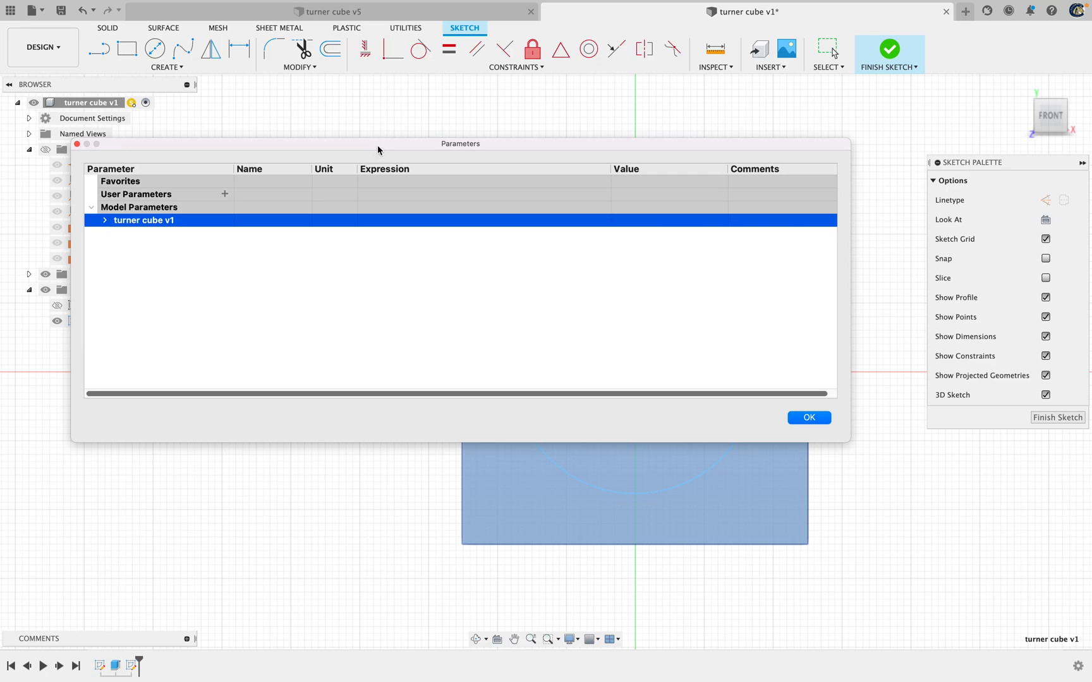
drag(379, 147, 470, 137)
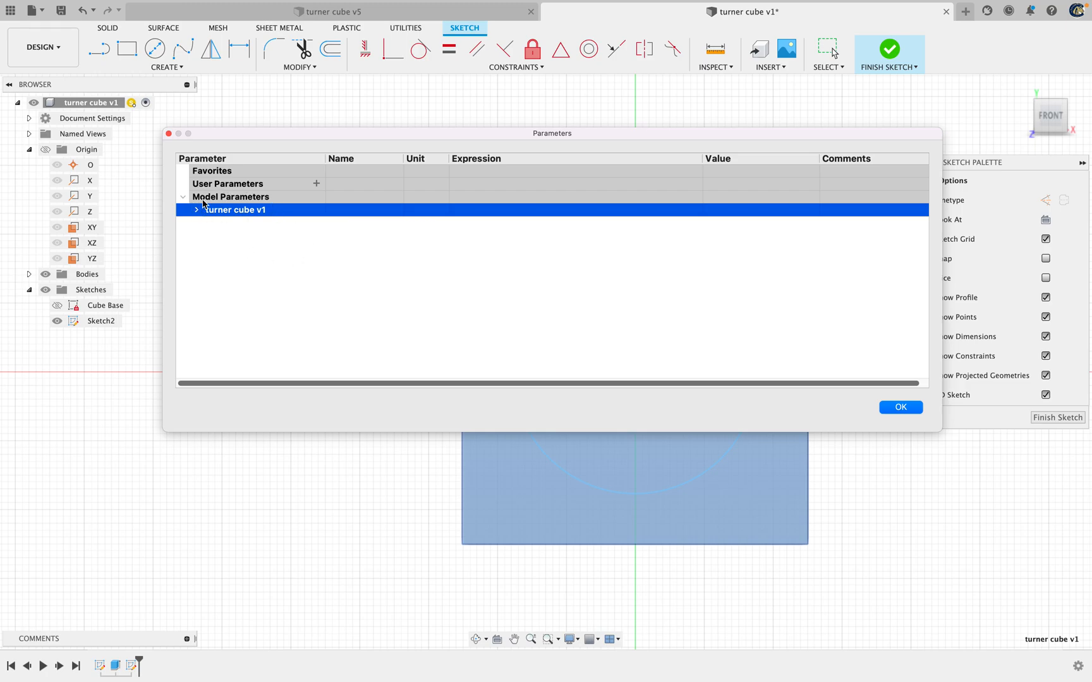
Expand the turner cube v1 model parameters down to the linear dimensions of the Cube Base sketch
click(232, 199)
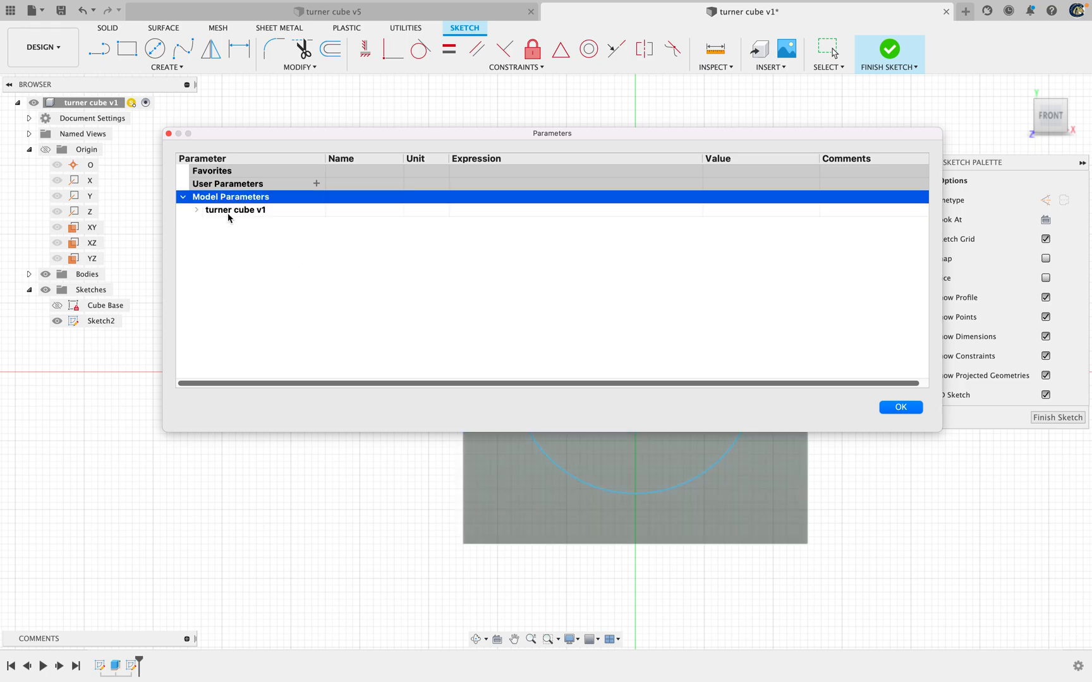
click(230, 215)
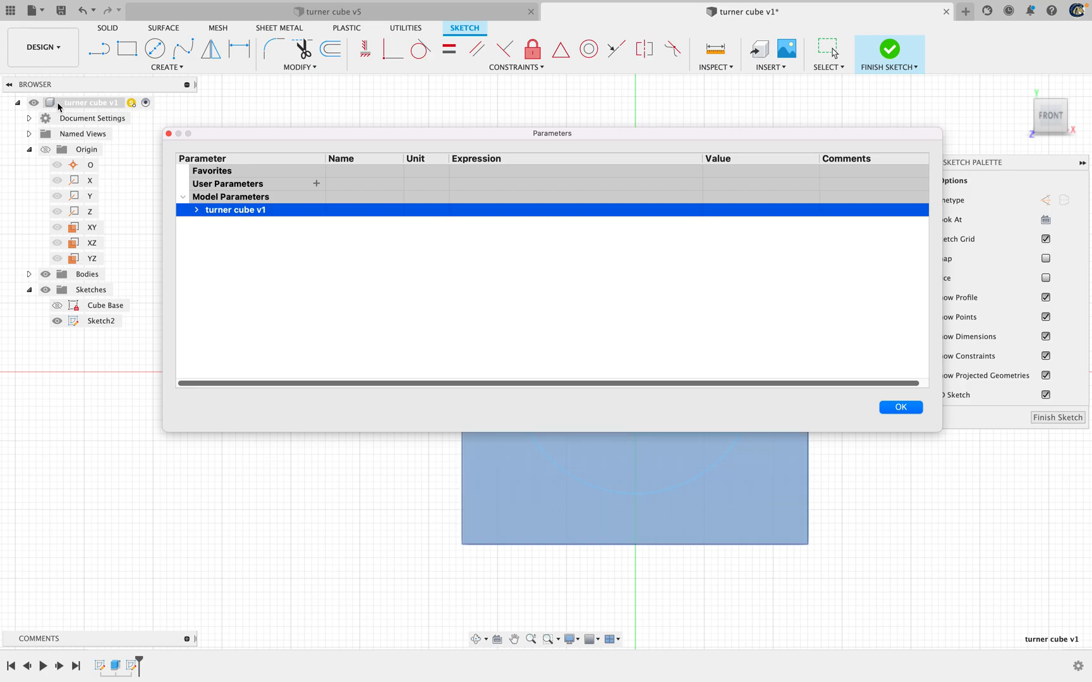
click(197, 211)
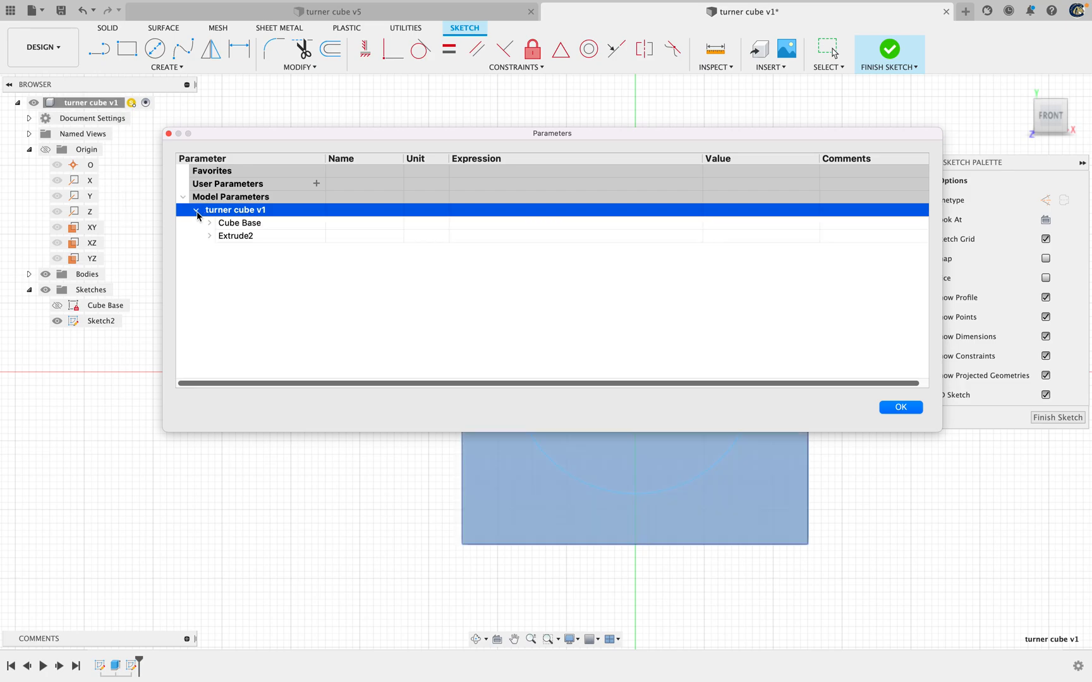
click(257, 225)
click(246, 238)
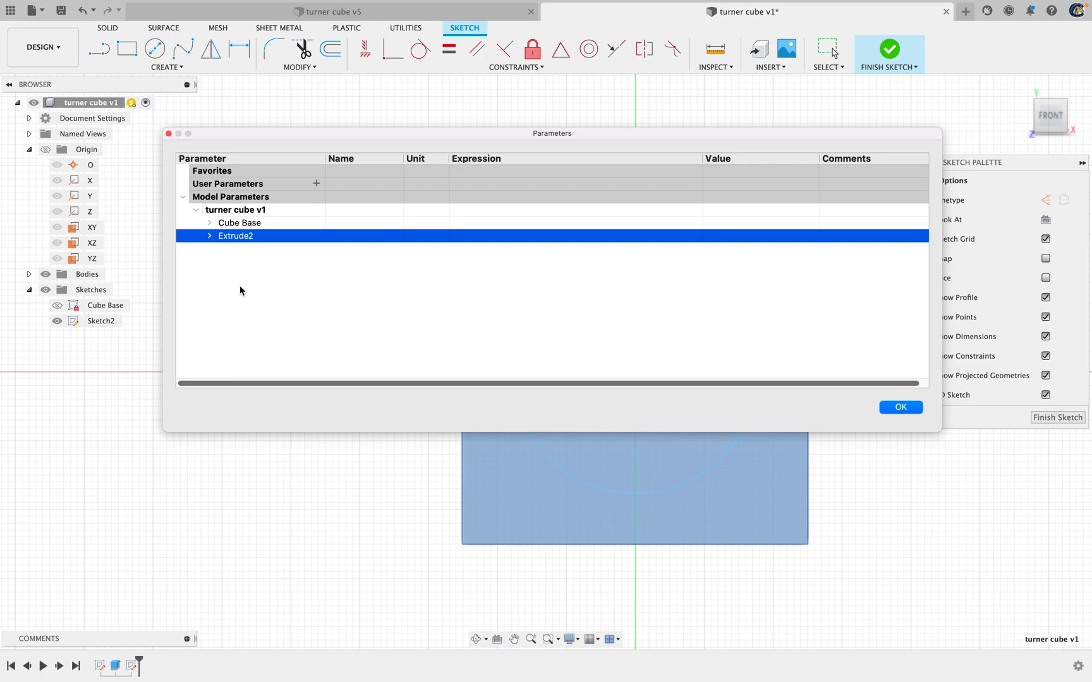
click(209, 224)
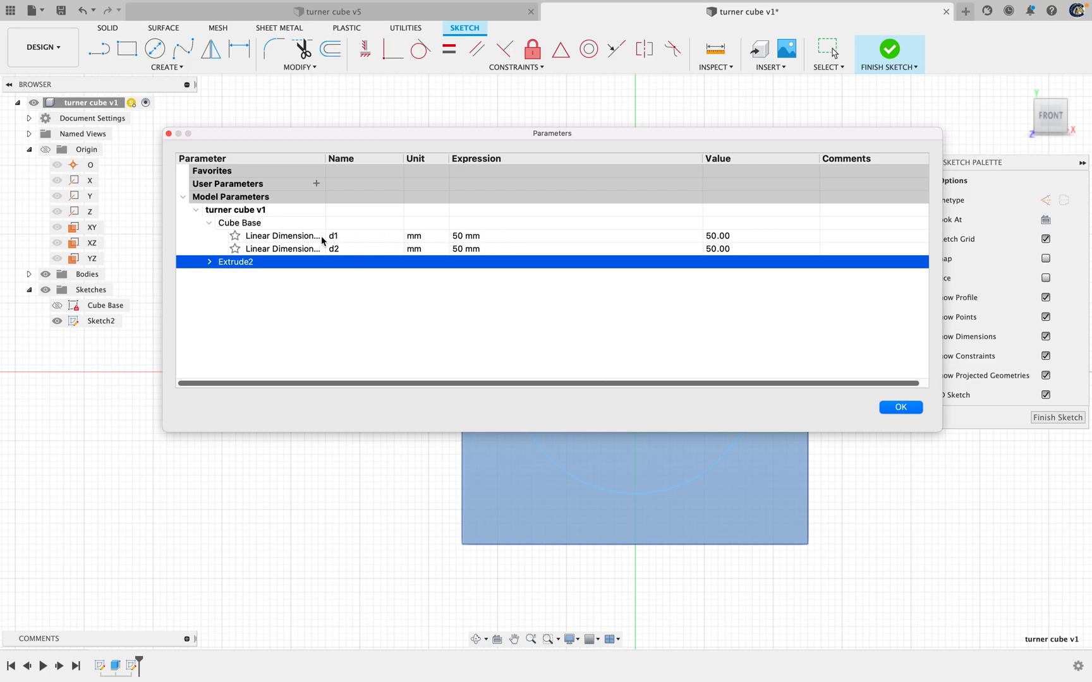
Rename the first Cube Base linear dimension parameter, d1, as cube_length
double_click(356, 236)
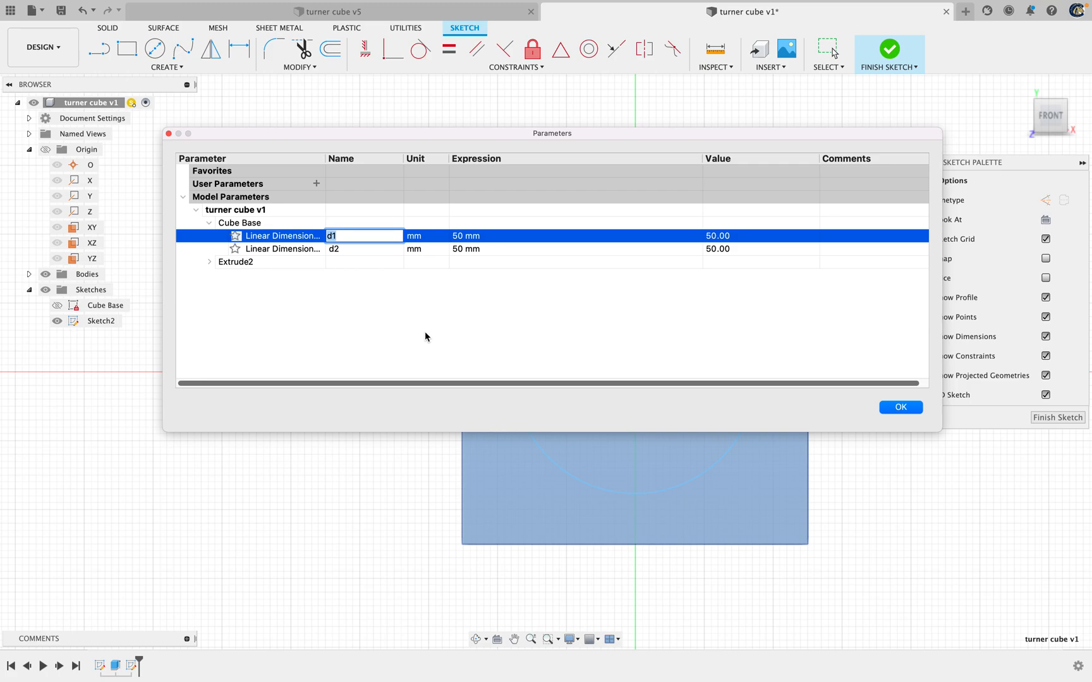
text(cube_length)
key(Return)
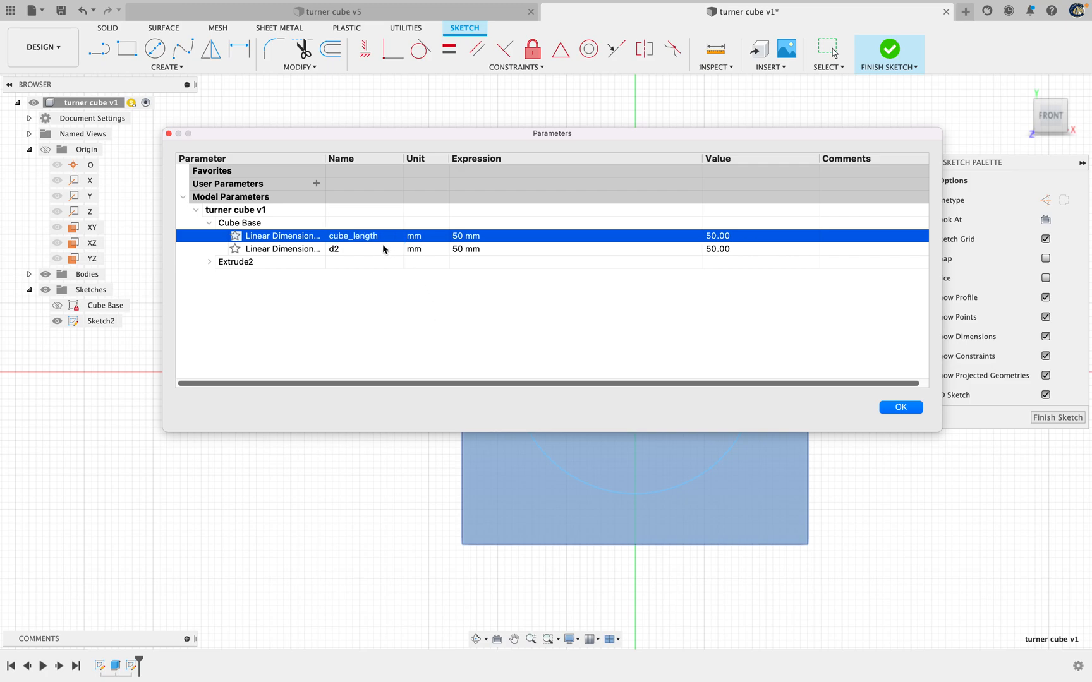
Rename the second Cube Base linear dimension parameter, d2, as cube_width
double_click(360, 250)
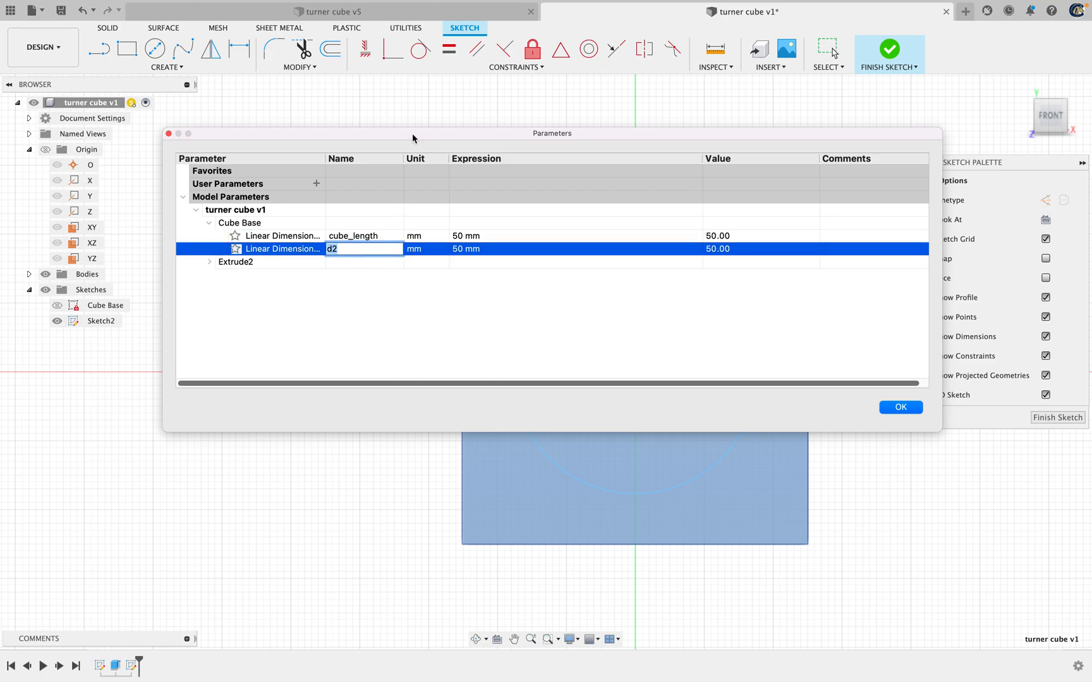
text(cube_width)
key(Return)
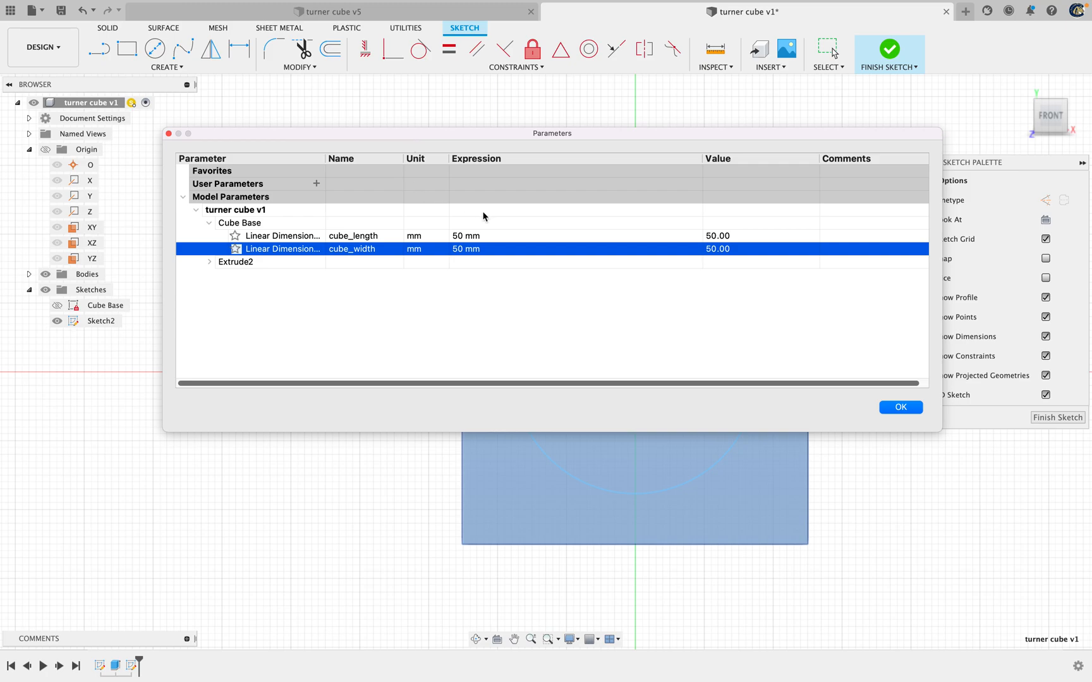
Rename the AlongDistance parameter of Extrude2 as cube_height and accept the parameter changes
click(210, 264)
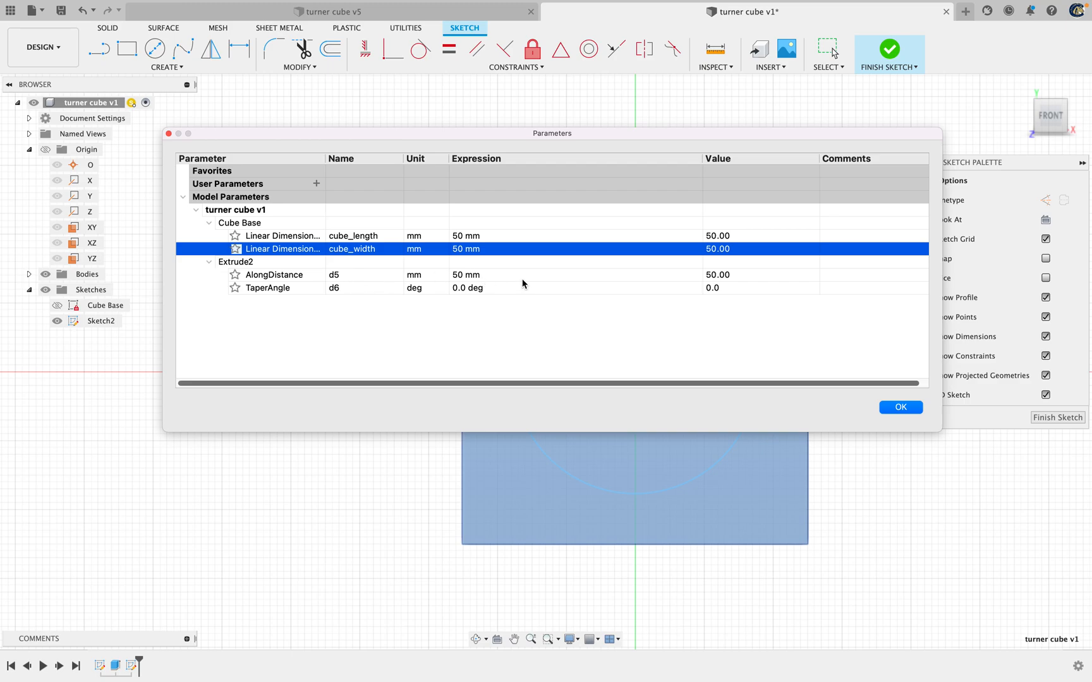
double_click(346, 276)
text(cube_he)
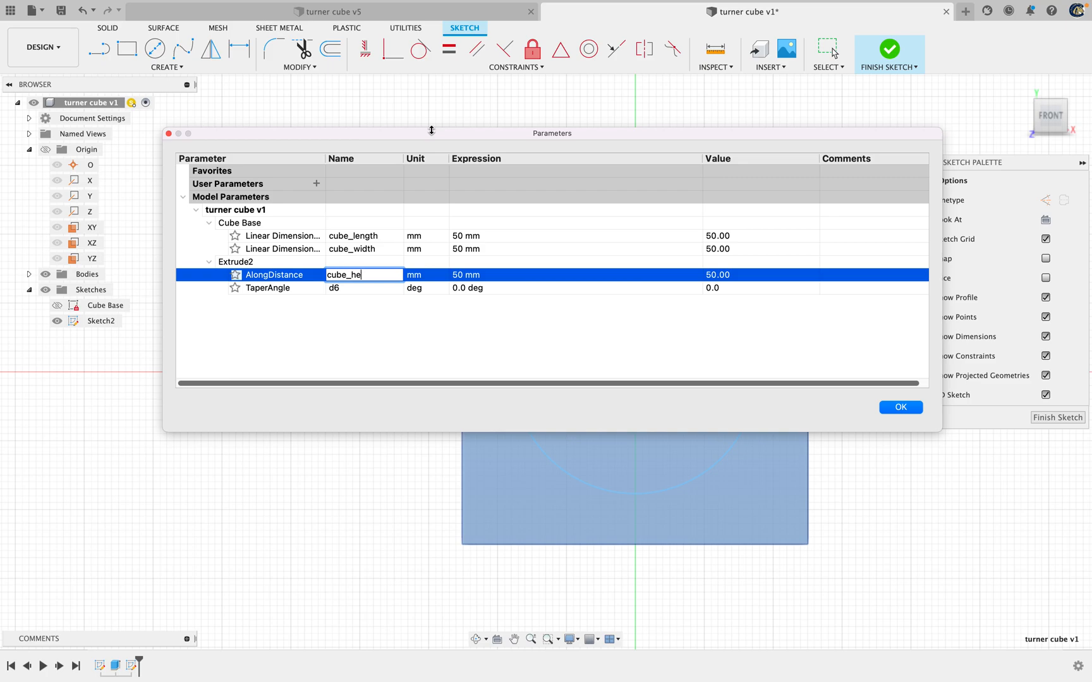
text(ight)
key(Return)
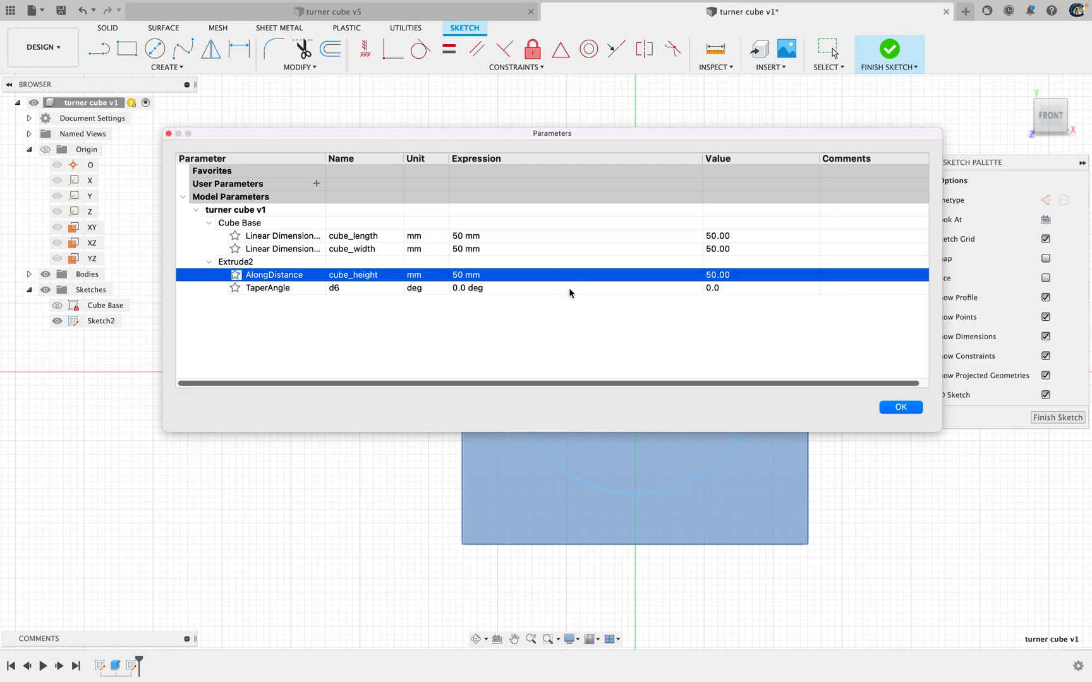
click(914, 411)
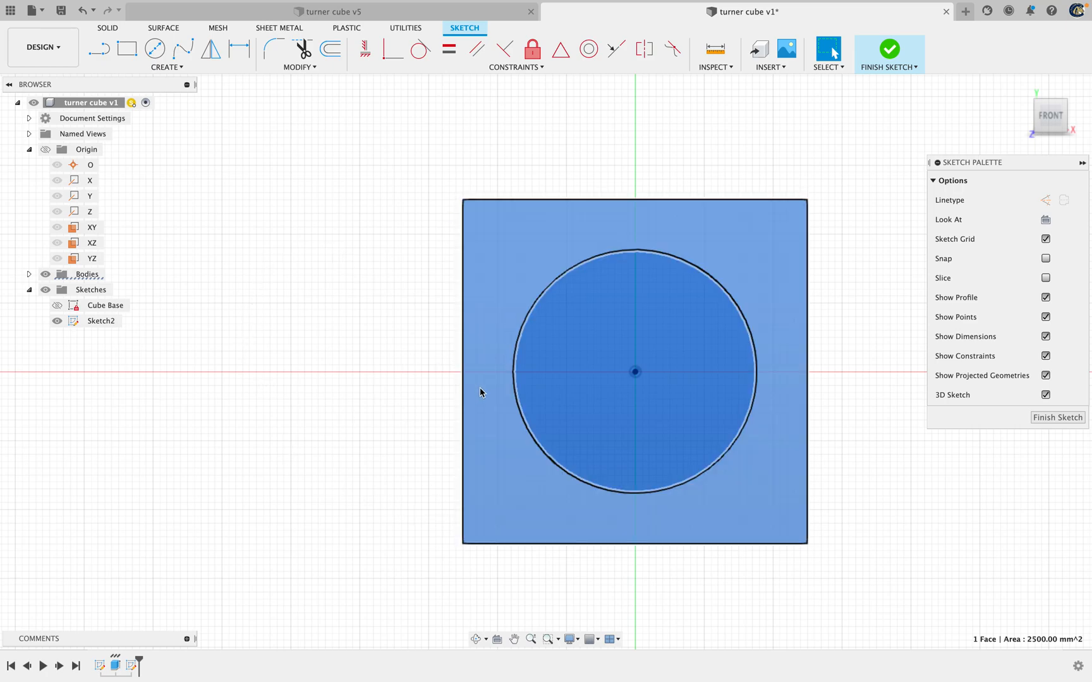
Dimension the diameter of the circle on the cube's front face as cube_length*0.9
scroll(556, 294, down, 2)
scroll(811, 321, up, 4)
mouse_move(800, 371)
middle_down()
mouse_move(827, 337)
mouse_move(866, 317)
middle_up()
key(d)
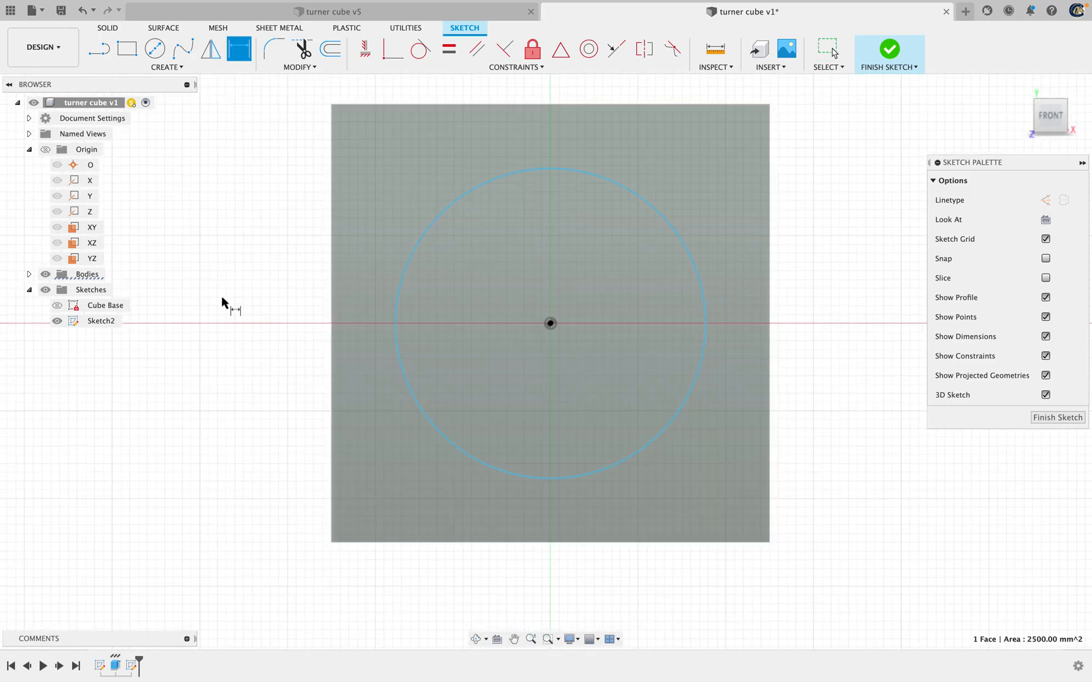
click(411, 257)
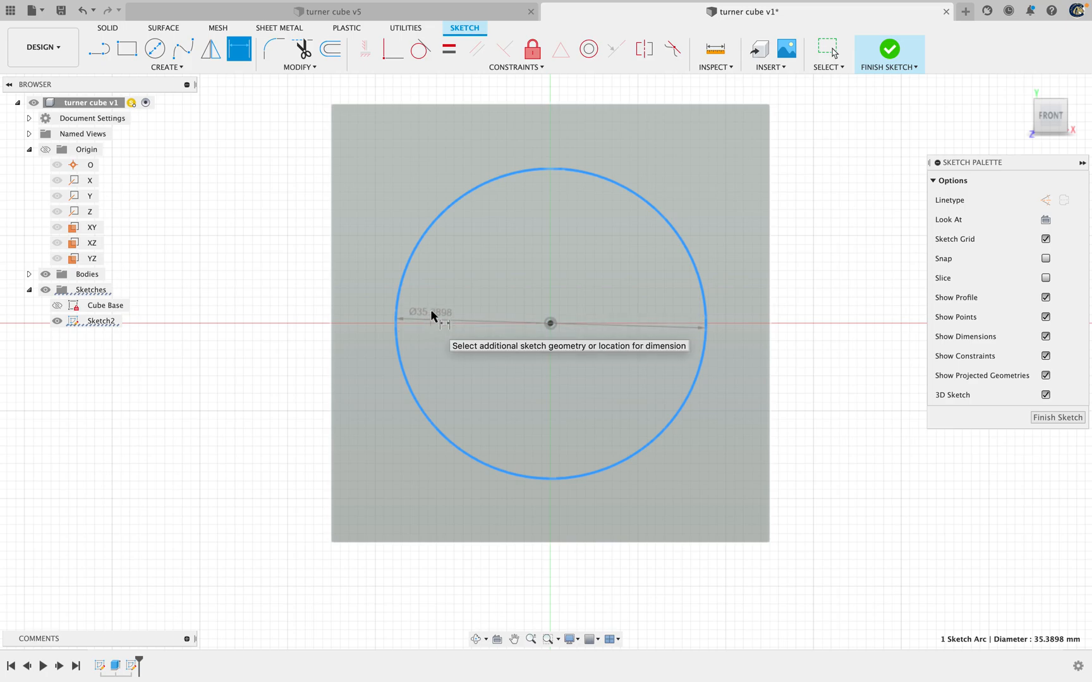
click(432, 304)
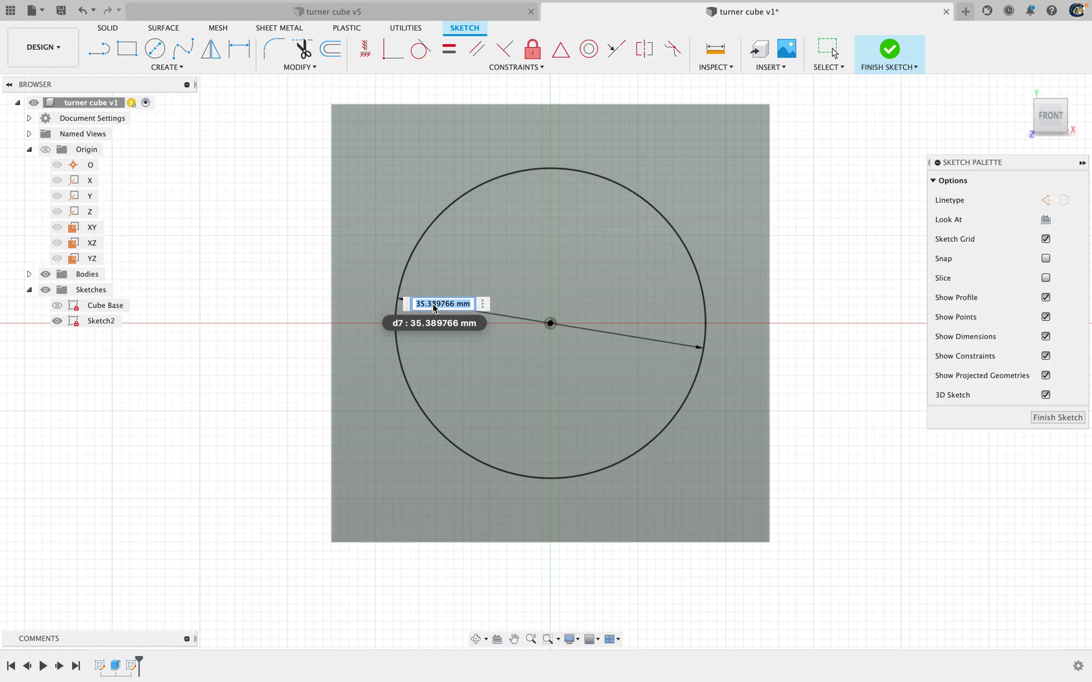
text(cube_)
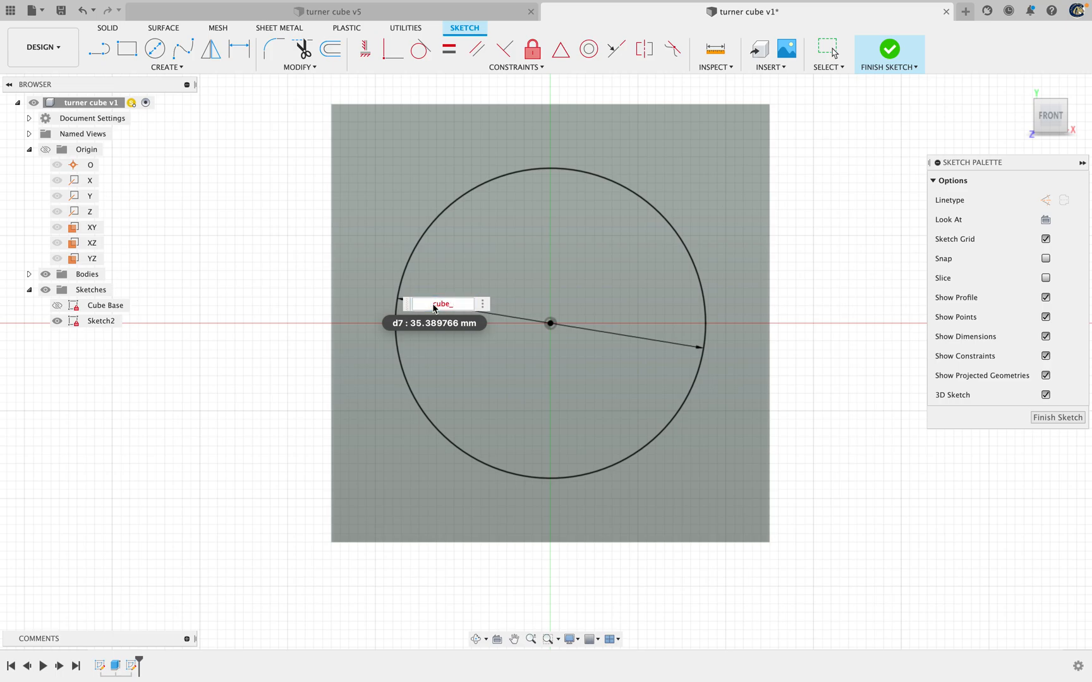
text(length)
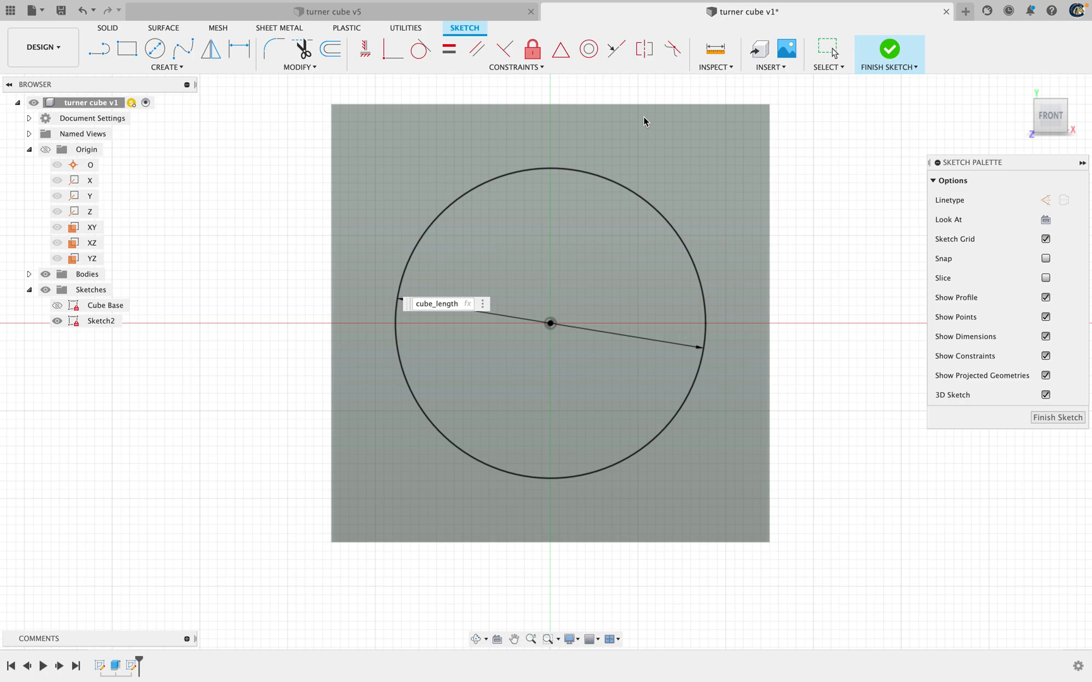
text(*0.9)
key(Return)
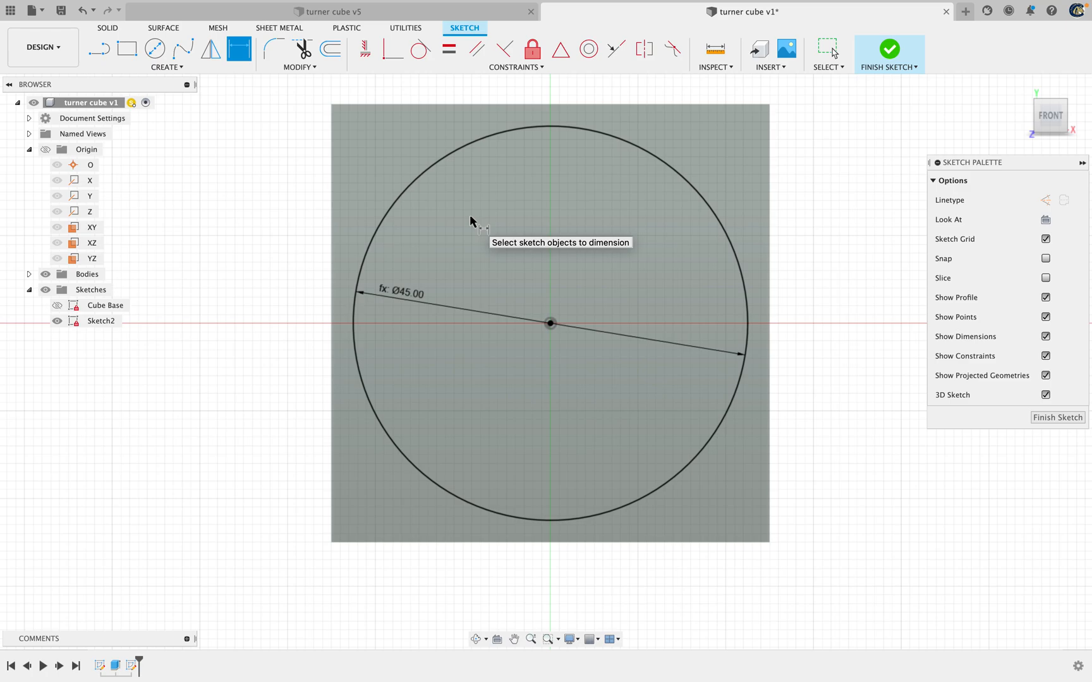
Find Change Parameters by searching for "parameters", open it, and expand the Sketch2 parameters
key(s)
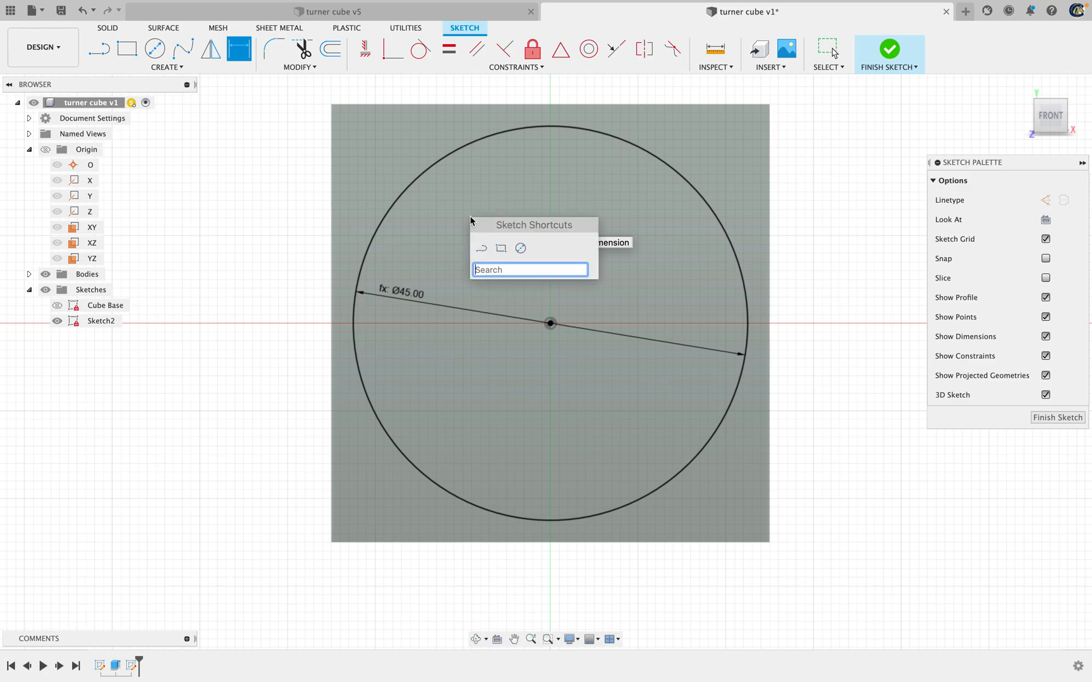
text(para)
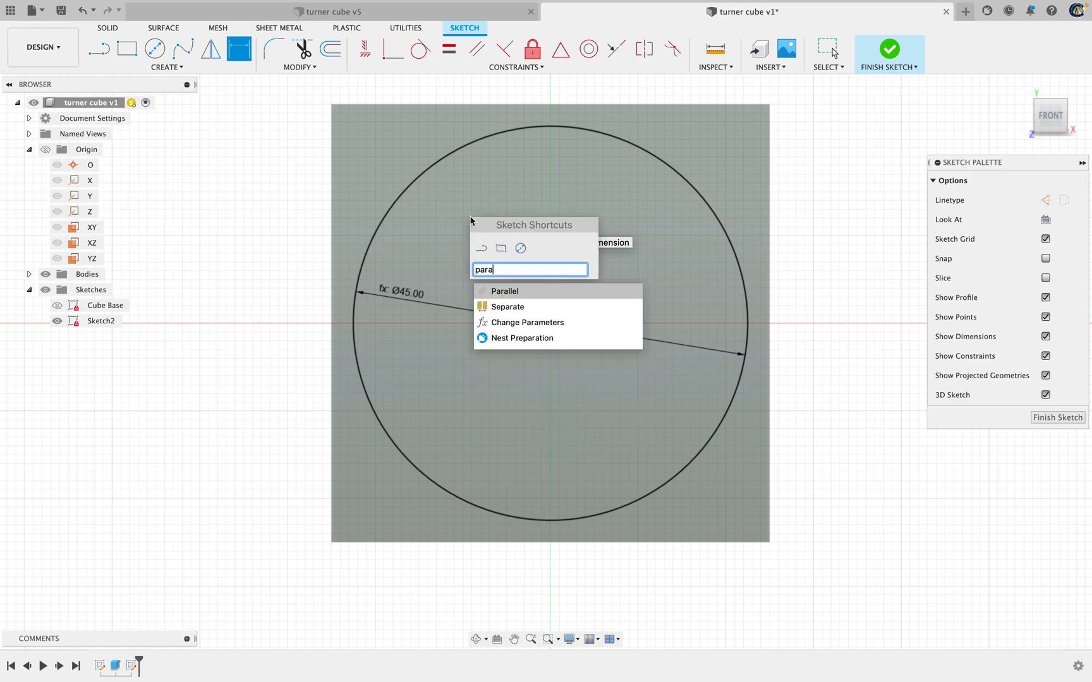
text(meters)
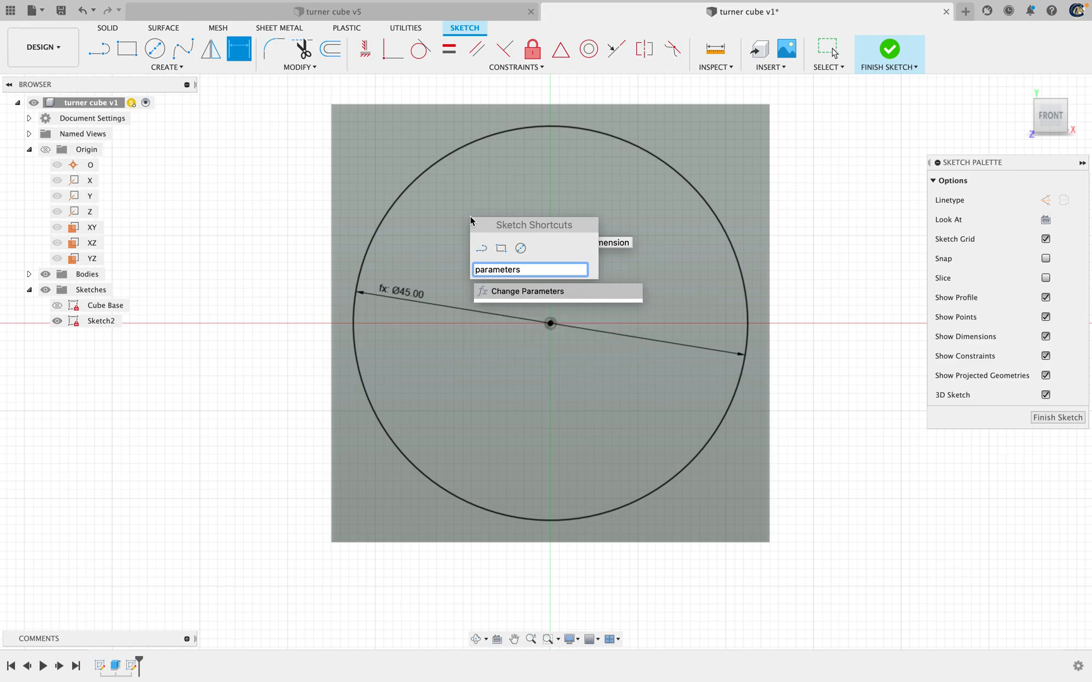
click(632, 291)
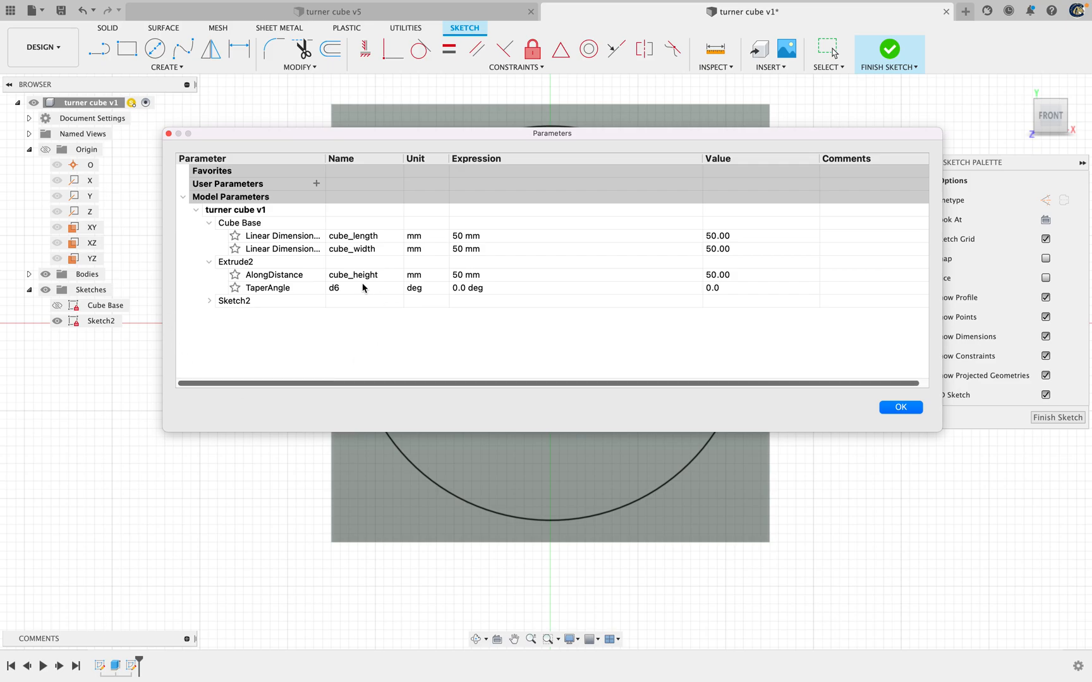
click(209, 302)
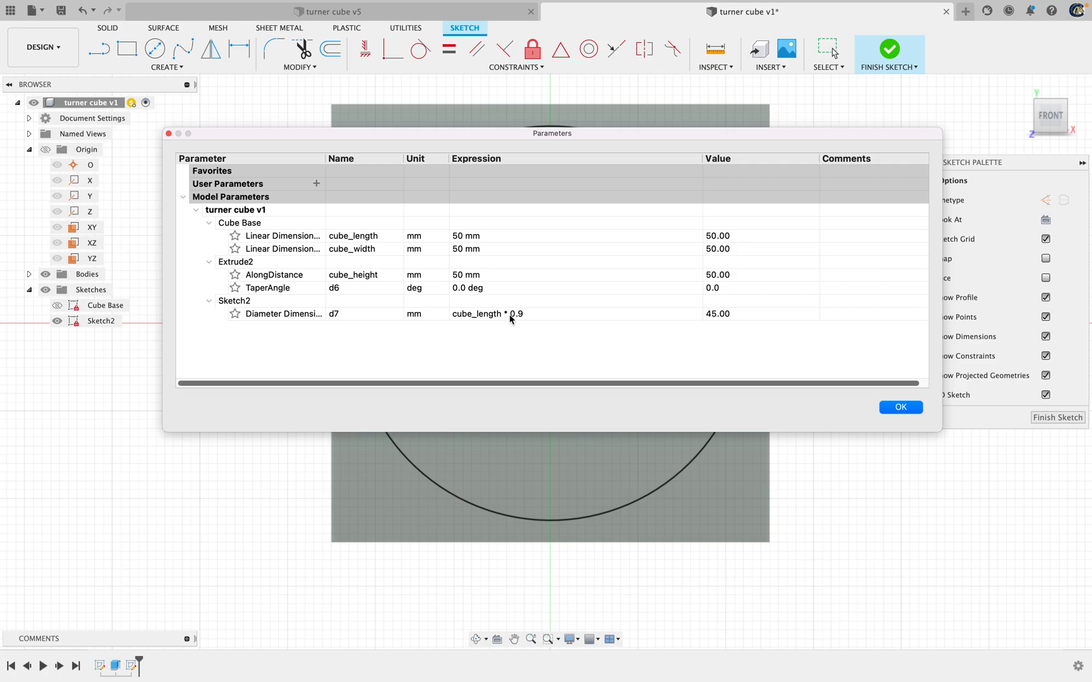
Rename the Sketch2 diameter dimension parameter as big_circle and accept the parameter changes
double_click(351, 314)
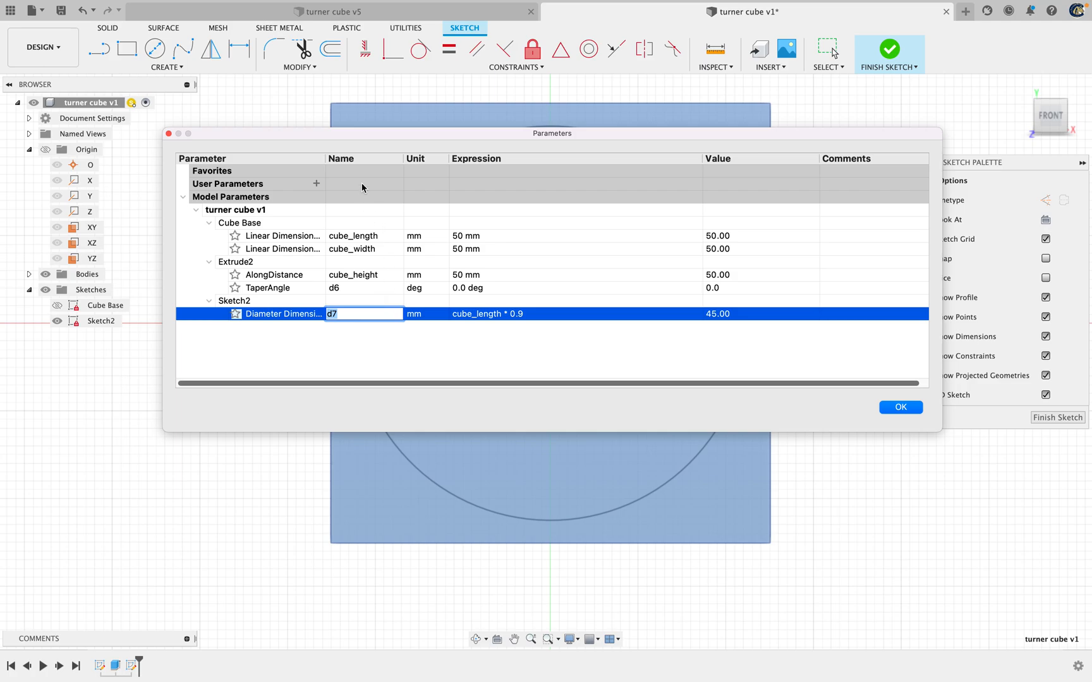
text(big_circle)
click(449, 325)
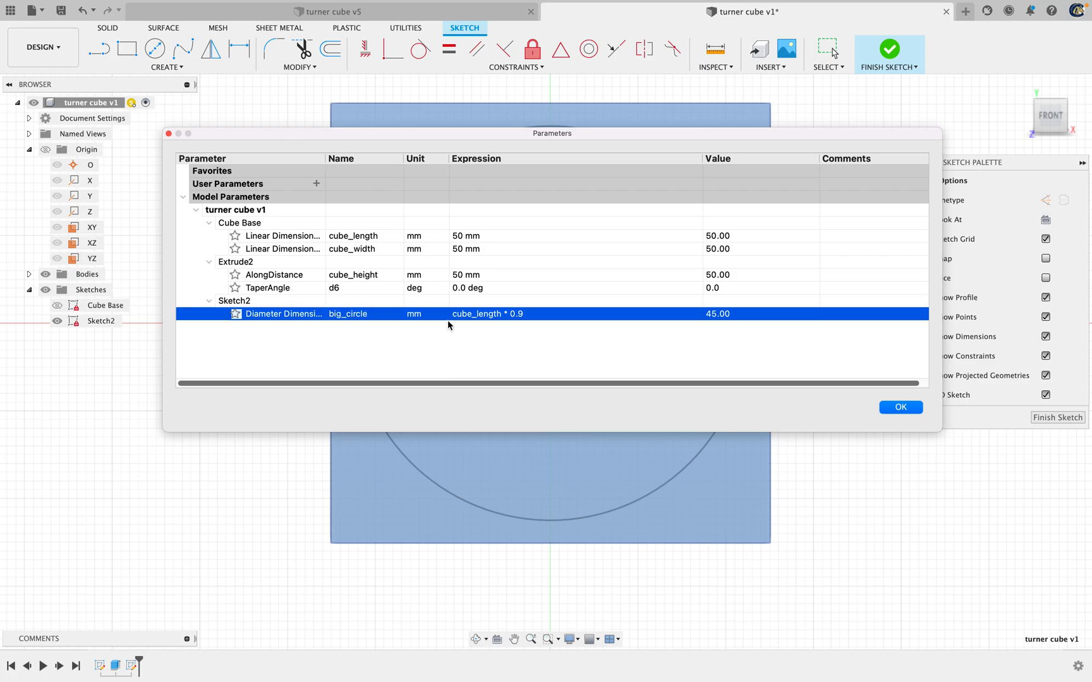
click(902, 409)
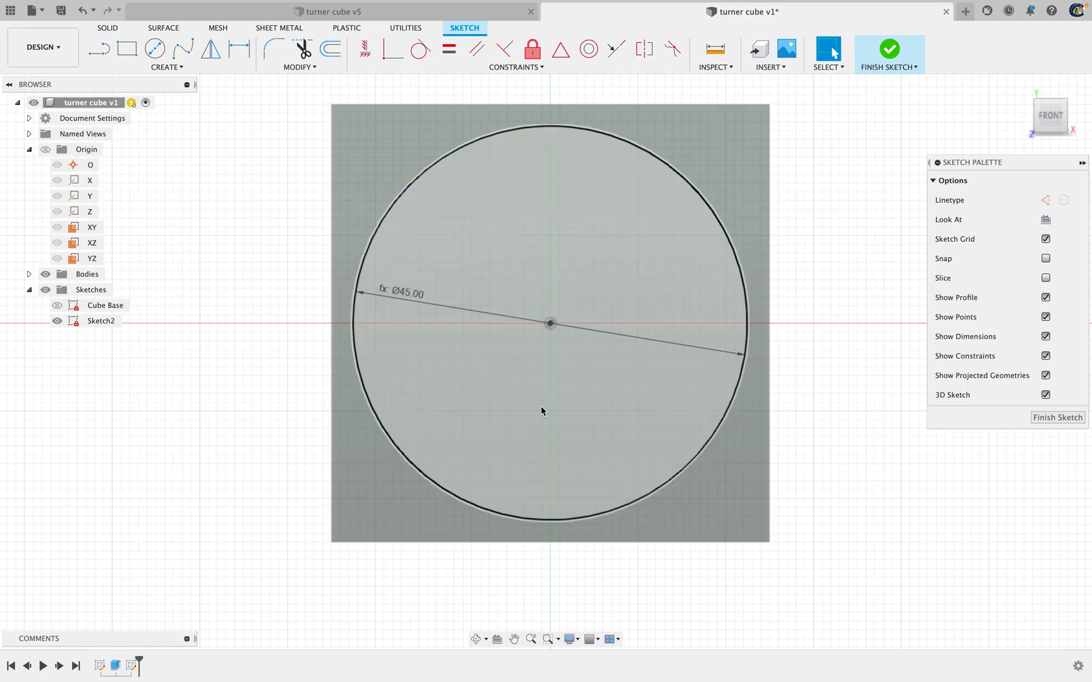
Sketch a second circle about 24 mm in diameter, centred on the origin inside the big circle
click(154, 50)
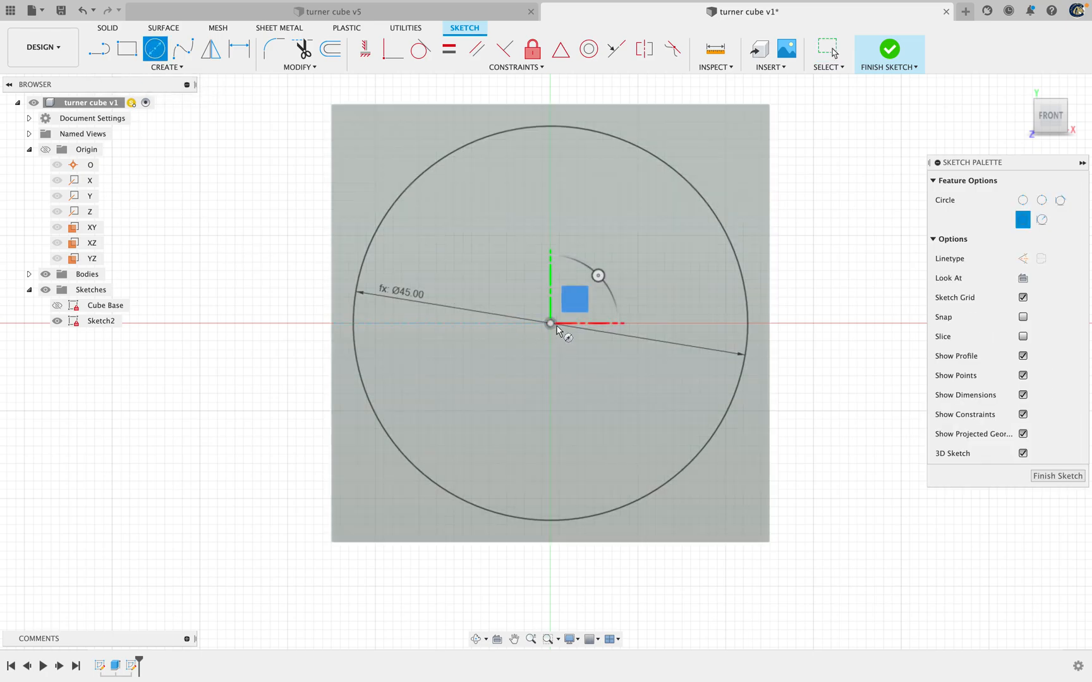
click(551, 324)
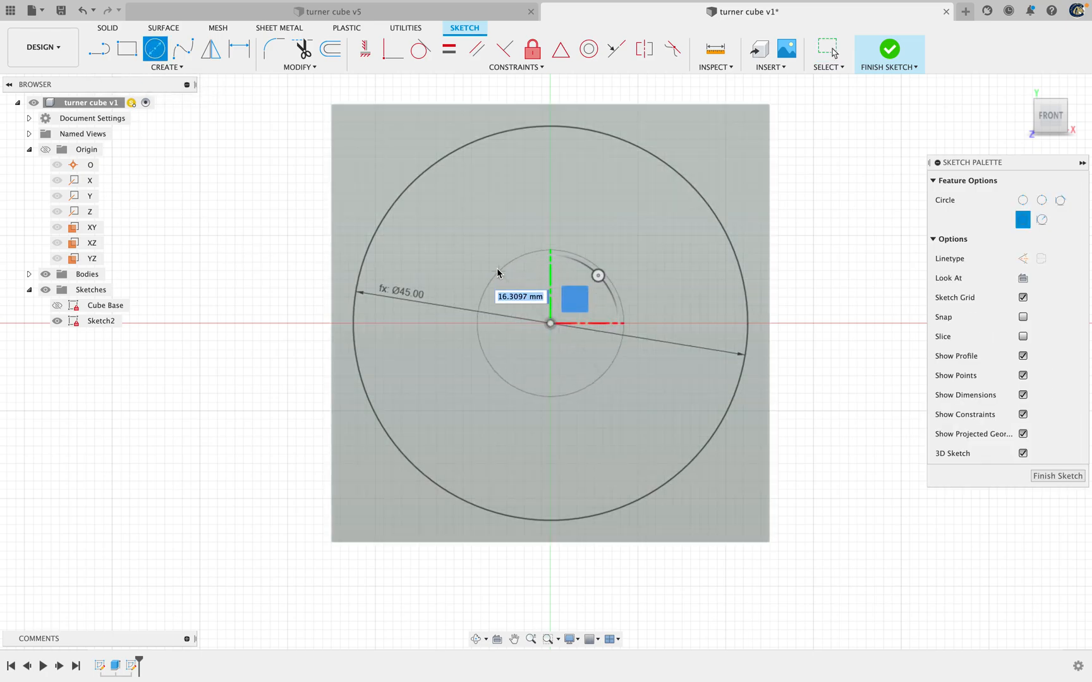
click(481, 247)
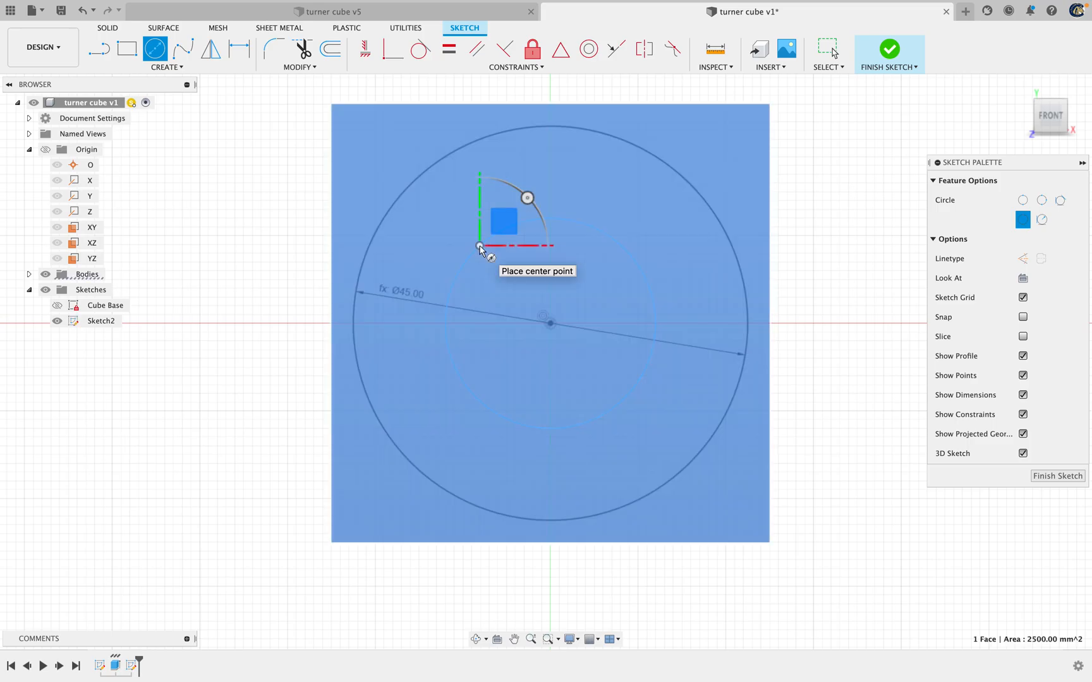
key(Escape)
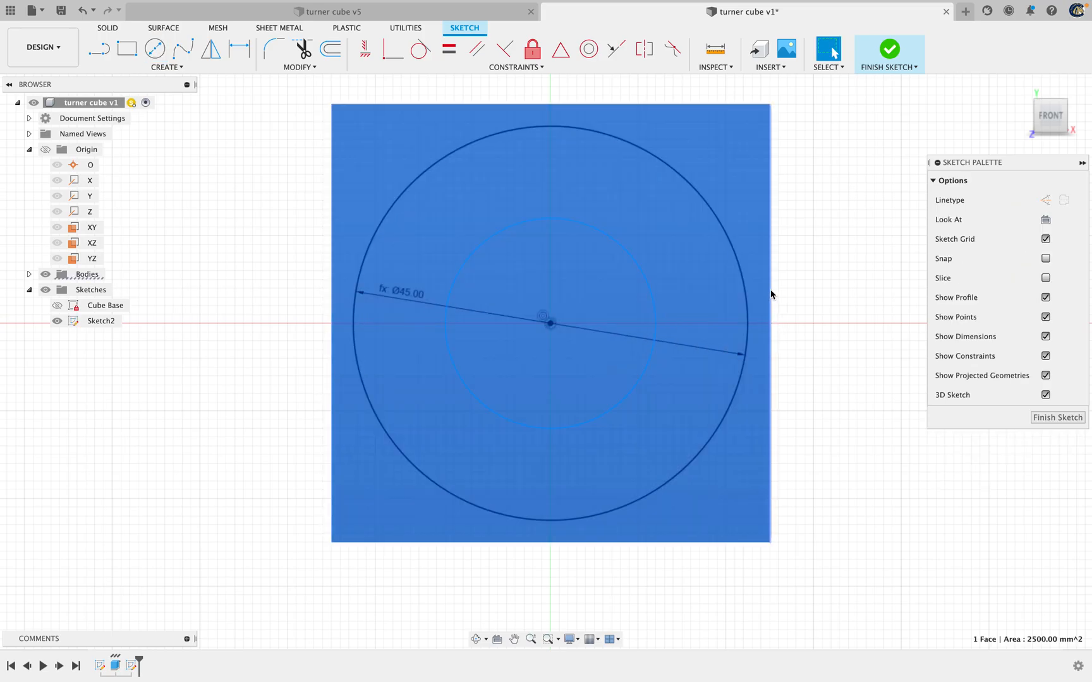
Dimension the second circle's diameter as big_circle*(2/3)
key(d)
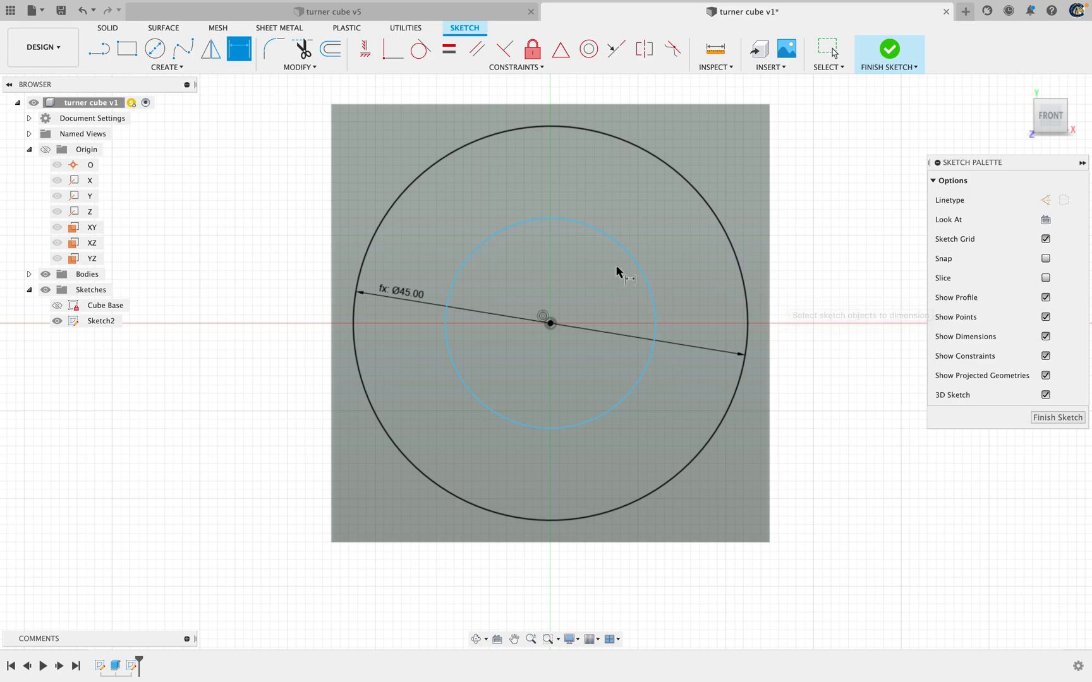
click(541, 217)
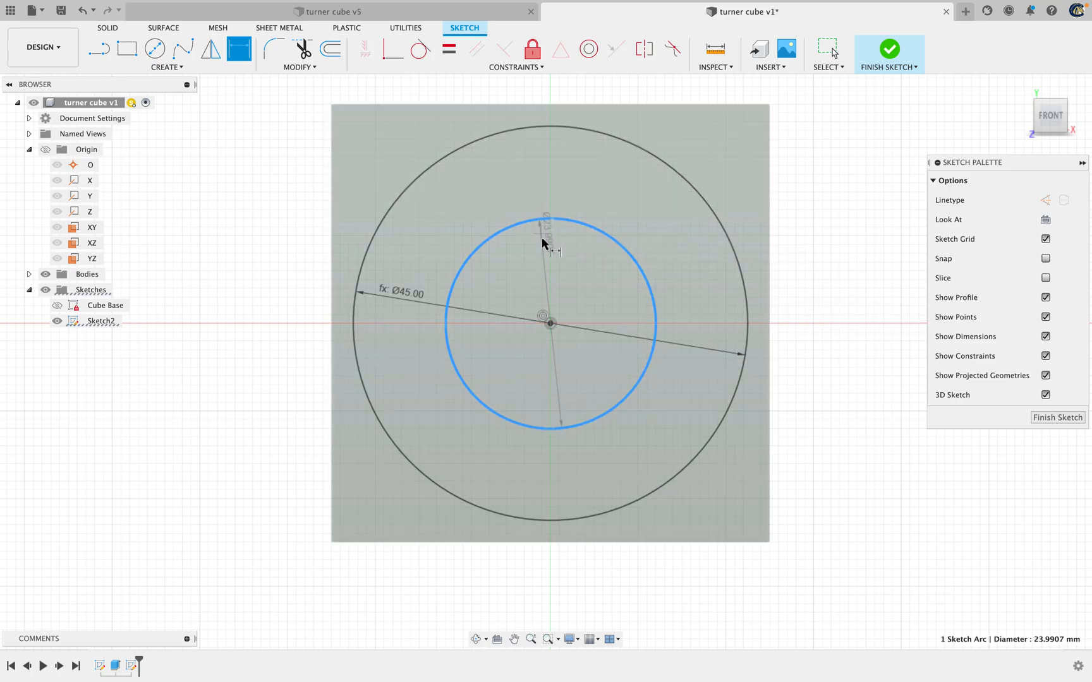
click(506, 261)
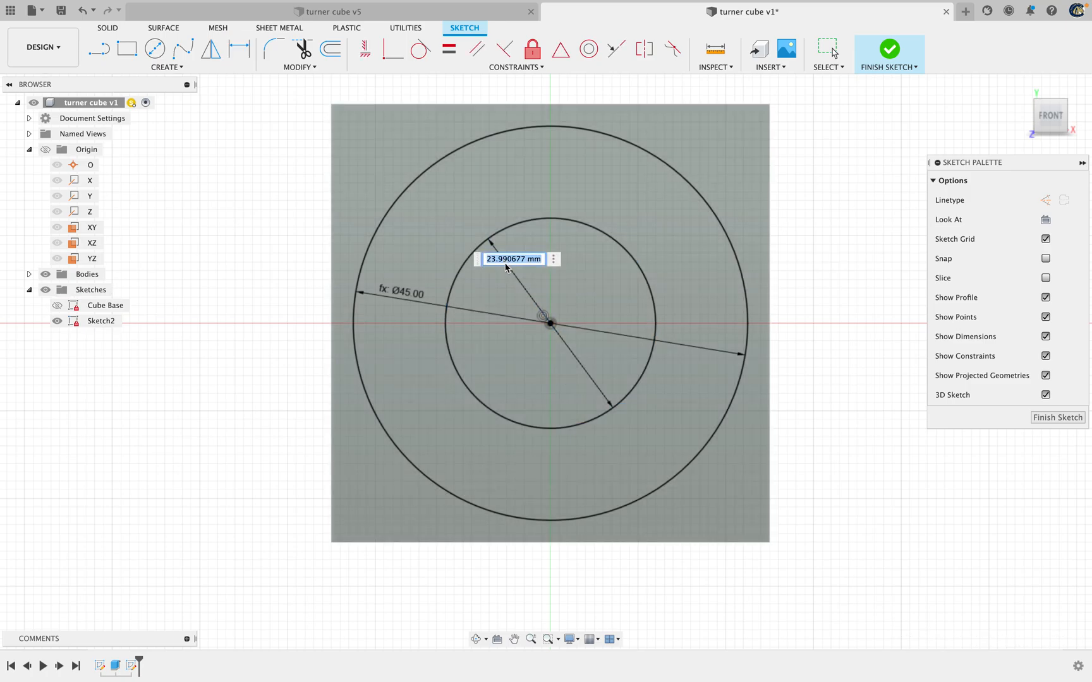
text(big_circle)
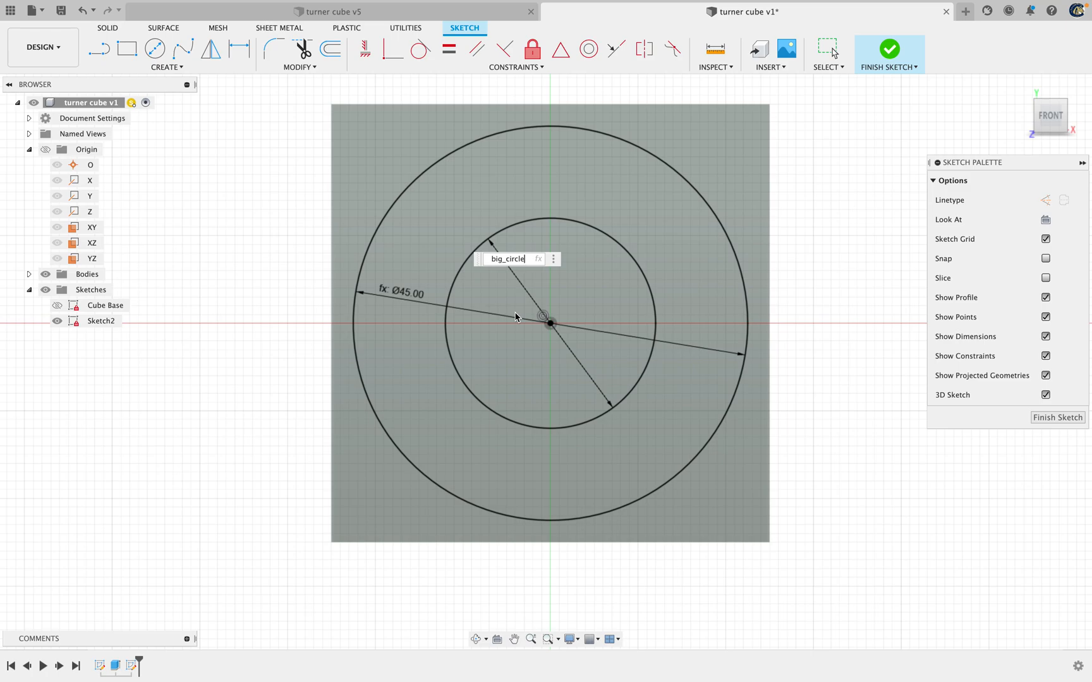
text(*()
text(2/)
text(3))
key(Left)
key(Left)
key(Left)
key(Left)
key(Left)
key(Left)
key(Left)
key(Left)
key(Left)
key(Return)
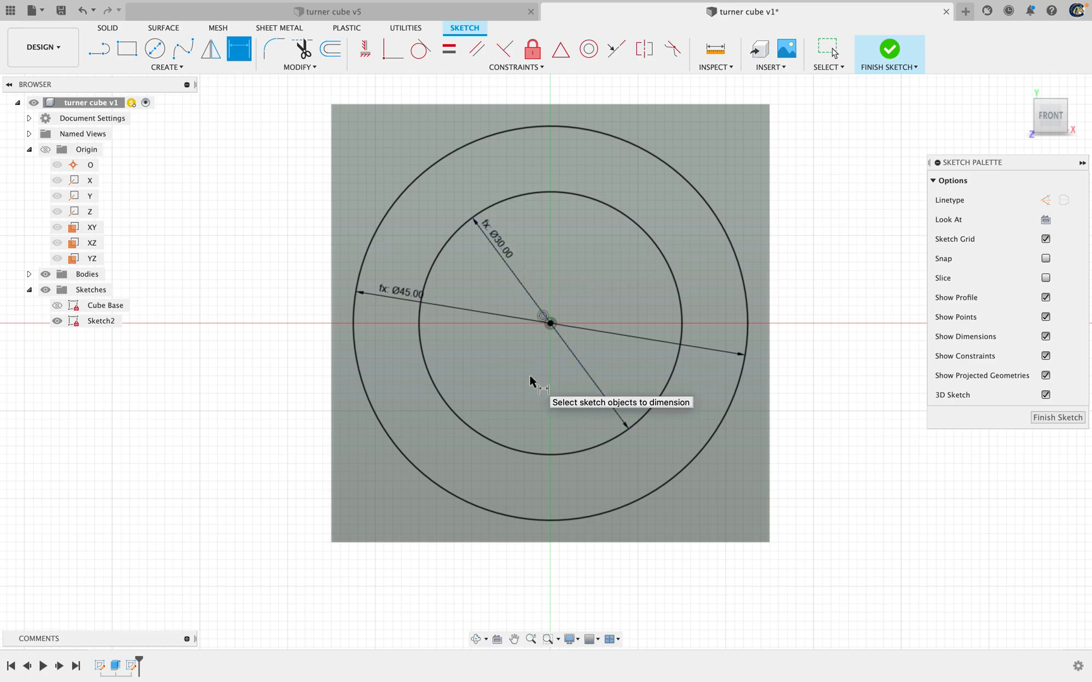
Sketch a third circle about 17 mm in diameter, centred on the origin inside the second circle
click(154, 48)
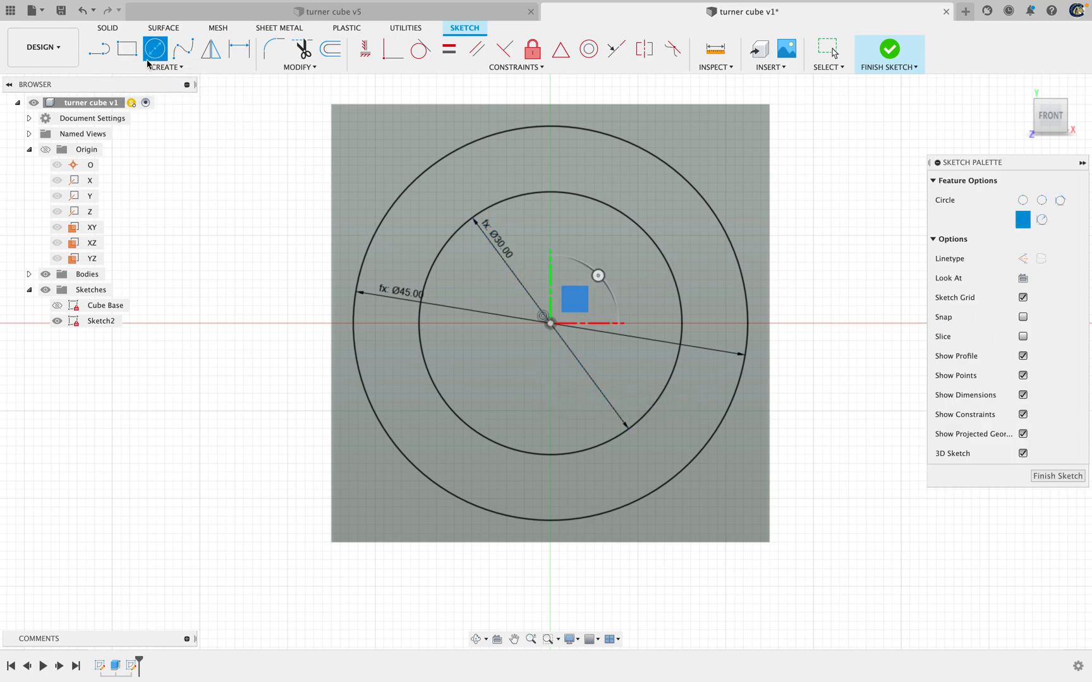
click(550, 324)
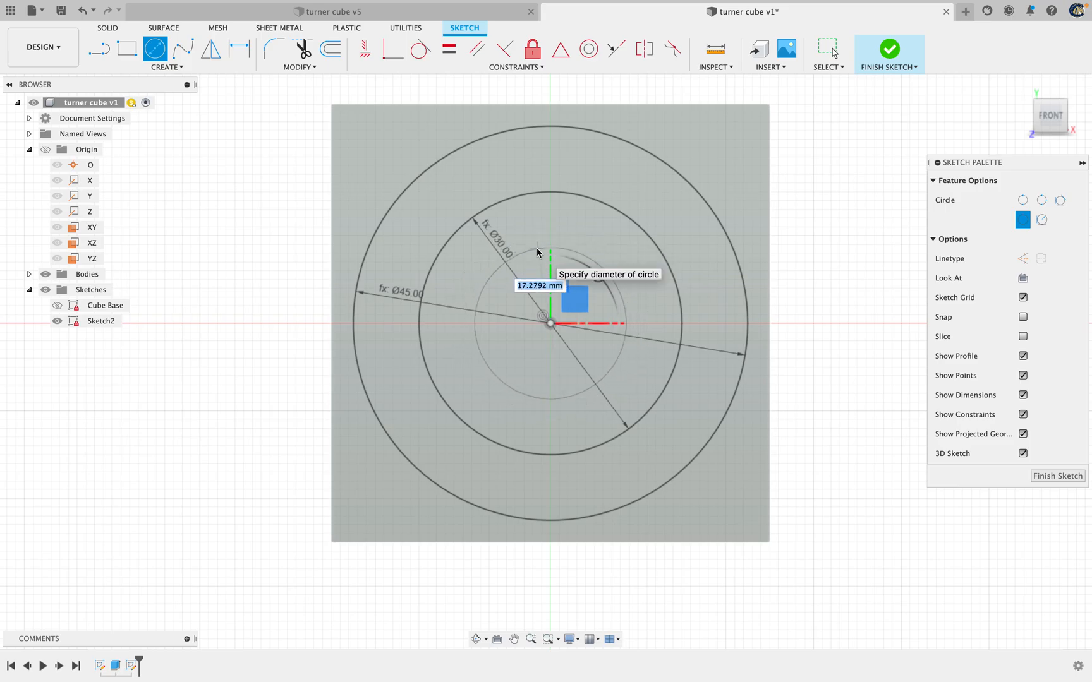
click(536, 247)
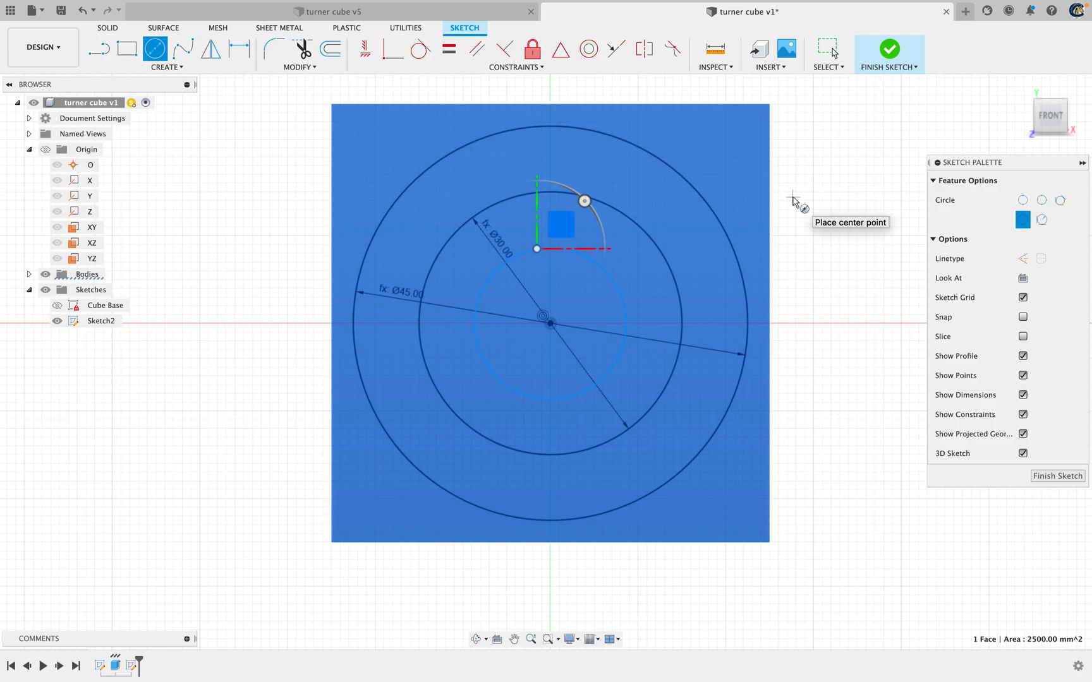
Dimension the innermost circle's diameter as big_circle*(1/3) and finish the sketch
key(d)
click(588, 262)
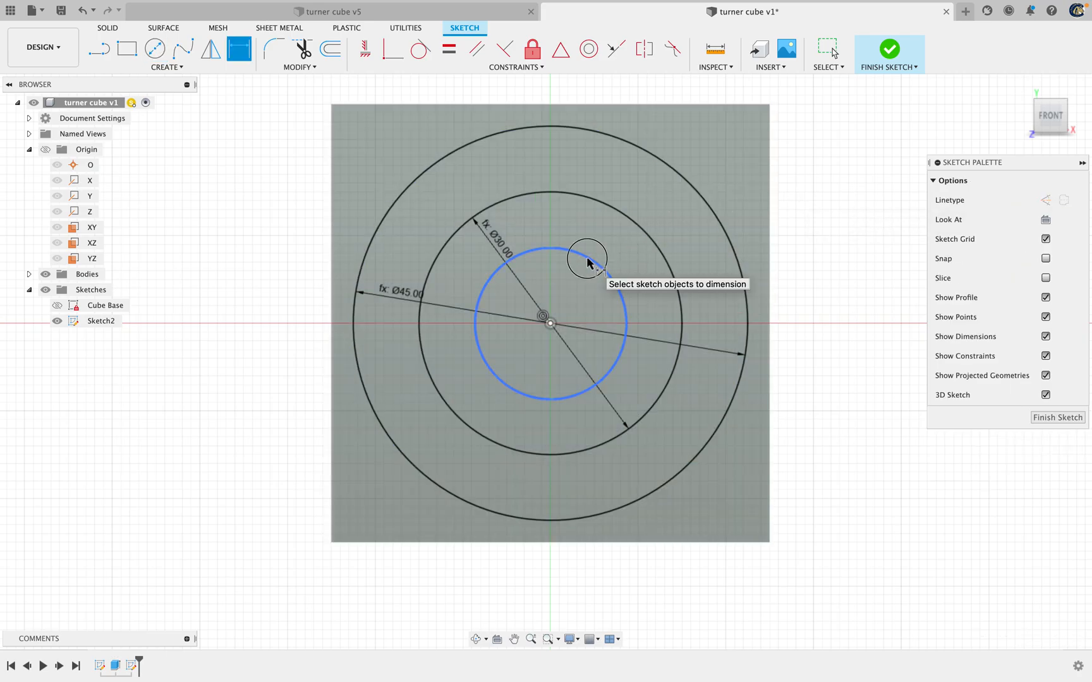
click(577, 290)
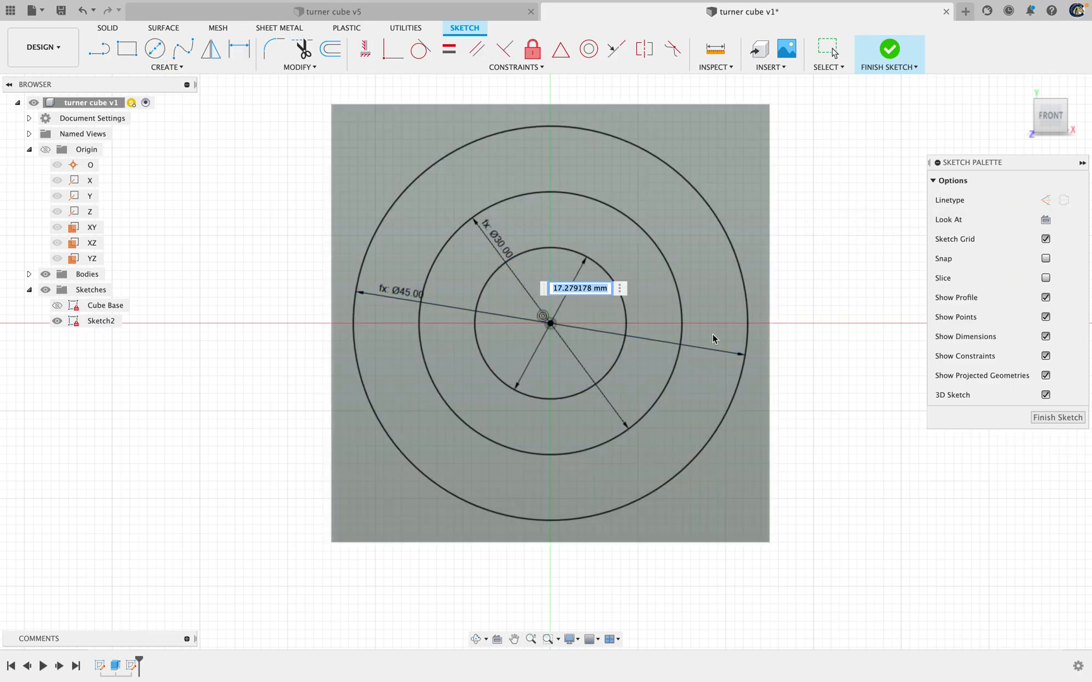
text(big_ci)
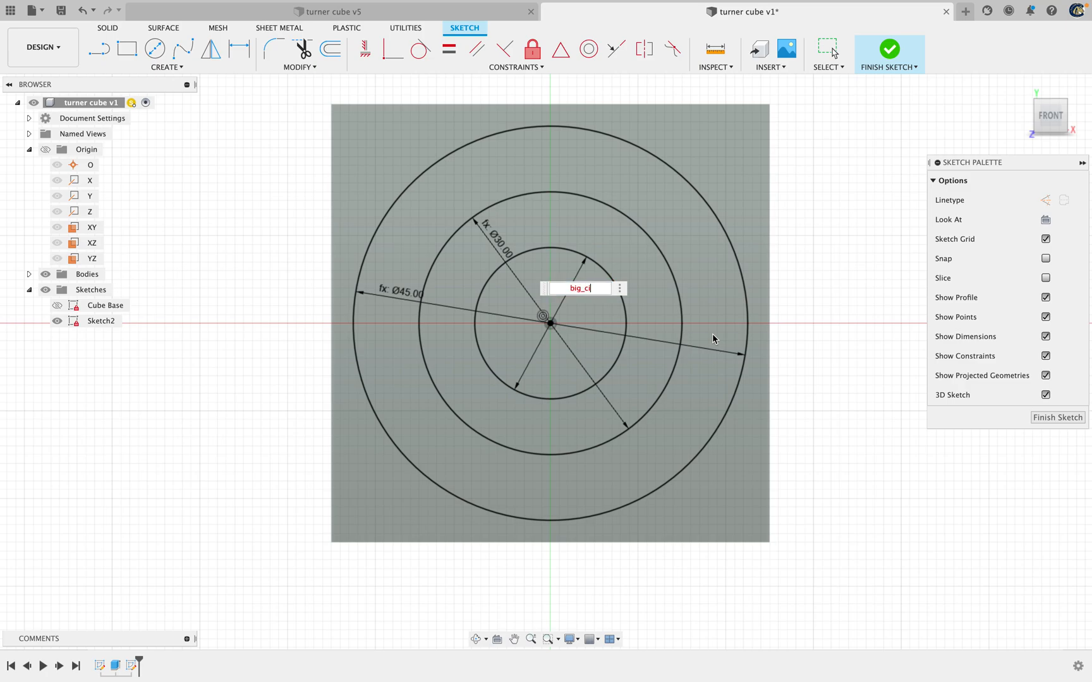
text(rcle*()
text(1/3))
key(Return)
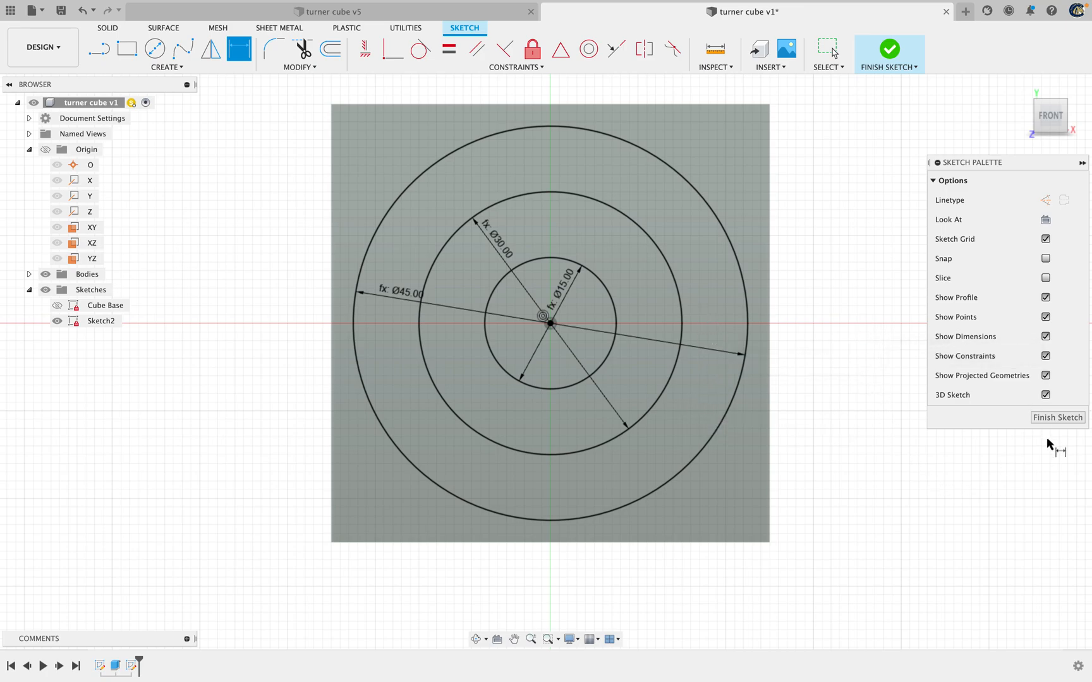
click(1053, 418)
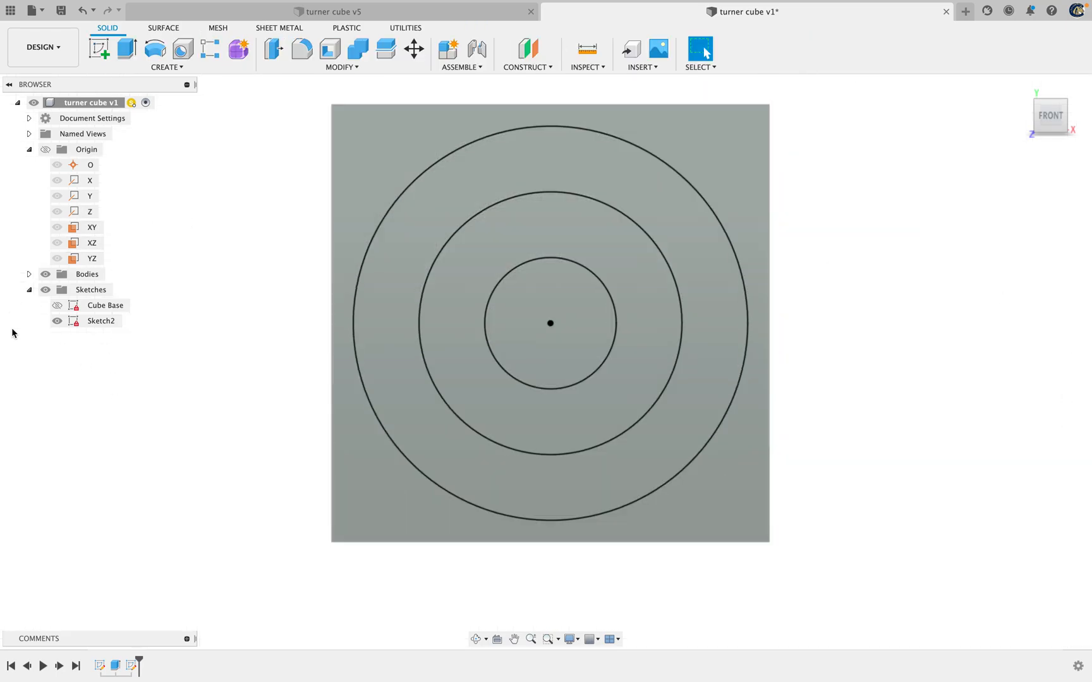
Rename the sketch with the three concentric circles as Circles
click(102, 322)
click(101, 322)
text(Circles)
key(Return)
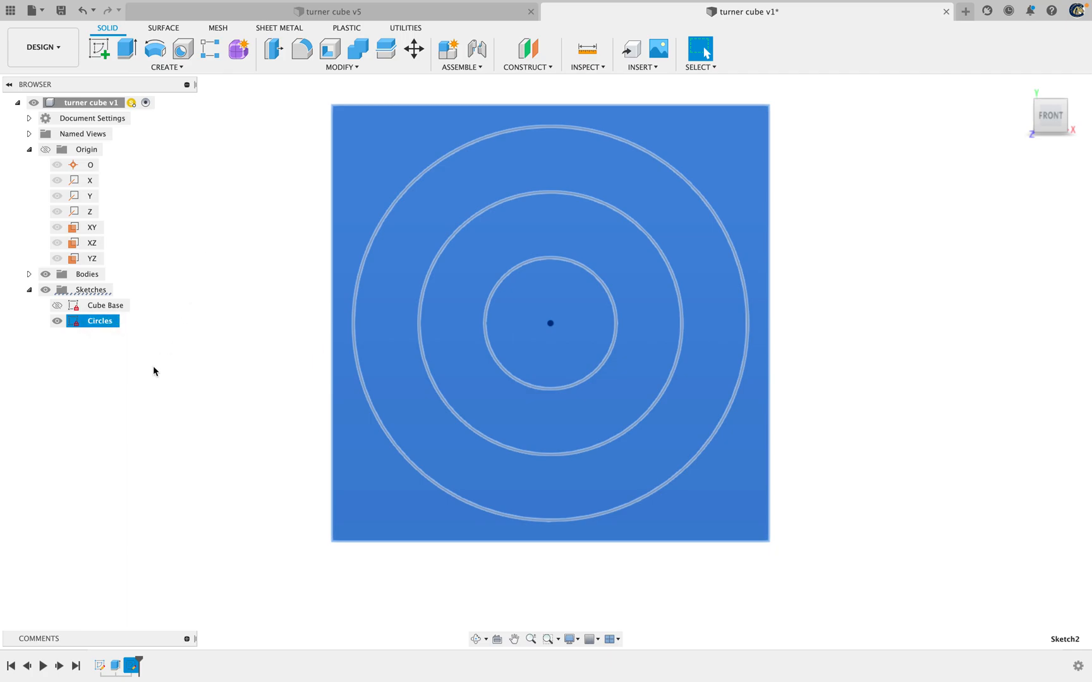
click(147, 411)
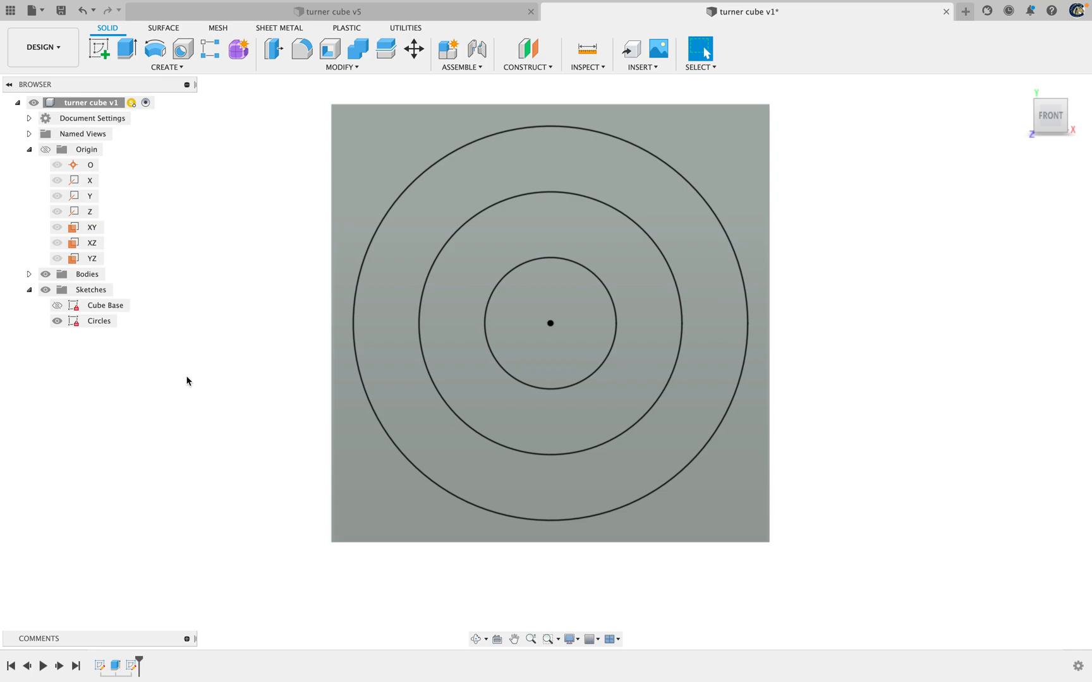
Rename the cube's solid body as Cube
click(29, 275)
click(105, 292)
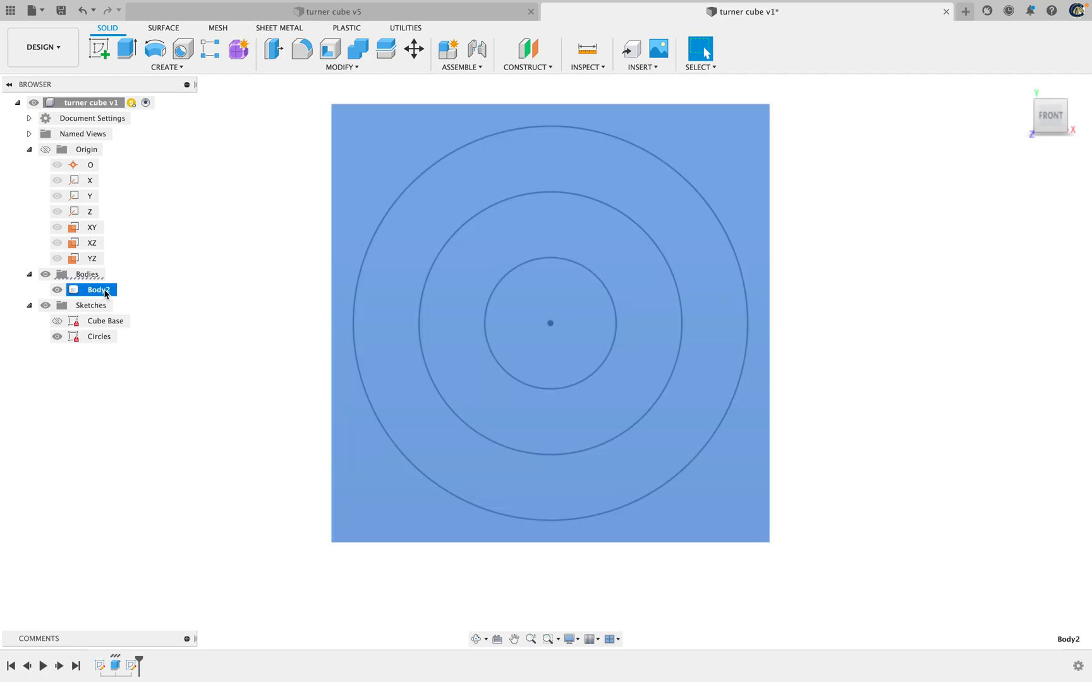
mouse_move(176, 3)
text(Cube)
key(Return)
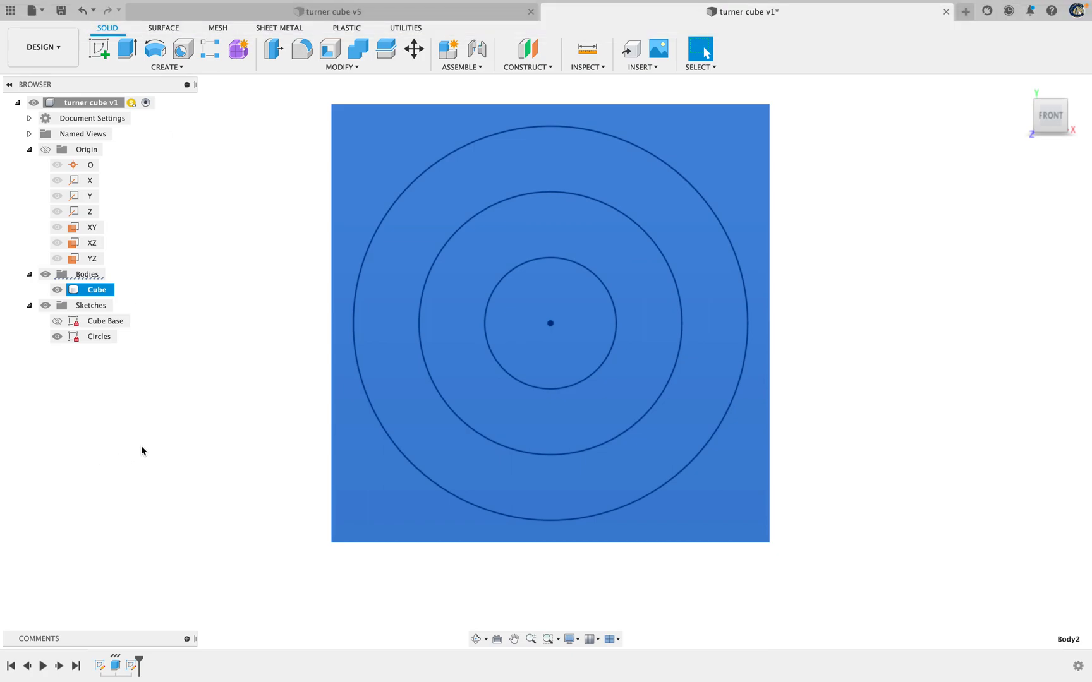
Examine the stepped circular cuts in the finished turner cube v5 design, then return to the turner cube v1 design
click(295, 15)
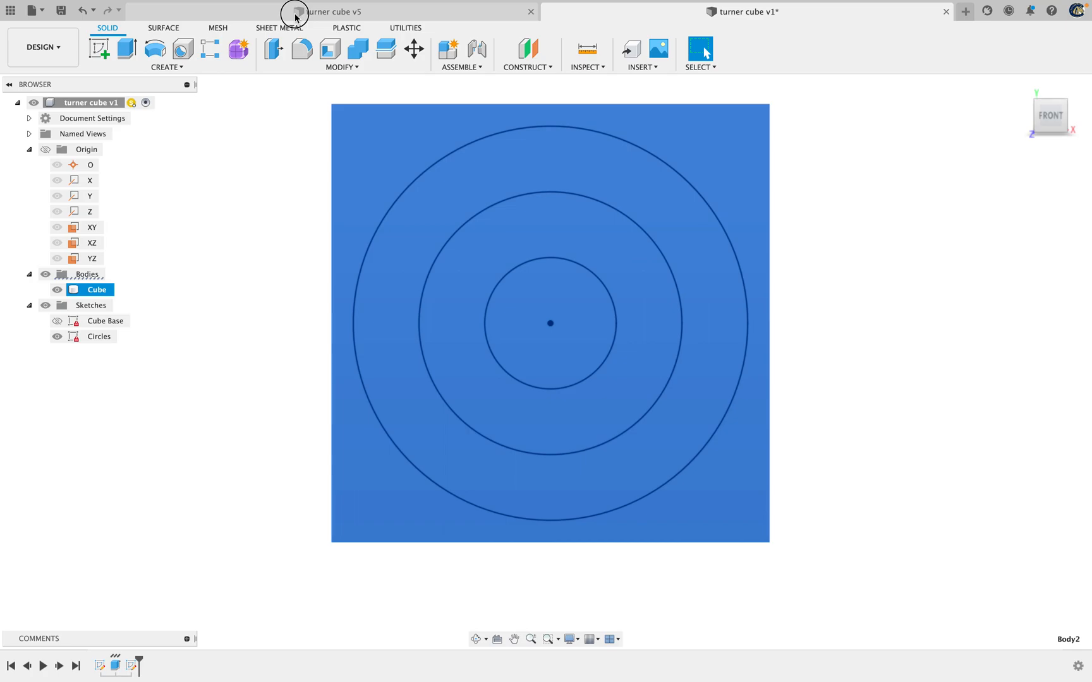
click(536, 188)
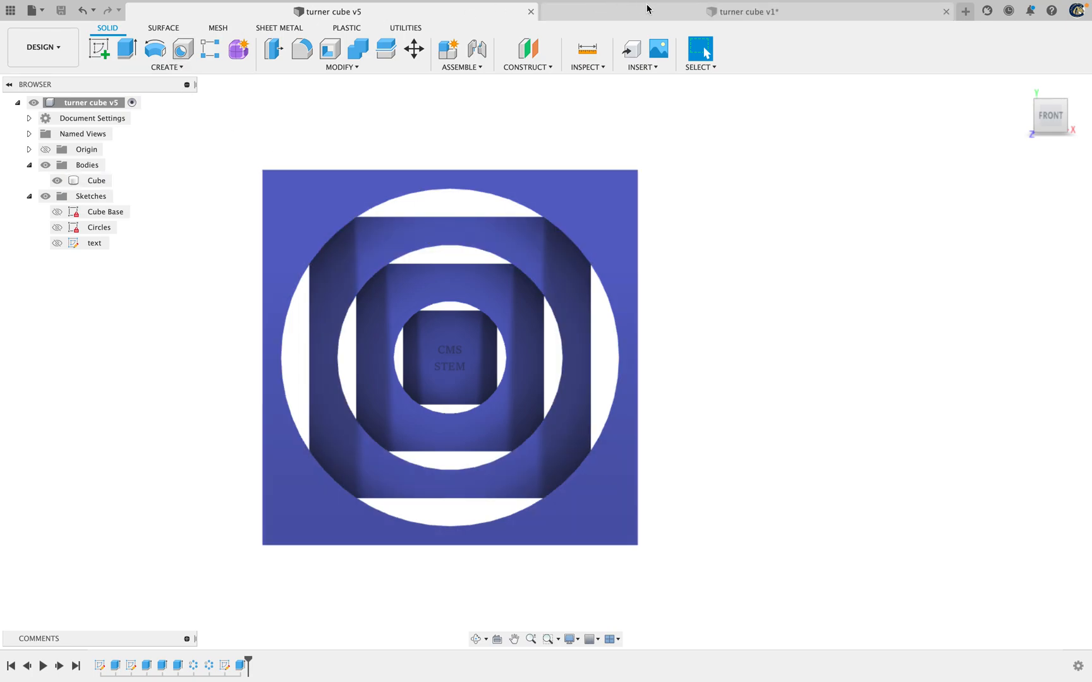
click(608, 19)
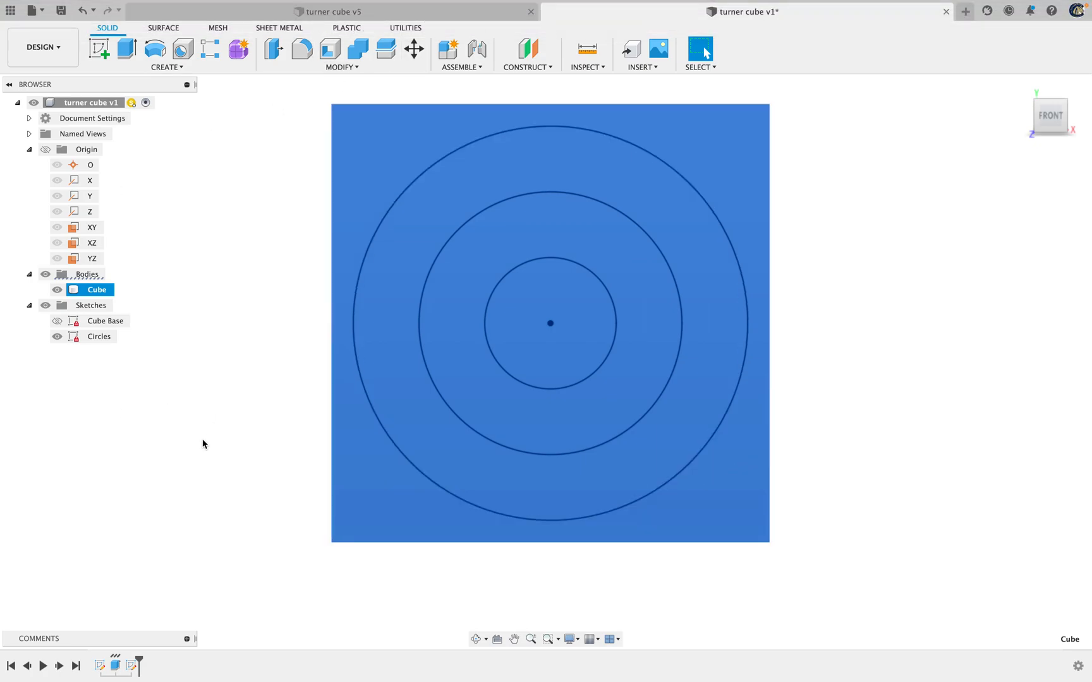
click(203, 444)
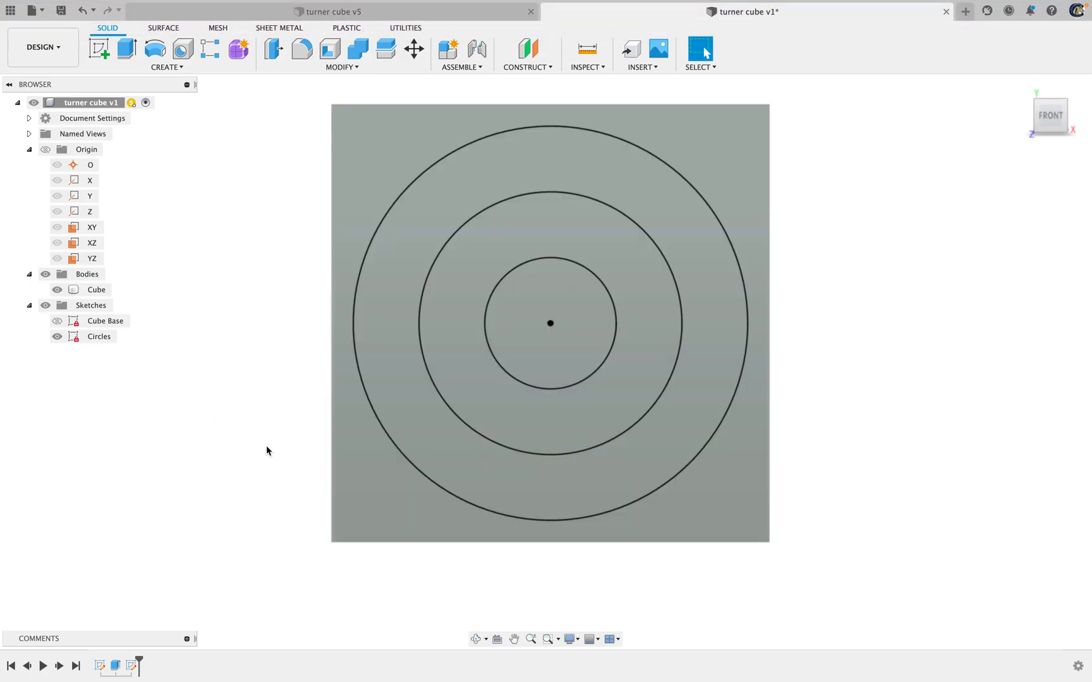
key(e)
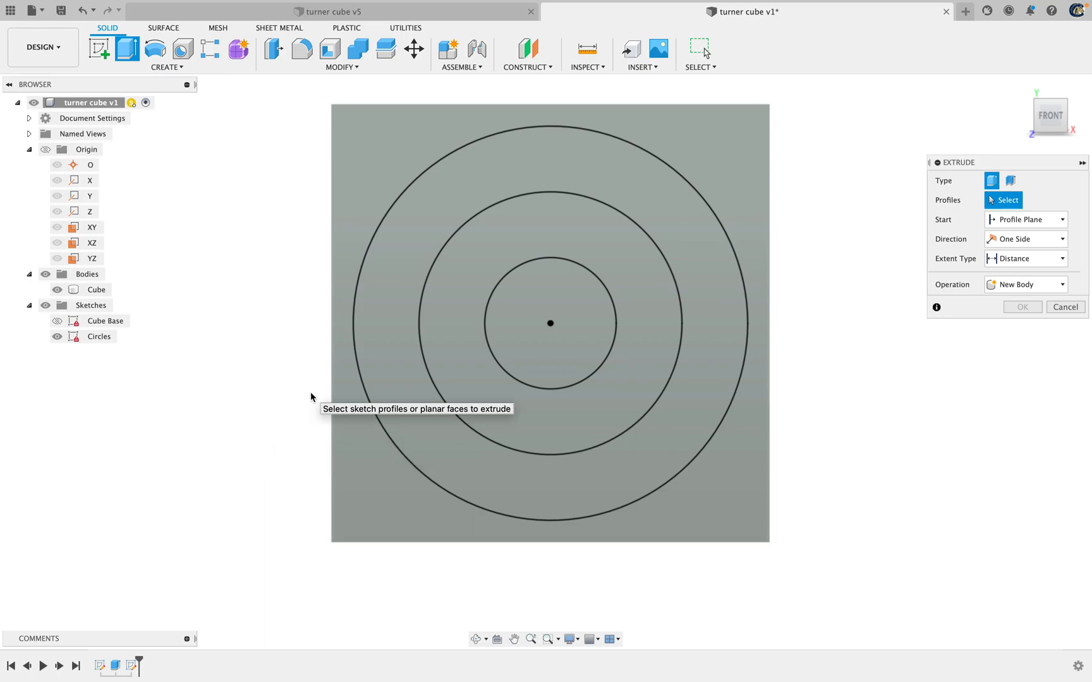
click(527, 344)
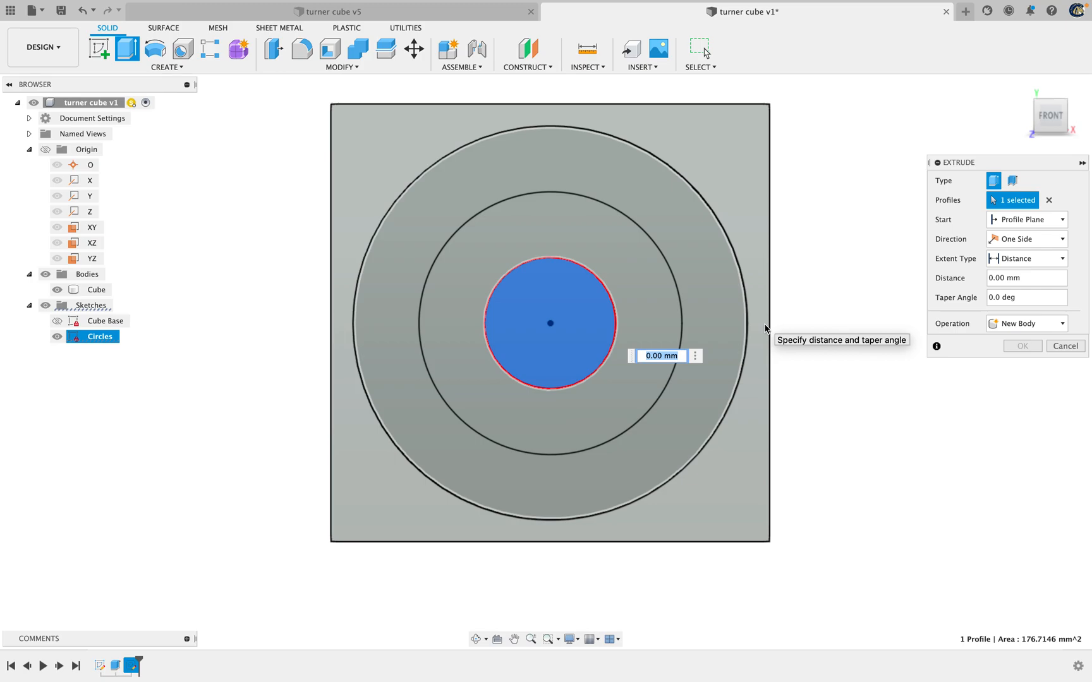
text(s)
key(Escape)
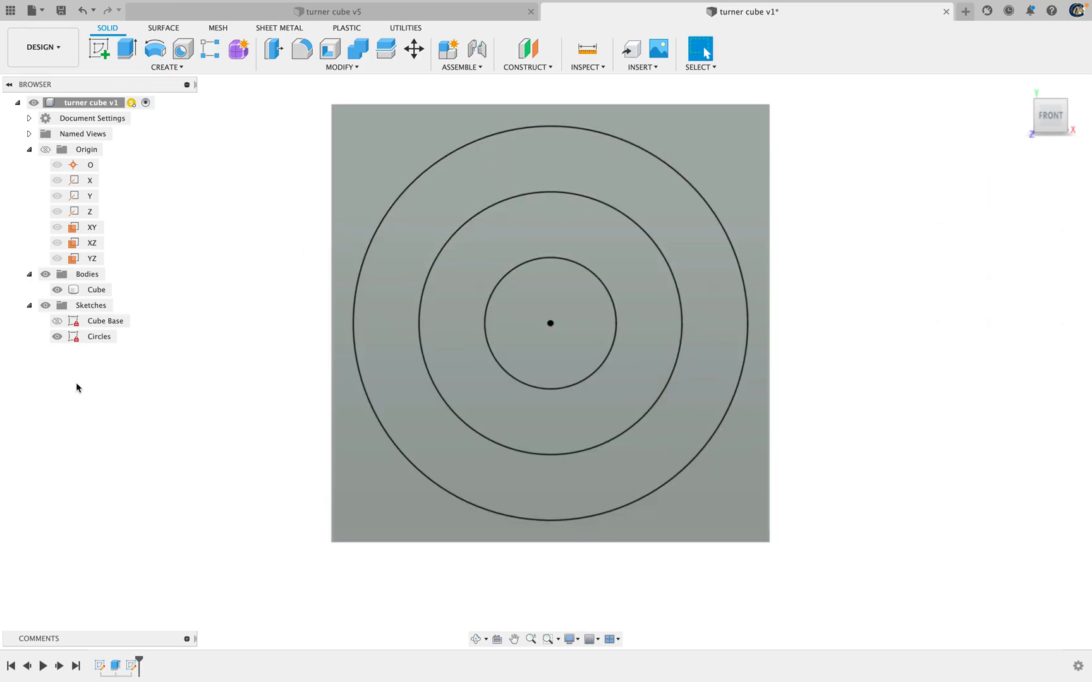
Review the names and expressions of the model parameters for the cube and the circles, then close the list
text(s)
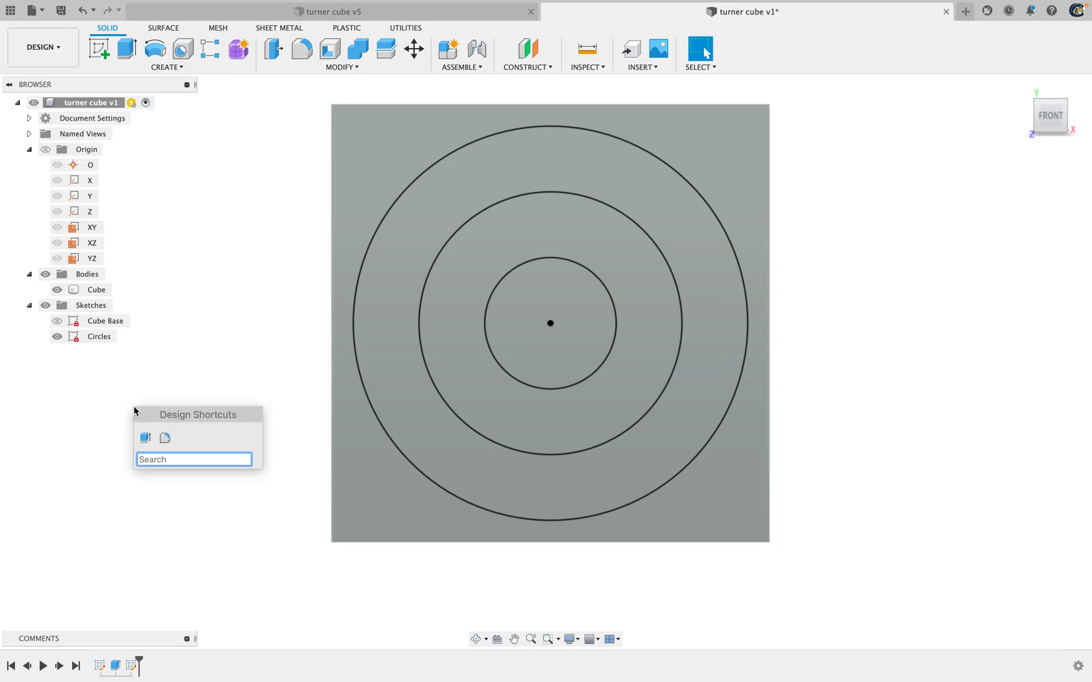
text(para)
key(Down)
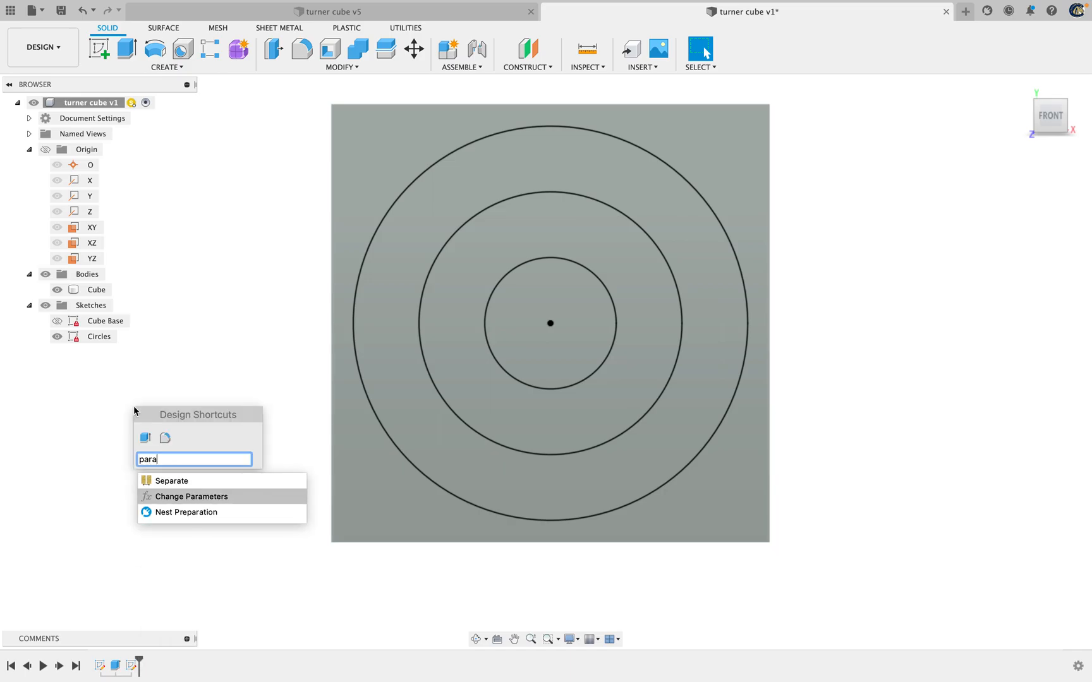
key(Return)
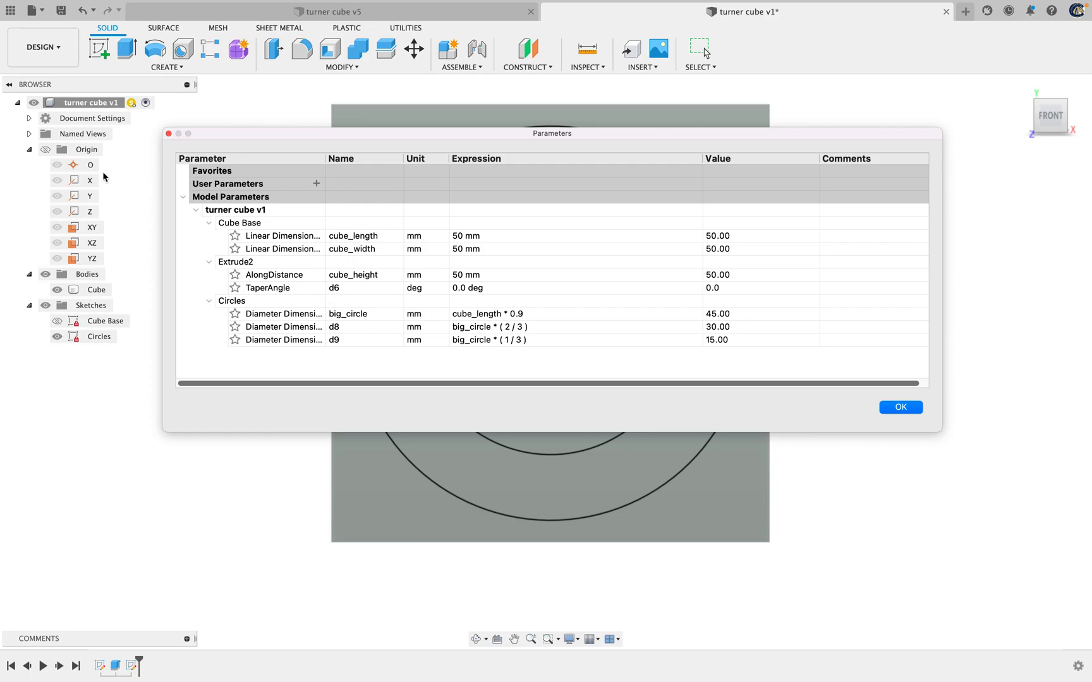
click(899, 409)
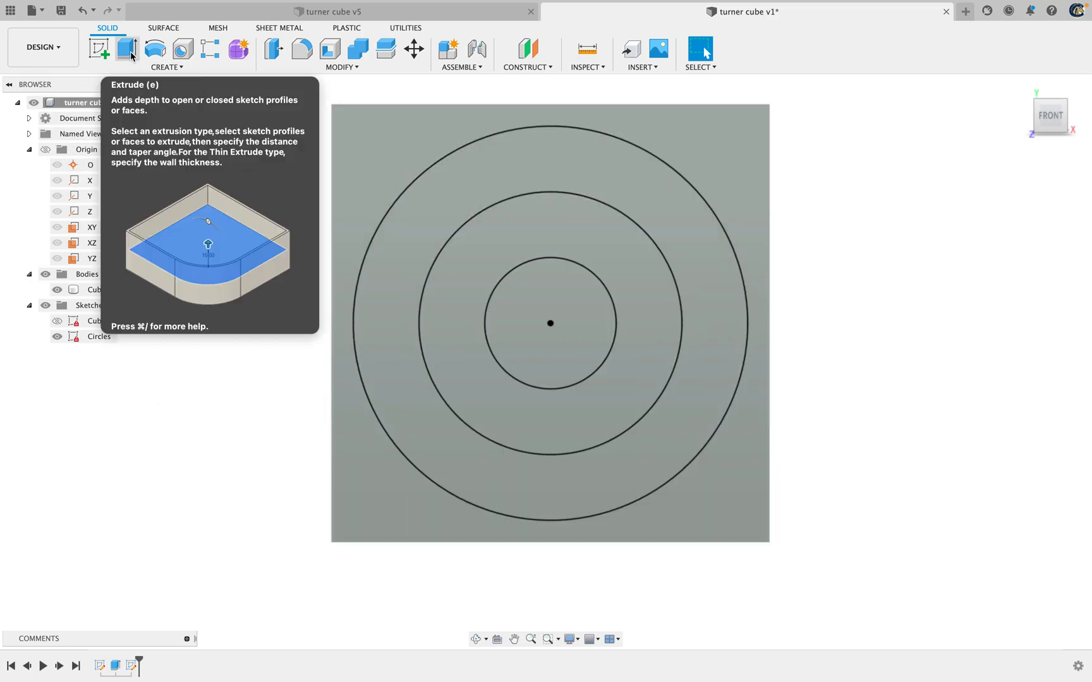
Extrude the innermost circle by (cube_width/4)*1.5 with the Join operation
click(127, 50)
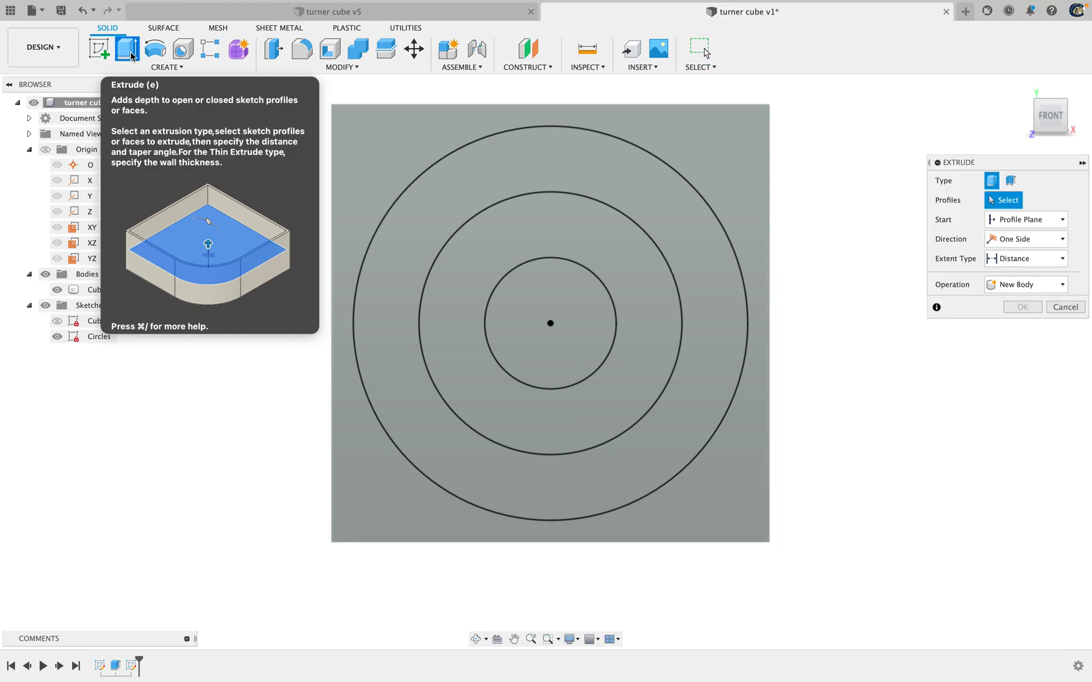
click(545, 346)
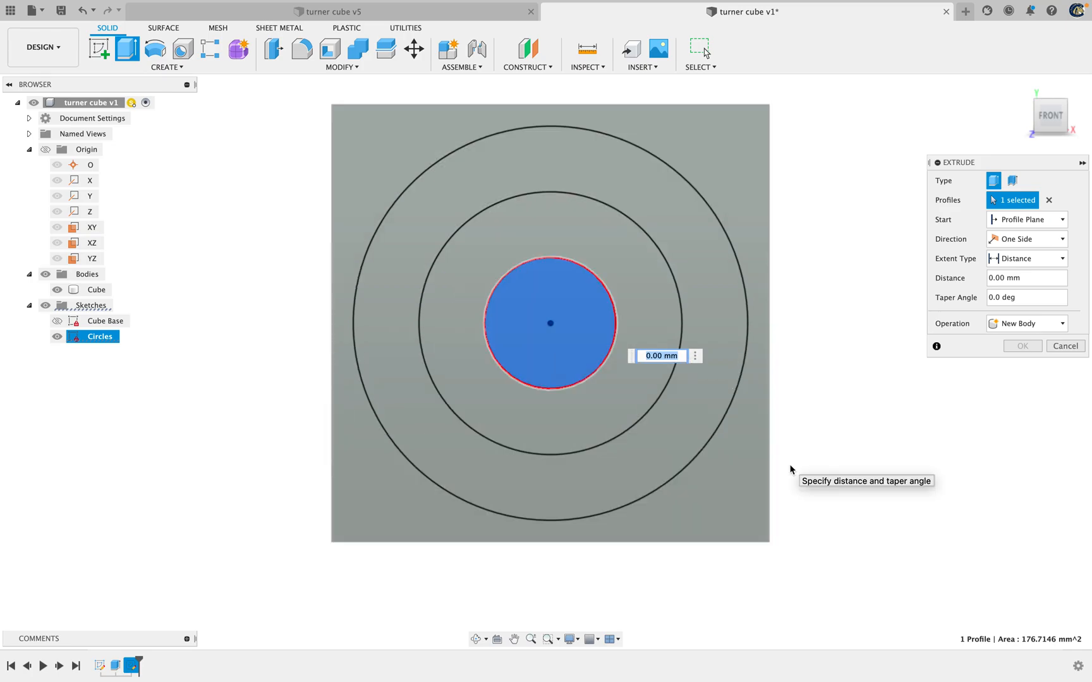
text(cube_width)
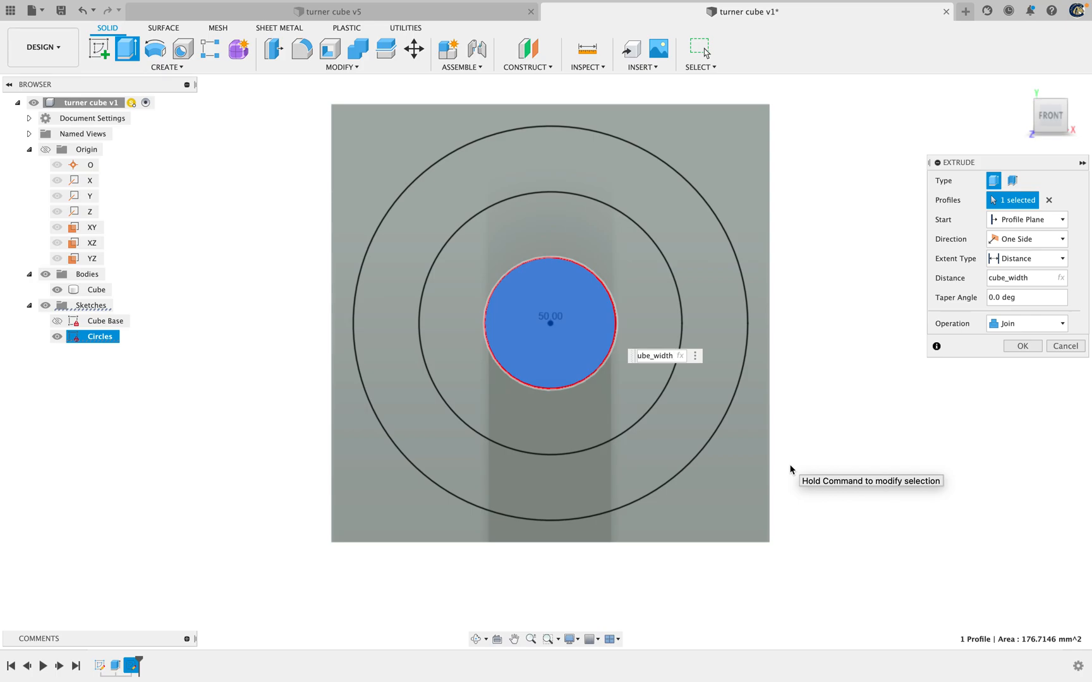
key(Left)
key(Left)
key(Left)
text(()
key(Right)
key(Right)
text(4))
key(Return)
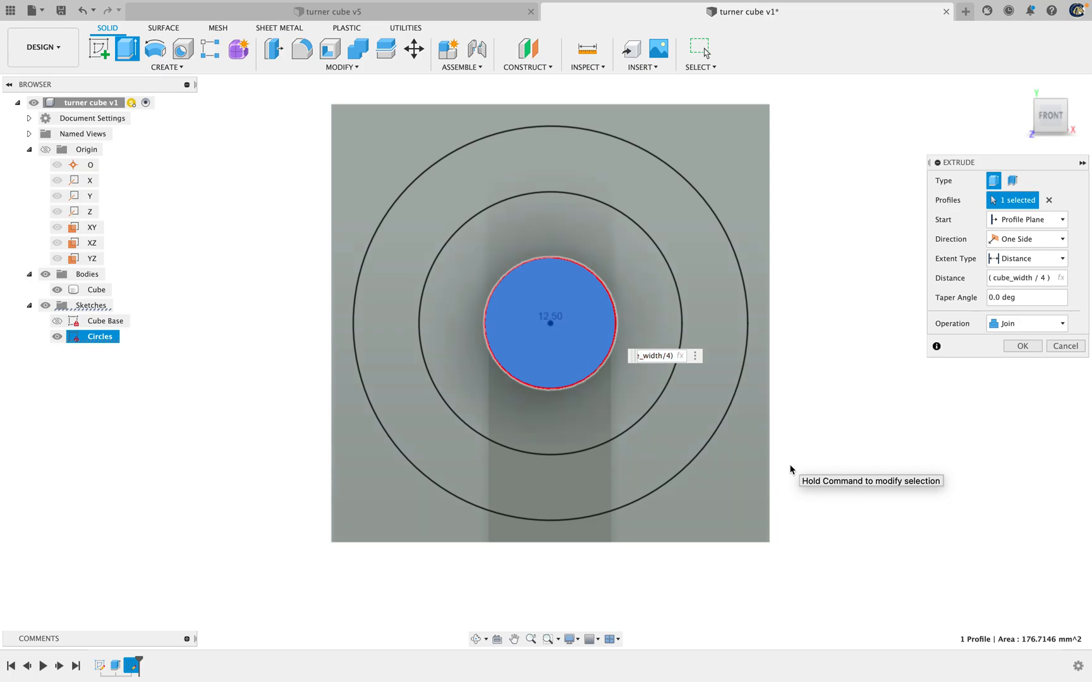
text(*1.5)
key(Return)
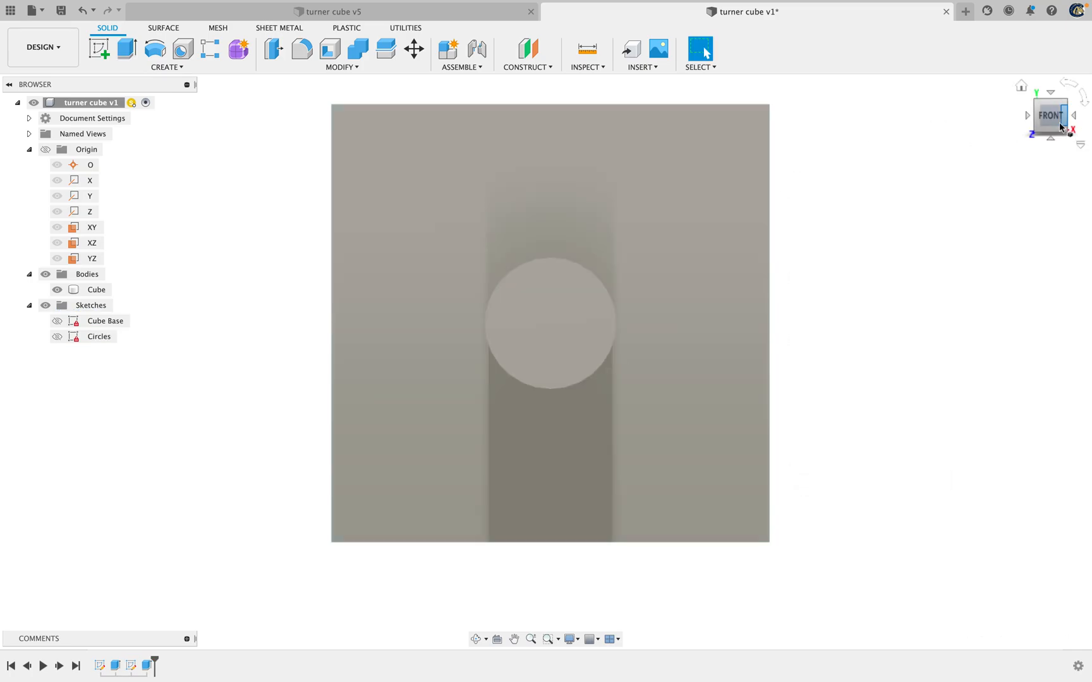
Edit the innermost circle's extrusion and change its operation to Cut
mouse_move(1057, 122)
mouse_down()
mouse_move(1045, 76)
mouse_move(1053, 114)
mouse_up()
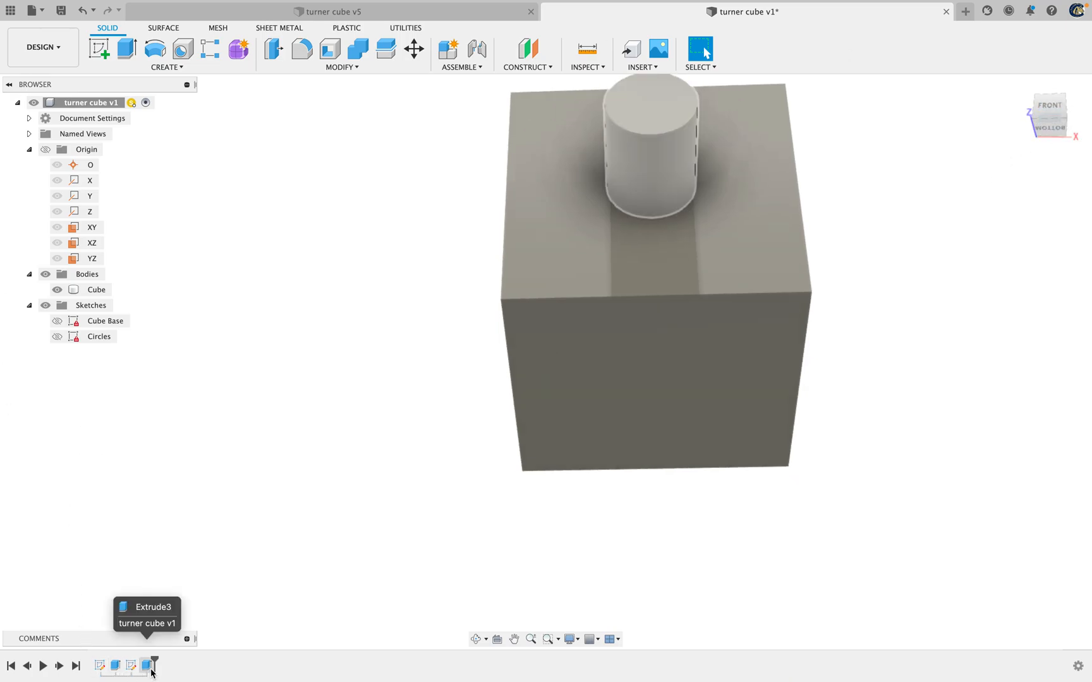
click(636, 244)
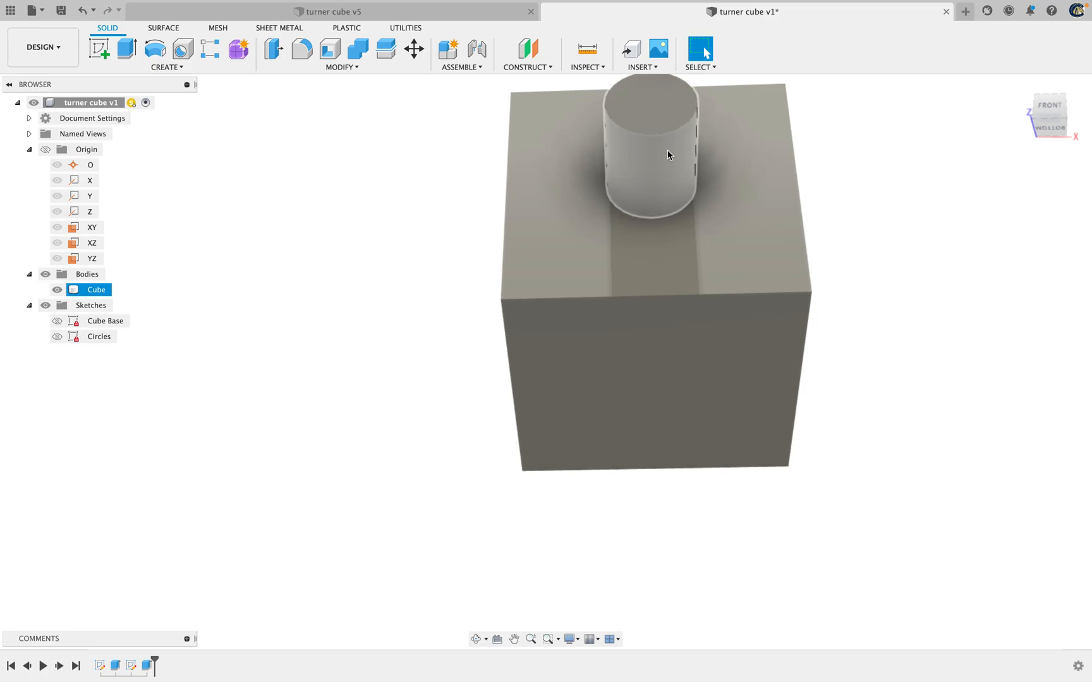
click(380, 172)
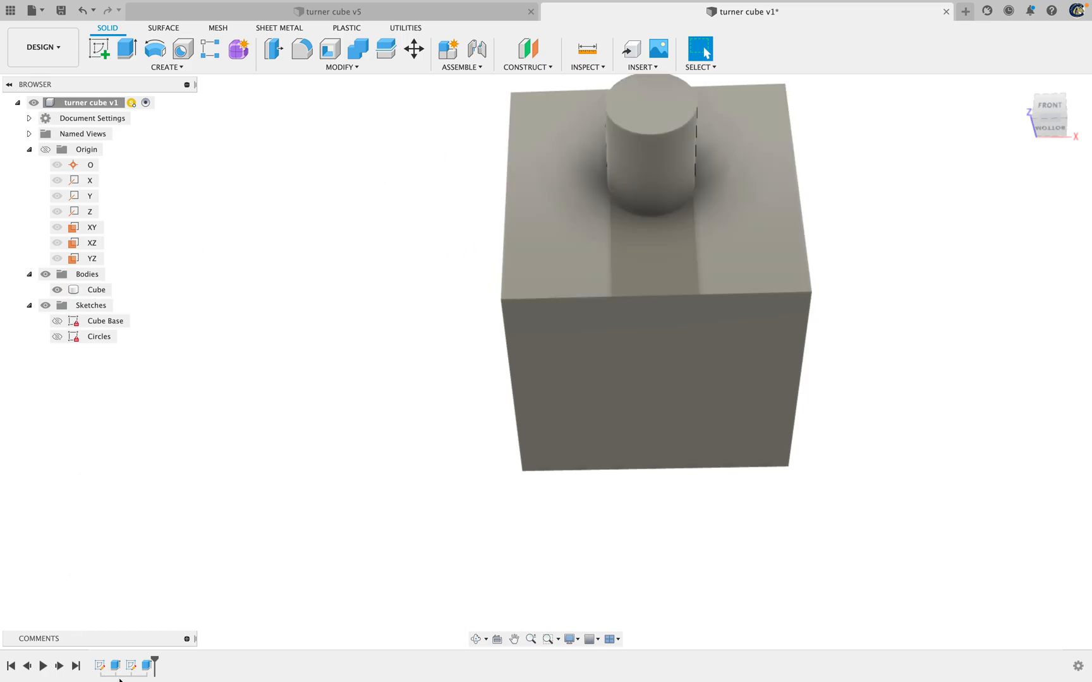
right_click(149, 665)
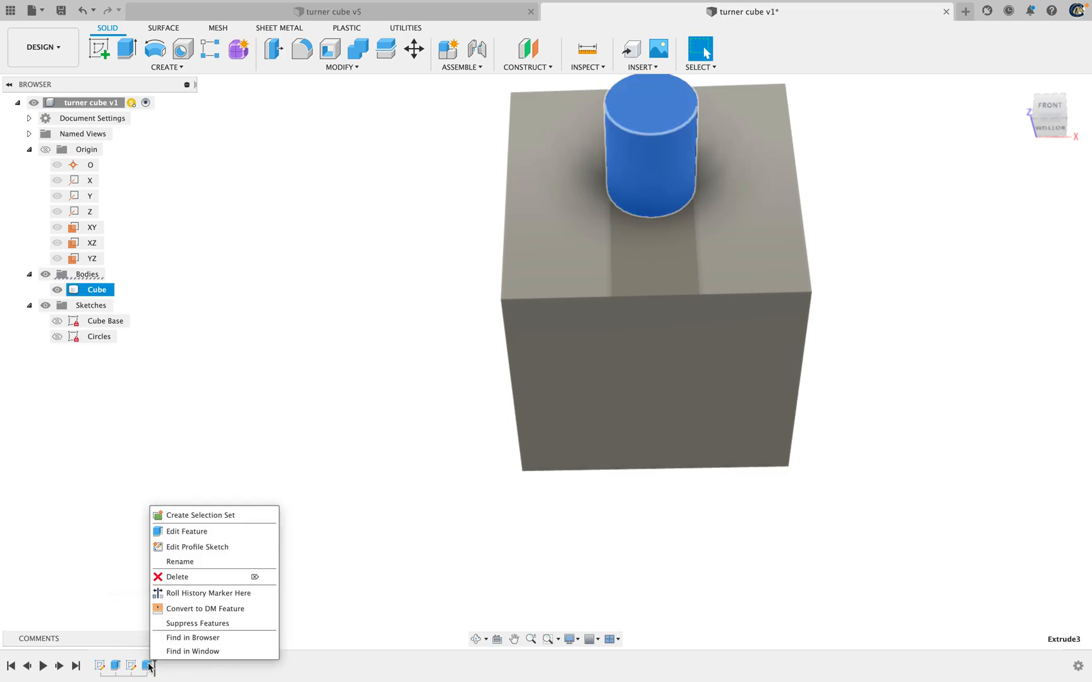
click(196, 536)
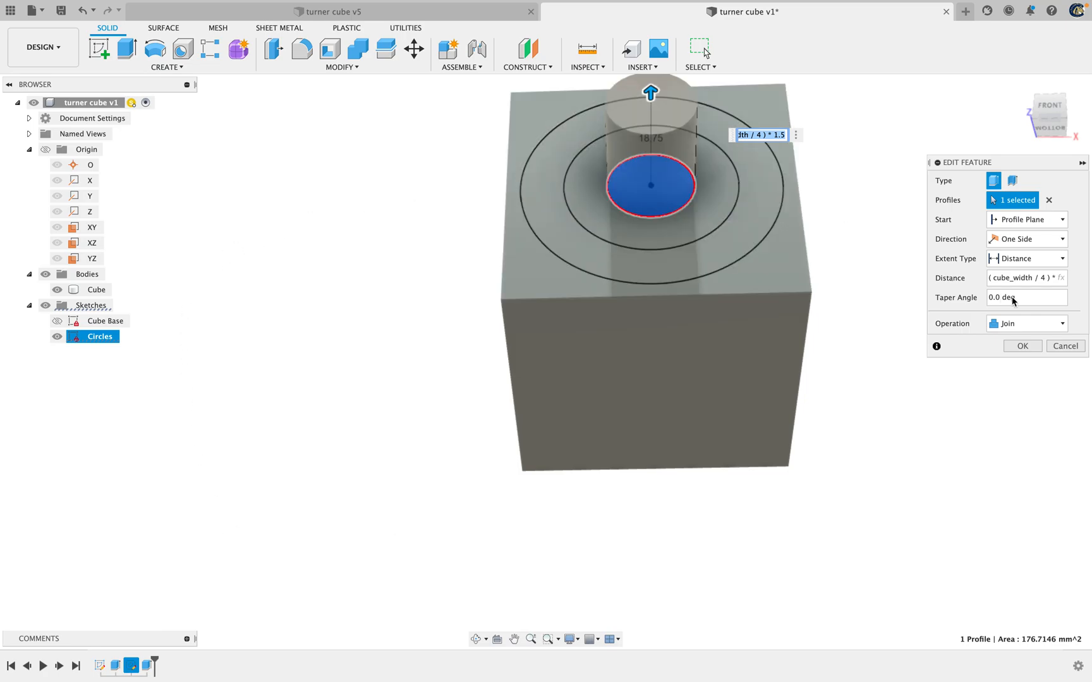
click(1046, 327)
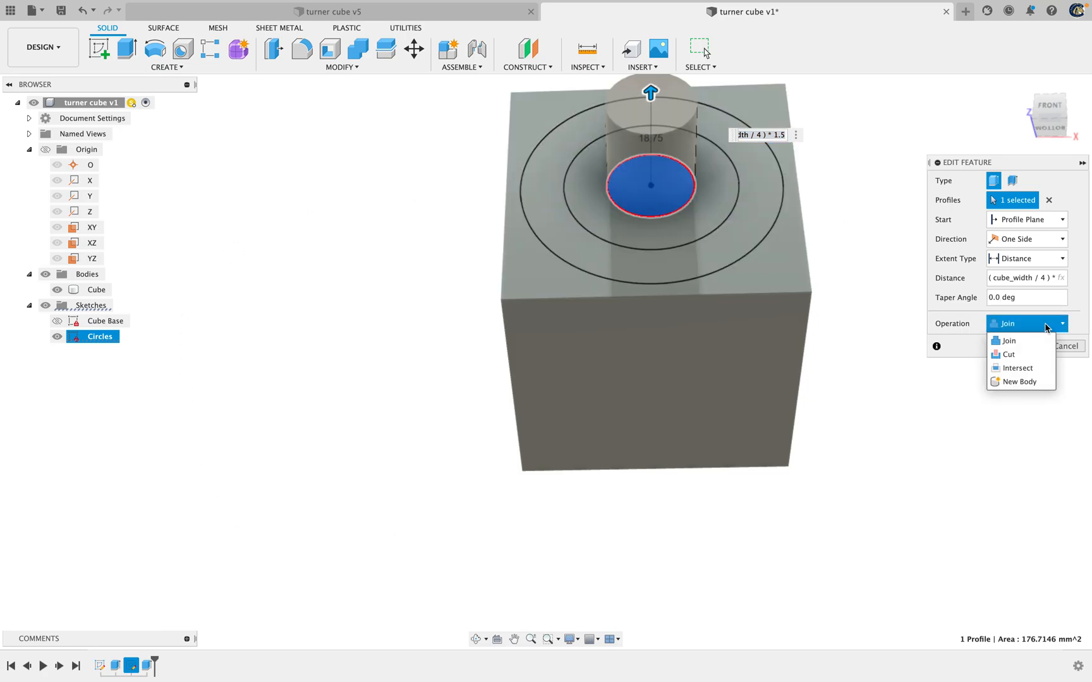
click(1010, 354)
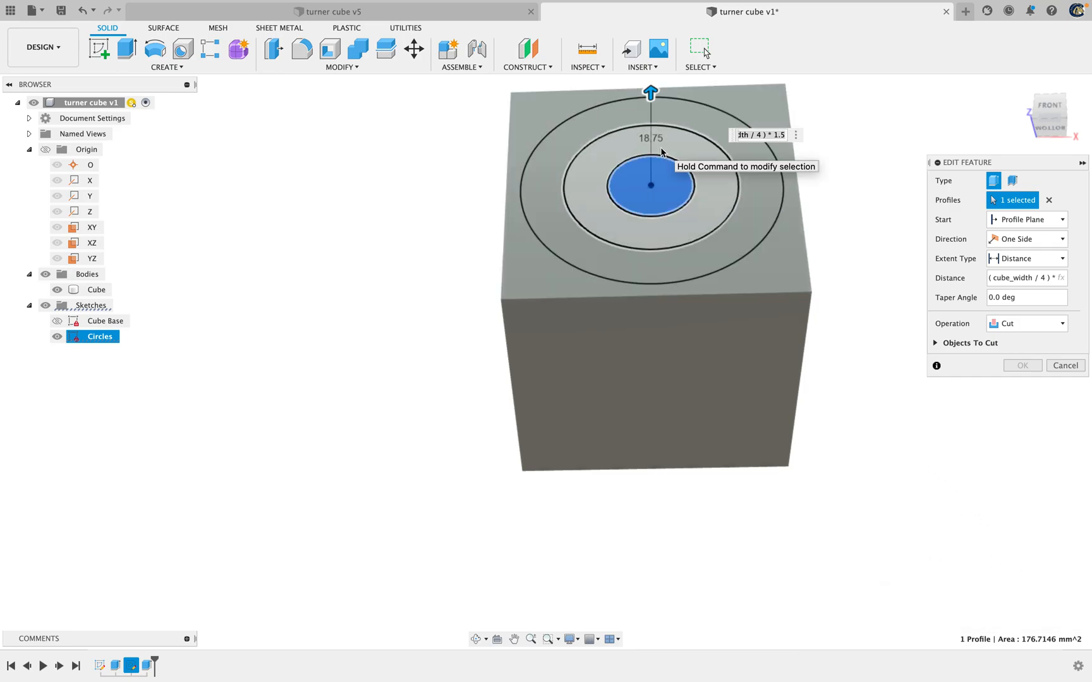
Direct the cut into the cube by setting its distance to -(cube_width / 4) * 1.5, and apply the edit
click(1004, 279)
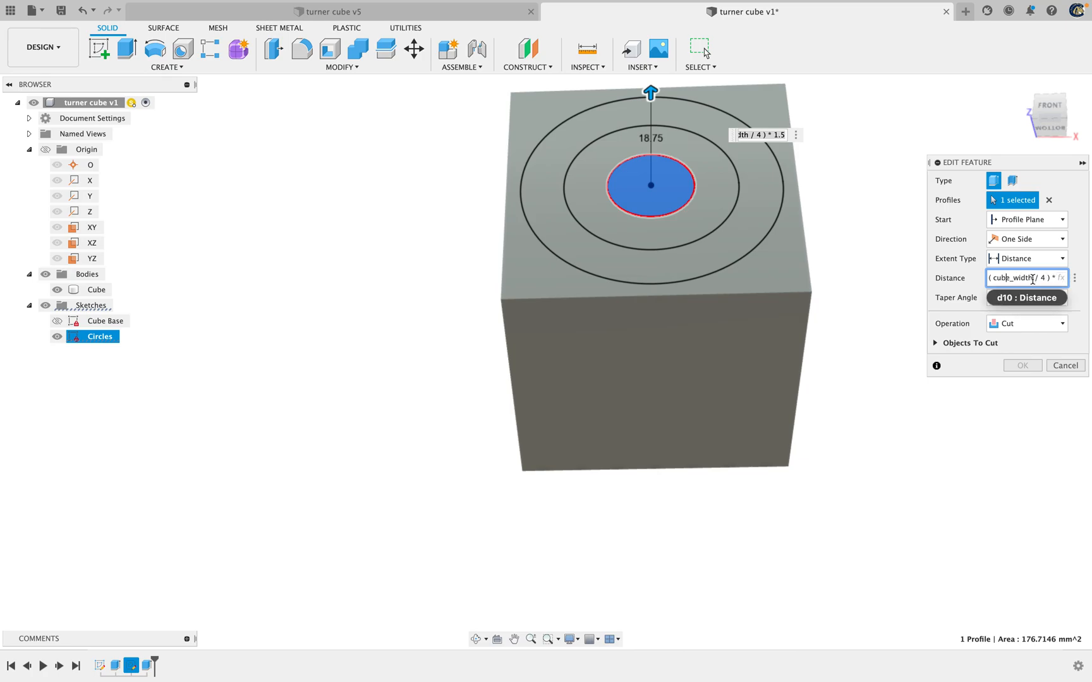
mouse_move(993, 278)
mouse_down()
mouse_move(1060, 279)
mouse_move(975, 279)
mouse_up()
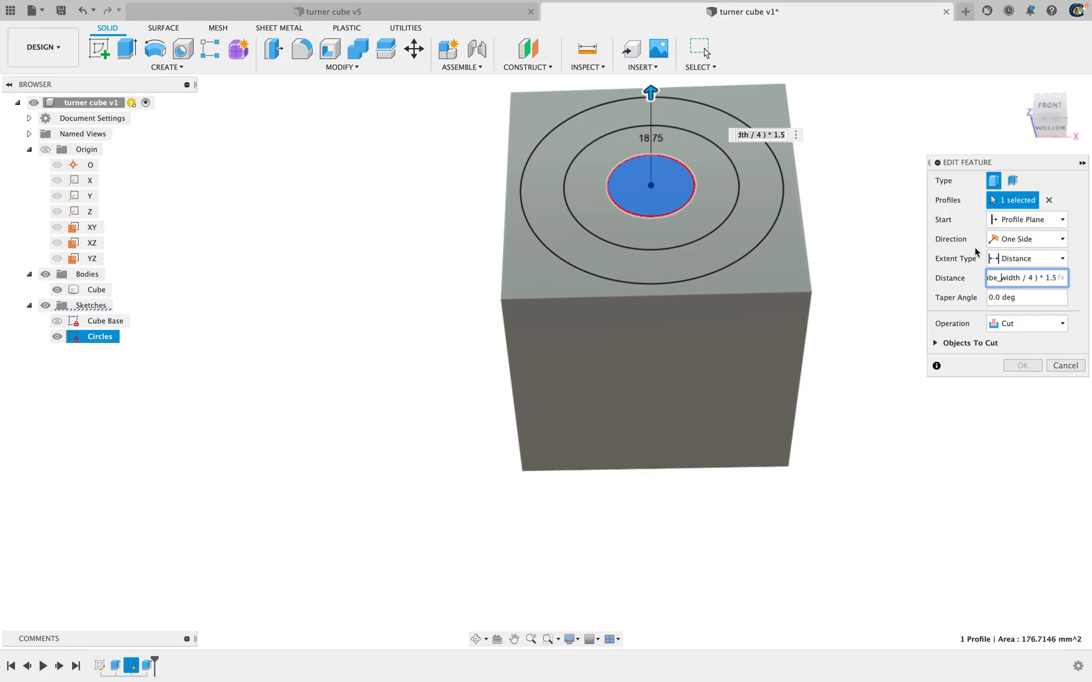
key(Left)
key(Left)
key(Left)
key(Left)
key(Left)
key(Left)
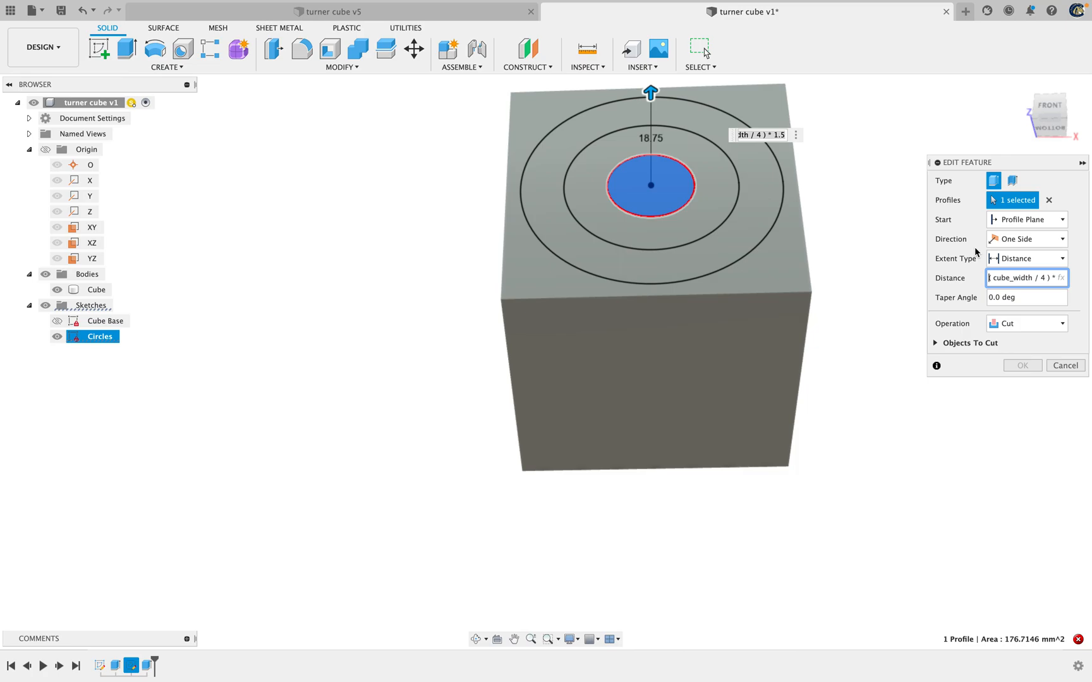
text(-)
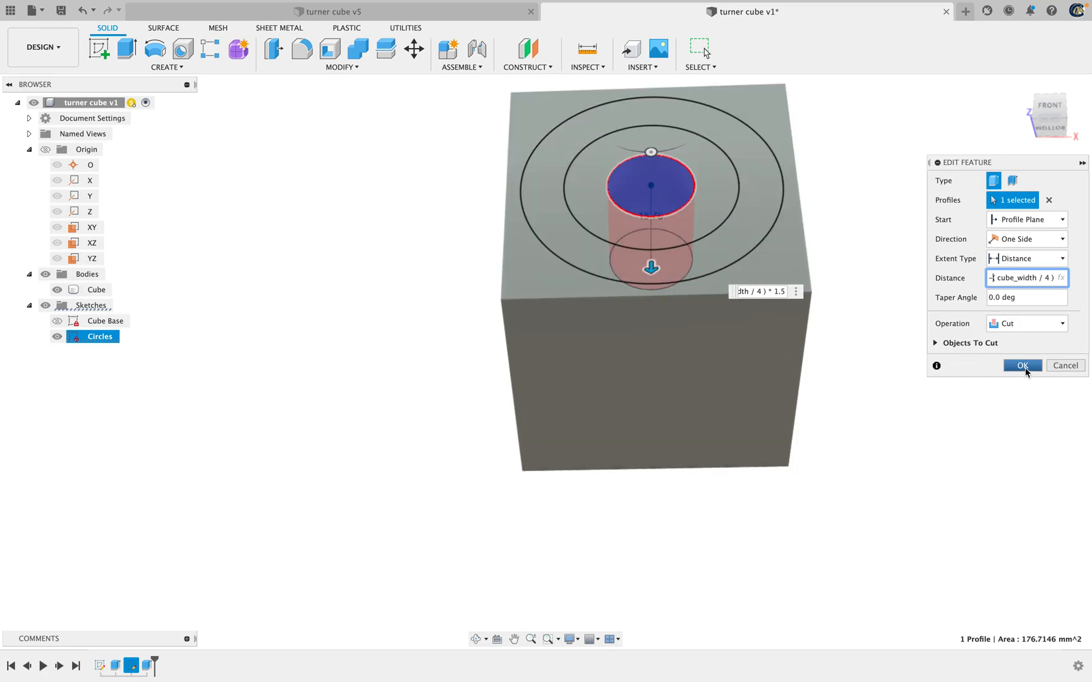
click(1023, 366)
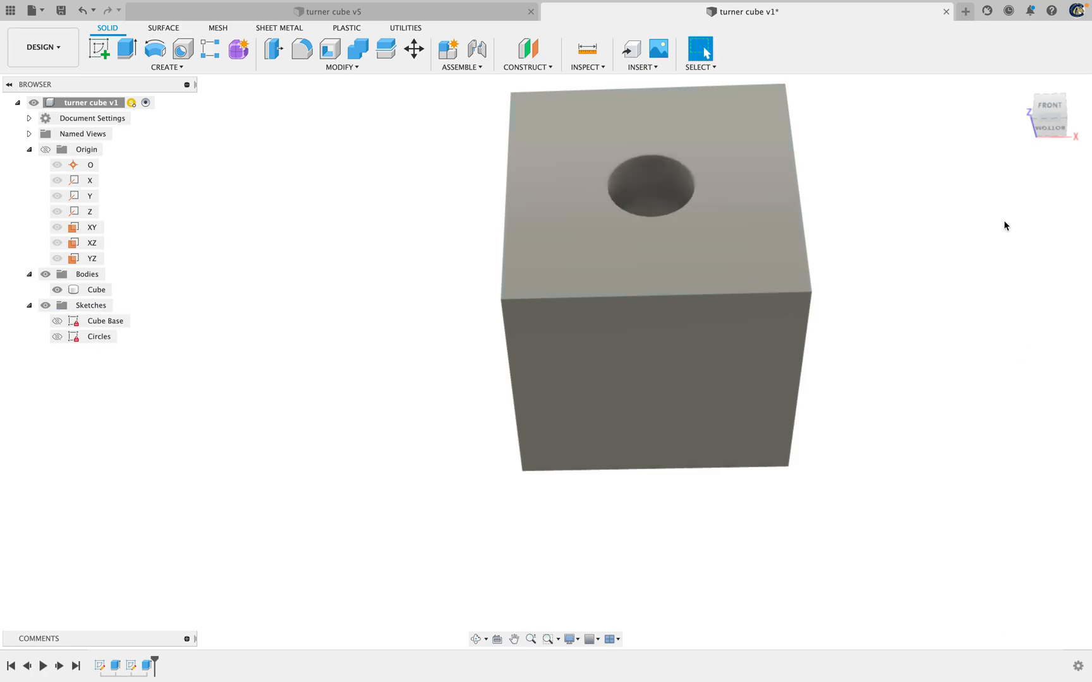
Inspect the new hole in the front face and make the Circles sketch visible again
click(96, 289)
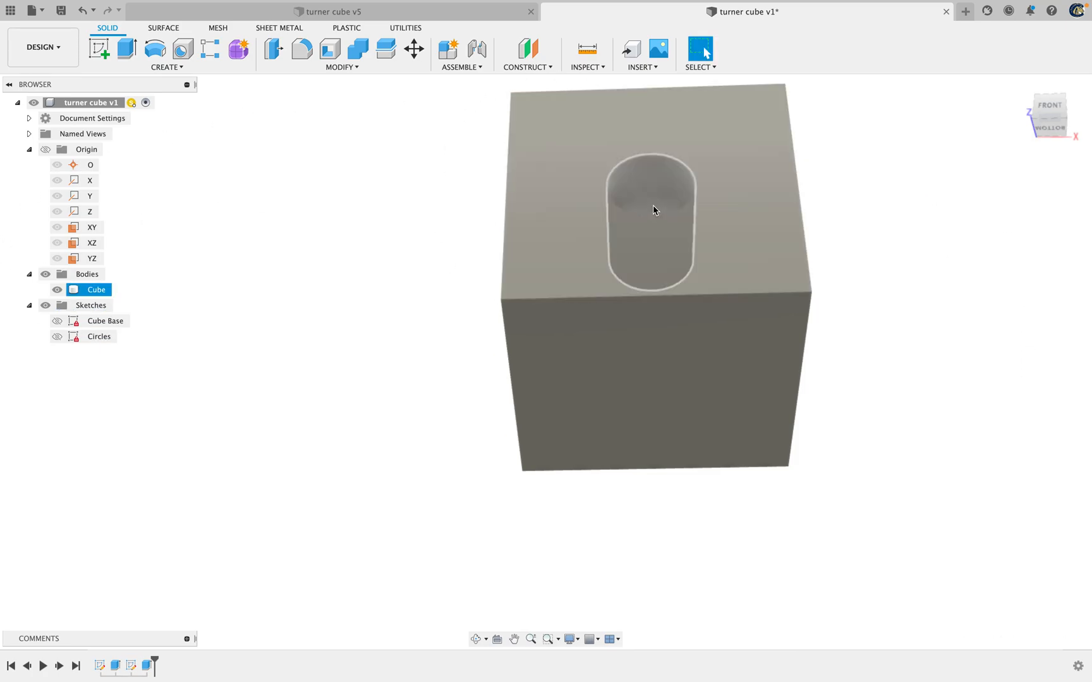
drag(1049, 111, 1051, 117)
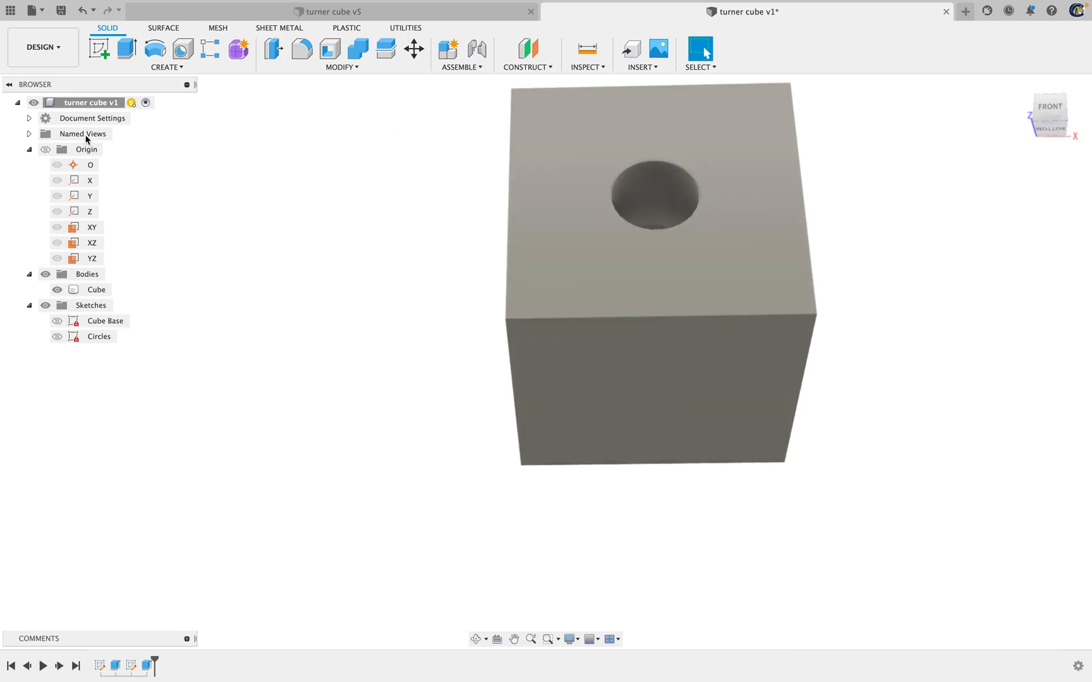
click(57, 336)
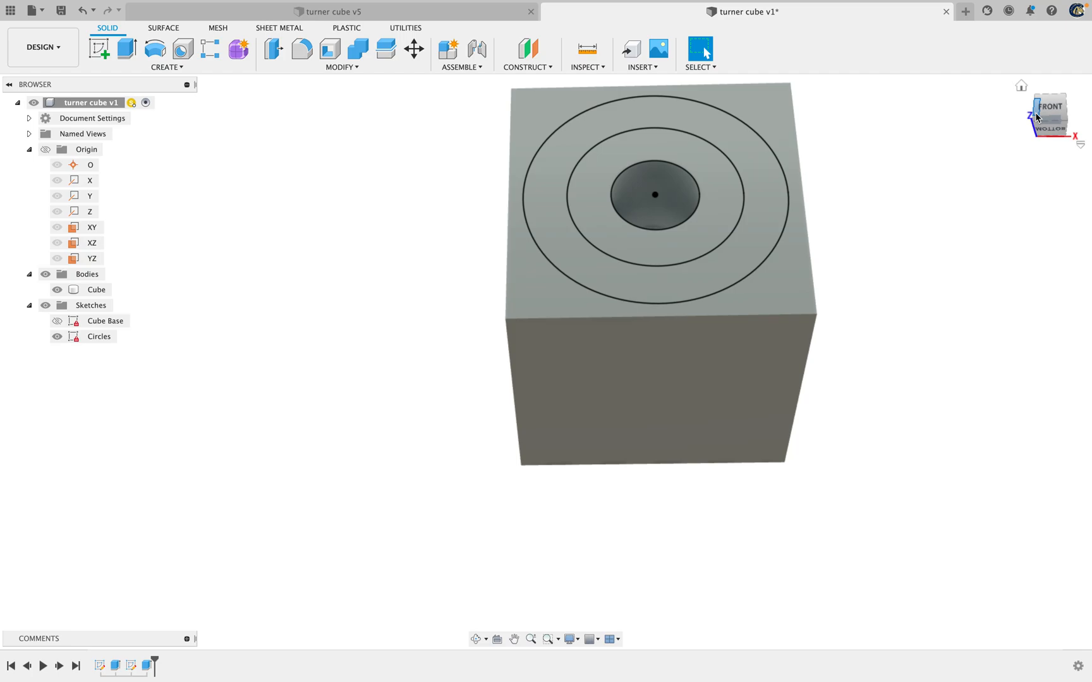
drag(1050, 115, 1048, 142)
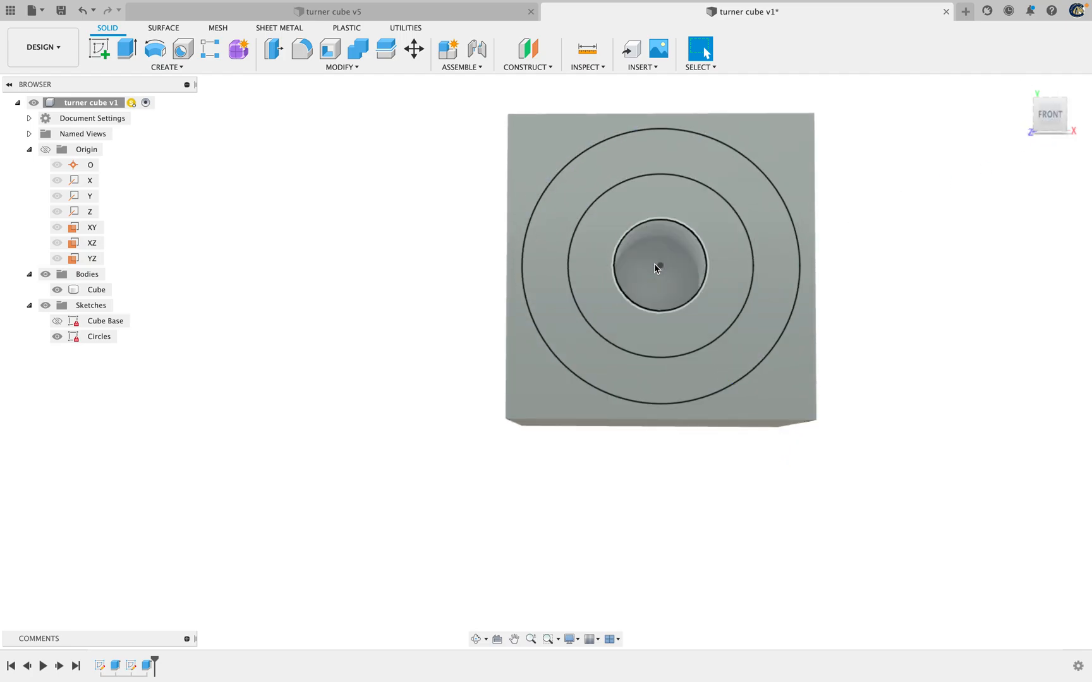
drag(1050, 114, 1052, 93)
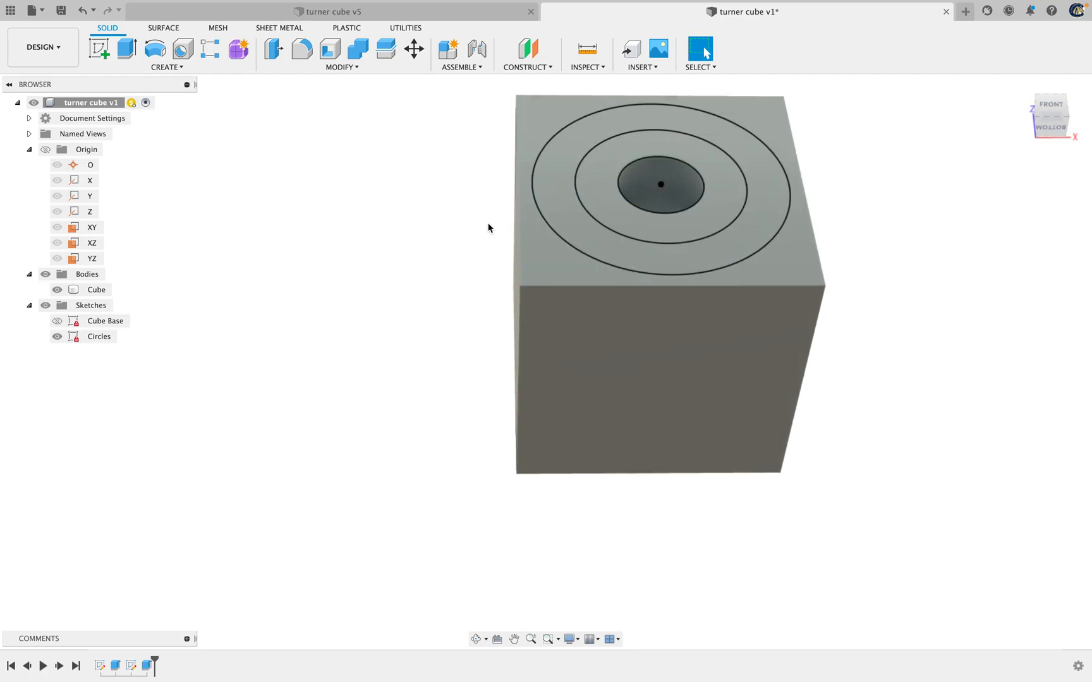
key(e)
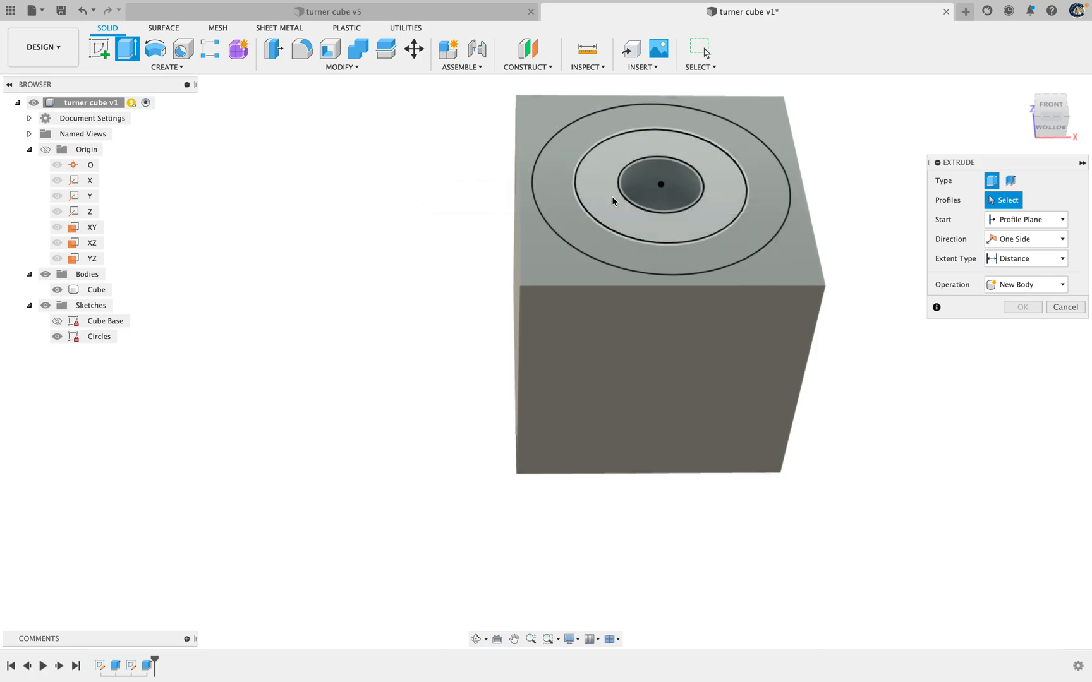
click(613, 201)
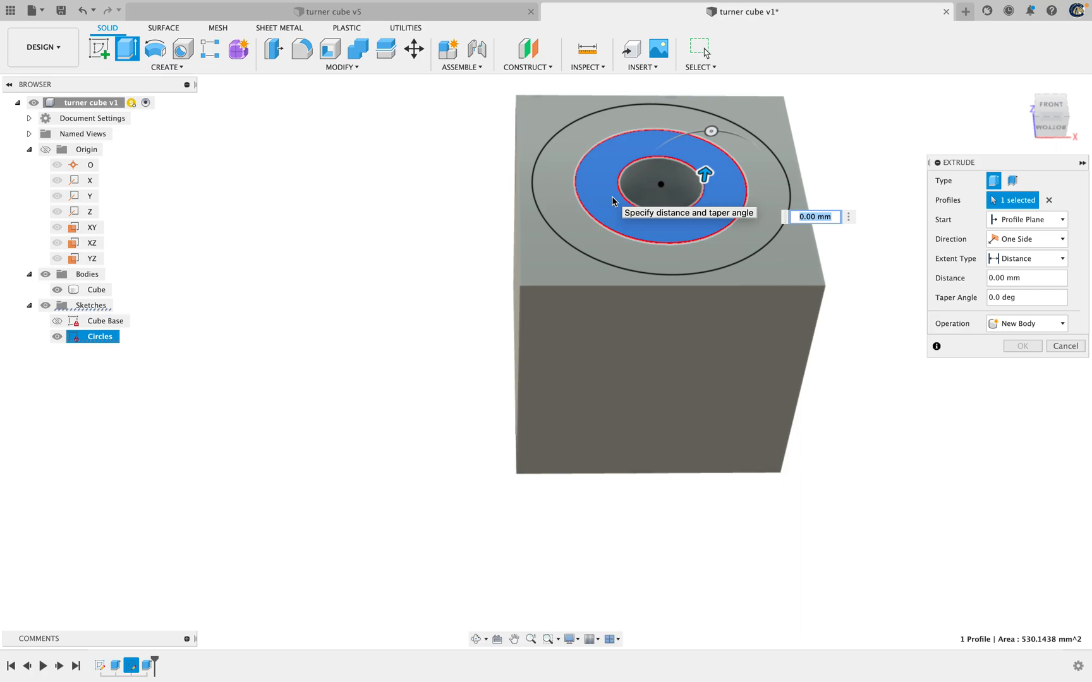
click(1065, 346)
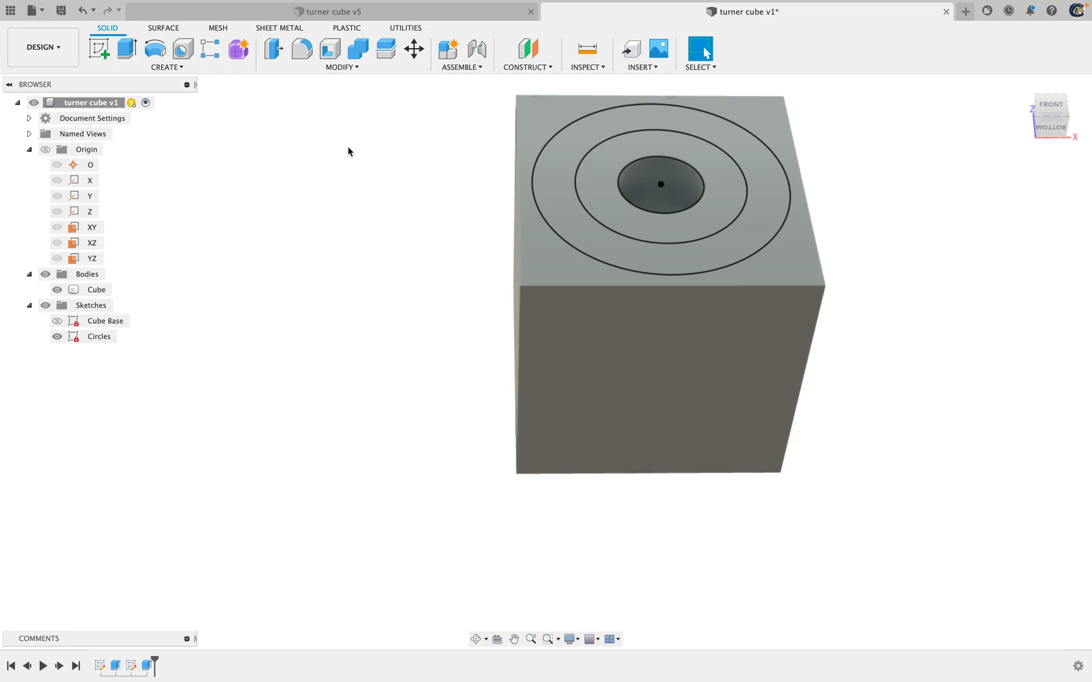
Rename the innermost circle's cut distance parameter d10 under Extrude3 to big_cut in the parameters table
text(s)
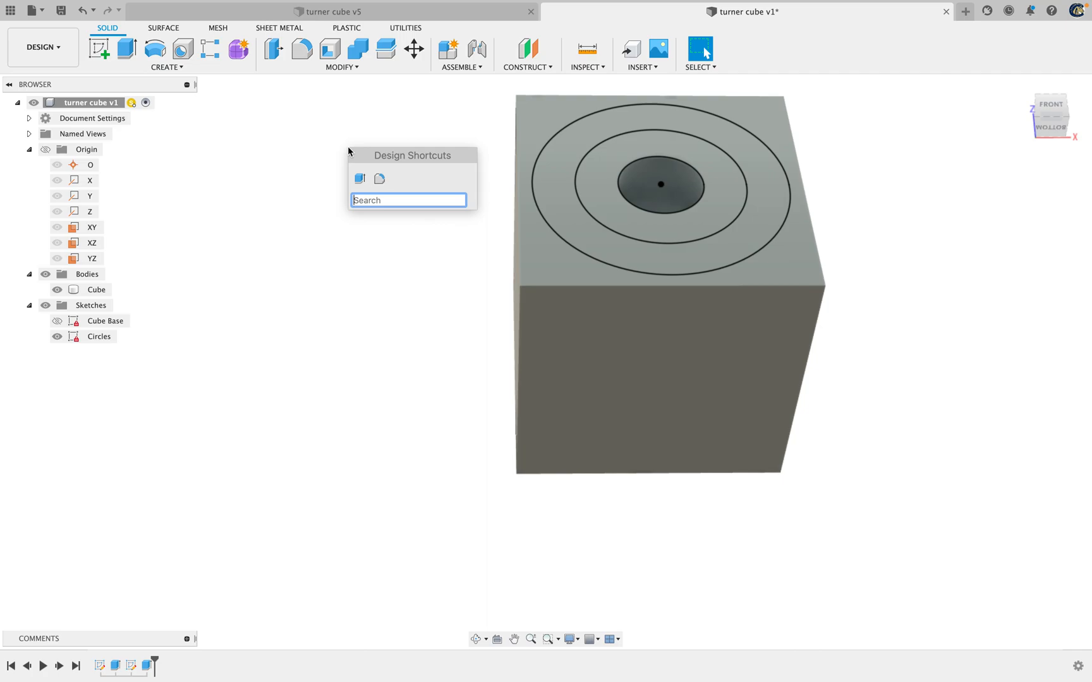
text(para)
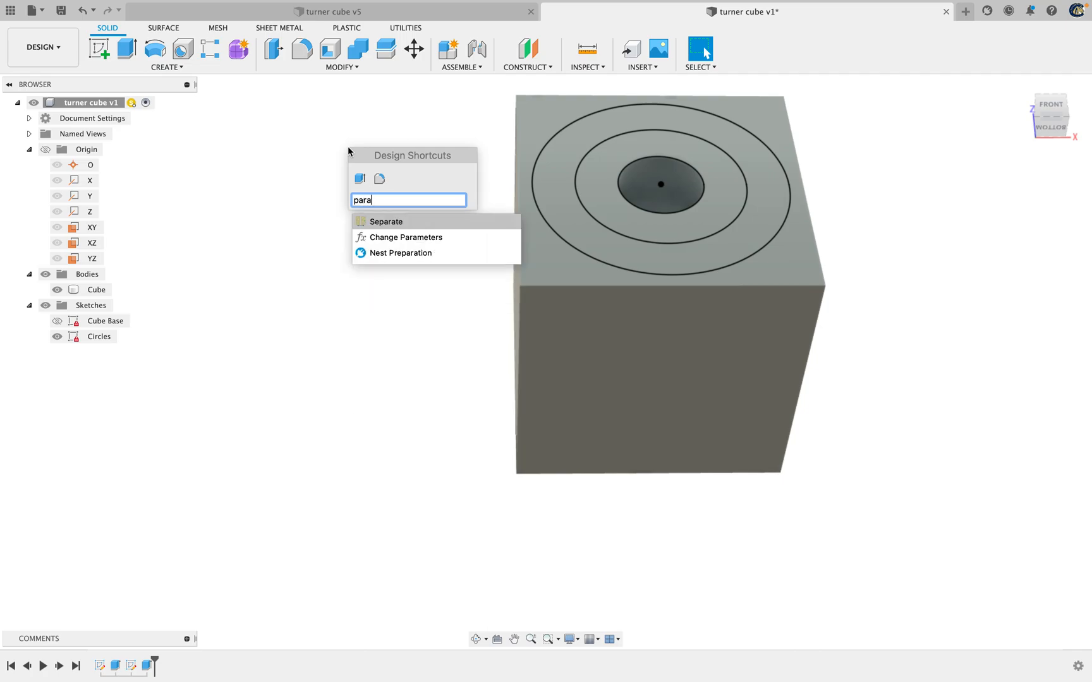
click(400, 238)
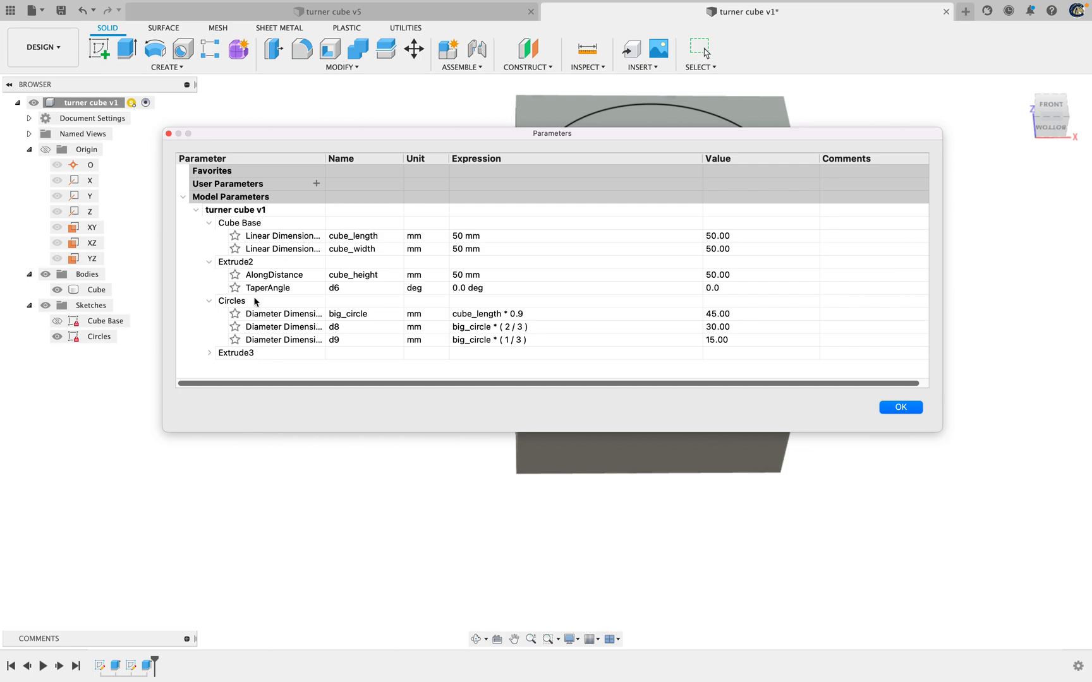
click(209, 352)
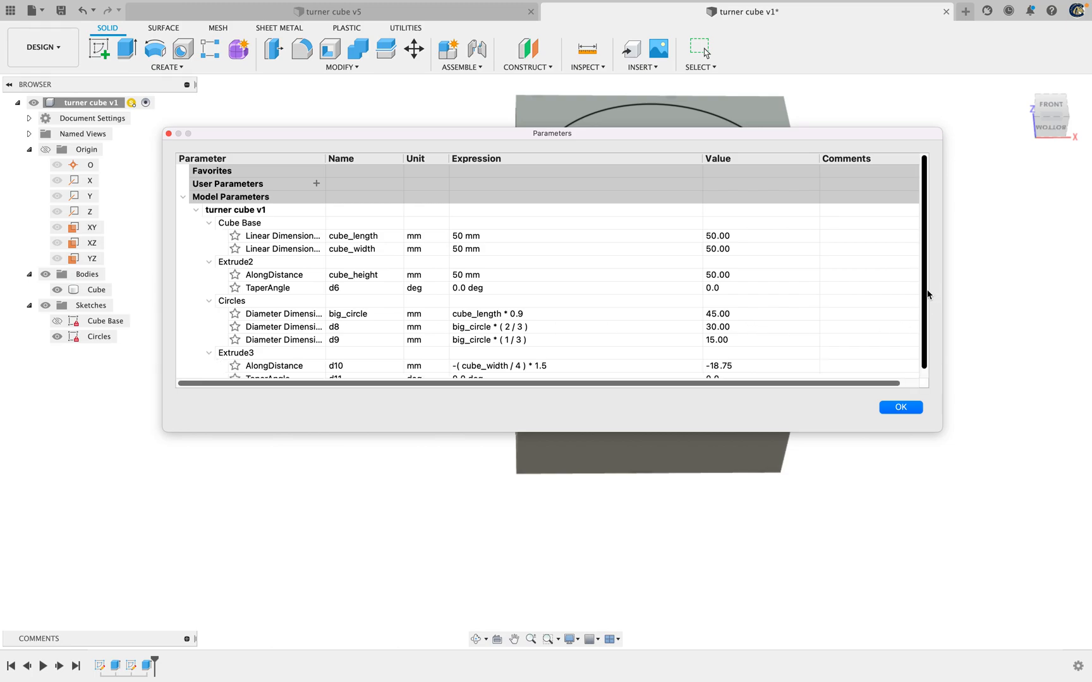
drag(927, 292, 927, 324)
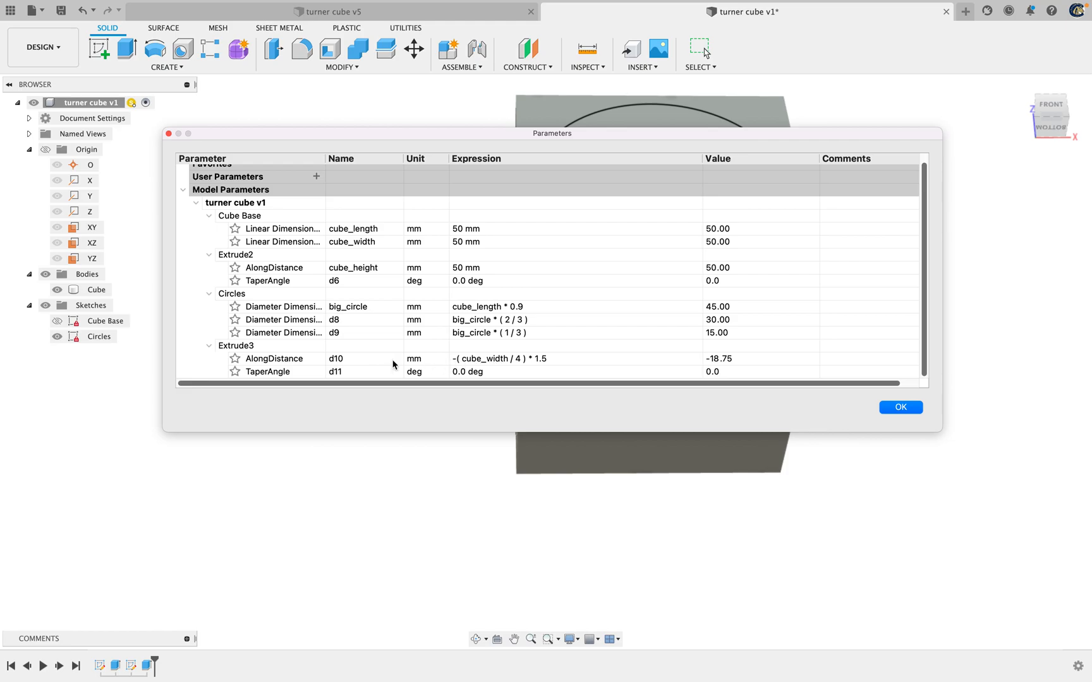
double_click(339, 361)
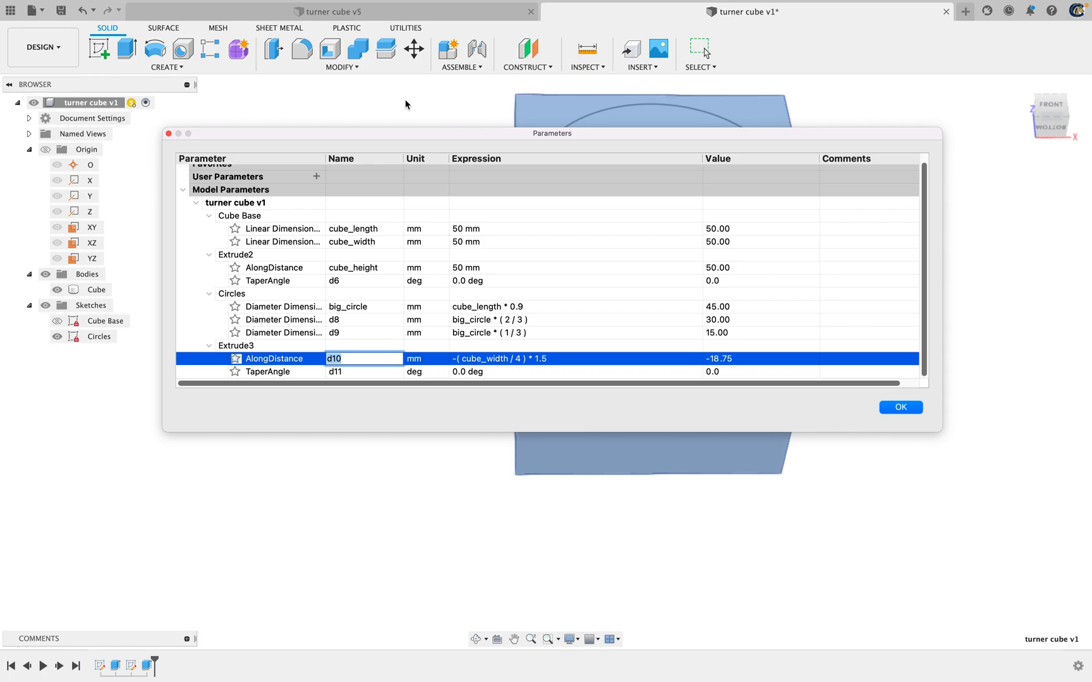
text(big_cut)
key(Return)
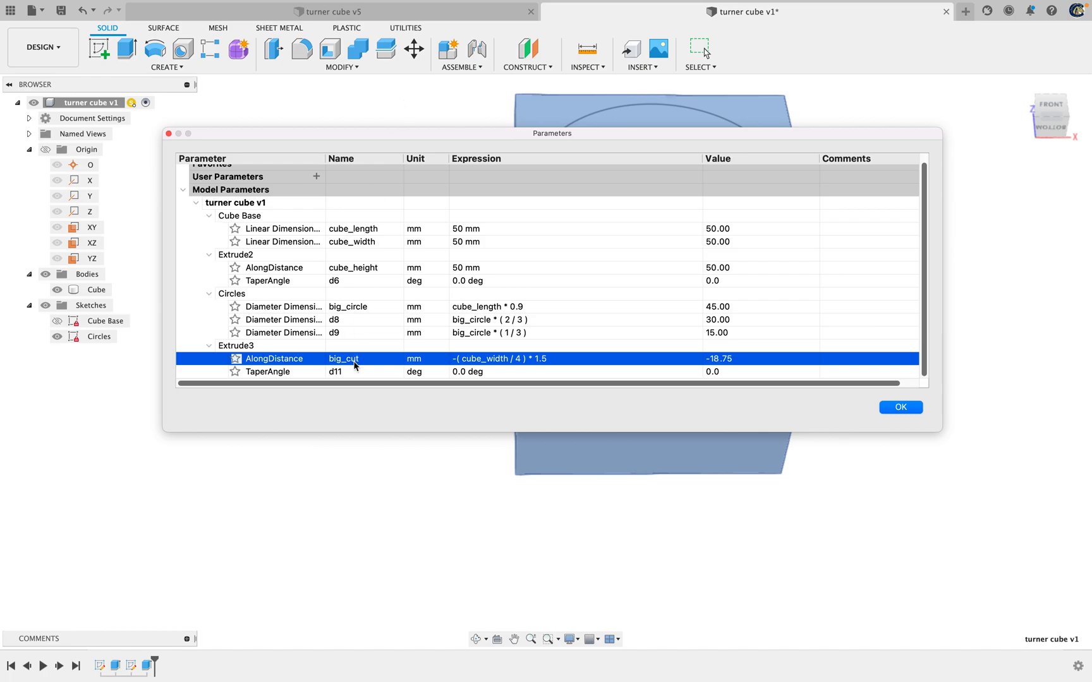
click(901, 408)
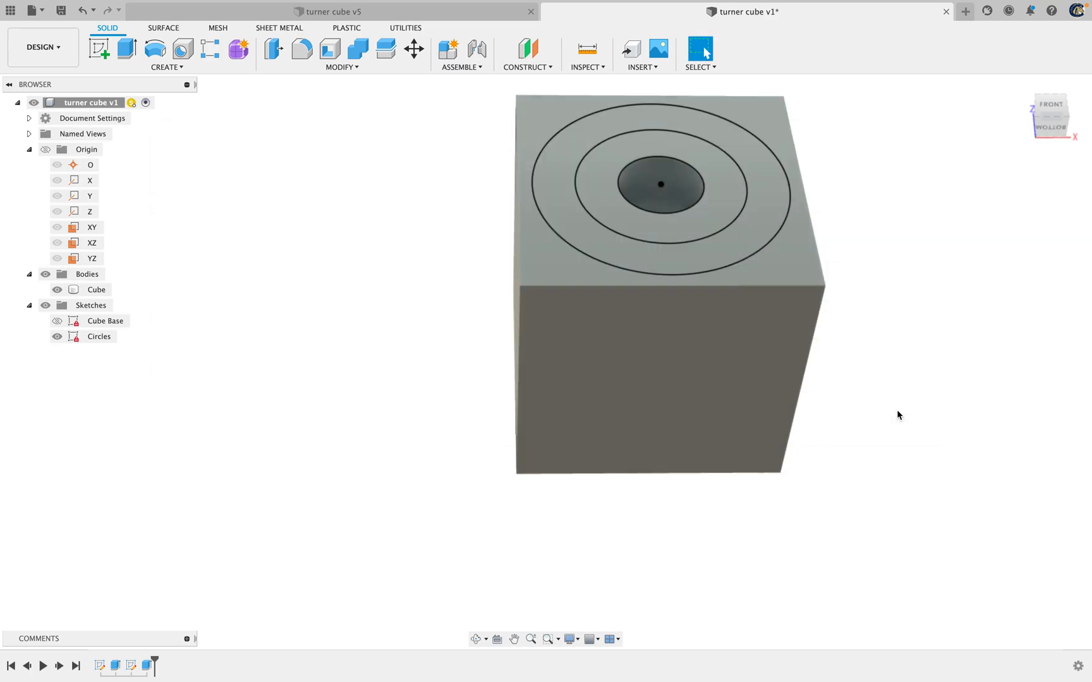
Set up an extrusion of the ring between the innermost and middle circles as a cut with distance big_cut
click(126, 50)
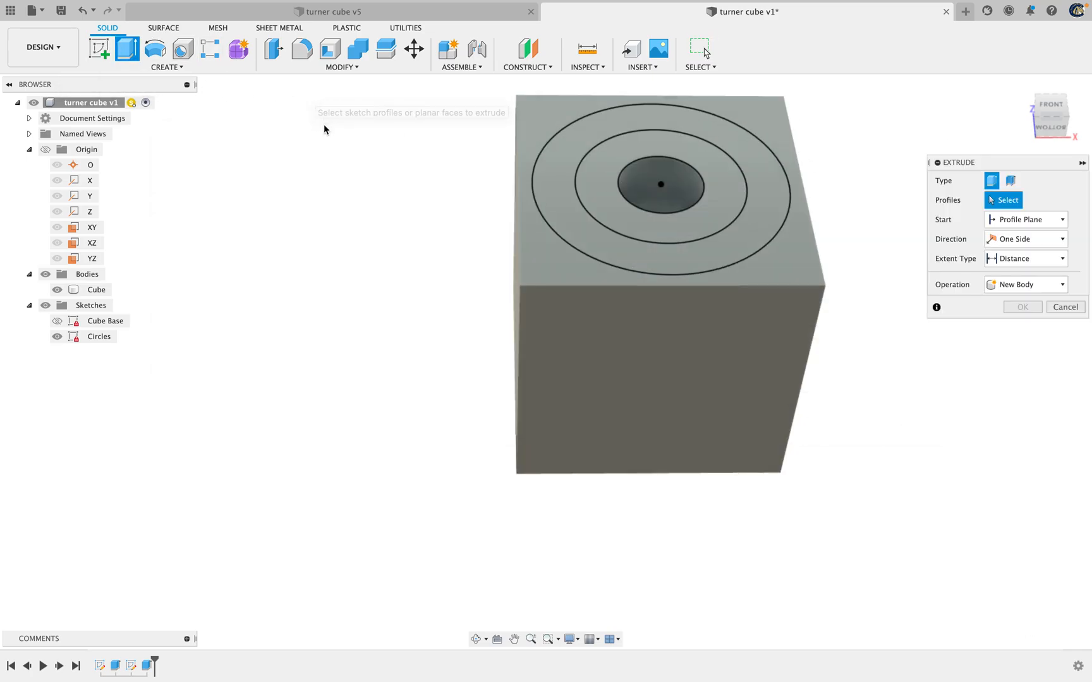
click(612, 205)
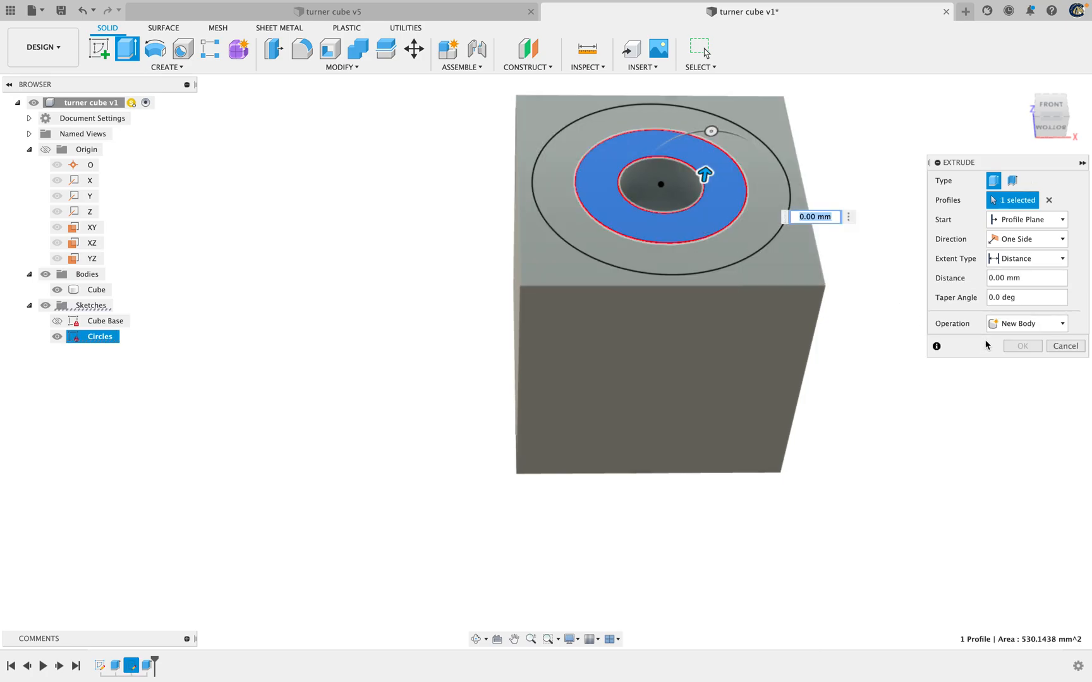
text(-)
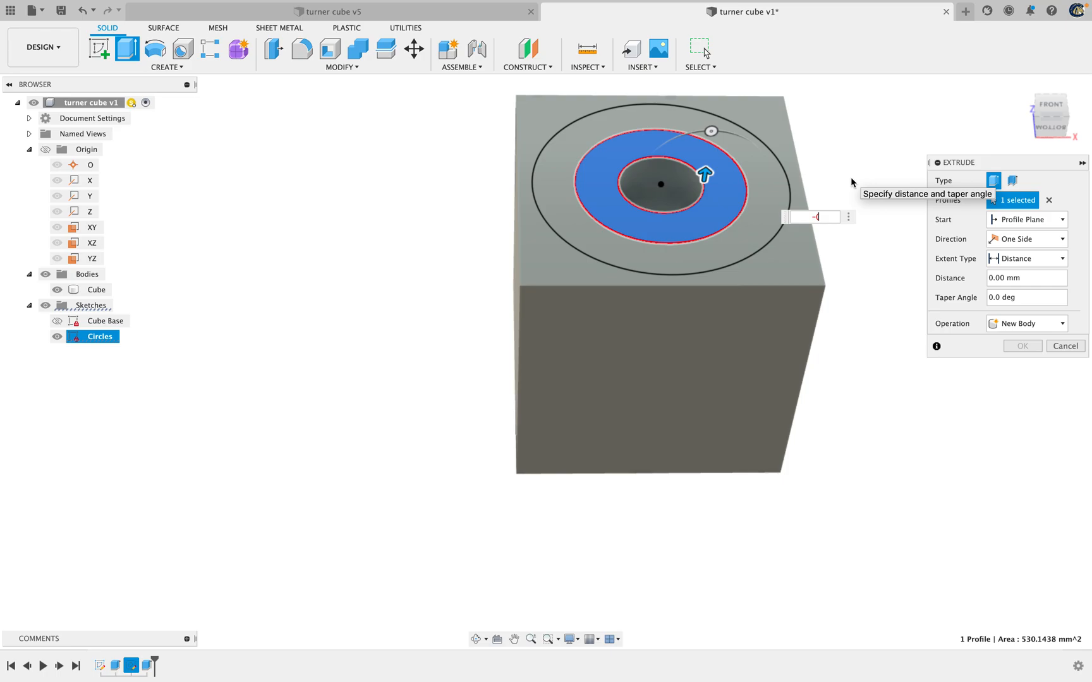
text(big_cut)
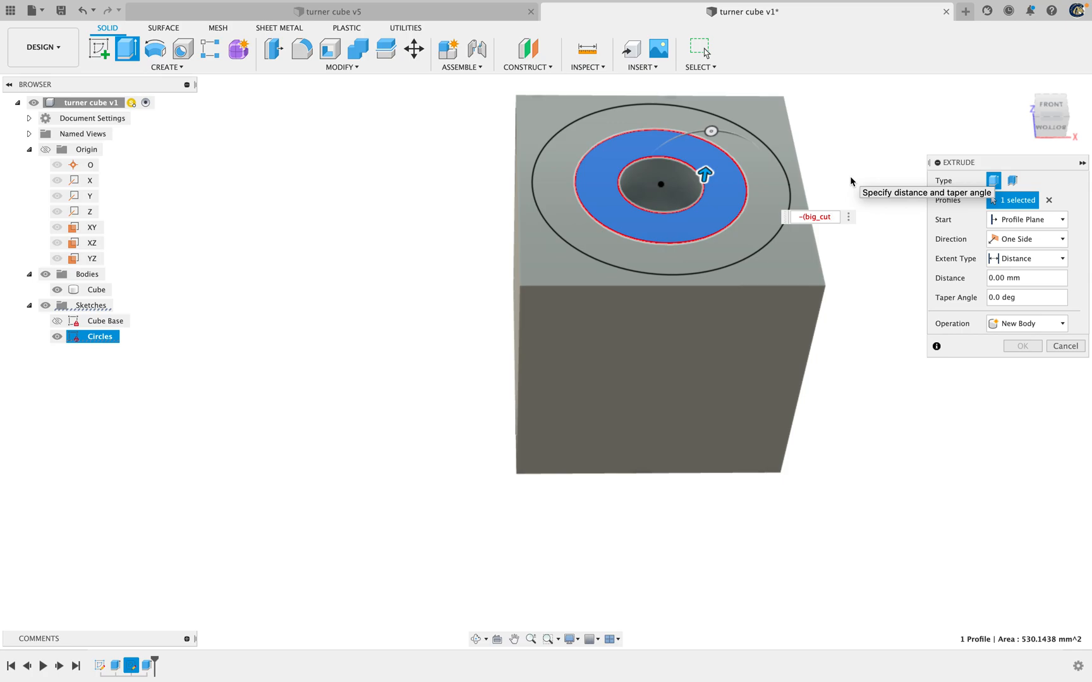
key(Left)
key(Left)
key(Left)
key(Left)
key(BackSpace)
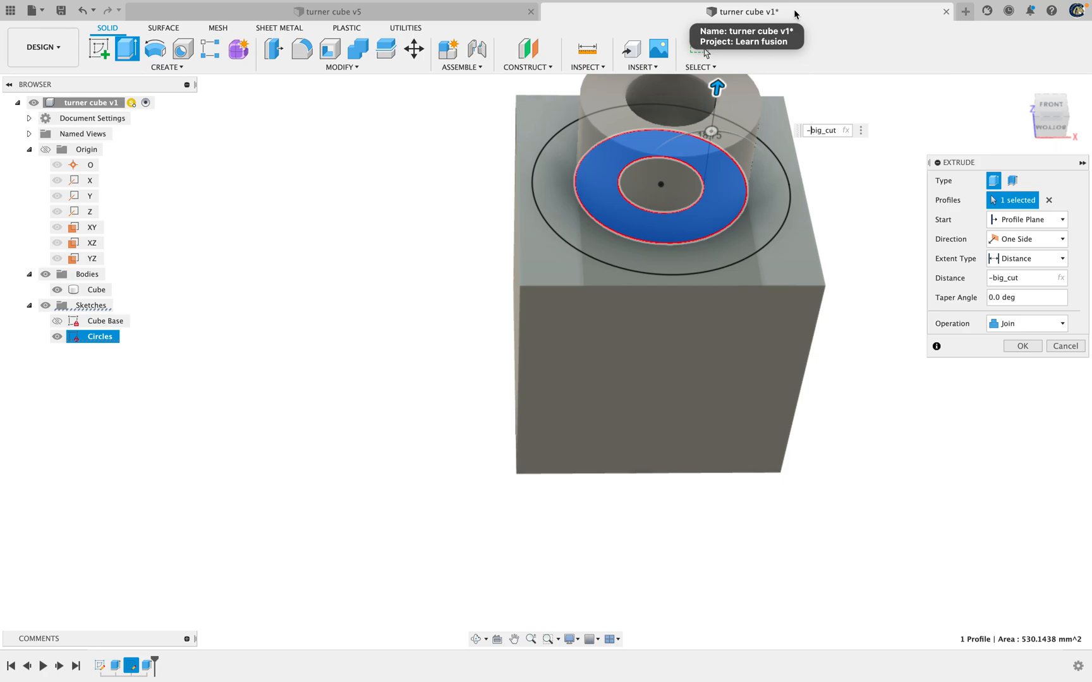
key(BackSpace)
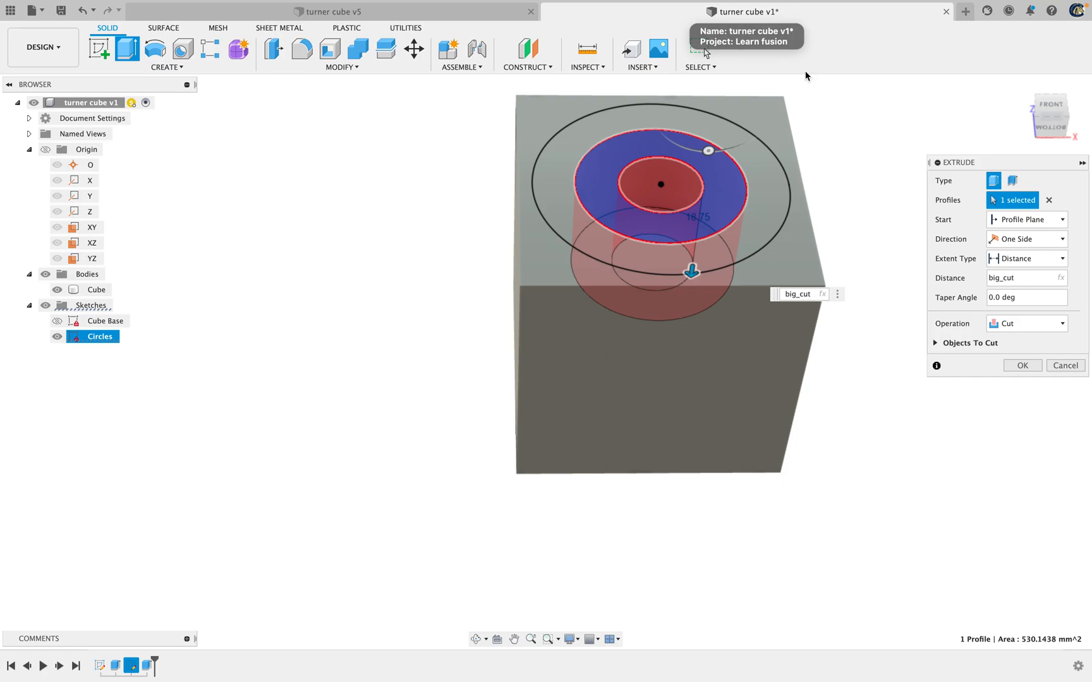
text(-)
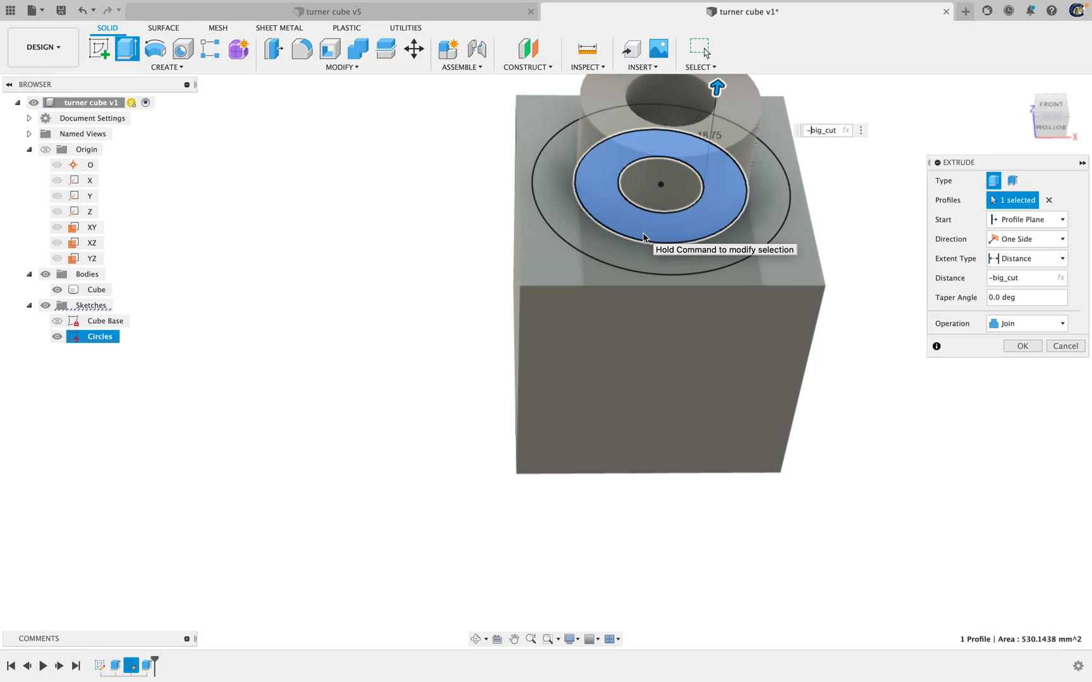
key(BackSpace)
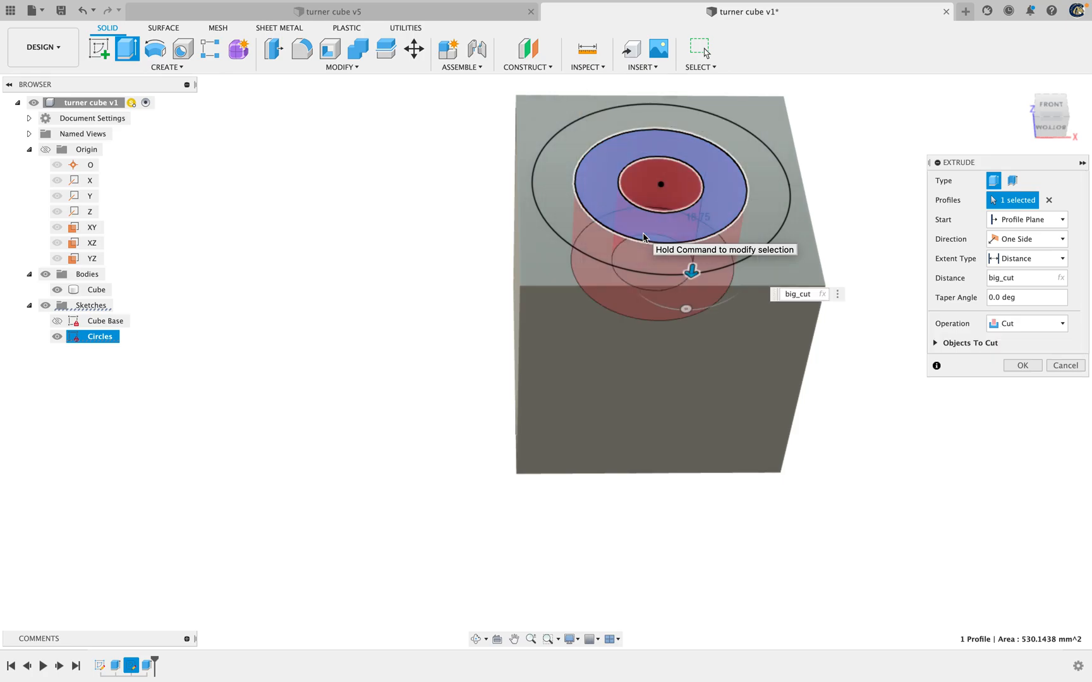
Reduce the middle ring's cut distance to big_cut*(2/3) and apply the extrusion
key(Right)
key(Right)
key(Right)
key(Right)
text(*(2/3))
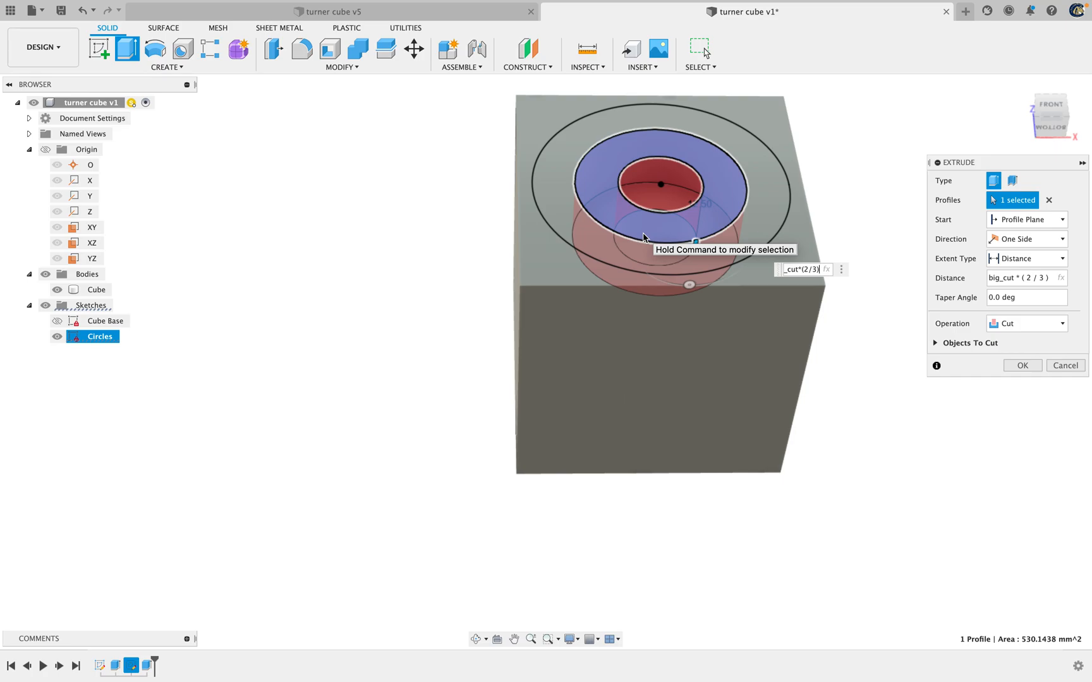
key(Return)
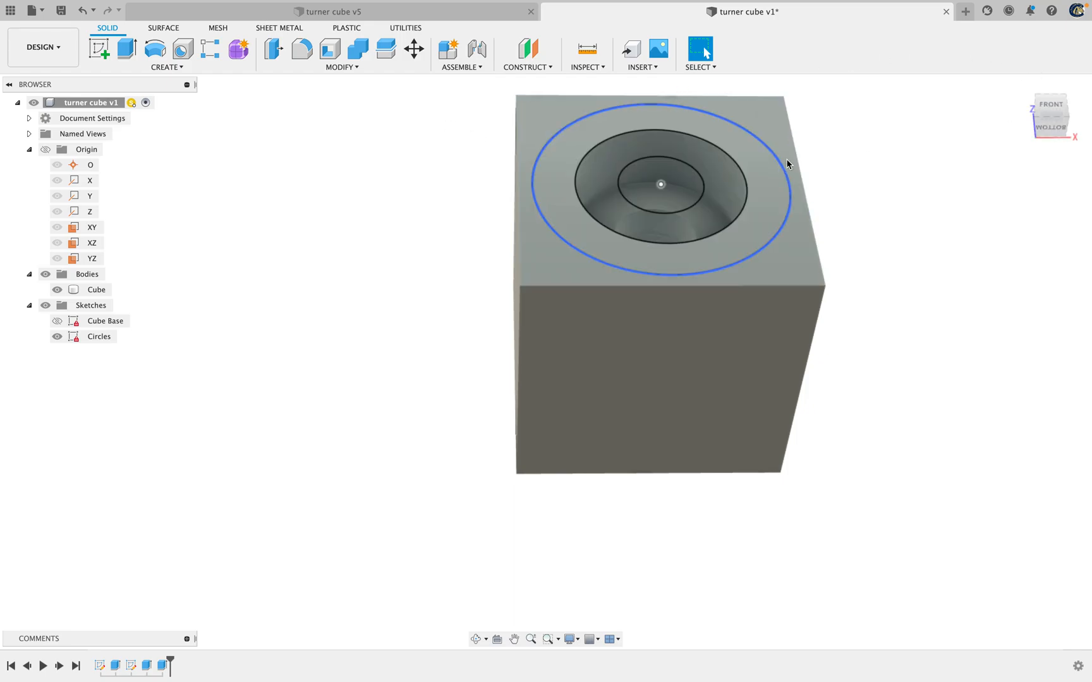
Examine the depth step between the middle ring's cut and the innermost hole up close
scroll(655, 211, down, 1)
scroll(655, 211, up, 5)
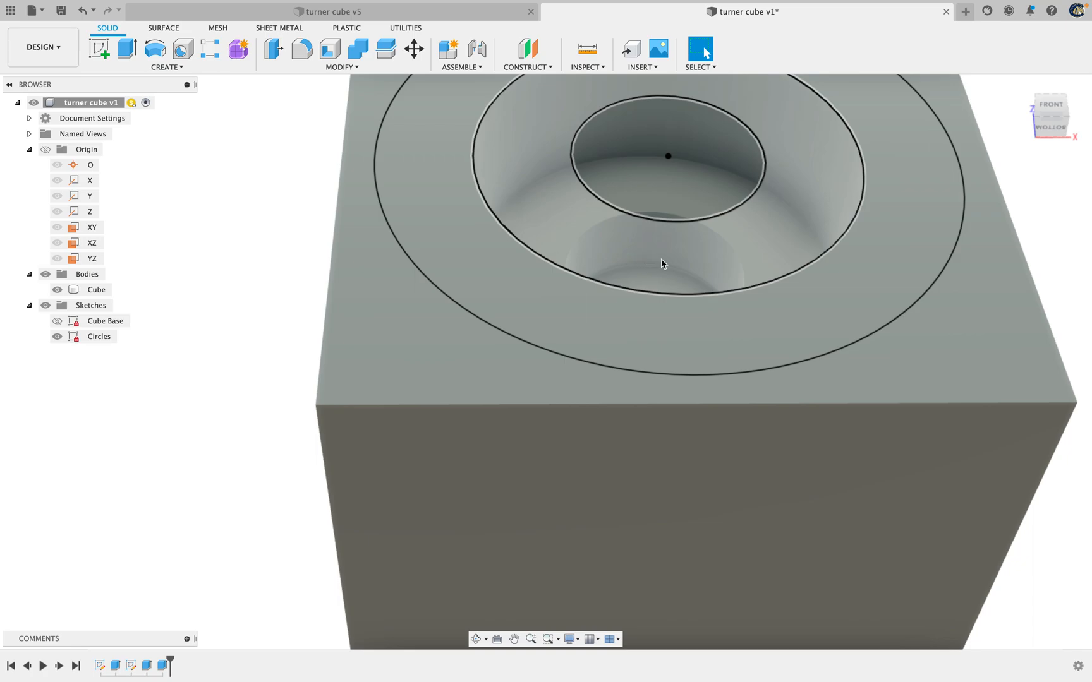
scroll(1018, 199, up, 3)
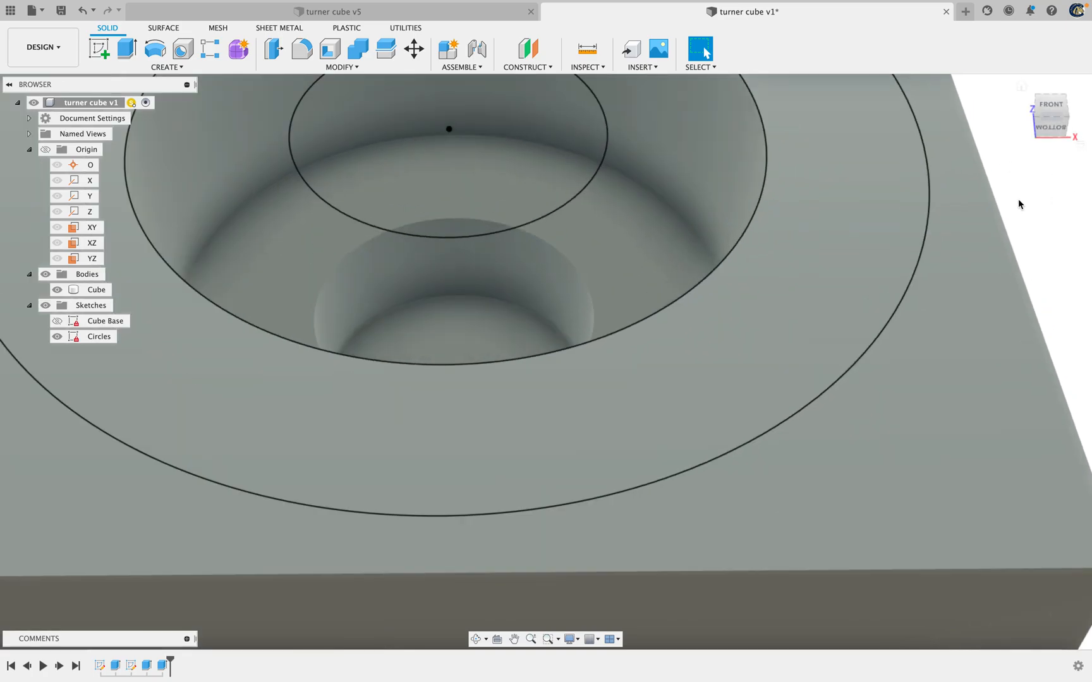
scroll(1017, 202, down, 4)
scroll(1015, 202, down, 3)
scroll(1014, 199, up, 1)
middle_drag(1019, 195, 758, 327)
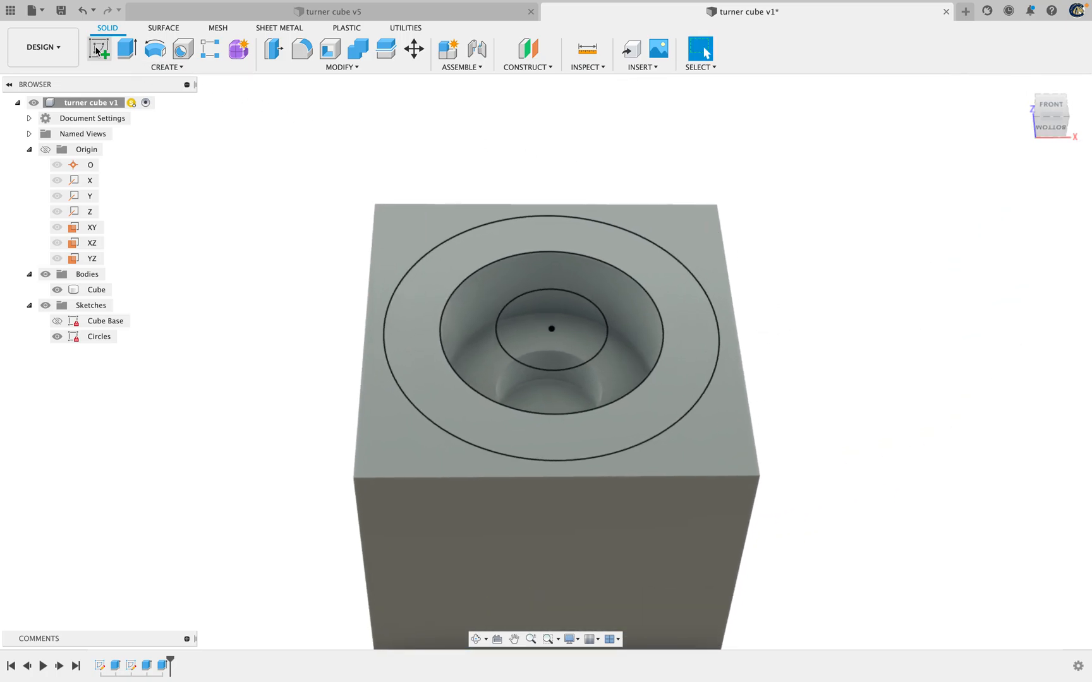
Extrude the outermost ring of the Circles sketch into the cube as a cut with distance big_cut*(1/3)
click(120, 52)
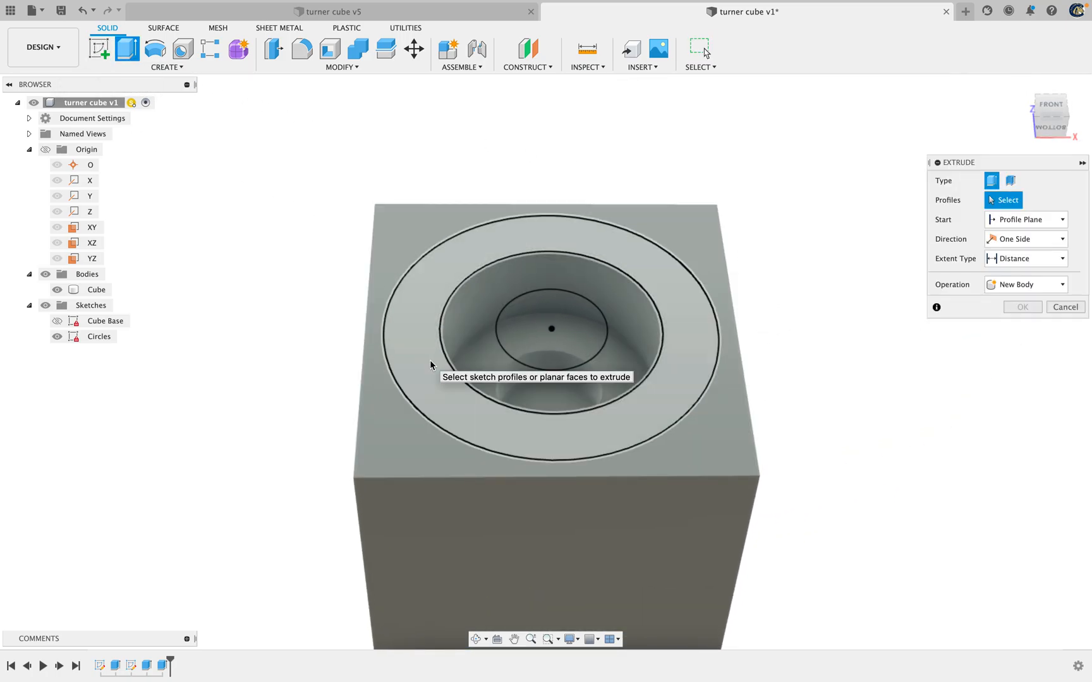
click(429, 366)
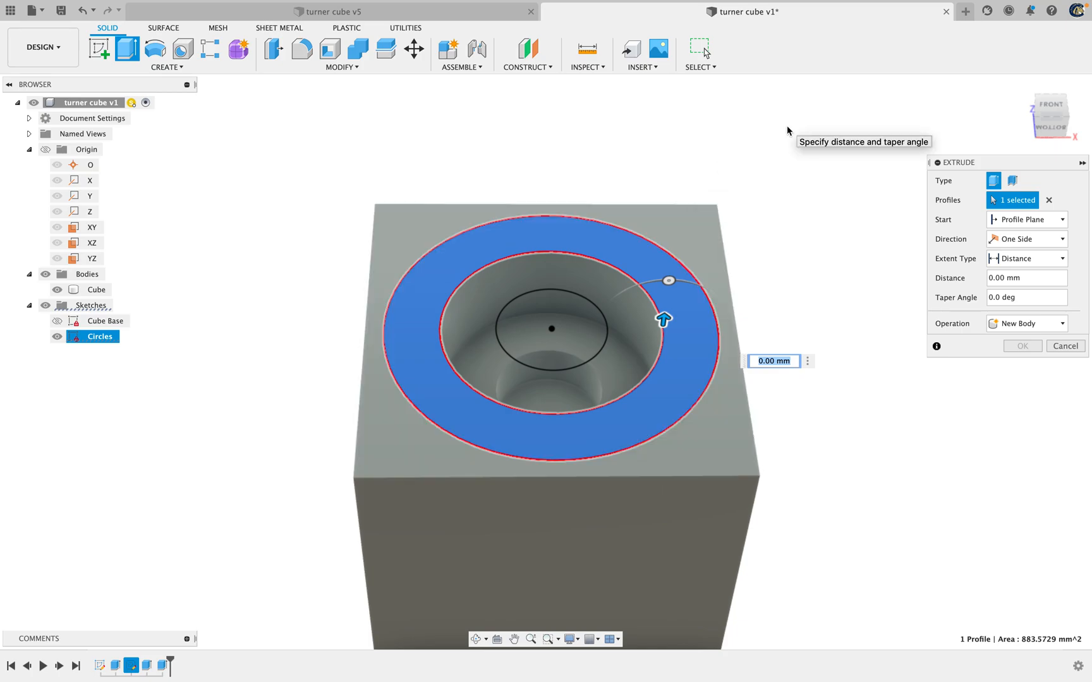
text(big_cut*)
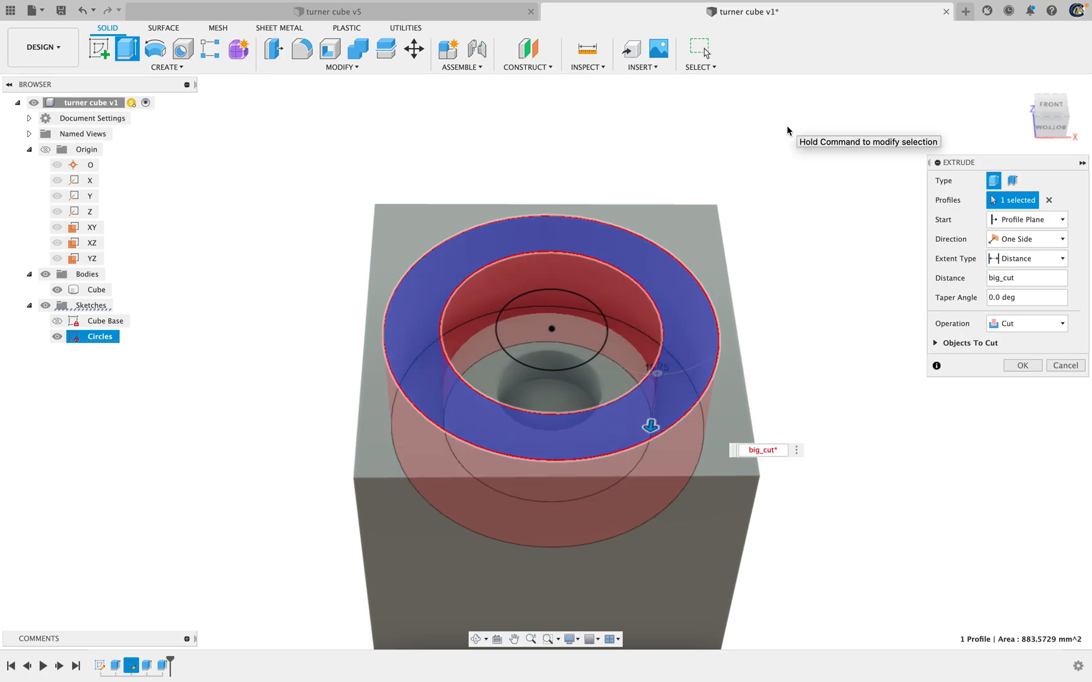
key(BackSpace)
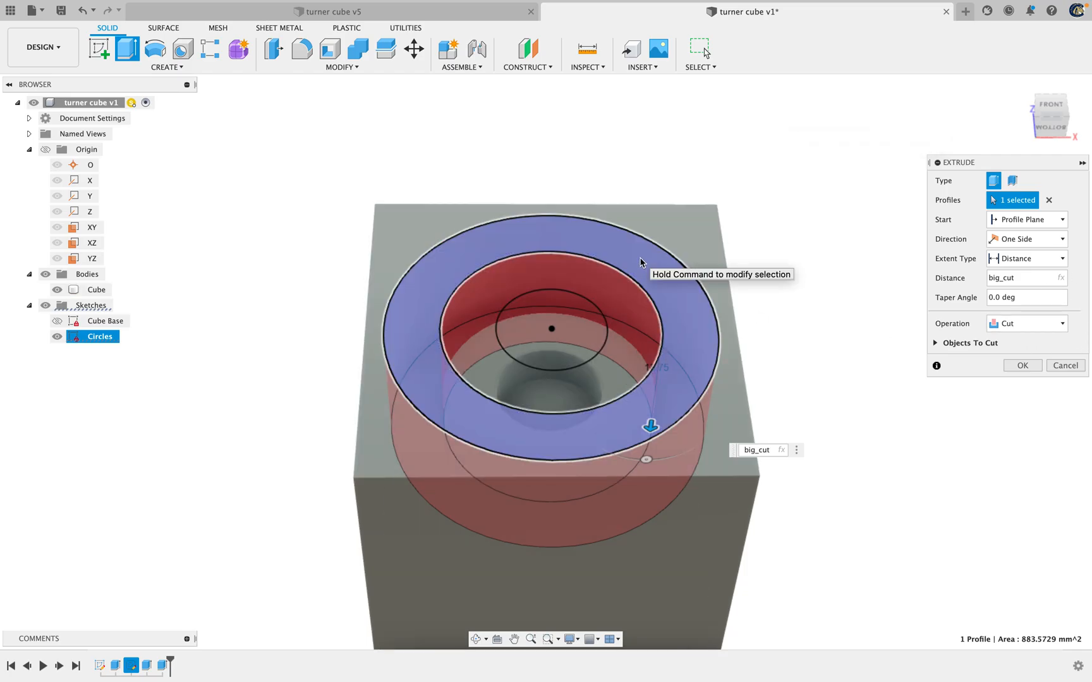
text(*(1)
key(BackSpace)
key(BackSpace)
text((1/3))
key(Return)
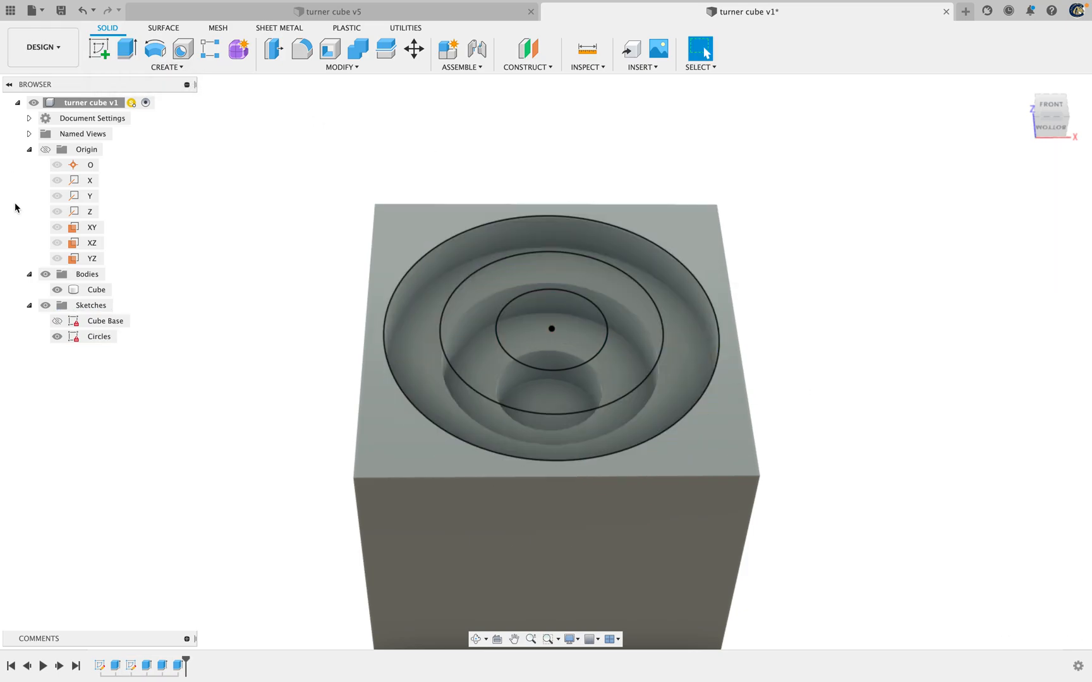
Hide the Circles sketch and view the three stepped cuts straight on from the front
click(57, 337)
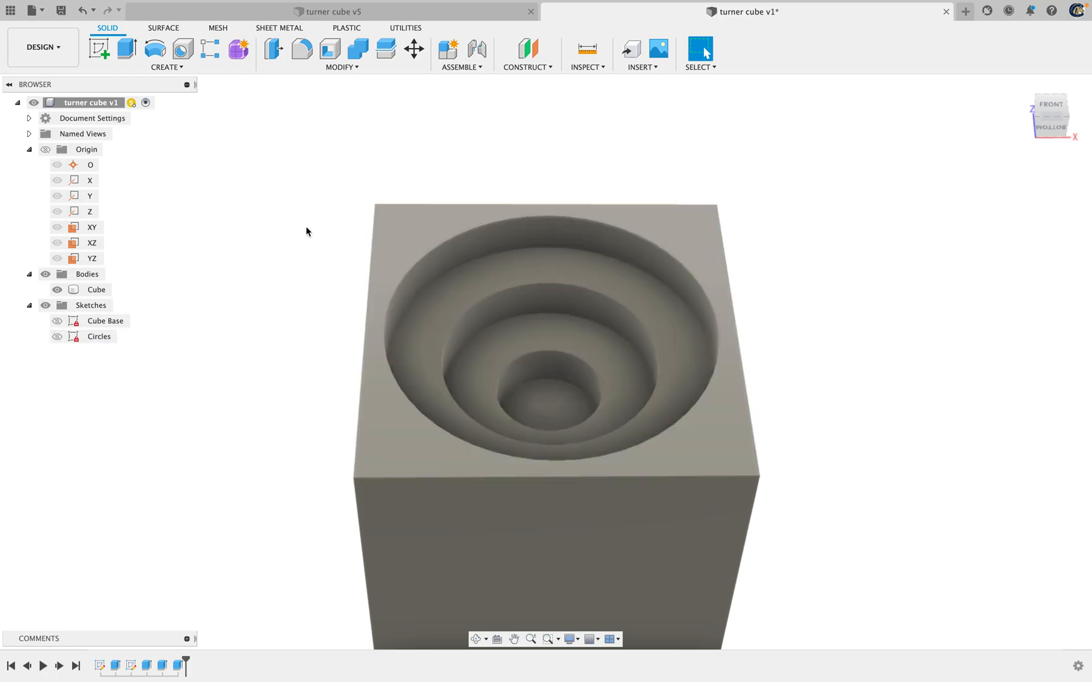
mouse_move(1051, 102)
mouse_down()
mouse_move(1043, 145)
mouse_move(1041, 108)
mouse_move(1074, 115)
mouse_move(1046, 126)
mouse_move(1043, 111)
mouse_move(987, 112)
mouse_move(985, 130)
mouse_move(1040, 118)
mouse_up()
click(1057, 116)
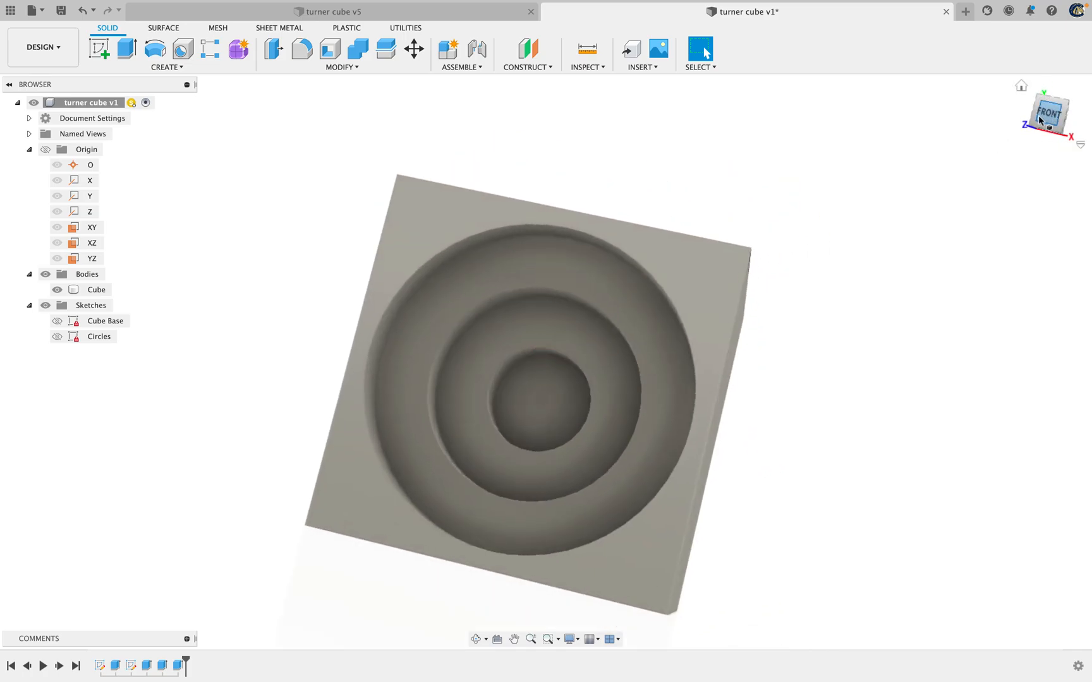
click(1043, 111)
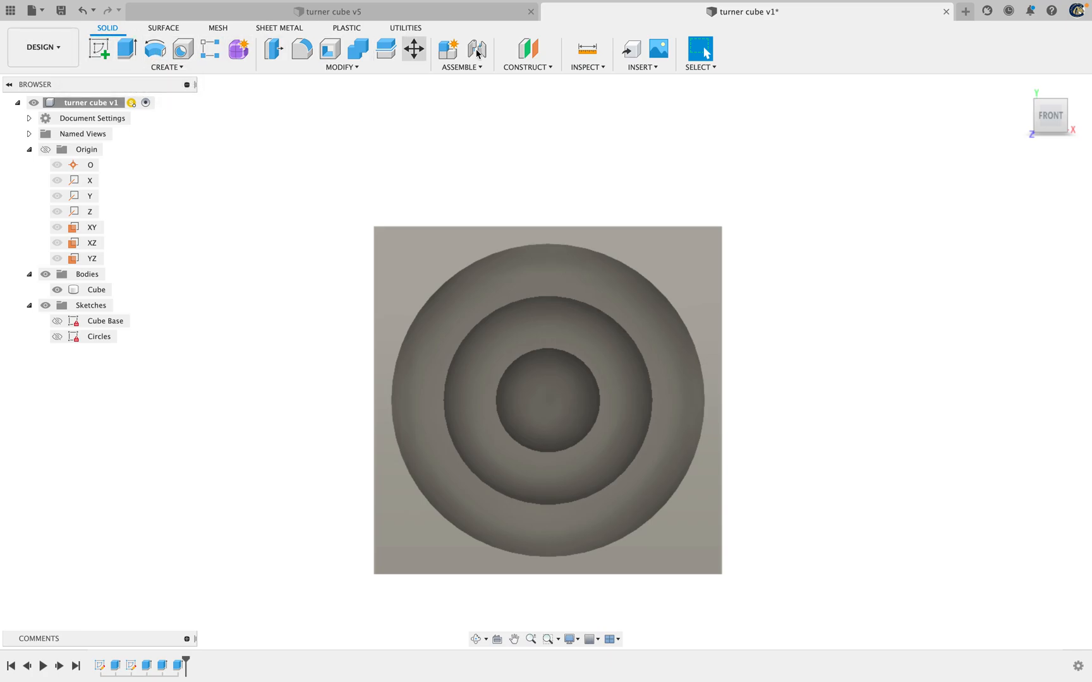
Start a circular pattern of type Features with the three concentric extruded cuts as its objects
click(190, 68)
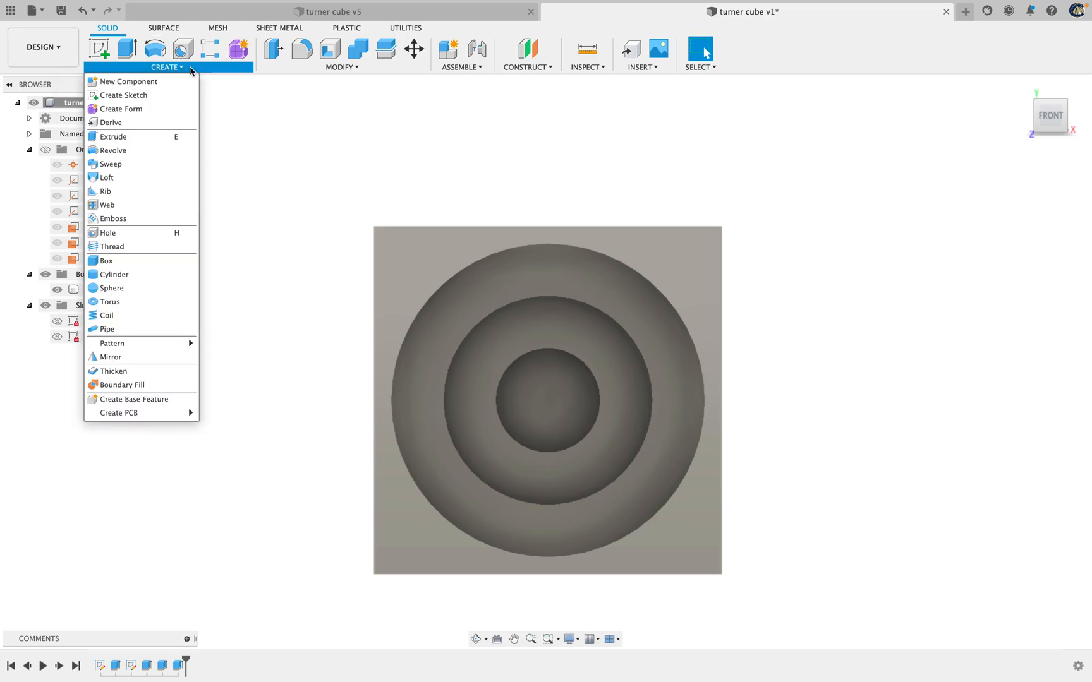
mouse_move(120, 347)
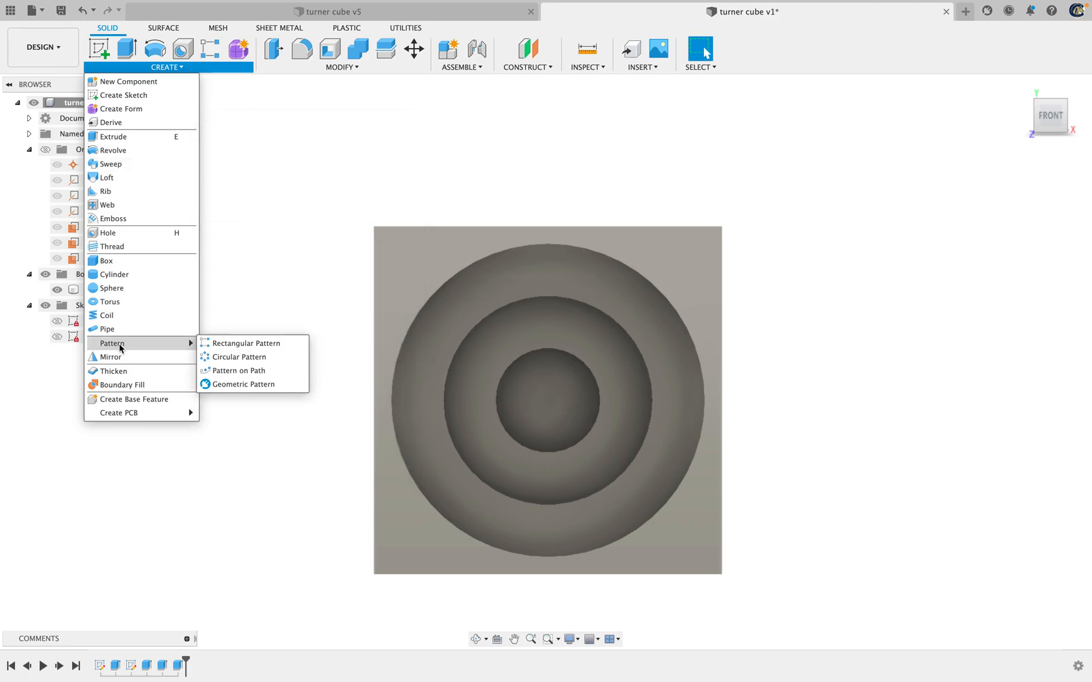
click(254, 359)
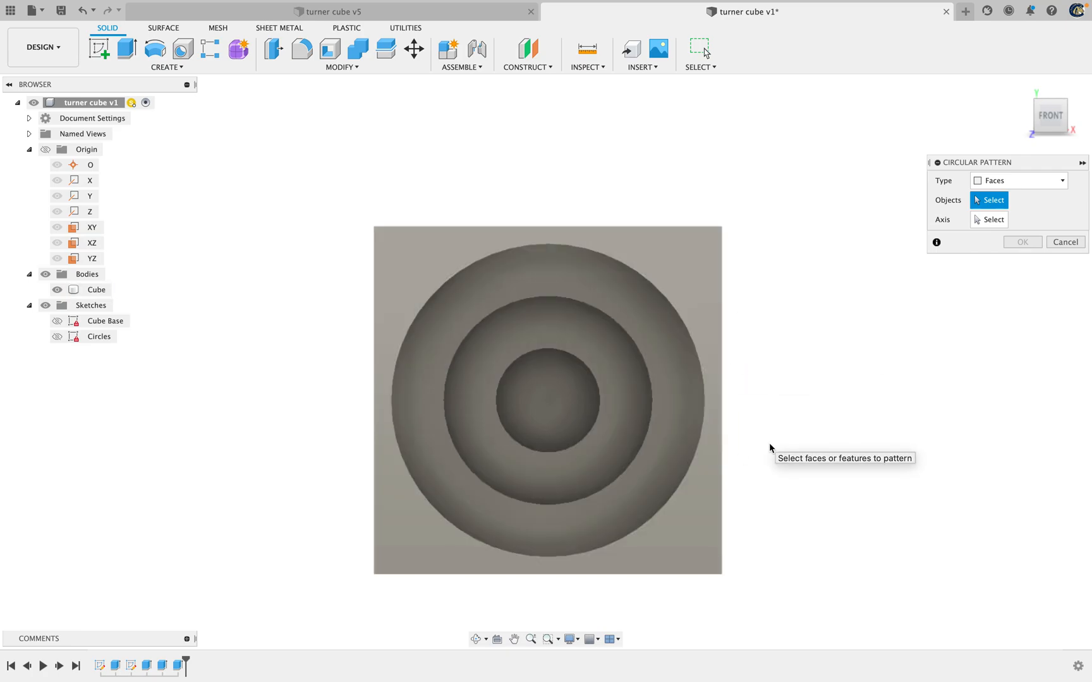
click(999, 186)
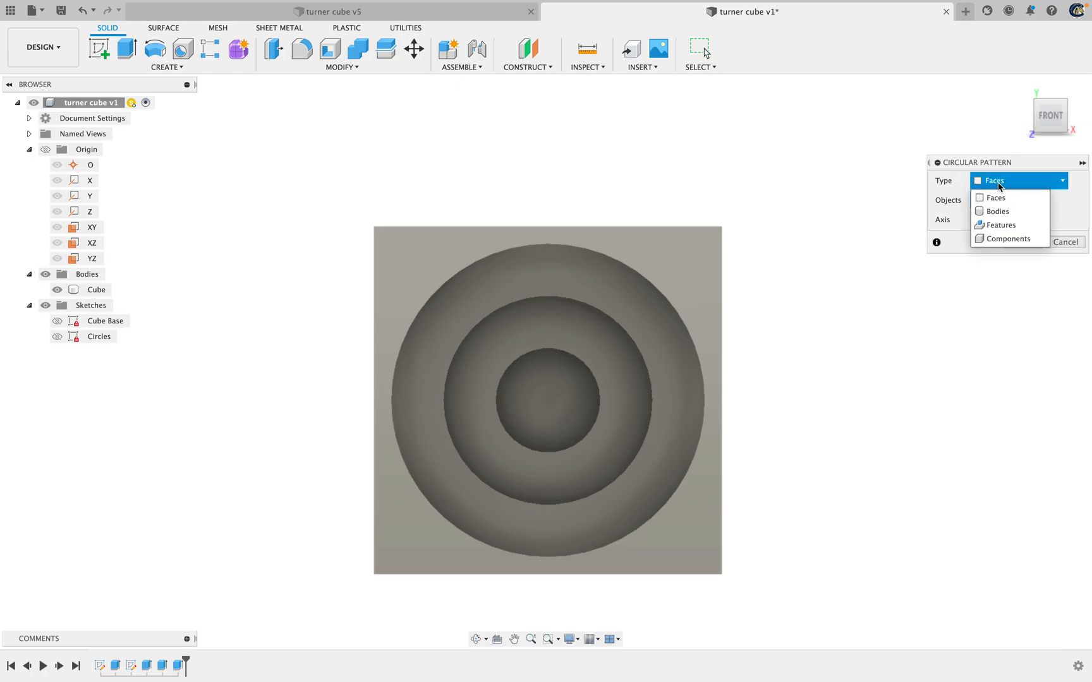
click(998, 226)
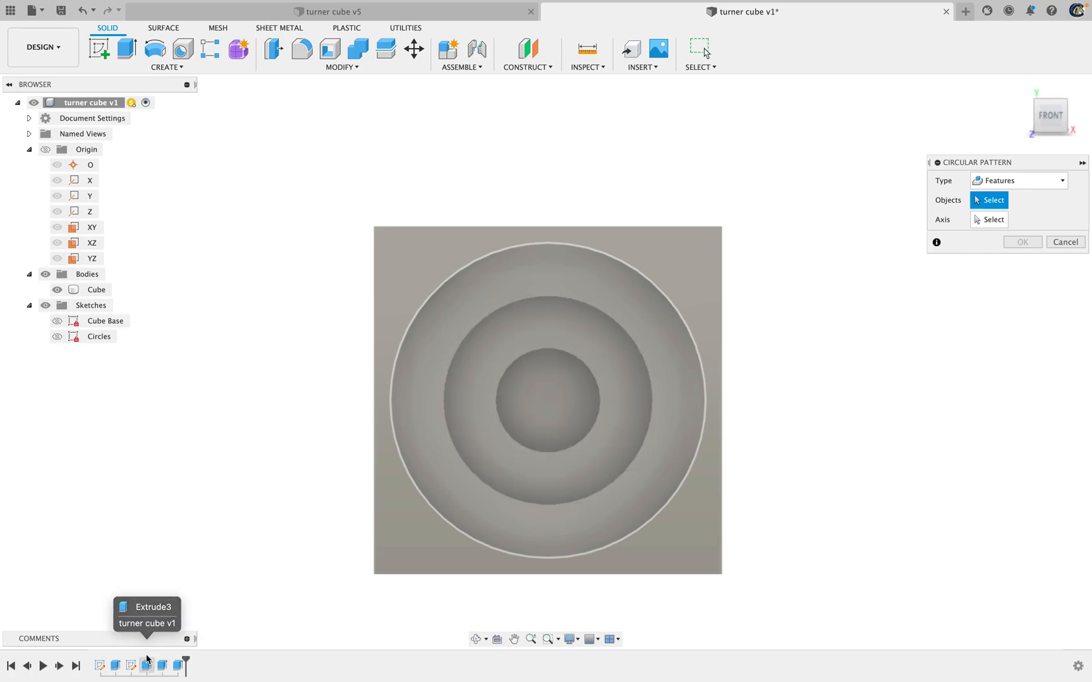
click(182, 667)
click(146, 667)
click(147, 667)
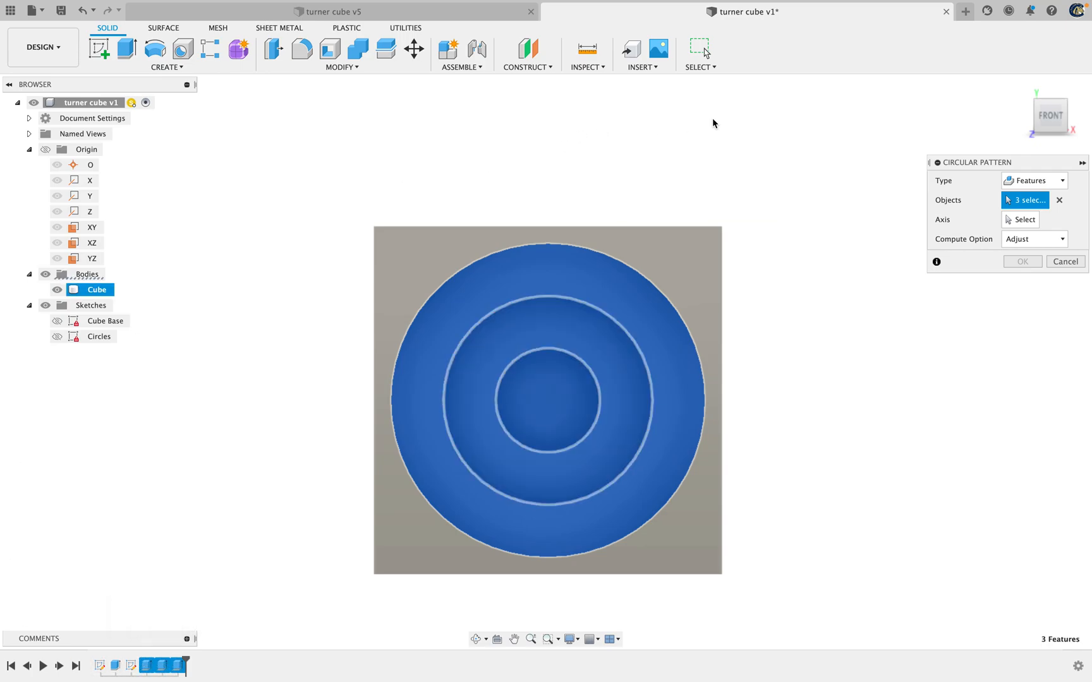
Activate axis selection for the pattern and view the cube's four sides in turn, ending back at the front, to judge the rotation axis
mouse_move(1051, 109)
mouse_down()
mouse_move(1045, 121)
mouse_move(1015, 119)
mouse_move(1044, 123)
mouse_up()
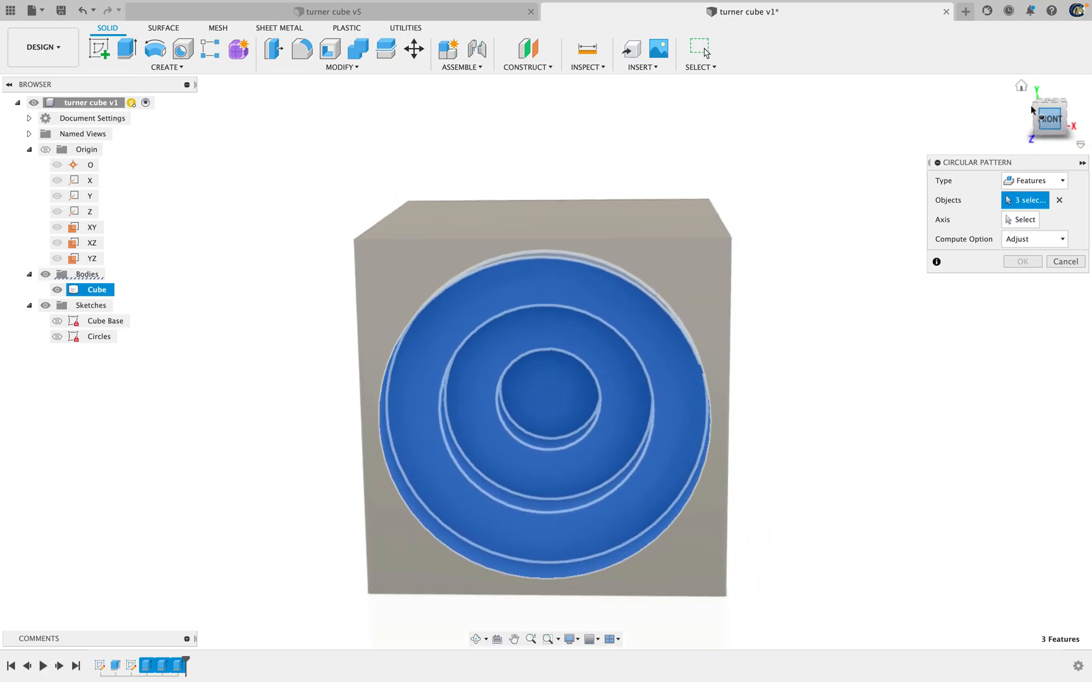
click(1019, 220)
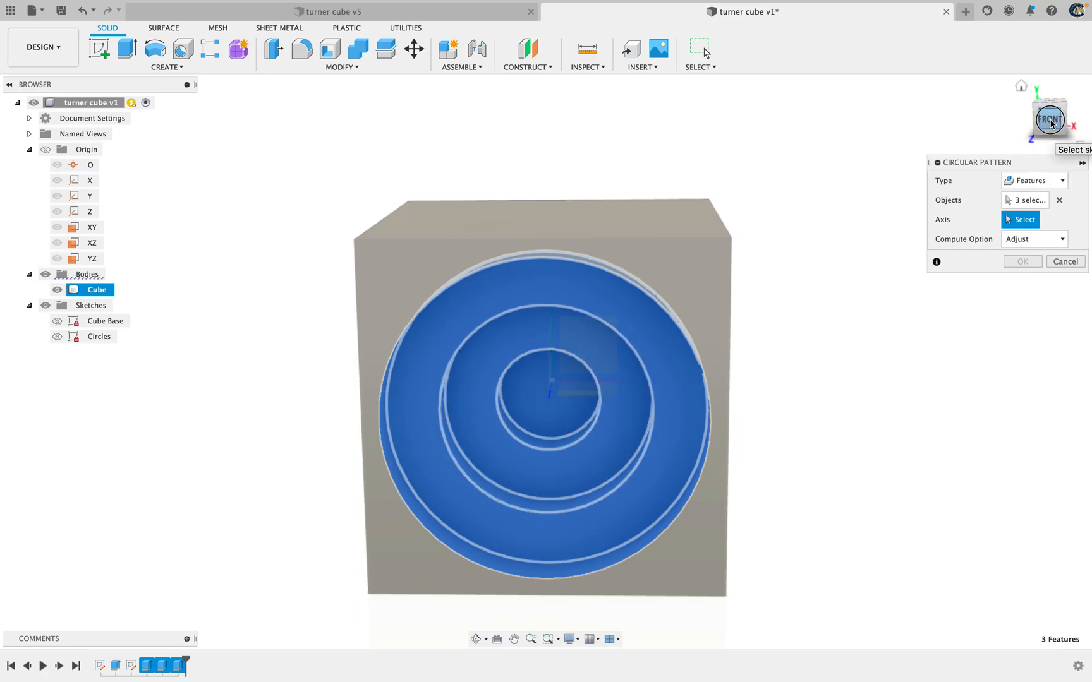
click(1050, 116)
click(1073, 117)
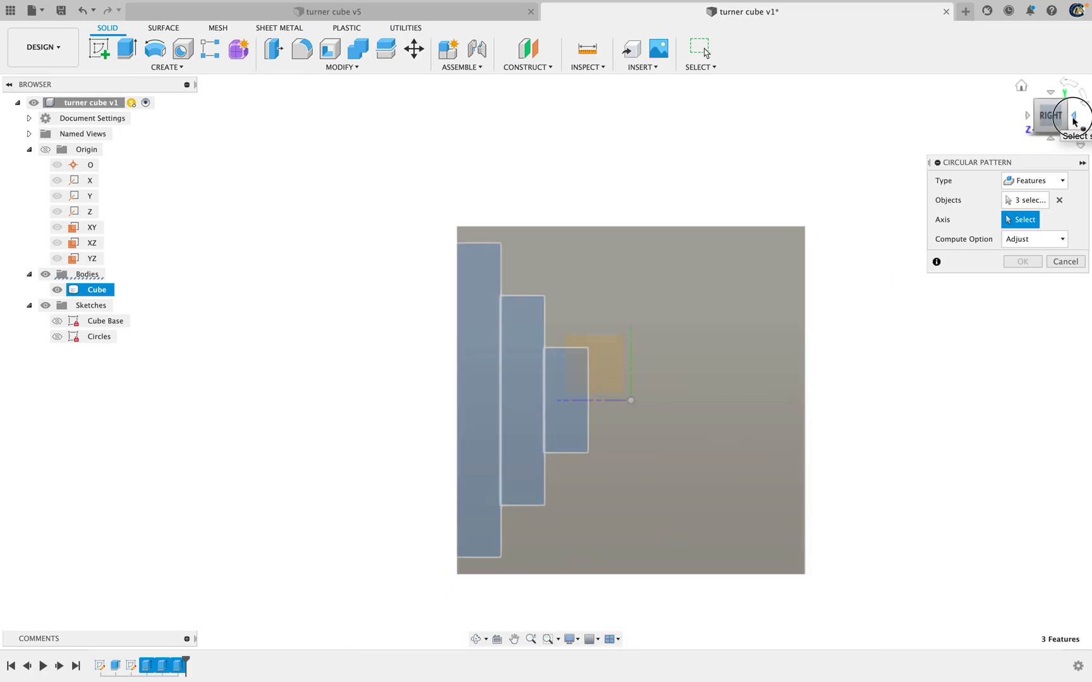
click(1074, 117)
click(1074, 118)
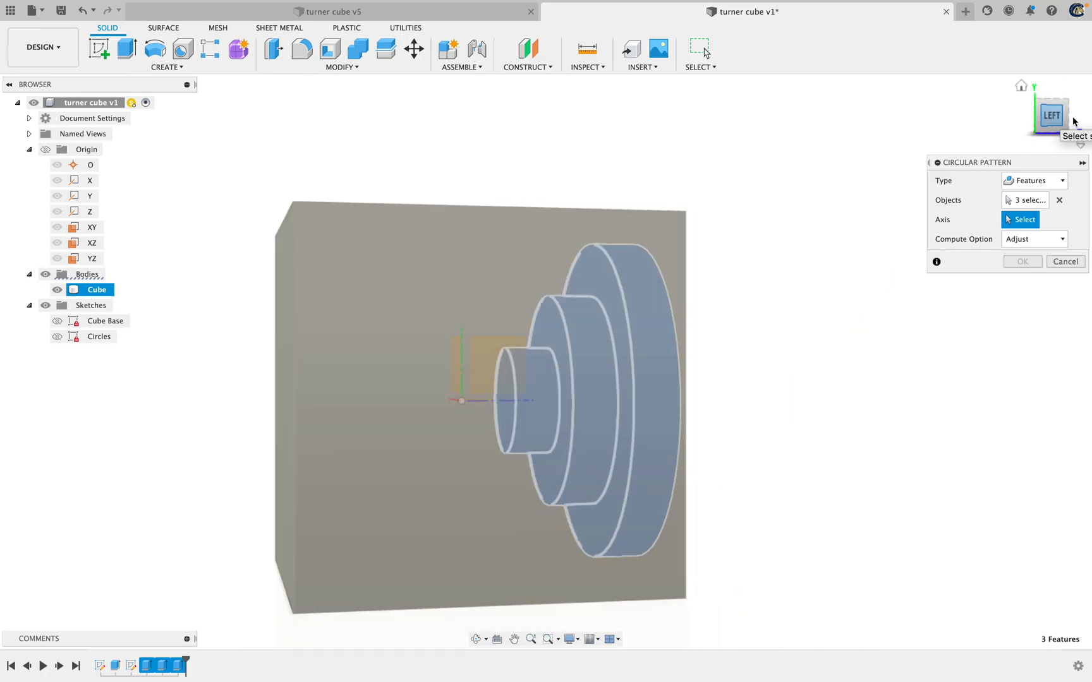
click(1073, 118)
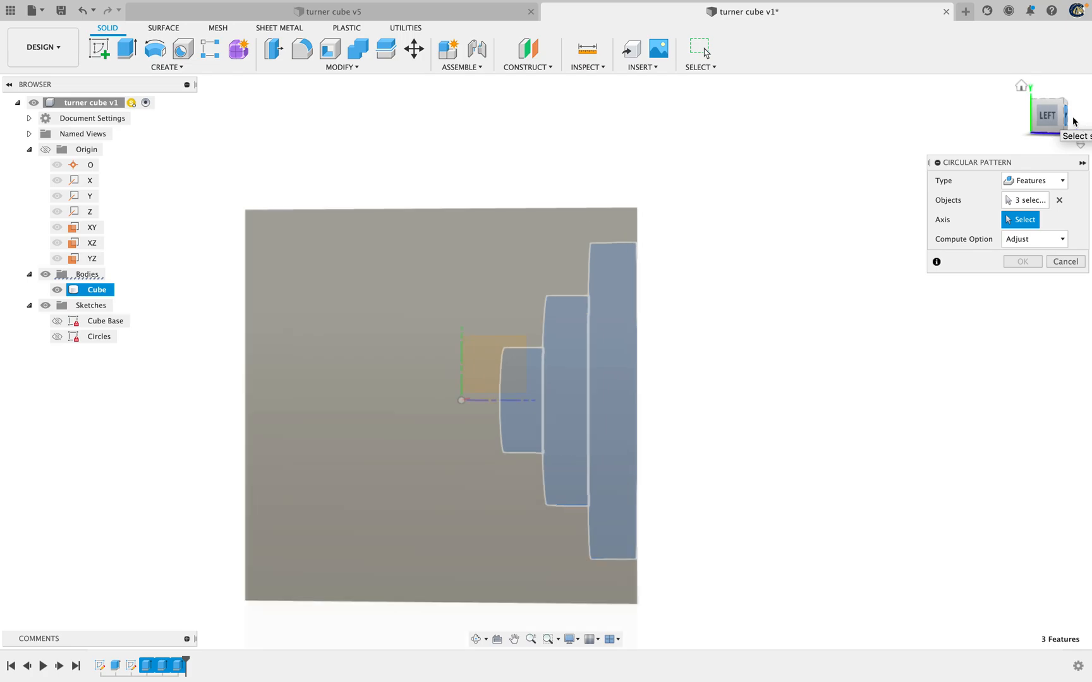
click(1073, 118)
click(1074, 119)
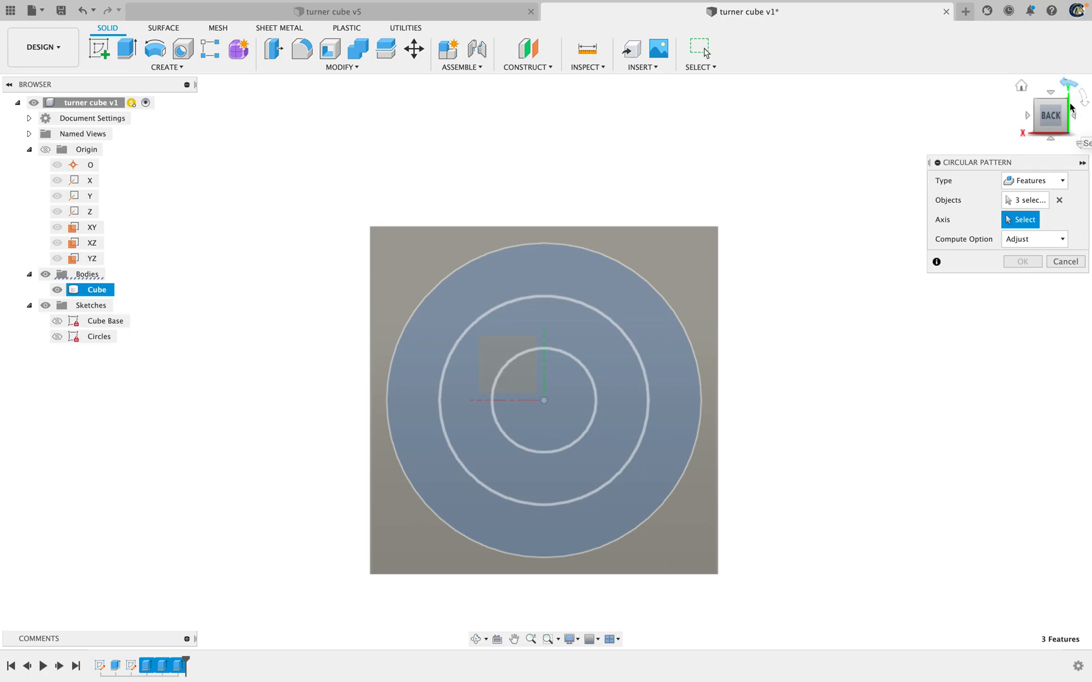
click(1073, 117)
click(1074, 117)
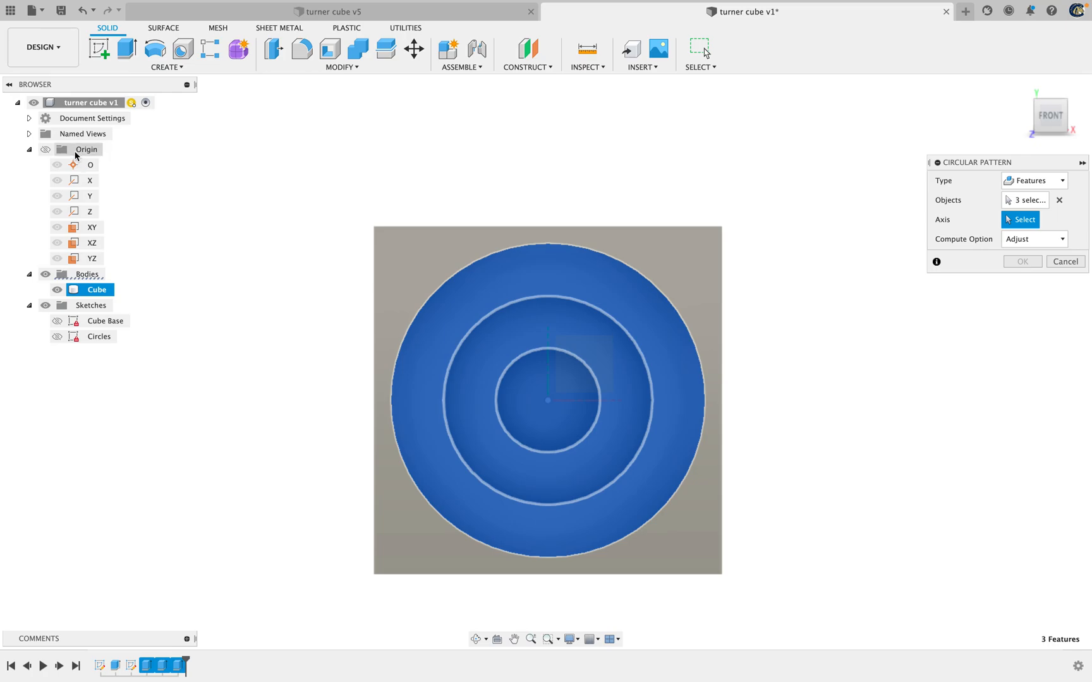
Pattern the three cuts around the origin's Y axis with full angular spacing and a quantity of 4, and apply it
click(88, 200)
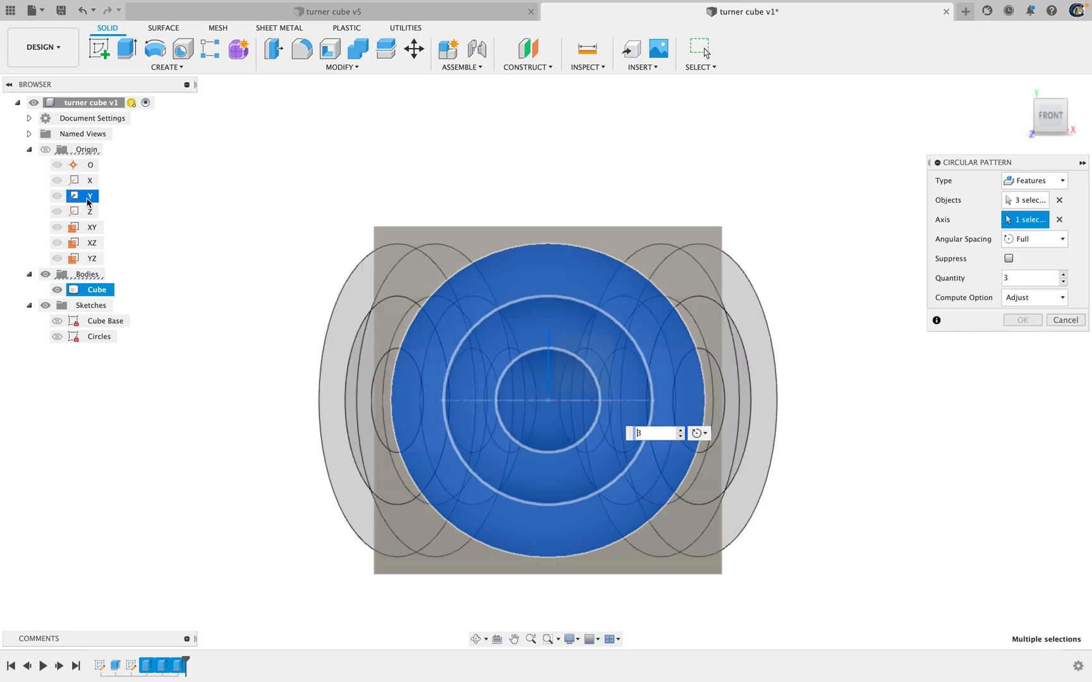
mouse_move(1051, 114)
mouse_down()
mouse_move(1041, 187)
mouse_move(1043, 173)
mouse_move(1077, 166)
mouse_up()
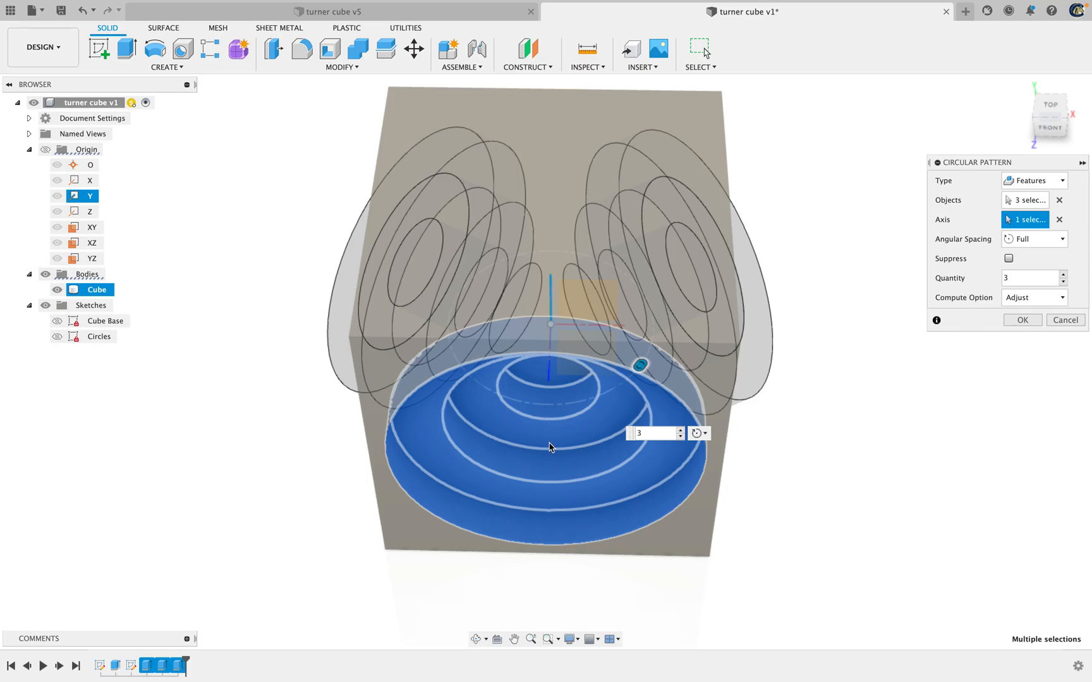
click(648, 435)
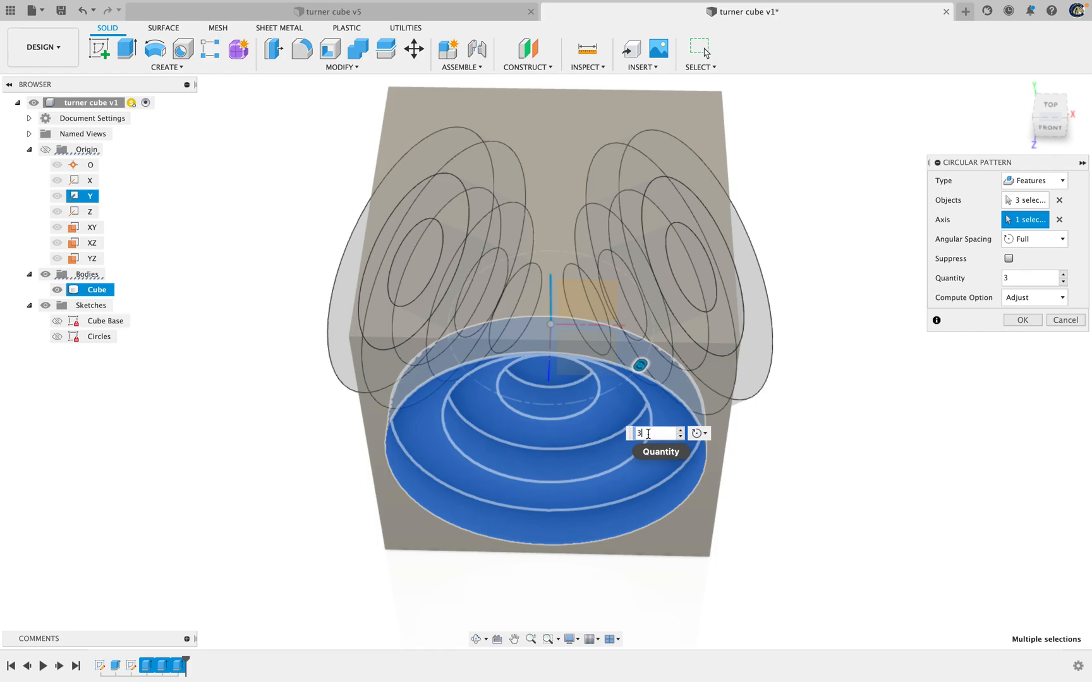
click(681, 431)
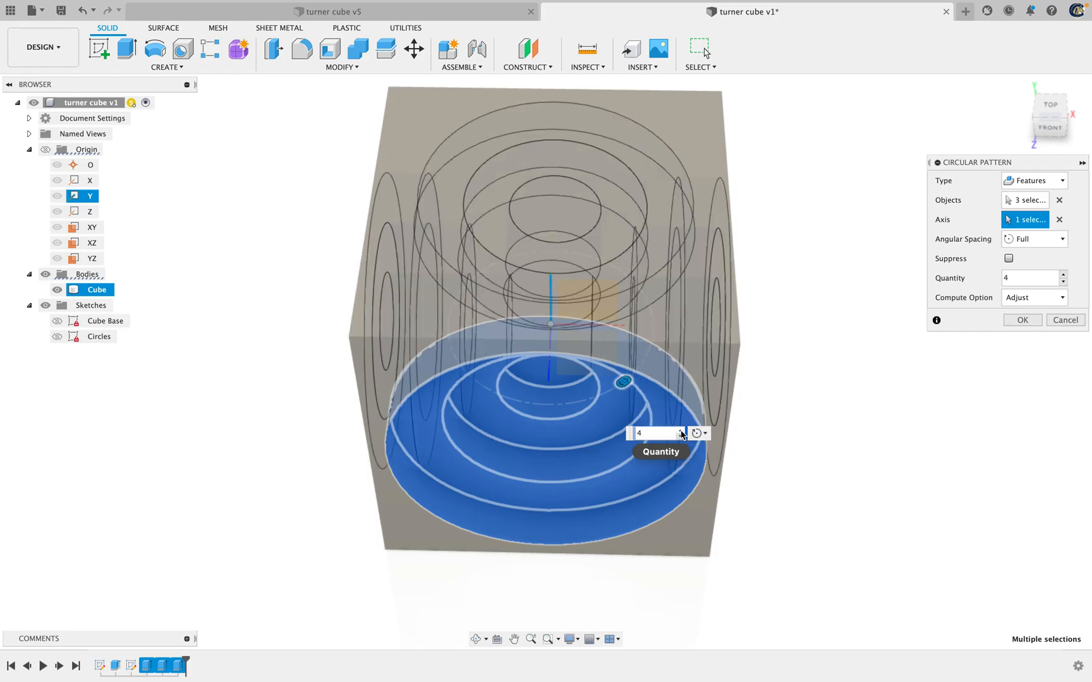
mouse_move(1045, 106)
mouse_down()
mouse_move(1001, 96)
mouse_move(1016, 193)
mouse_move(1046, 119)
mouse_up()
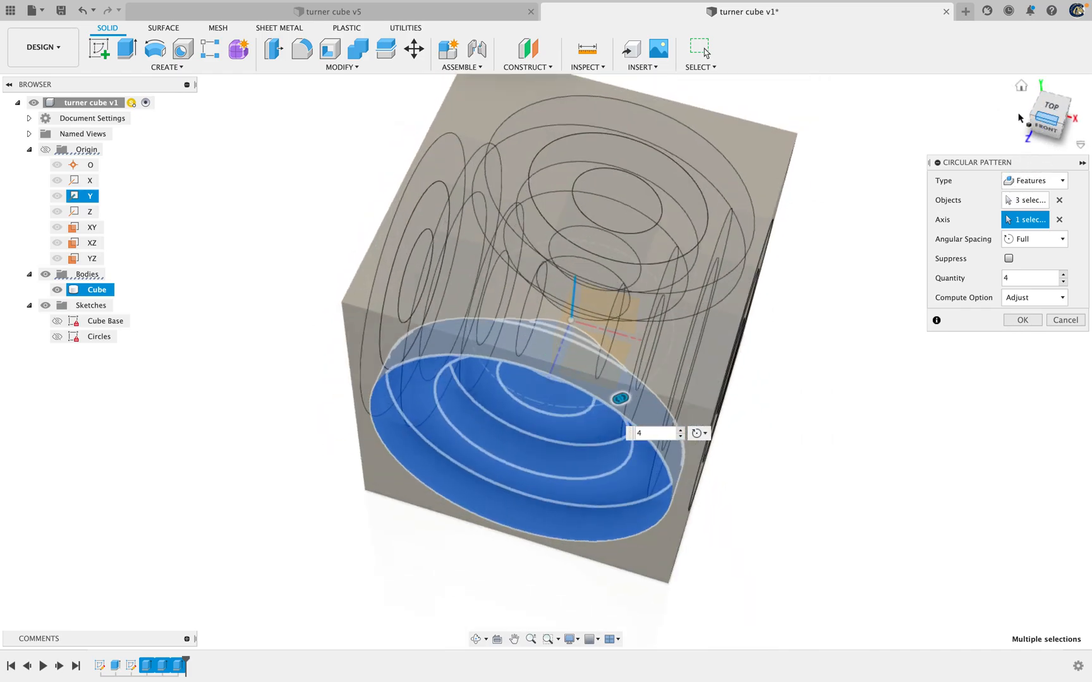
click(1023, 320)
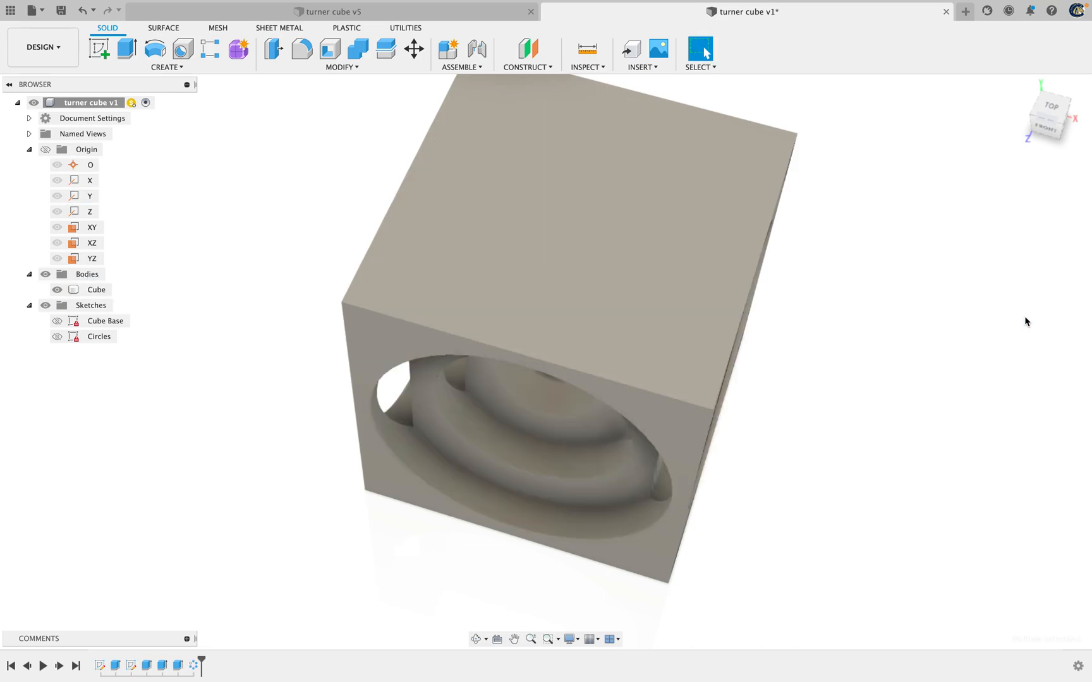
Start a second circular pattern of type Features with the same three extruded cuts as its objects
mouse_move(1046, 131)
mouse_down()
mouse_move(1012, 85)
mouse_move(958, 69)
mouse_move(897, 68)
mouse_move(1010, 100)
mouse_move(932, 88)
mouse_move(943, 103)
mouse_move(922, 110)
mouse_up()
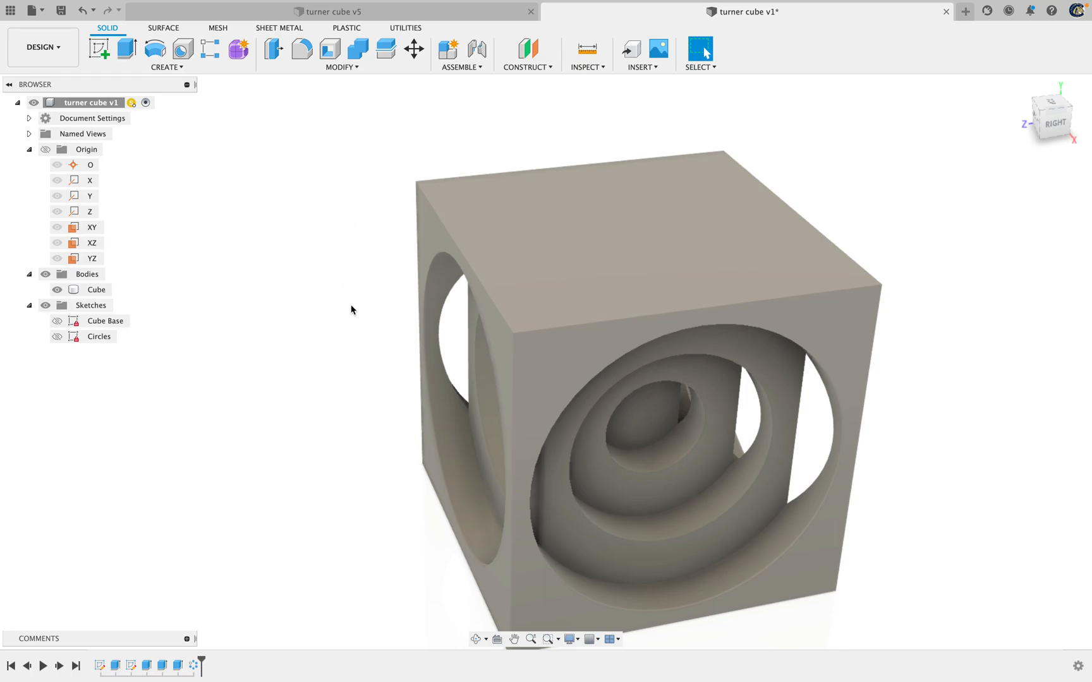
click(181, 68)
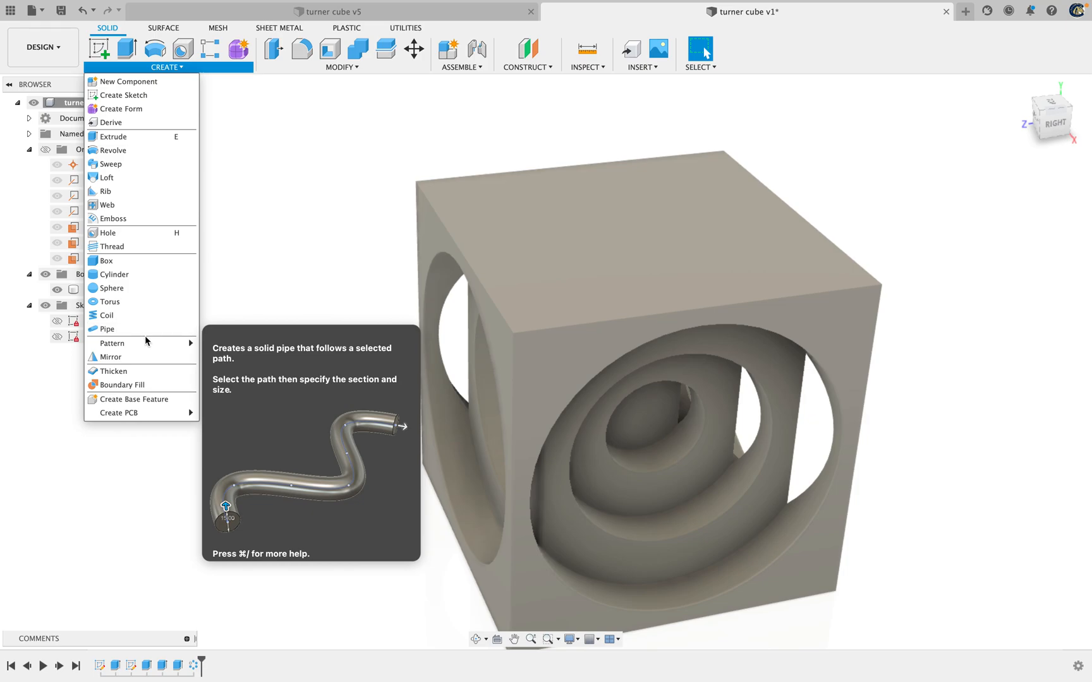
mouse_move(146, 341)
click(270, 358)
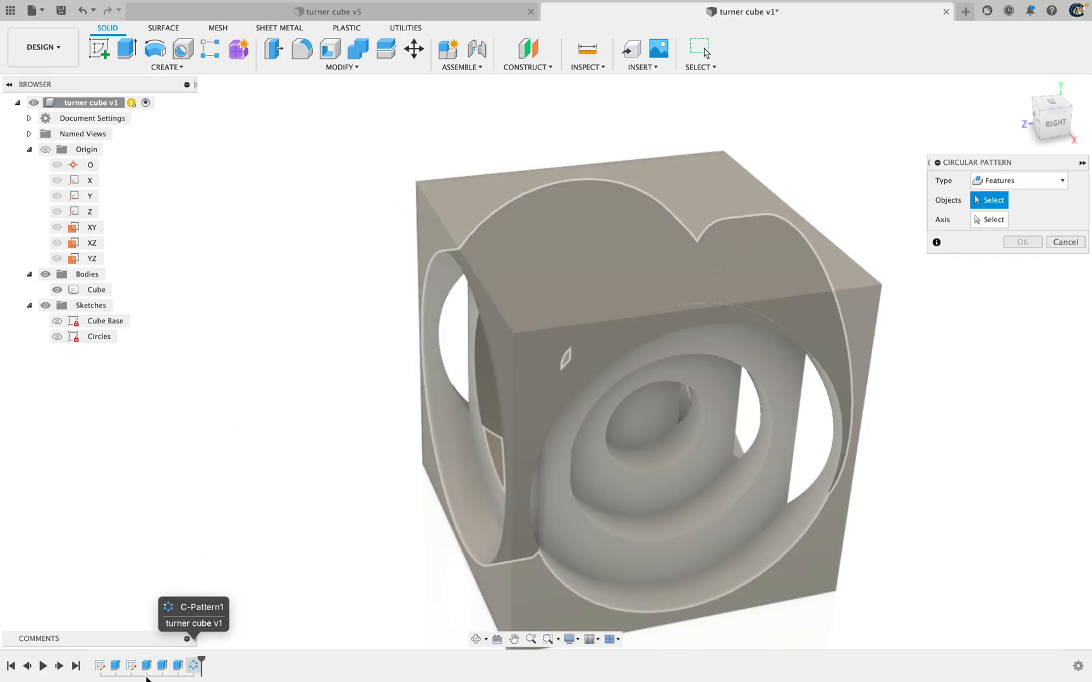
click(179, 667)
click(162, 667)
click(150, 668)
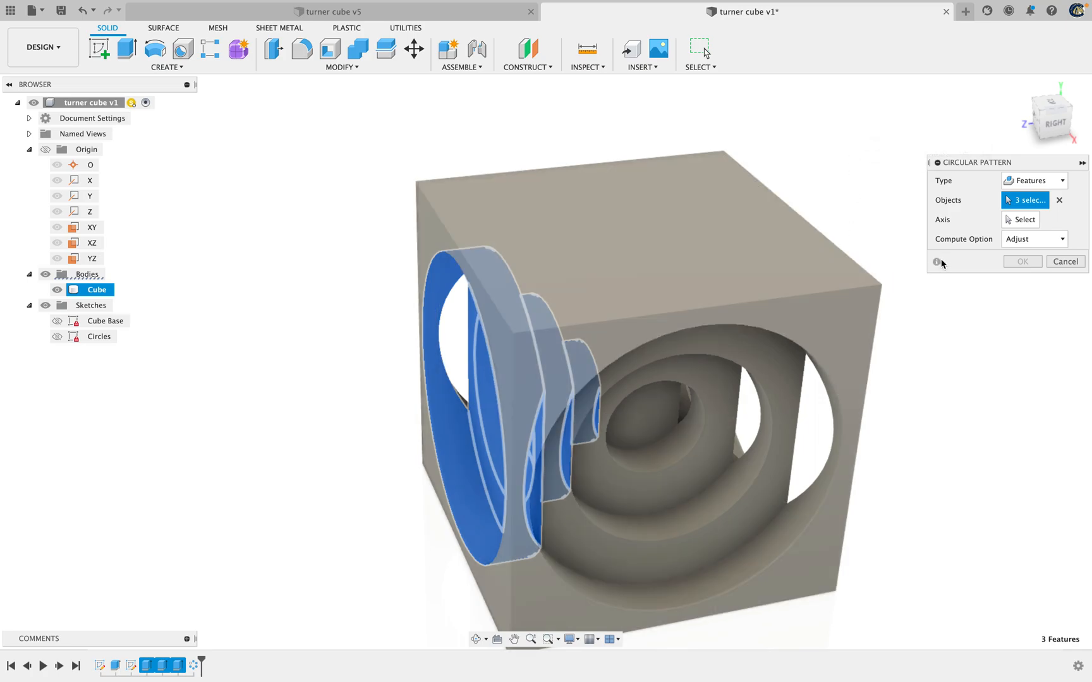
Pattern the three cuts around the origin's X axis with full angular spacing and a quantity of 4, and apply it
click(1023, 220)
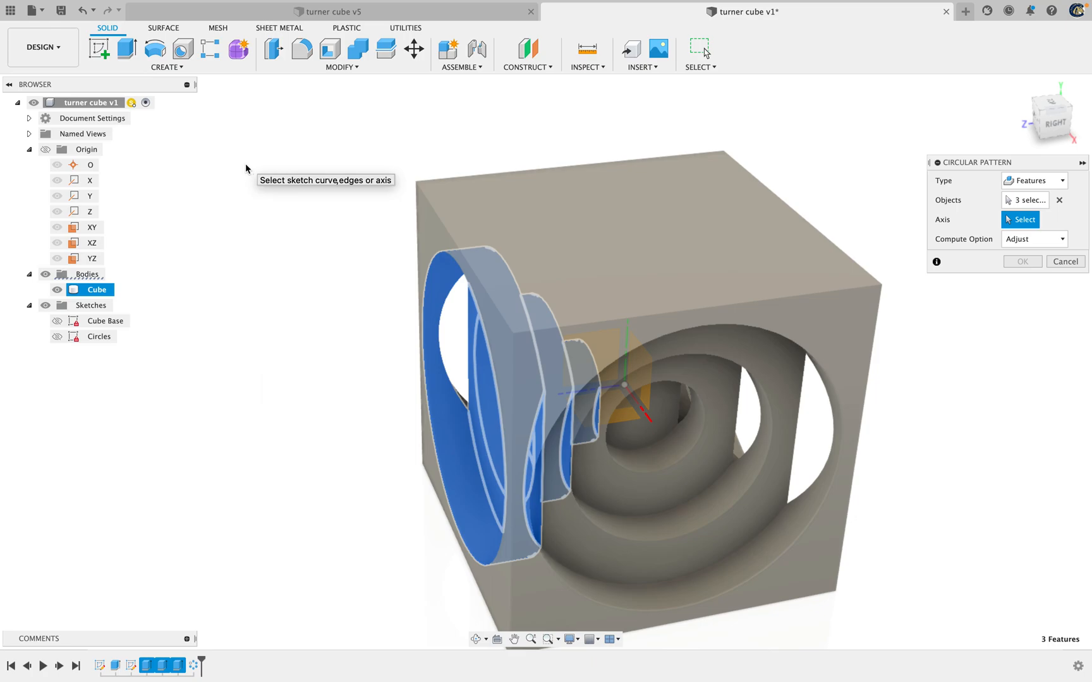
click(92, 185)
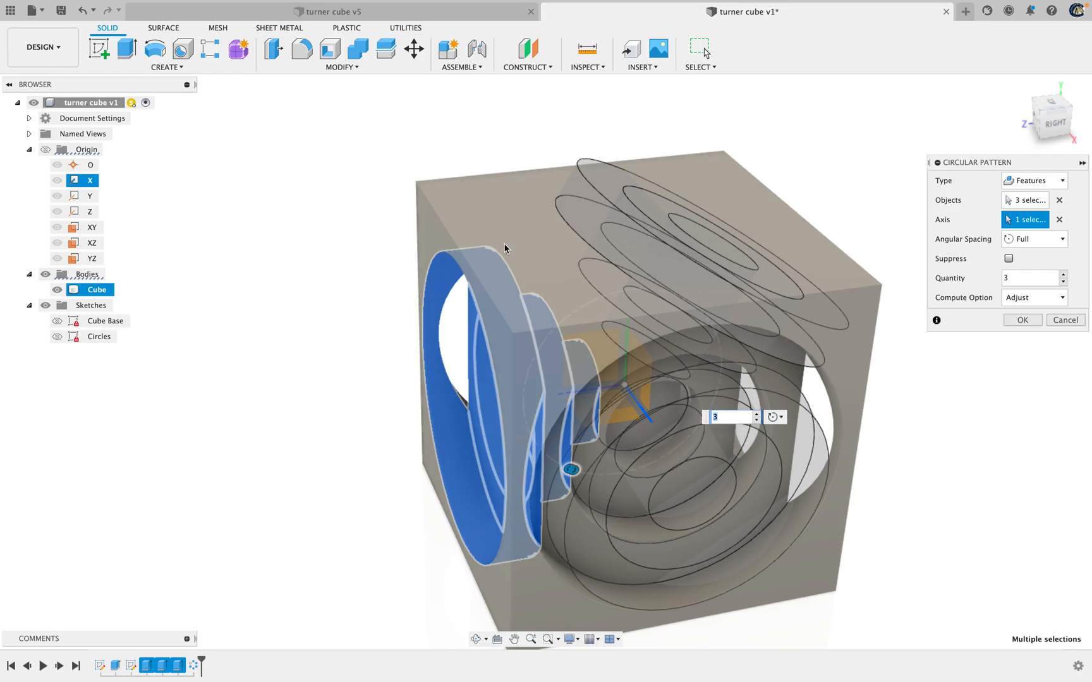
click(757, 414)
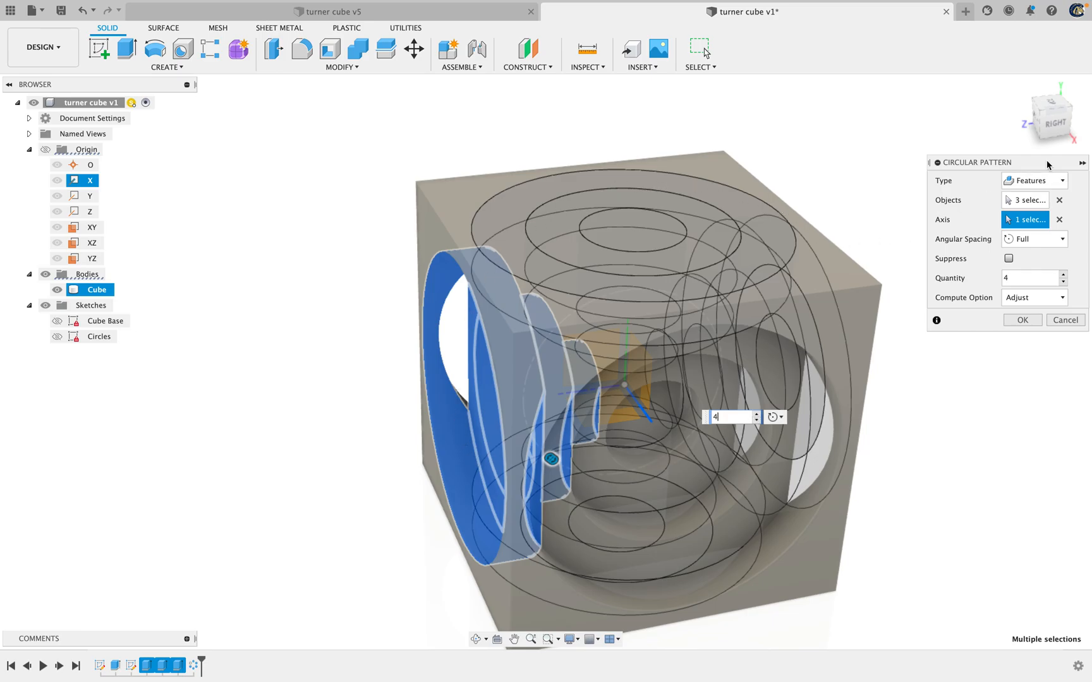
drag(1052, 119, 636, 178)
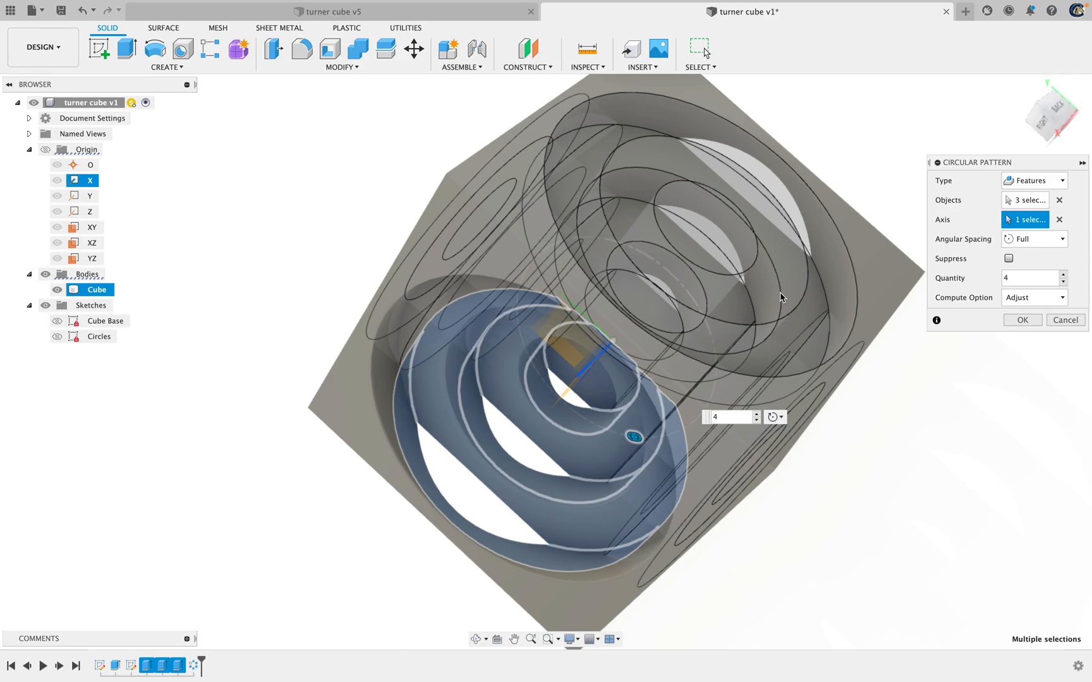
drag(1052, 116, 1015, 101)
click(1022, 87)
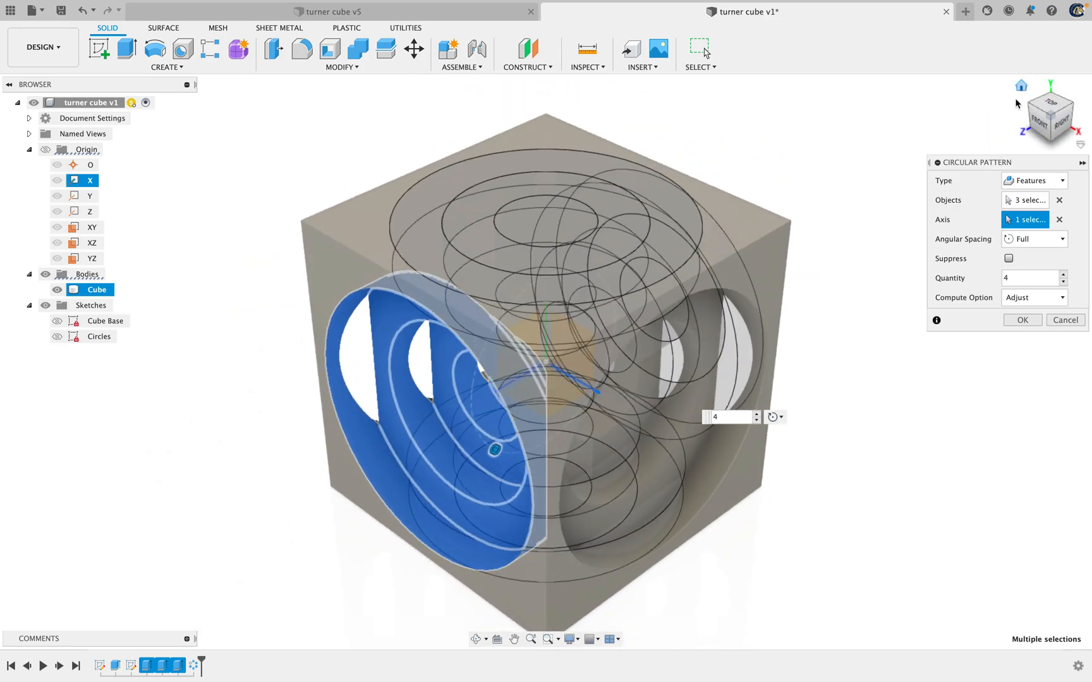
click(1021, 320)
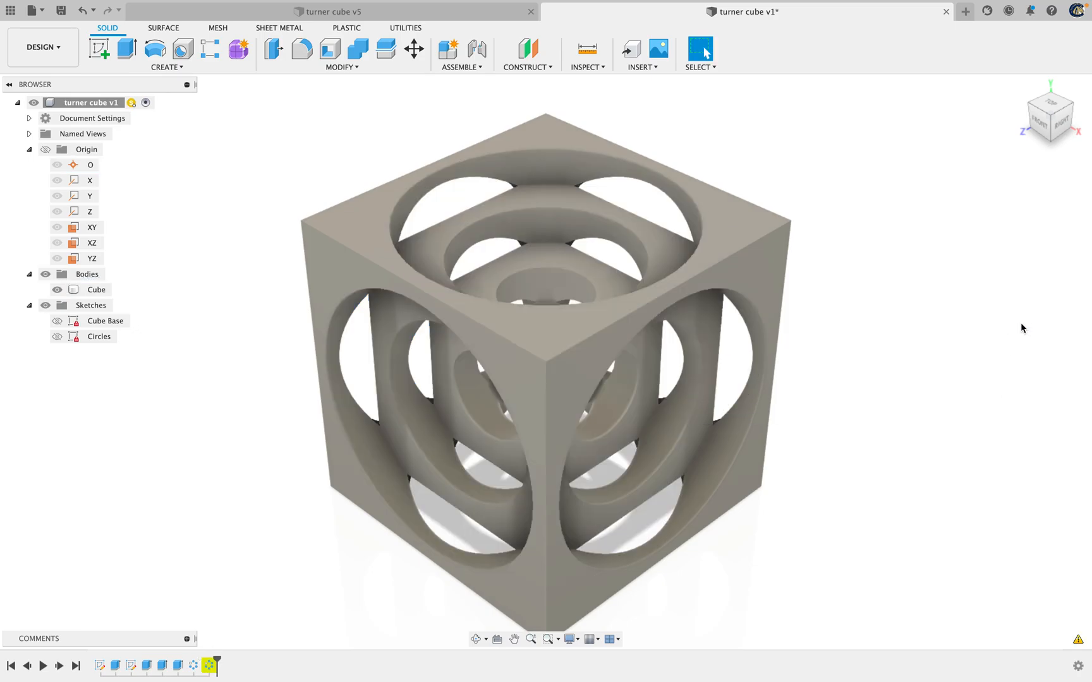
Edit the second circular pattern in the timeline to use the Identical compute option, and apply the change
mouse_move(1043, 117)
shift+middle_down()
mouse_move(1013, 68)
mouse_move(897, 100)
mouse_move(992, 99)
mouse_move(861, 105)
mouse_move(928, 120)
mouse_move(1007, 107)
mouse_move(997, 88)
mouse_move(943, 108)
shift+middle_up()
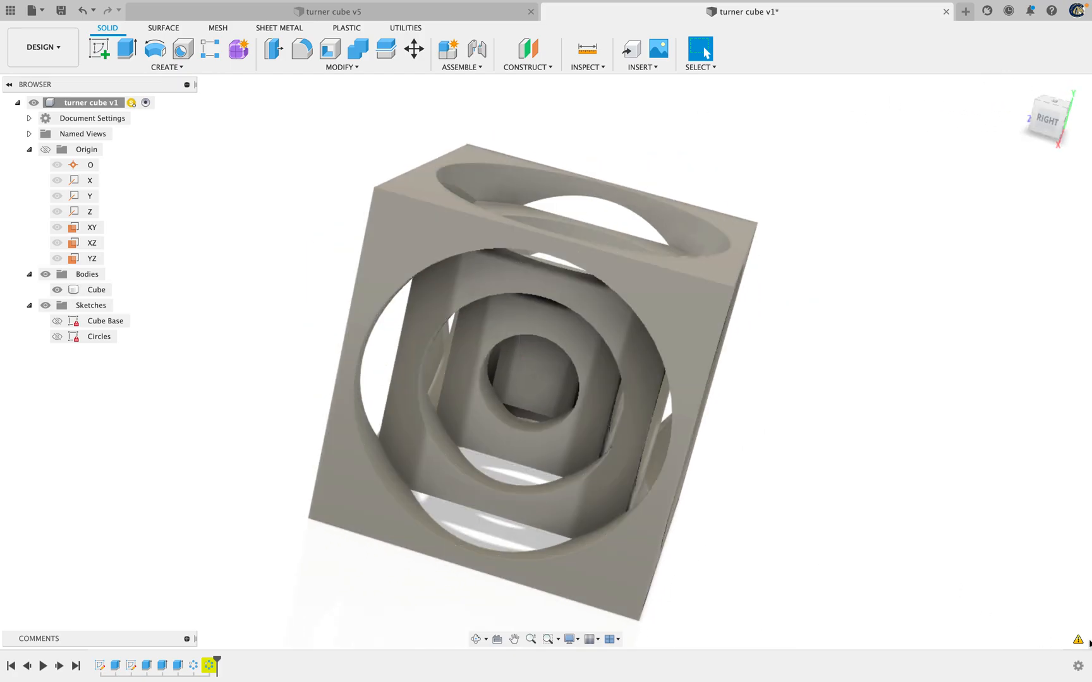
mouse_move(1081, 641)
right_click(211, 666)
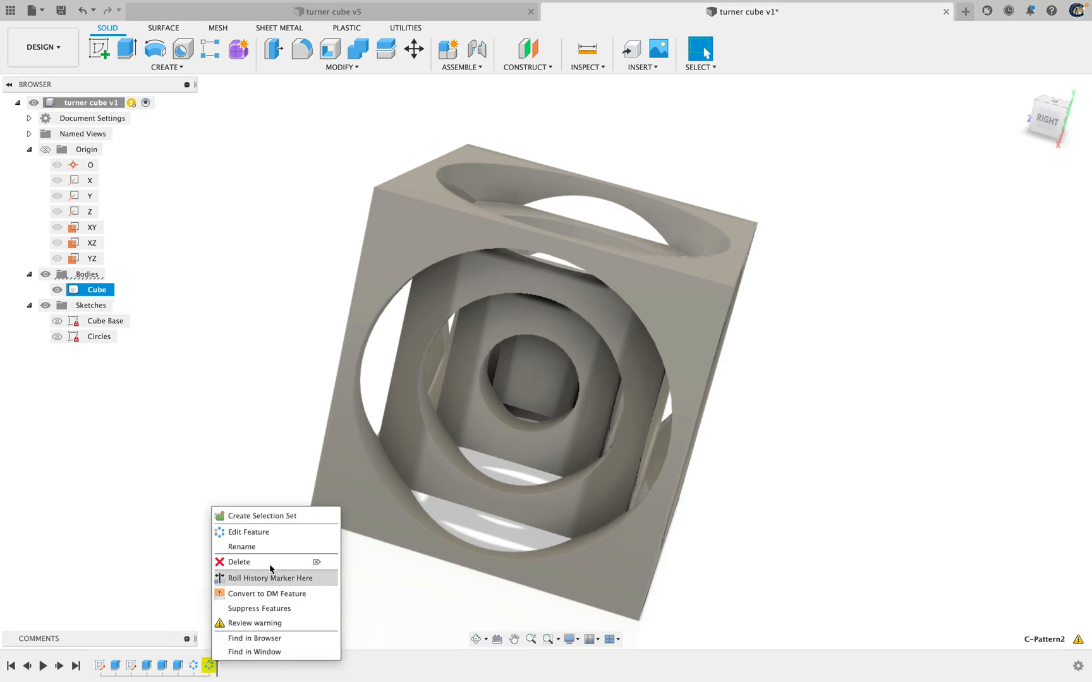
click(285, 531)
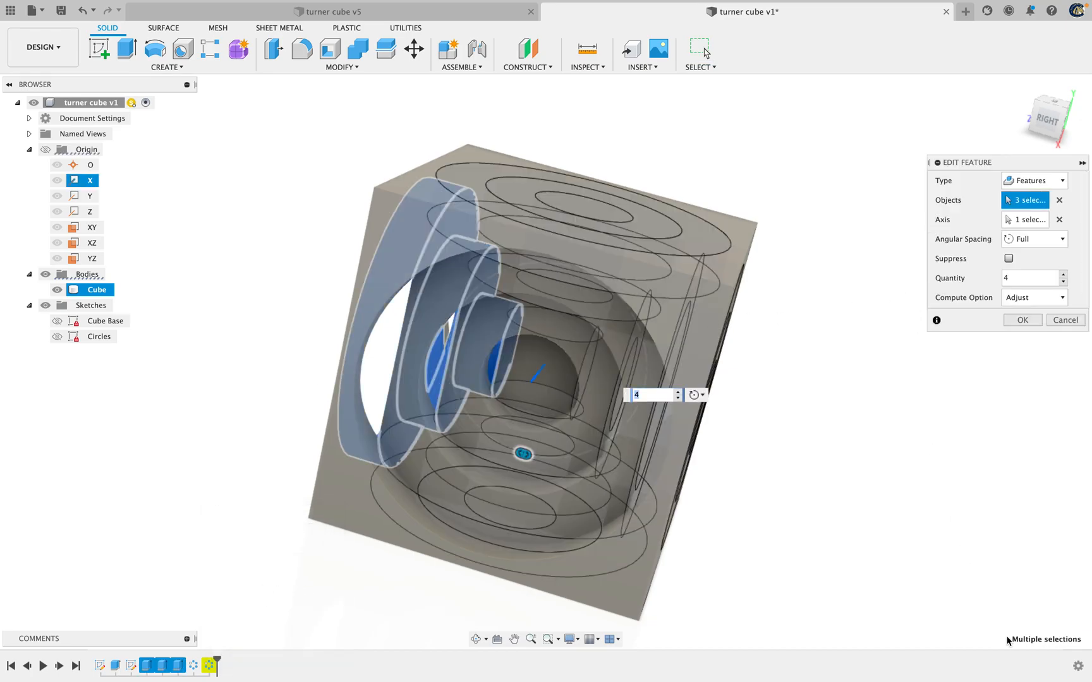
click(1029, 305)
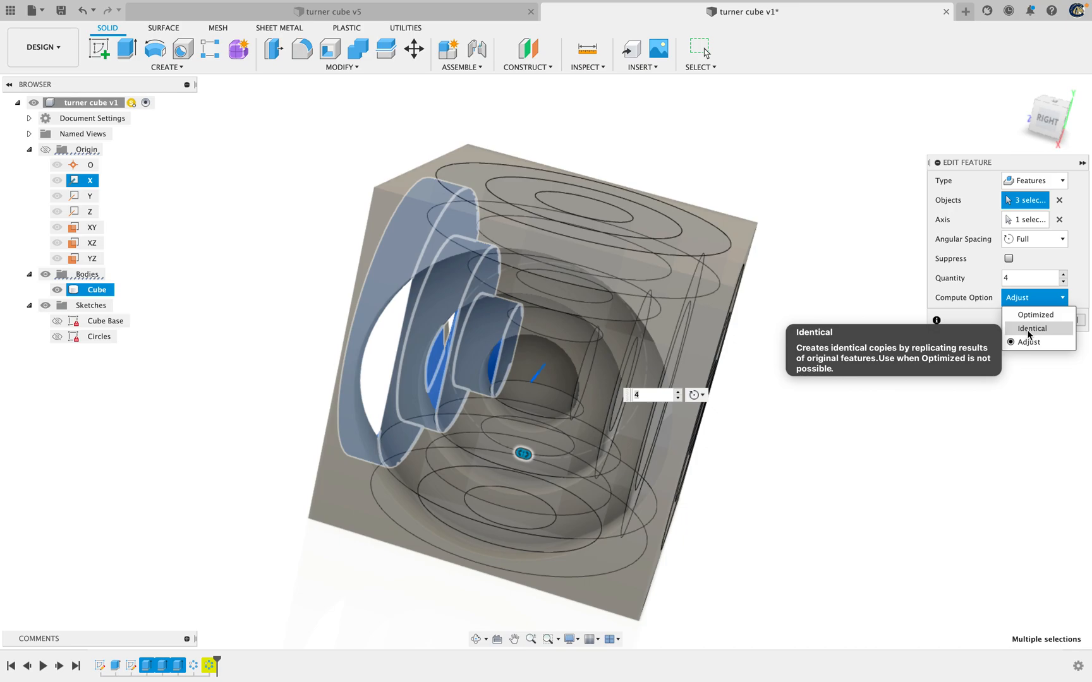
click(1030, 329)
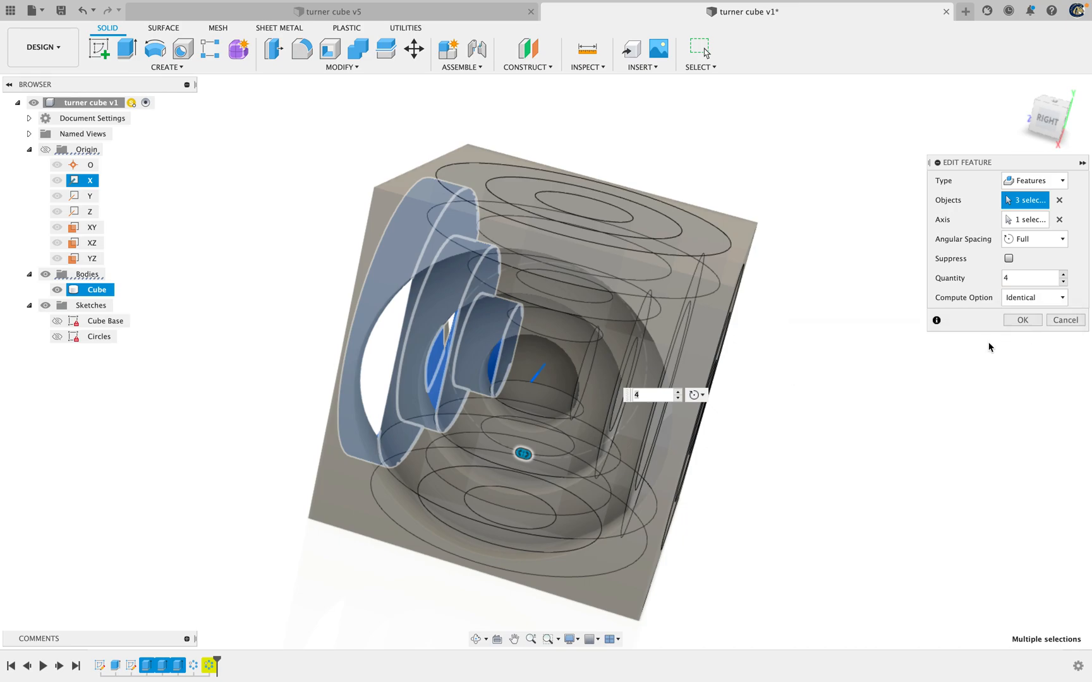
click(1022, 320)
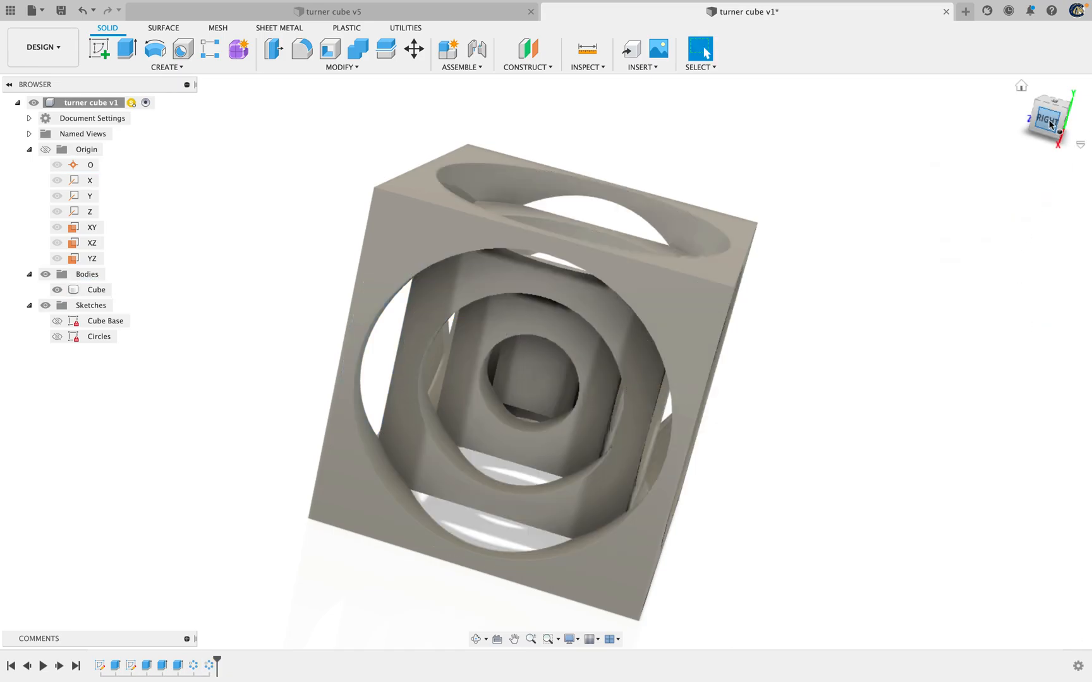
Start a new sketch on the front face of the innermost cube
mouse_move(1044, 123)
mouse_down()
mouse_move(987, 165)
mouse_move(992, 100)
mouse_move(1014, 110)
mouse_up()
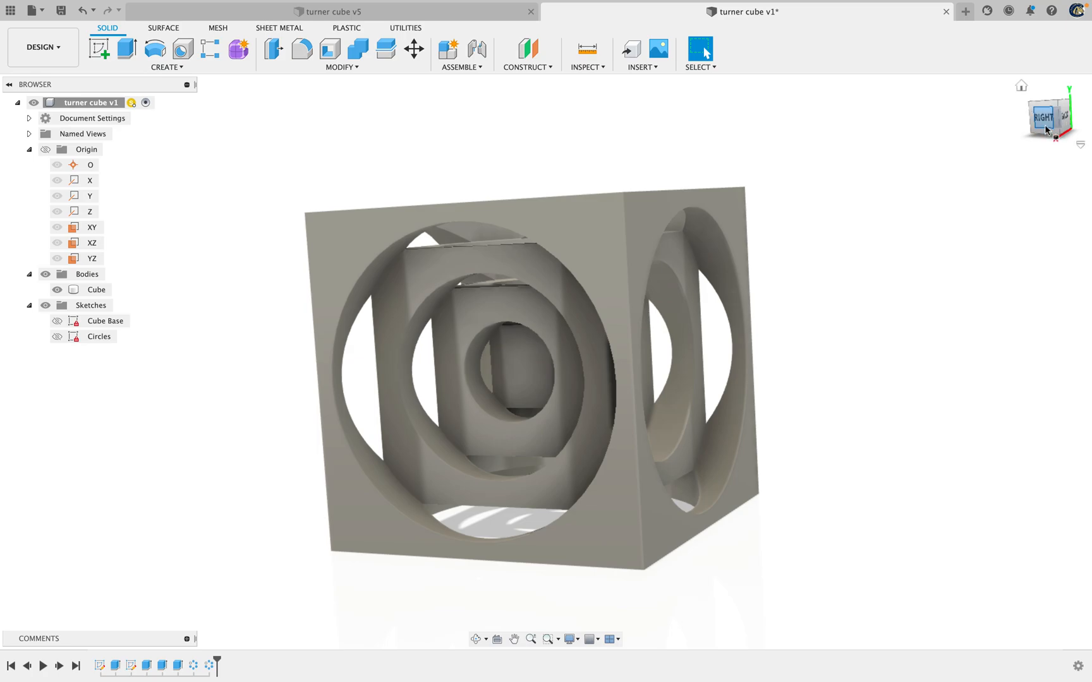
click(1031, 121)
click(1028, 115)
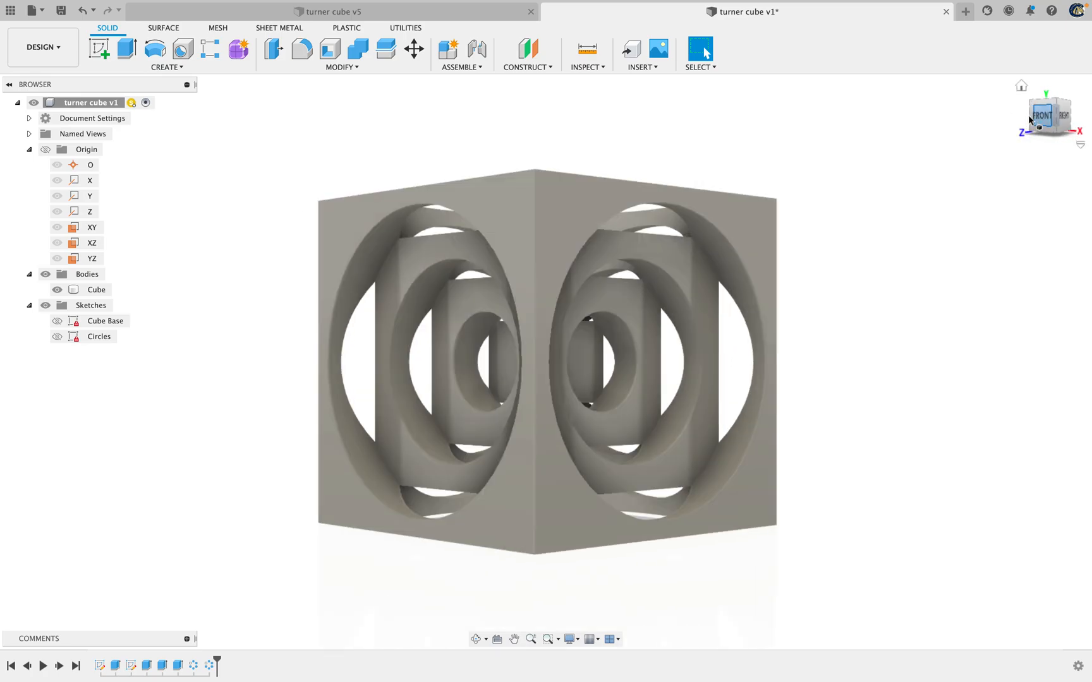
click(98, 48)
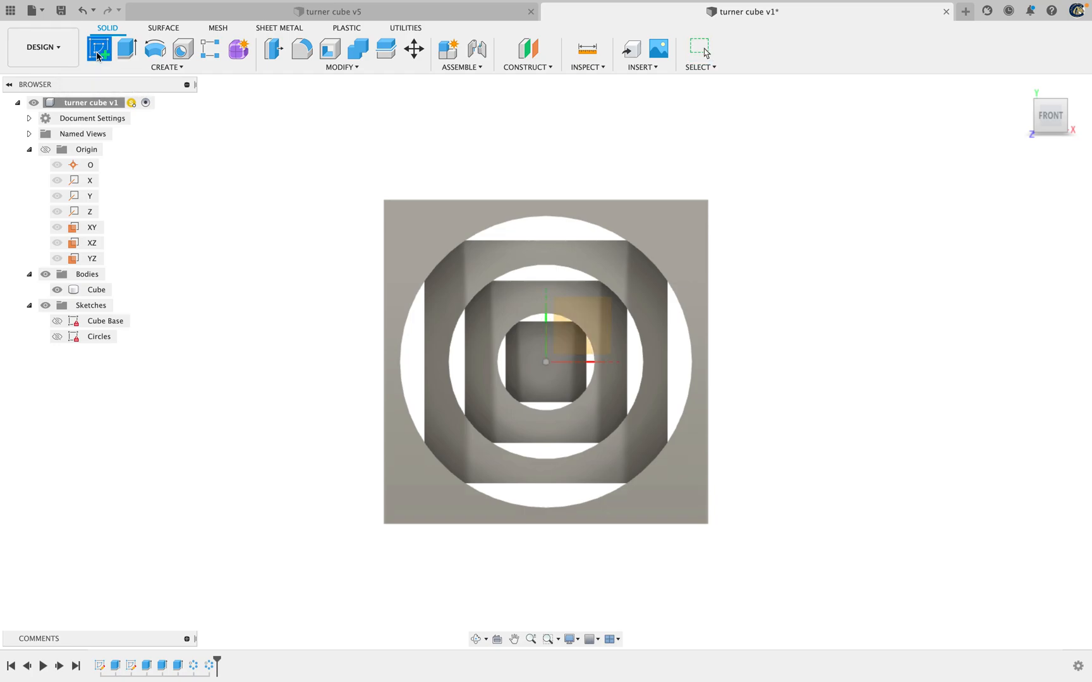
click(537, 372)
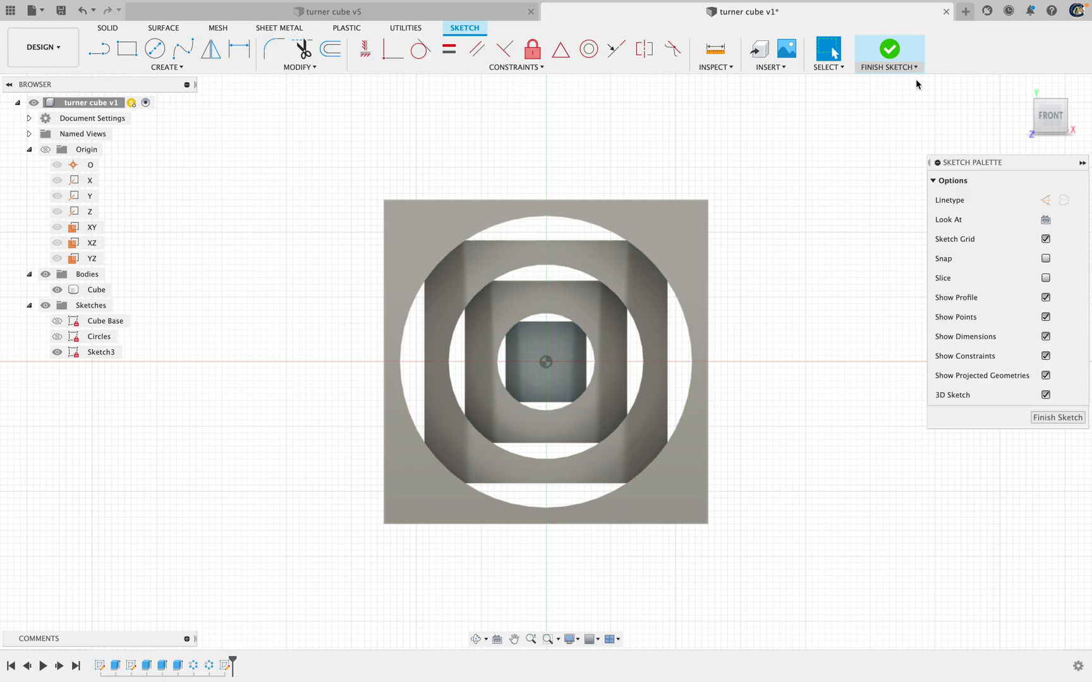
drag(1047, 115, 1052, 125)
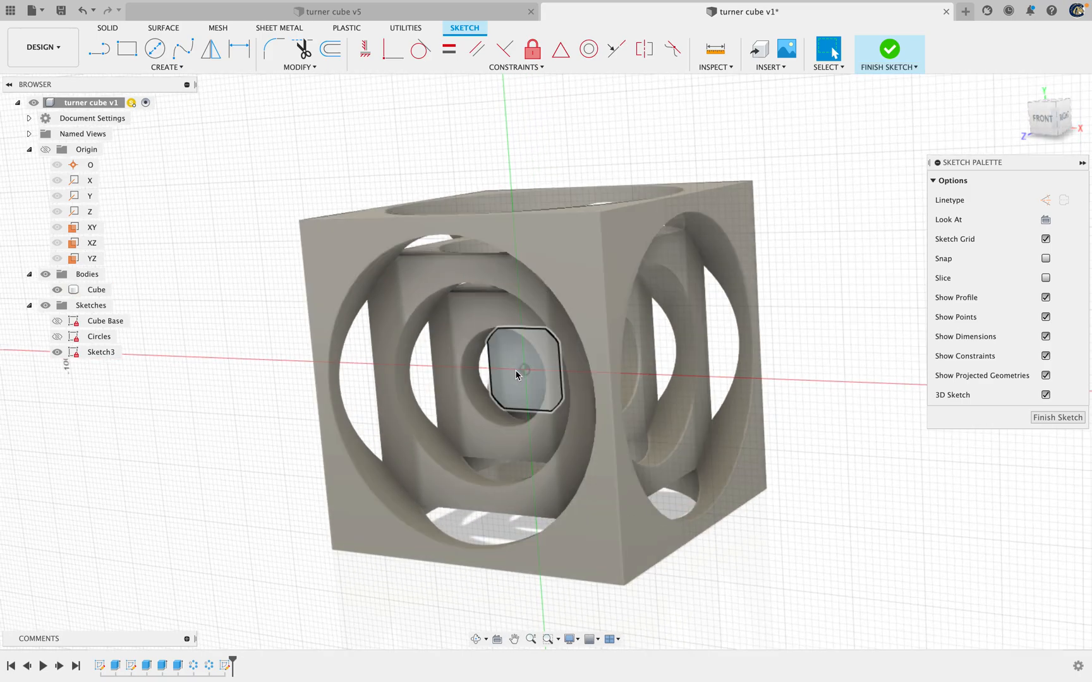
click(1041, 117)
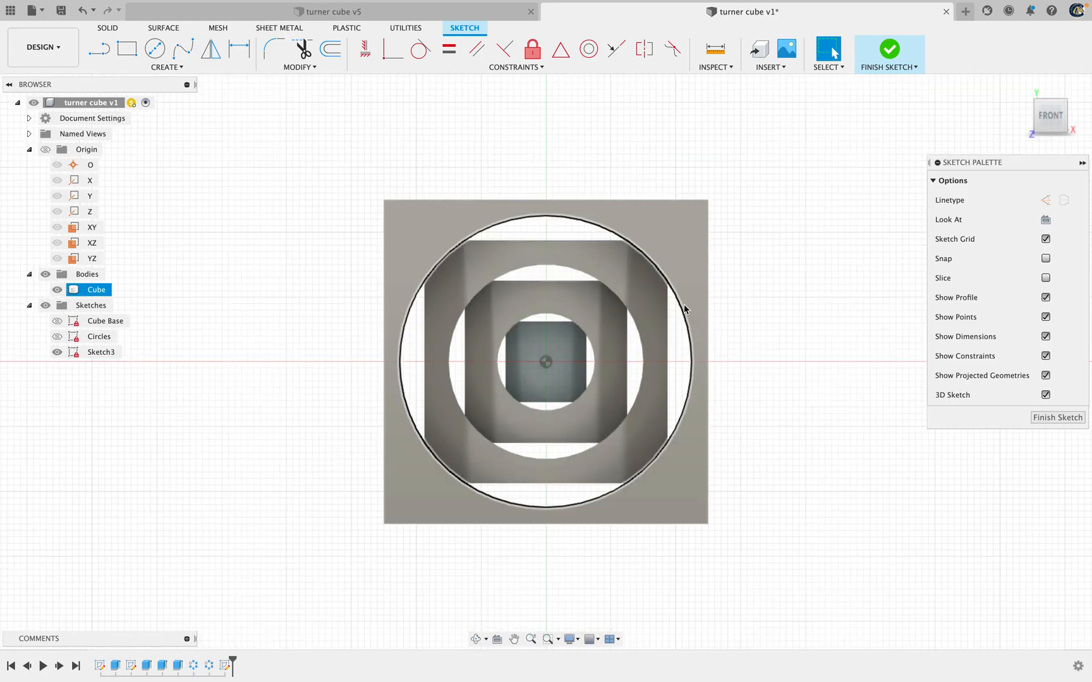
Create a sketch text and place its roughly square frame centred over most of the innermost cube's front face
scroll(563, 366, up, 5)
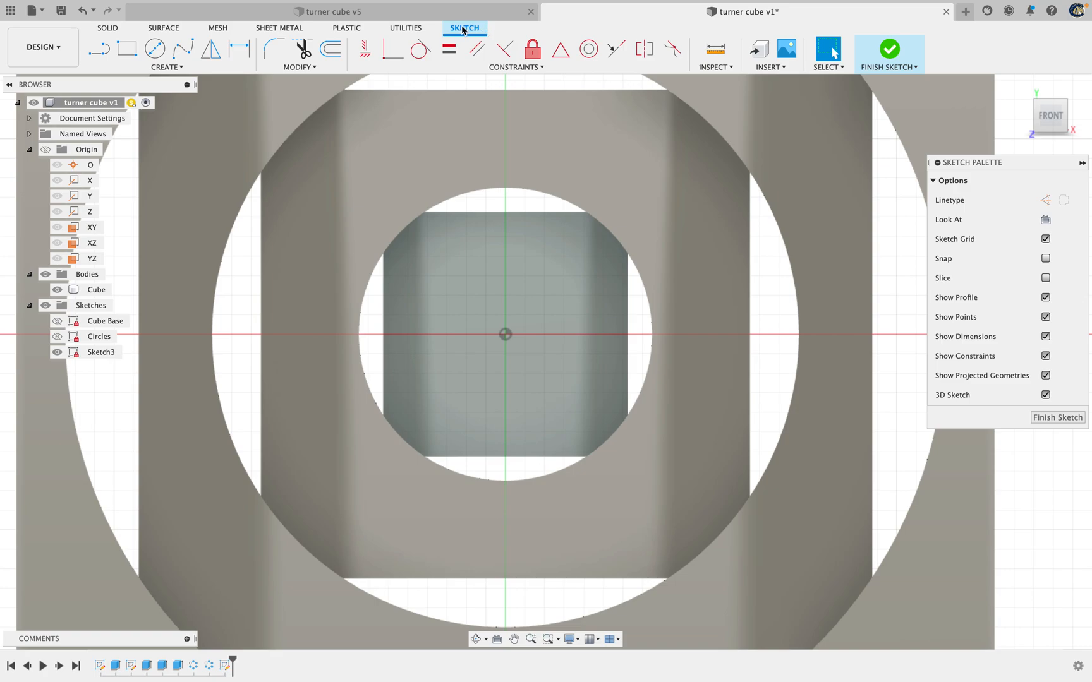
click(148, 71)
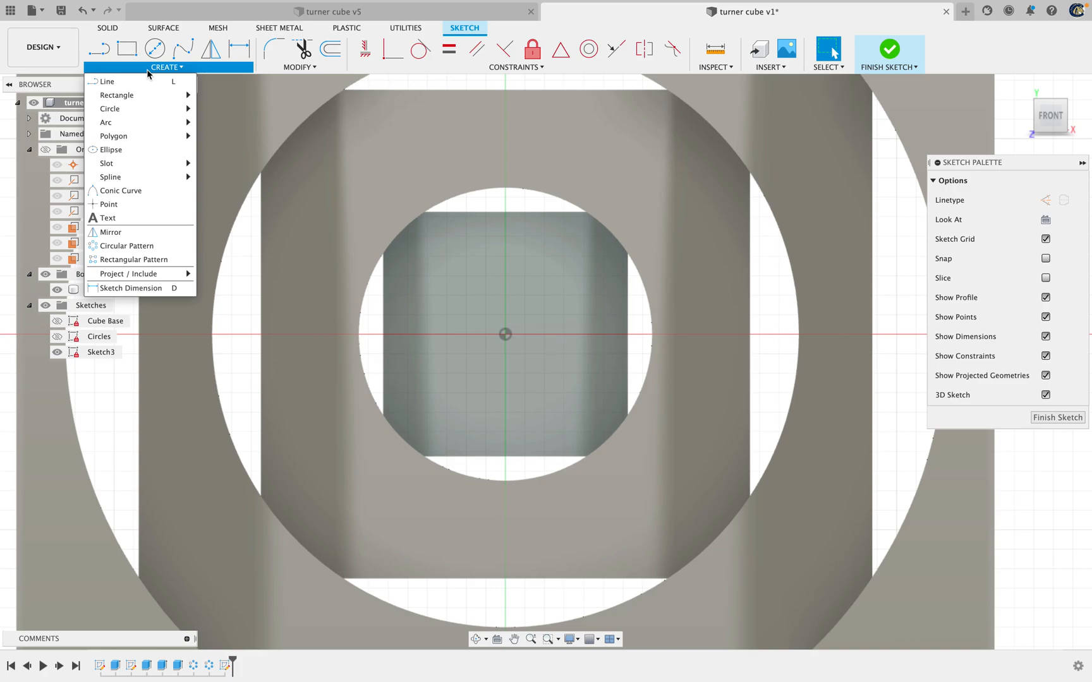
click(118, 219)
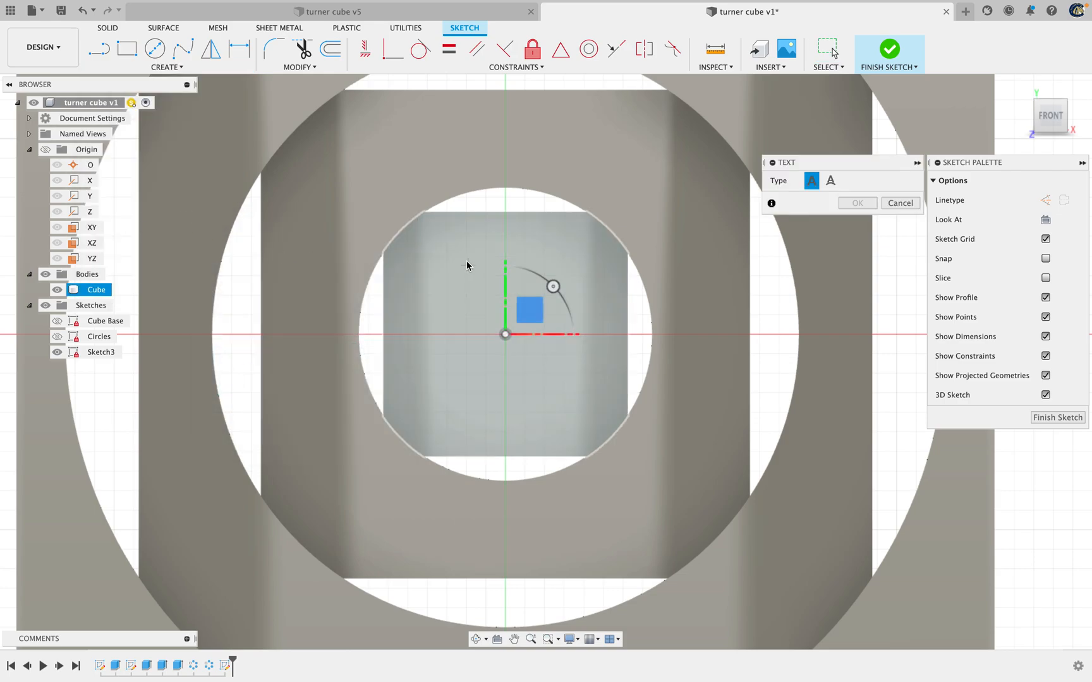
click(405, 236)
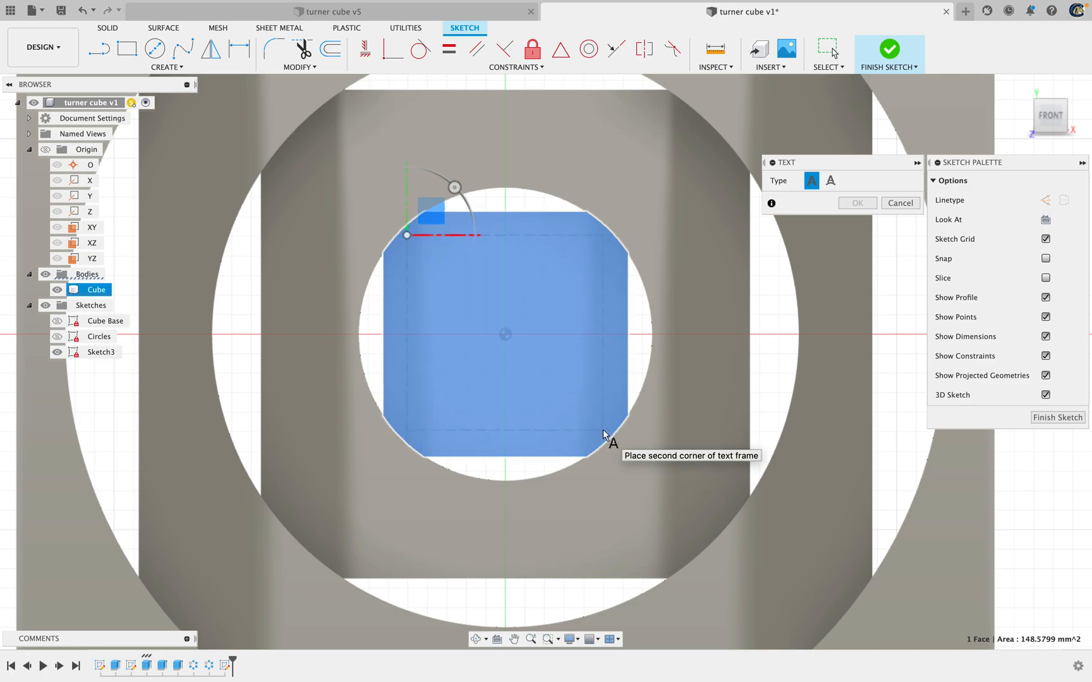
click(604, 435)
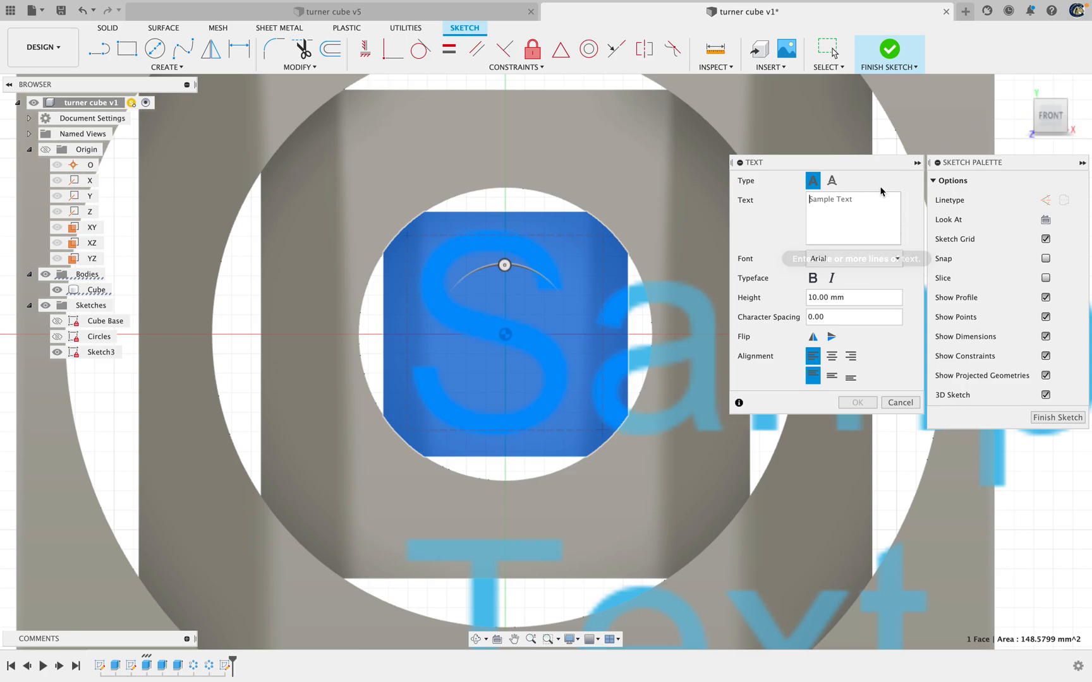
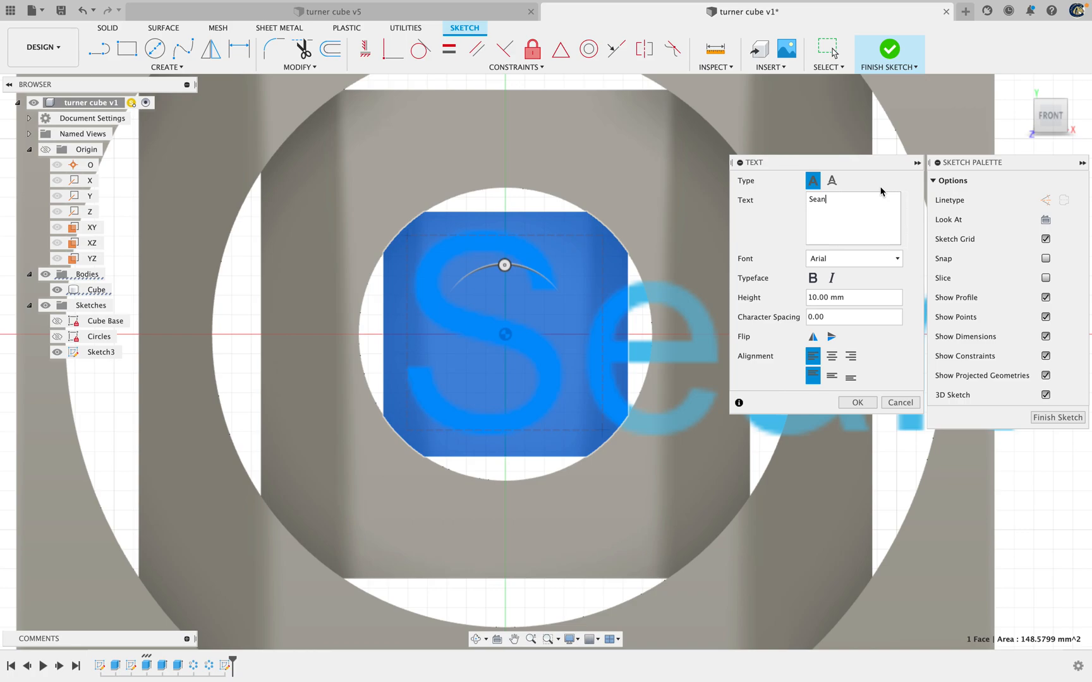
Enter the person's first and last name on two separate lines as the text content
key(Return)
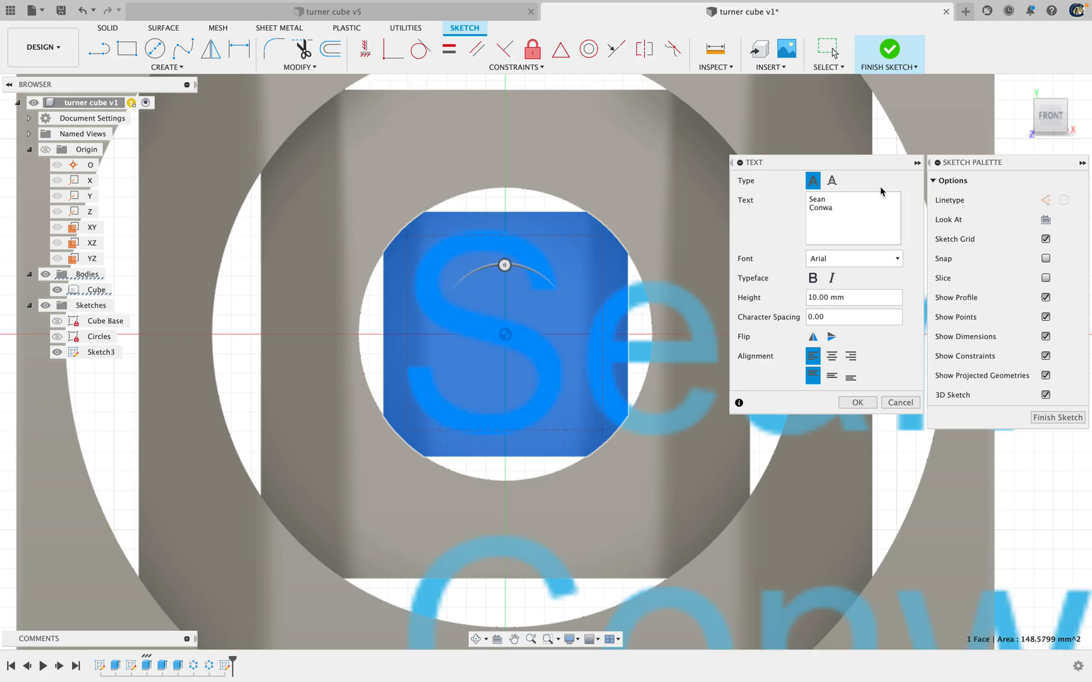
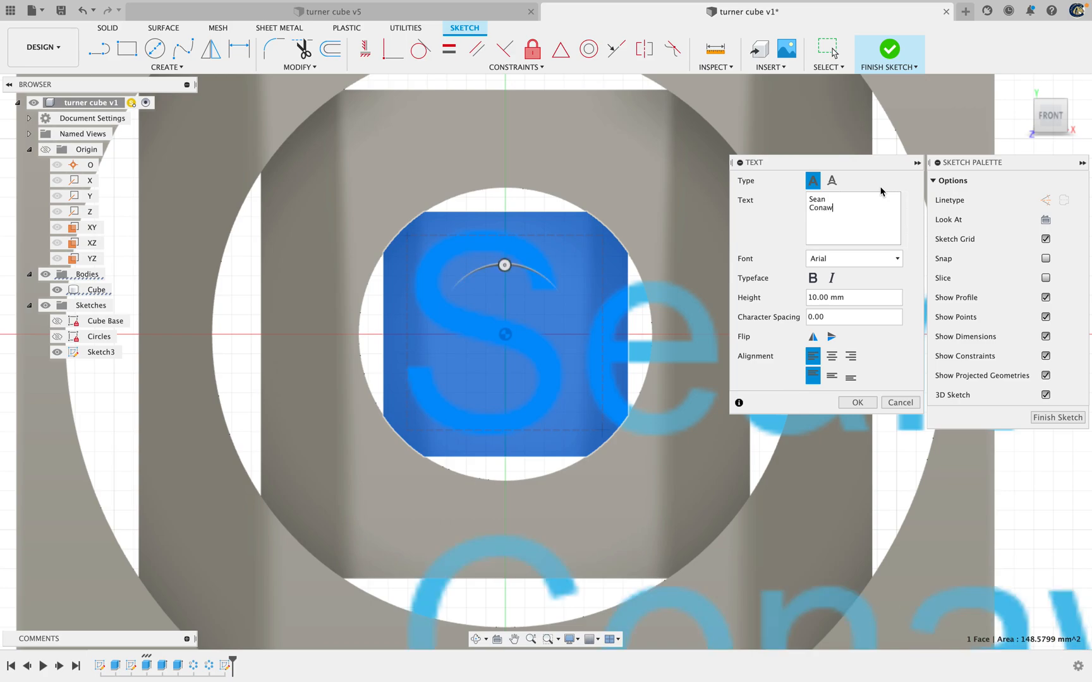
scroll(513, 263, down, 1)
scroll(513, 266, up, 2)
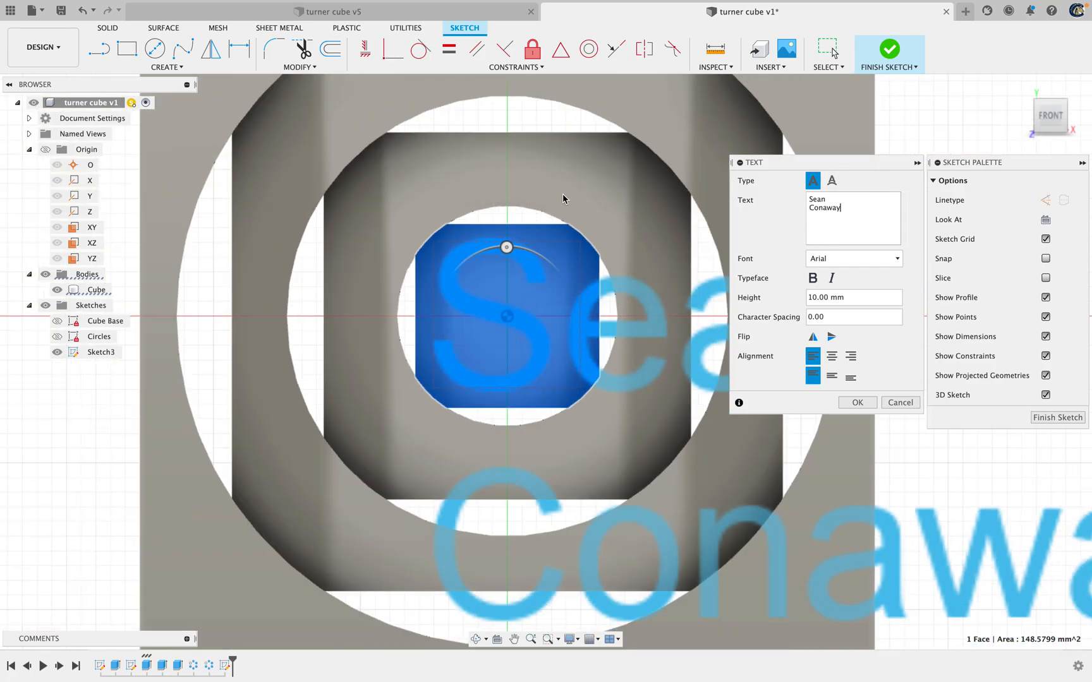
Centre the text horizontally and vertically in its frame and reduce its height to just under 2 mm to fit the innermost face
click(863, 297)
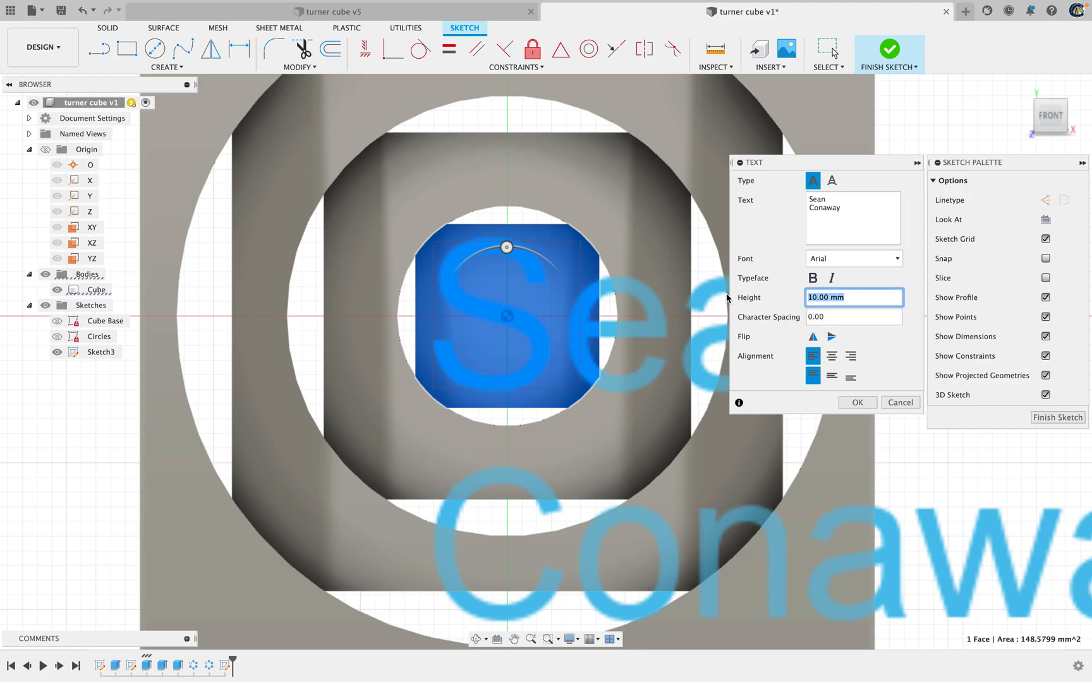
text(3)
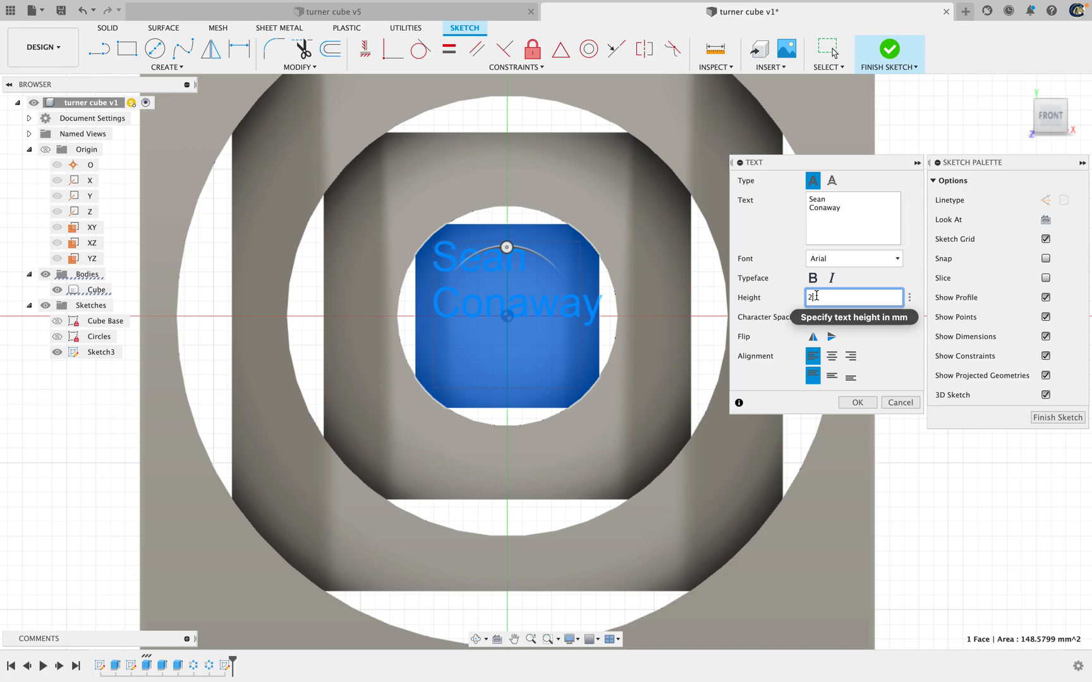
text(1)
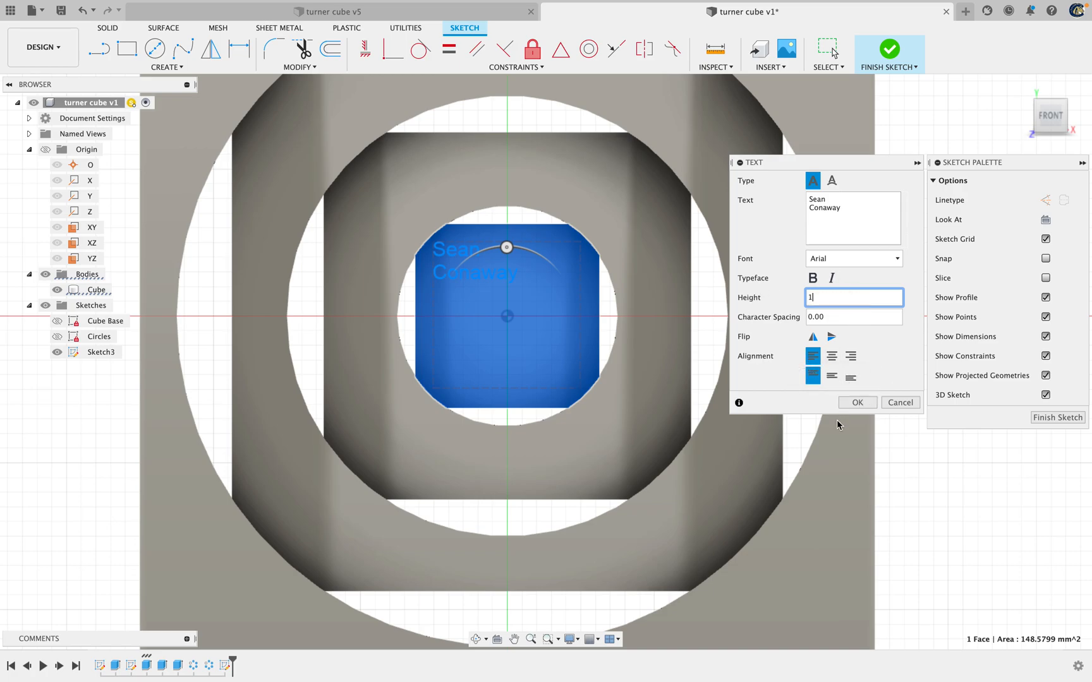
click(832, 358)
click(832, 378)
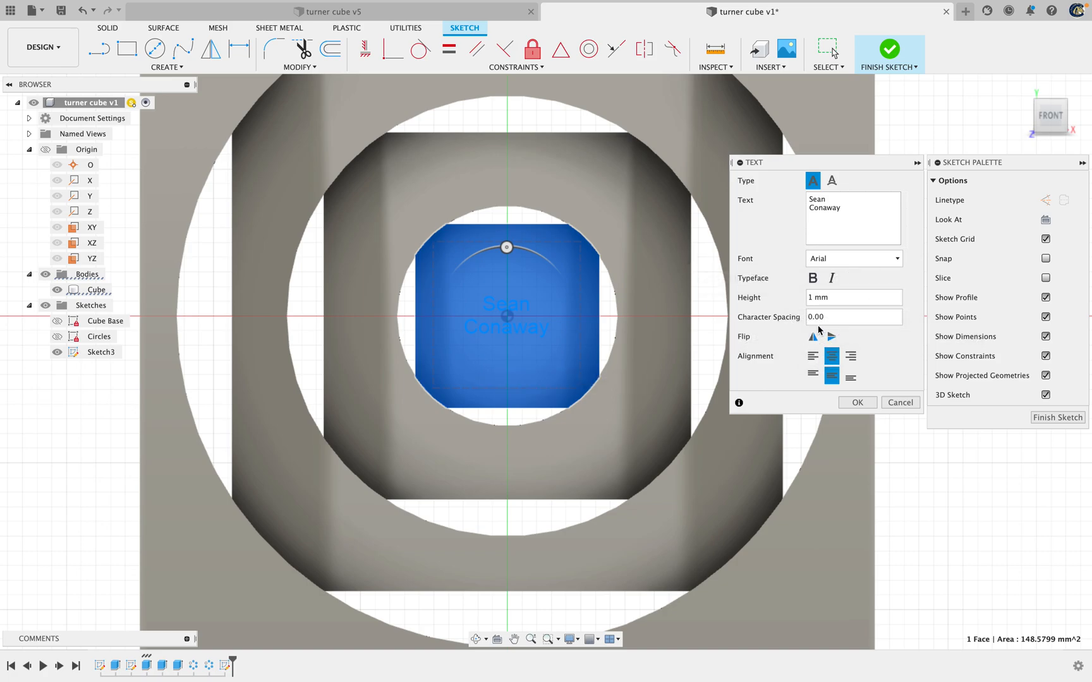
double_click(810, 297)
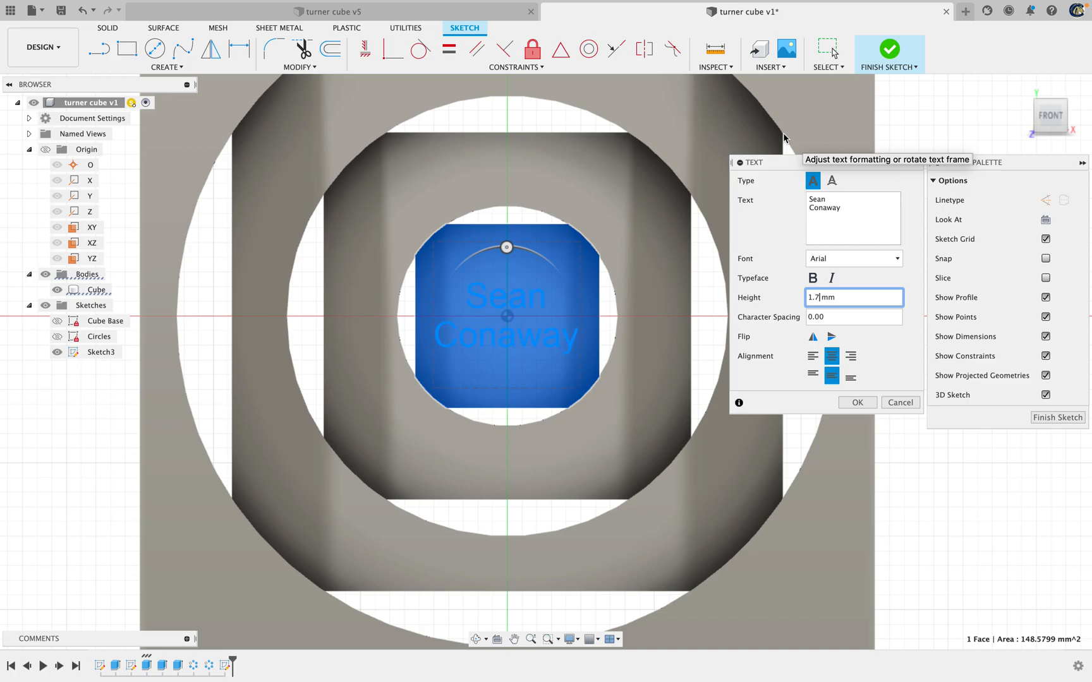
text(8)
Change the sketch text's font to American Typewriter and accept the text
click(862, 261)
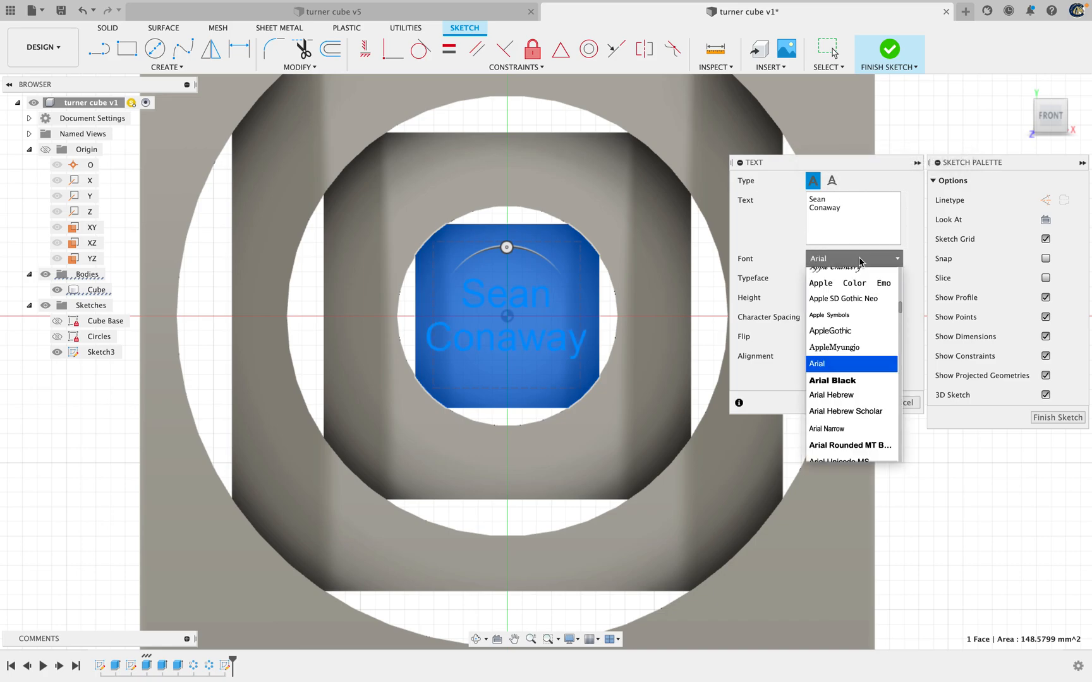
scroll(840, 354, up, 3)
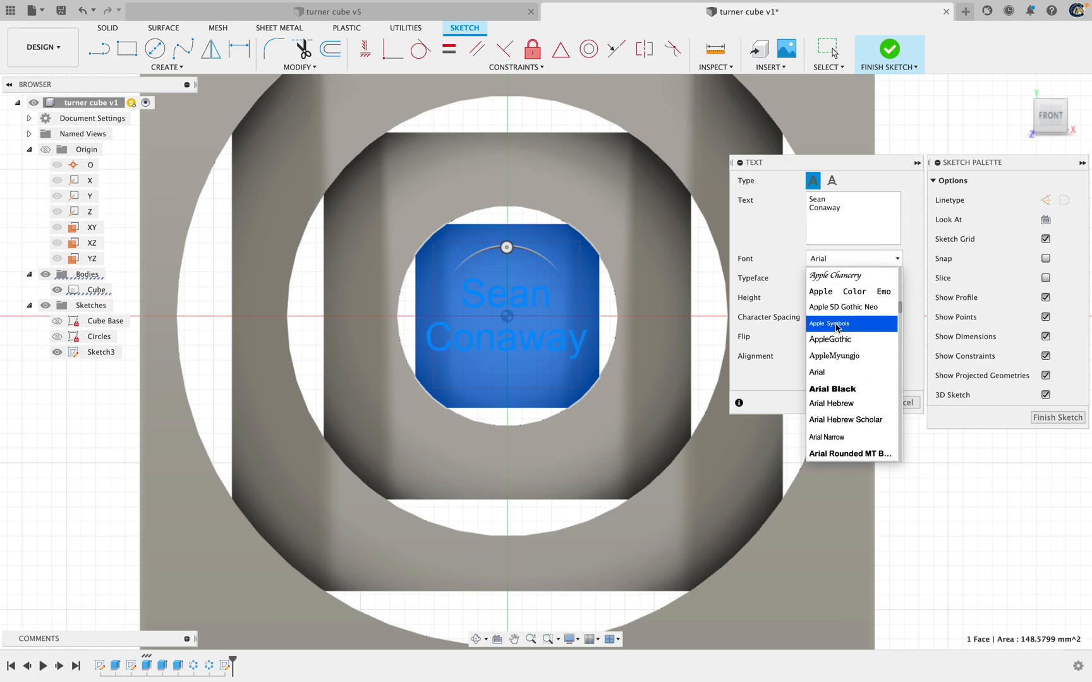
scroll(839, 355, up, 3)
scroll(839, 355, down, 6)
scroll(840, 355, up, 1)
scroll(839, 366, up, 5)
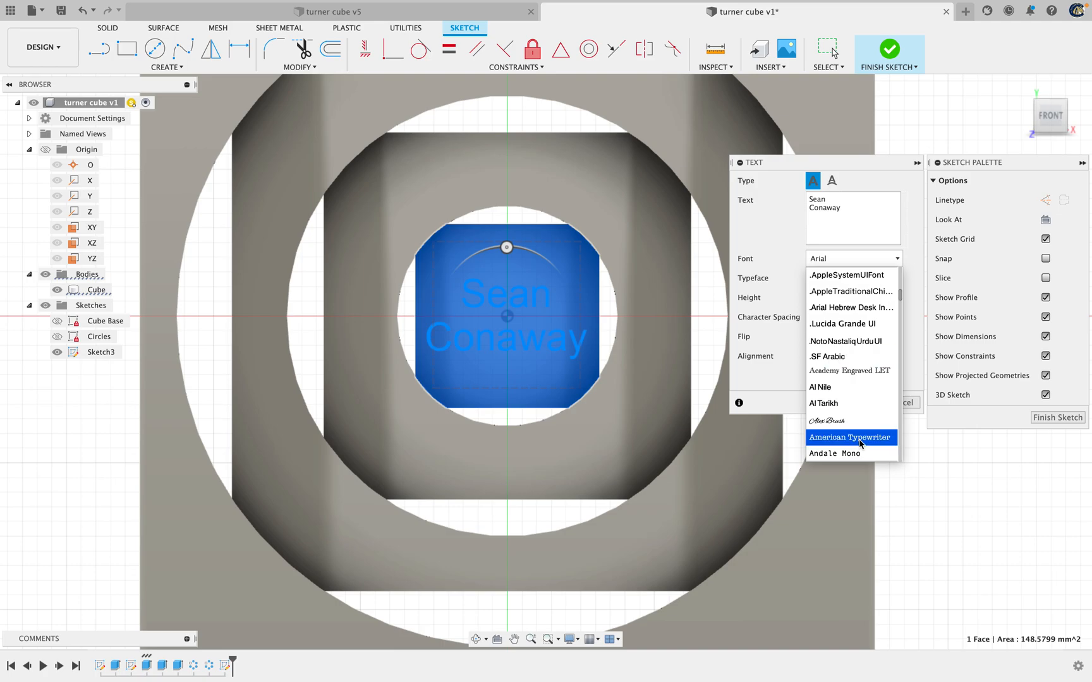
click(840, 436)
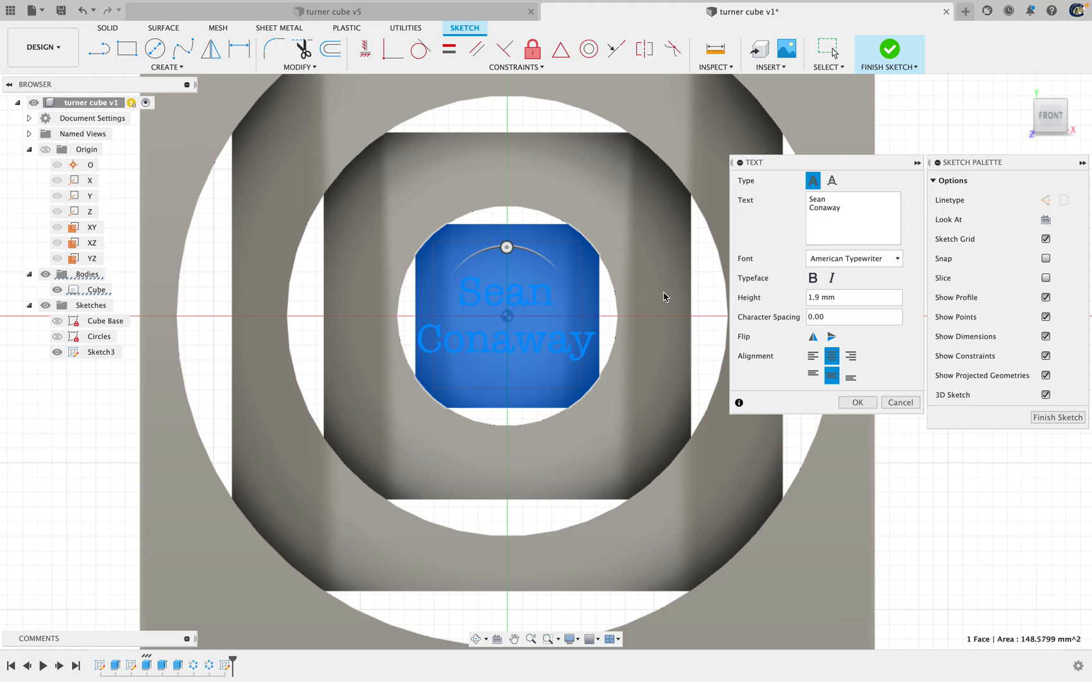
click(848, 404)
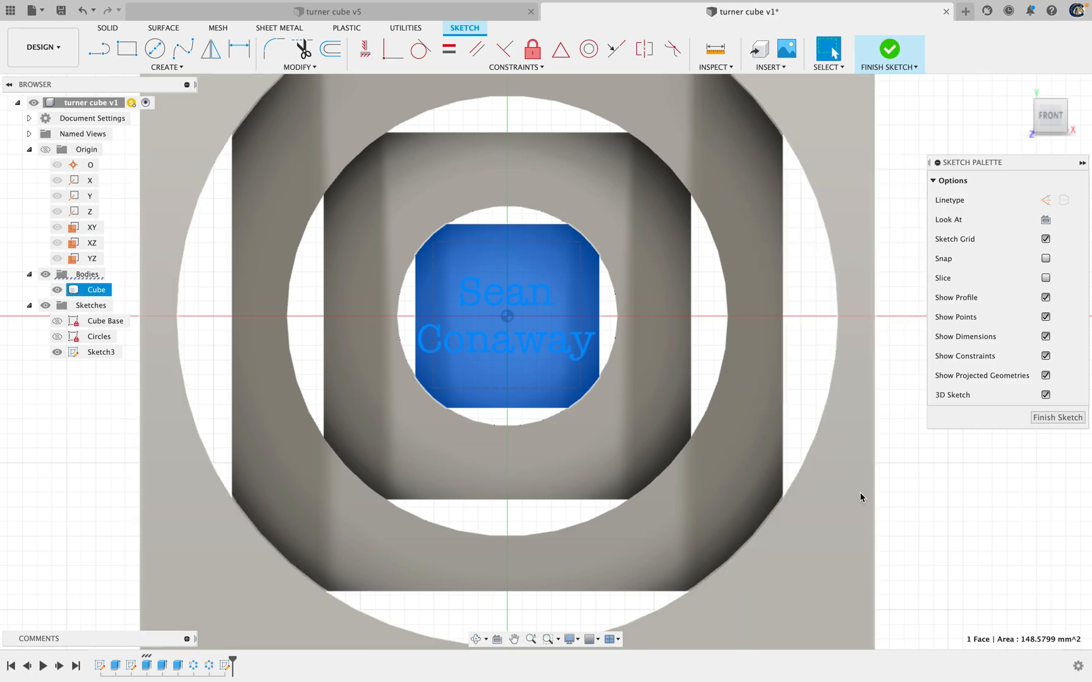
Finish the name sketch and rename it Text
drag(1050, 120, 1041, 103)
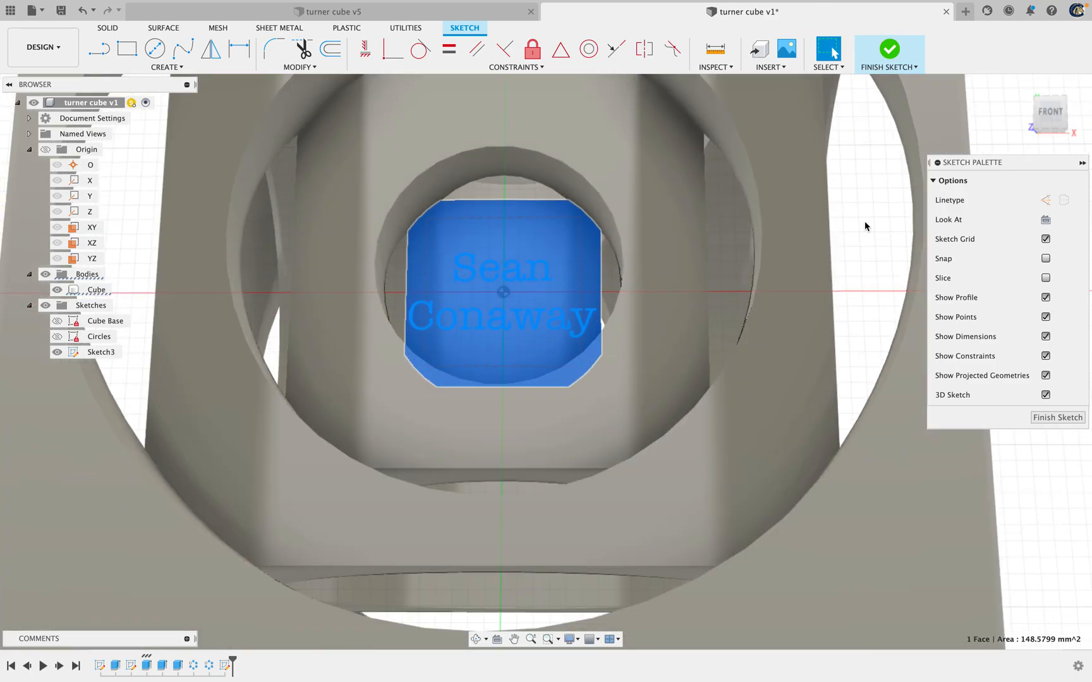
click(1057, 417)
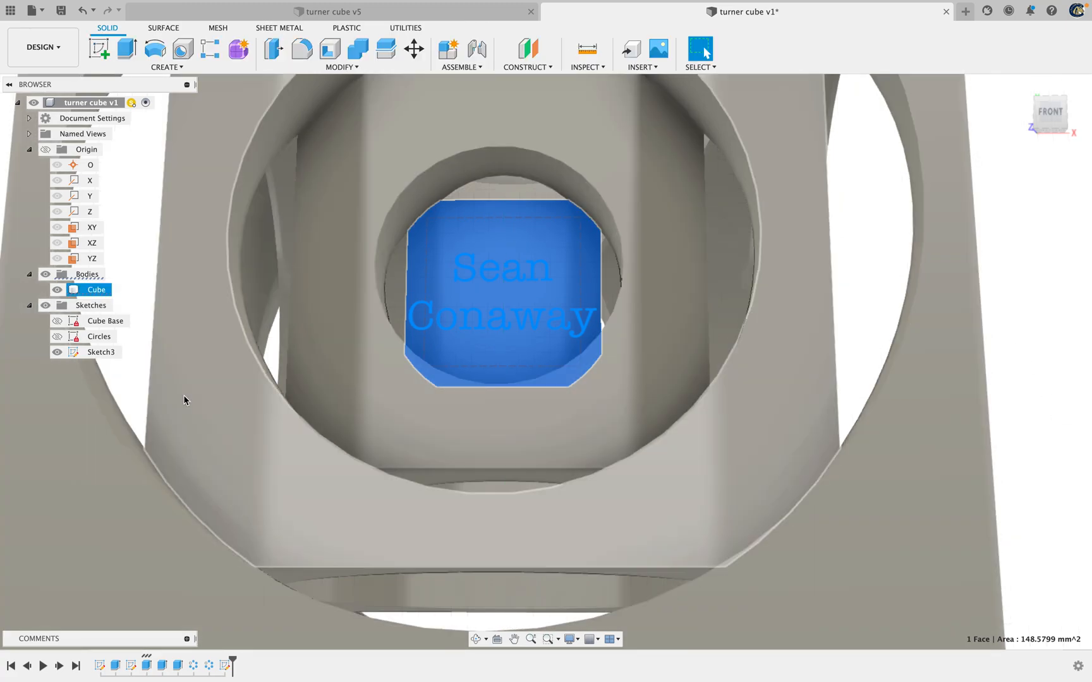
click(93, 353)
text(Te)
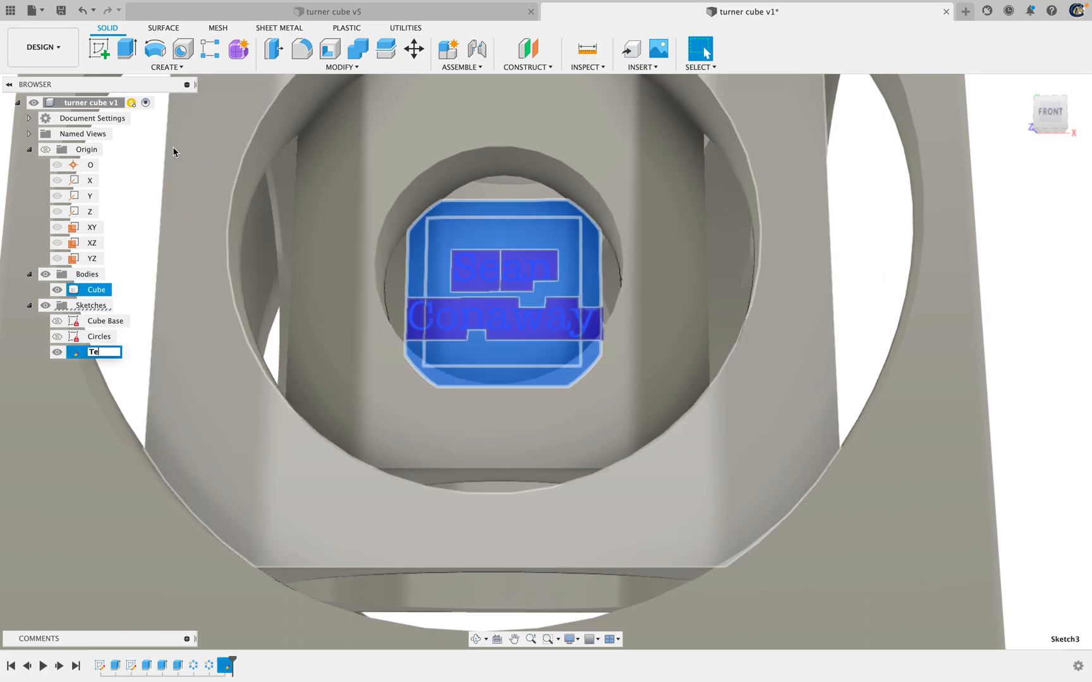
text(xt)
key(Return)
click(890, 210)
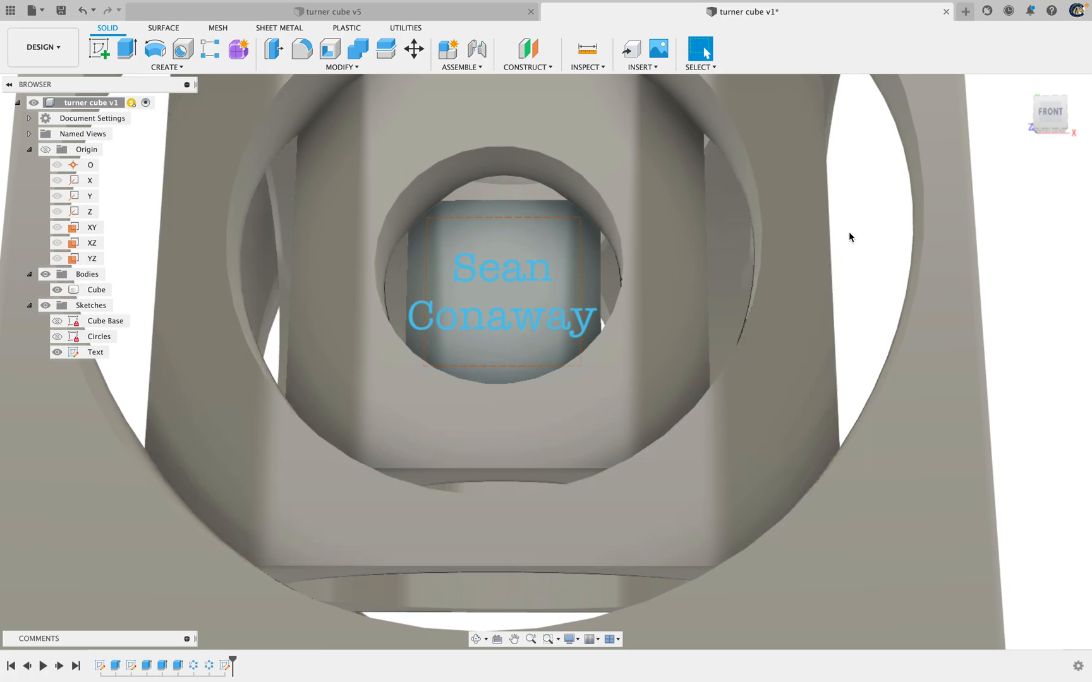
Start an extrusion with only the name text as its profile and set the operation to Cut
key(e)
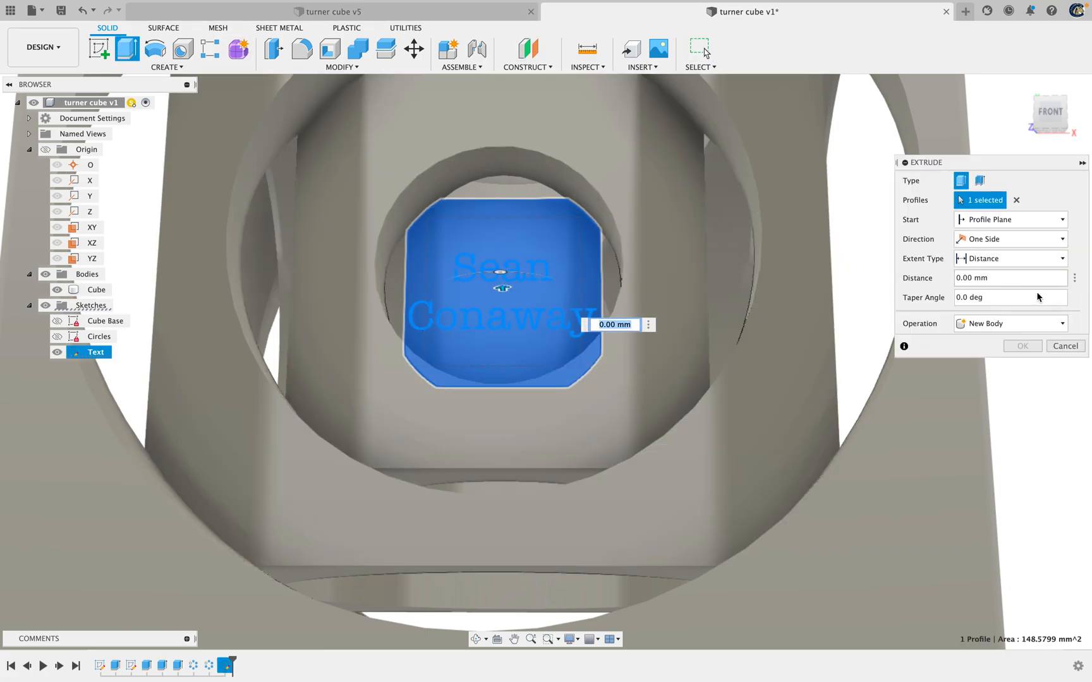
click(1017, 201)
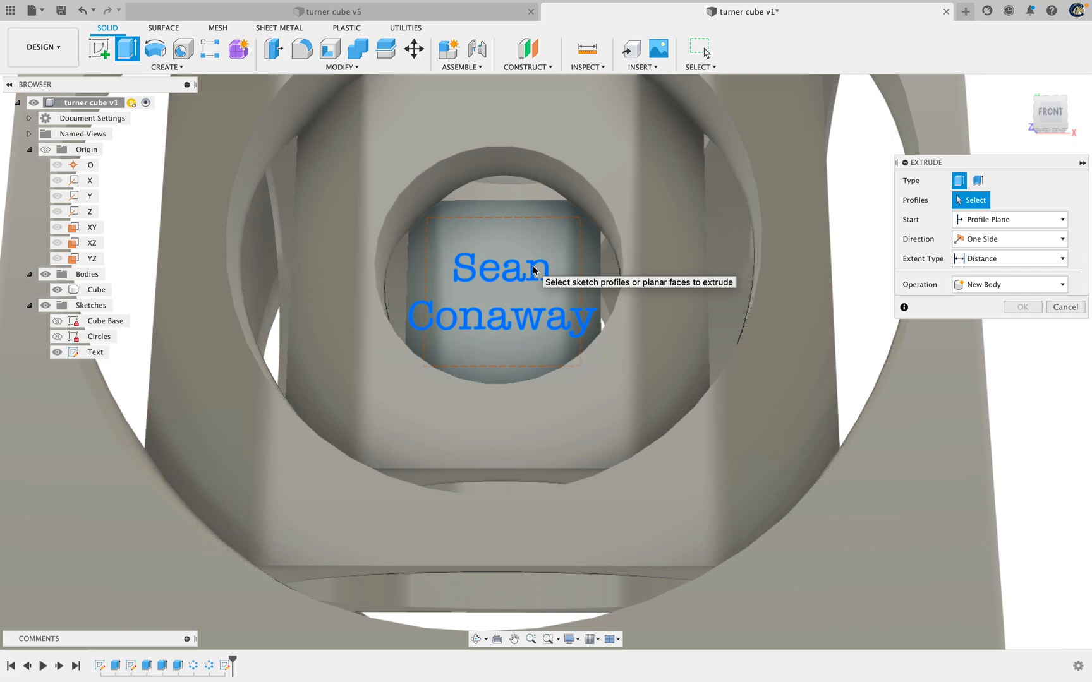
click(532, 266)
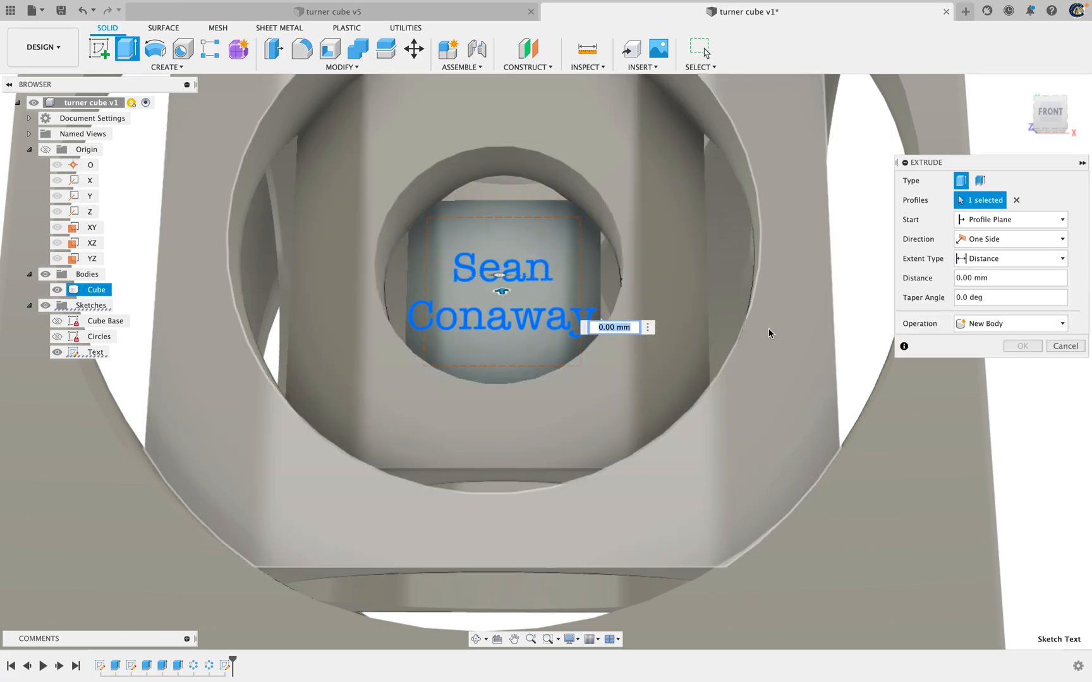
click(987, 323)
click(987, 359)
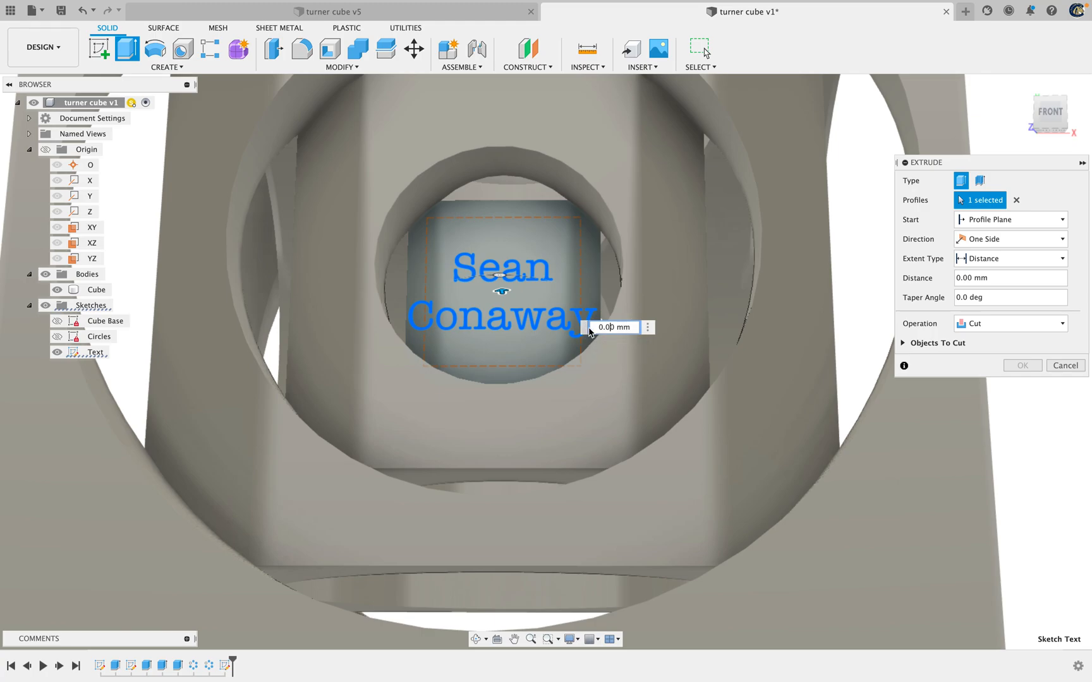
Try an extrude distance of 6.25 mm for the name text cut
click(604, 327)
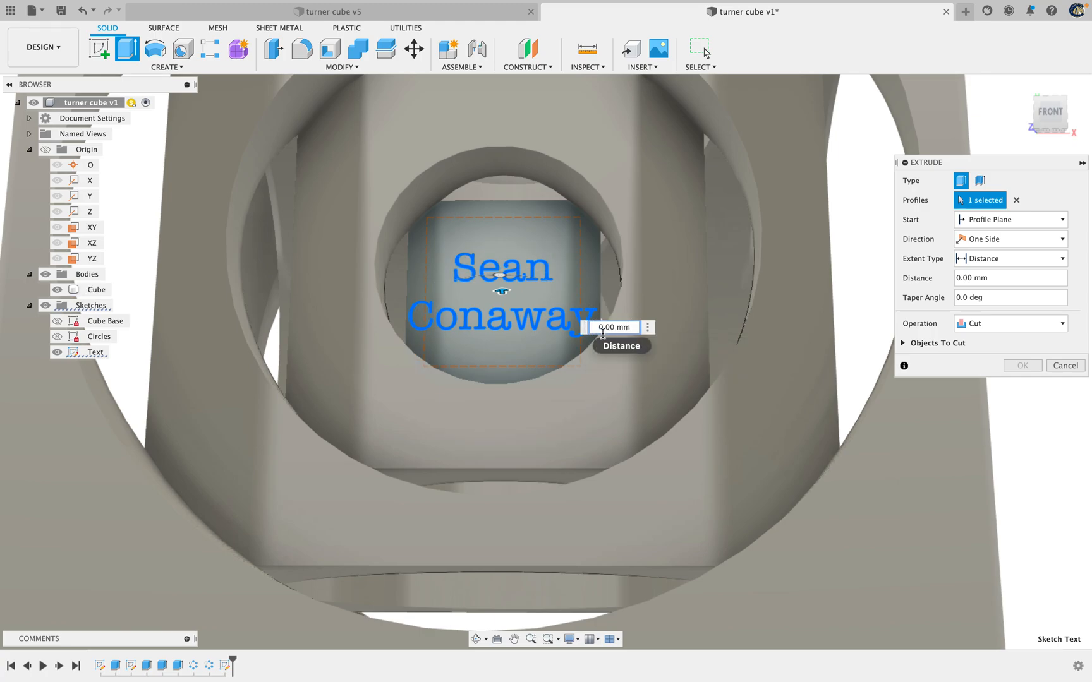
double_click(604, 332)
text(1)
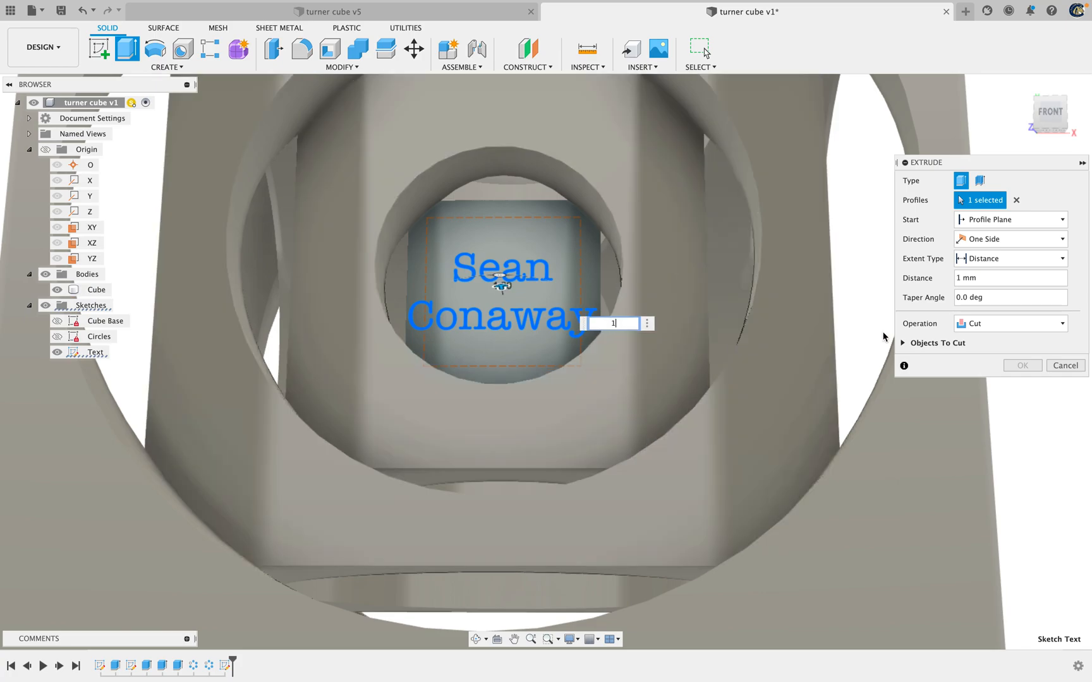
text(6.25)
key(Return)
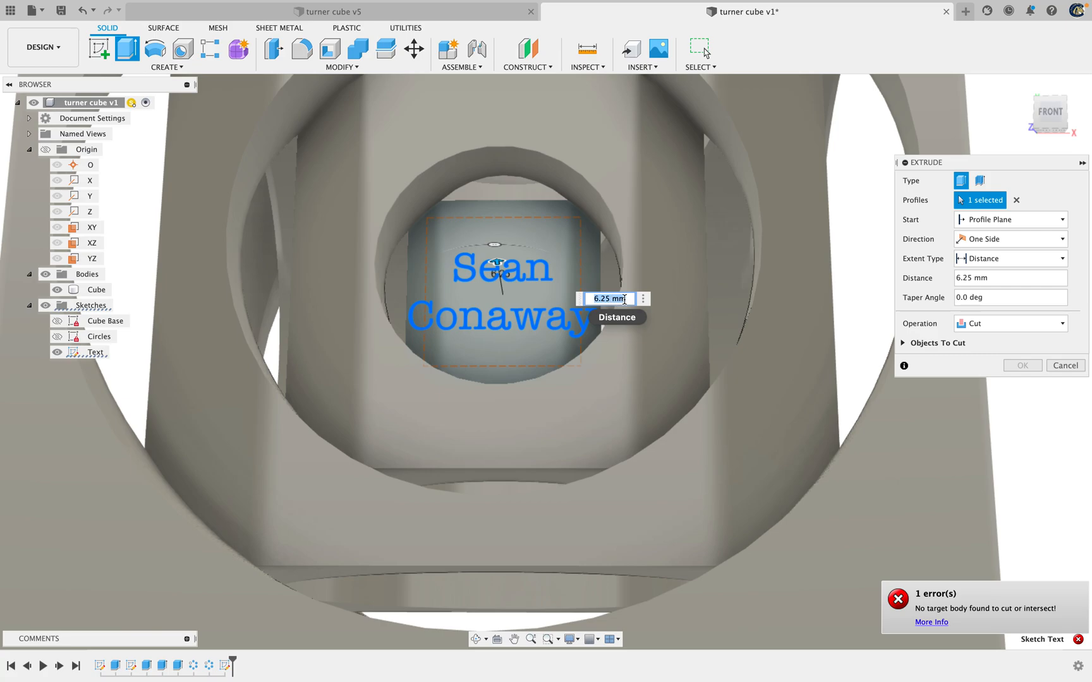
Set the extrude distance to -1 mm and cut the name text into the innermost cube's front face
key(BackSpace)
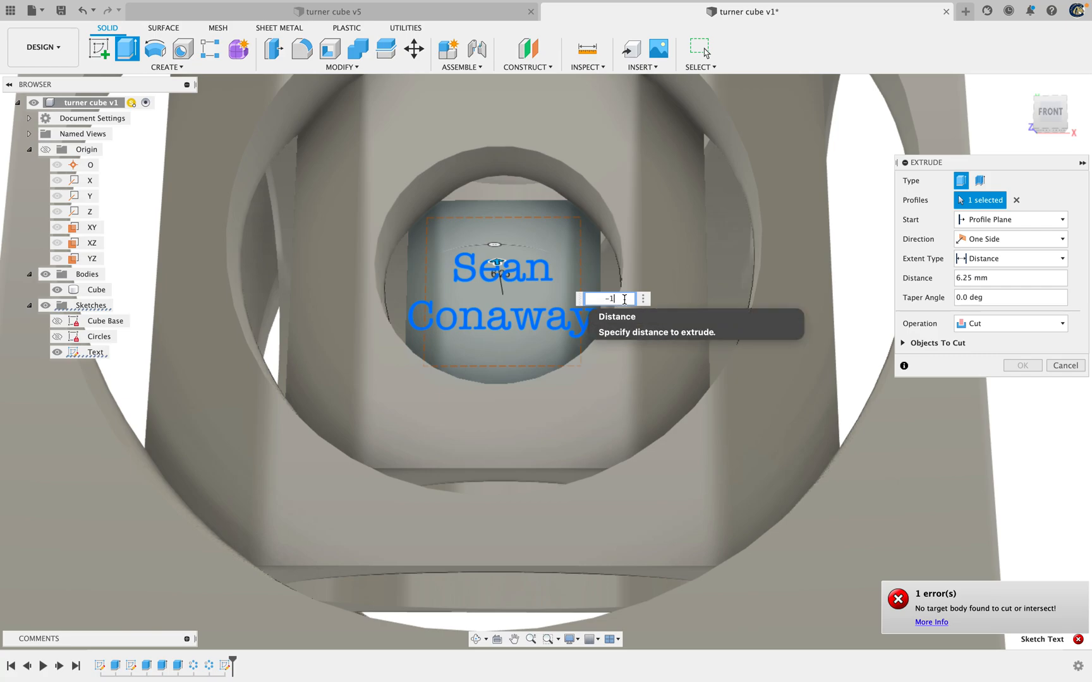
text(-1)
key(Return)
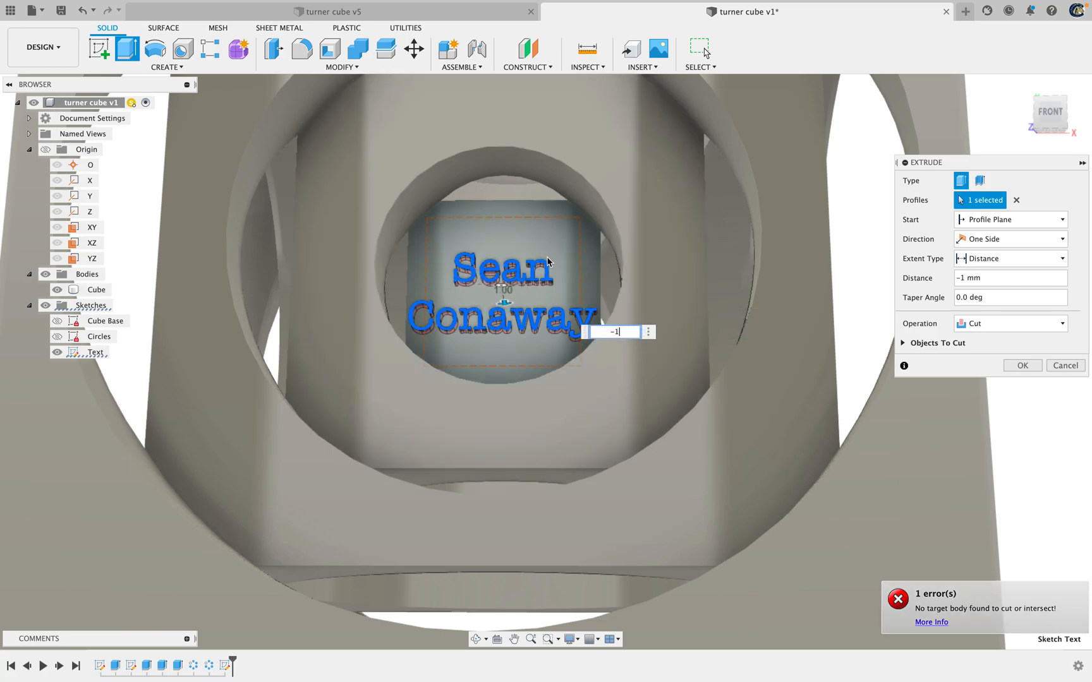
scroll(514, 308, up, 3)
scroll(462, 284, up, 5)
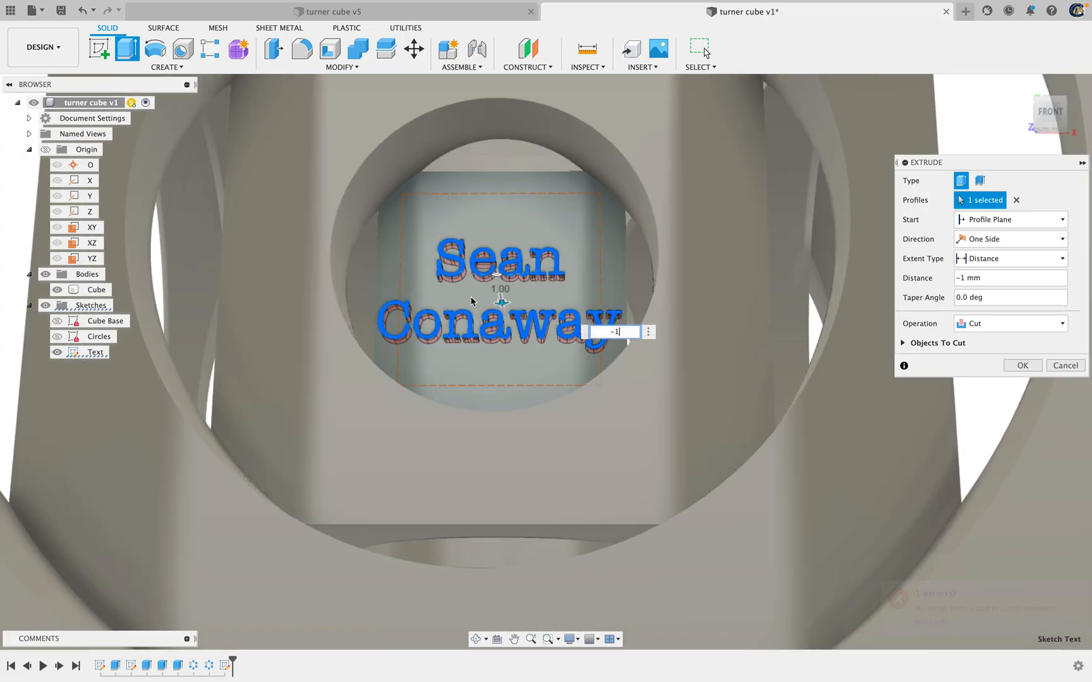
scroll(461, 286, down, 2)
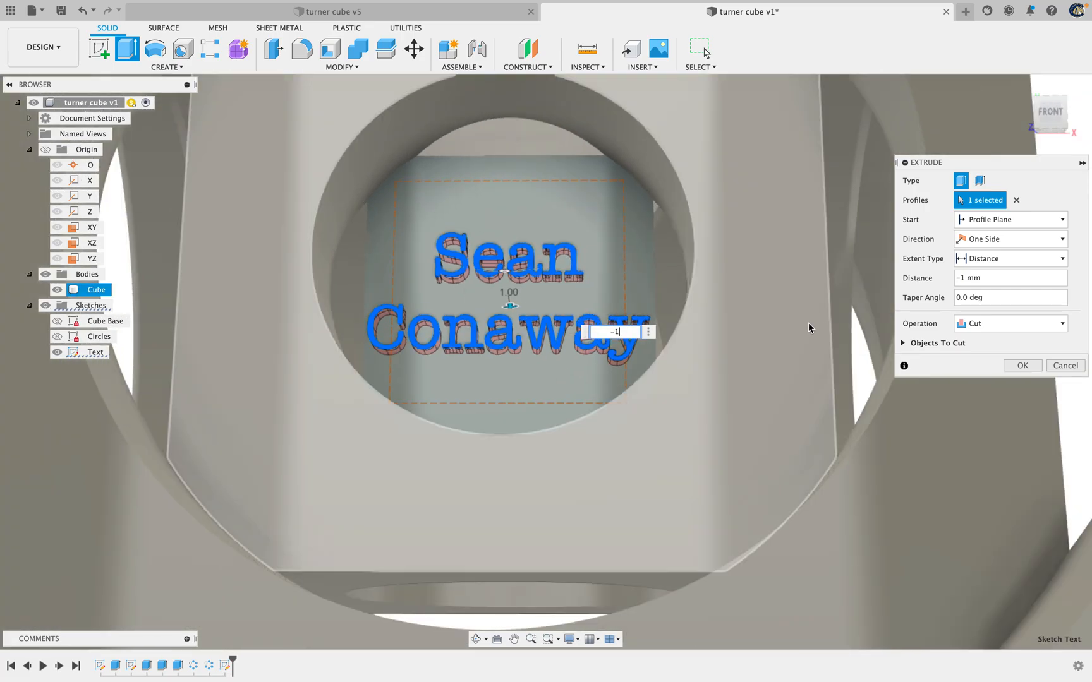
click(1023, 367)
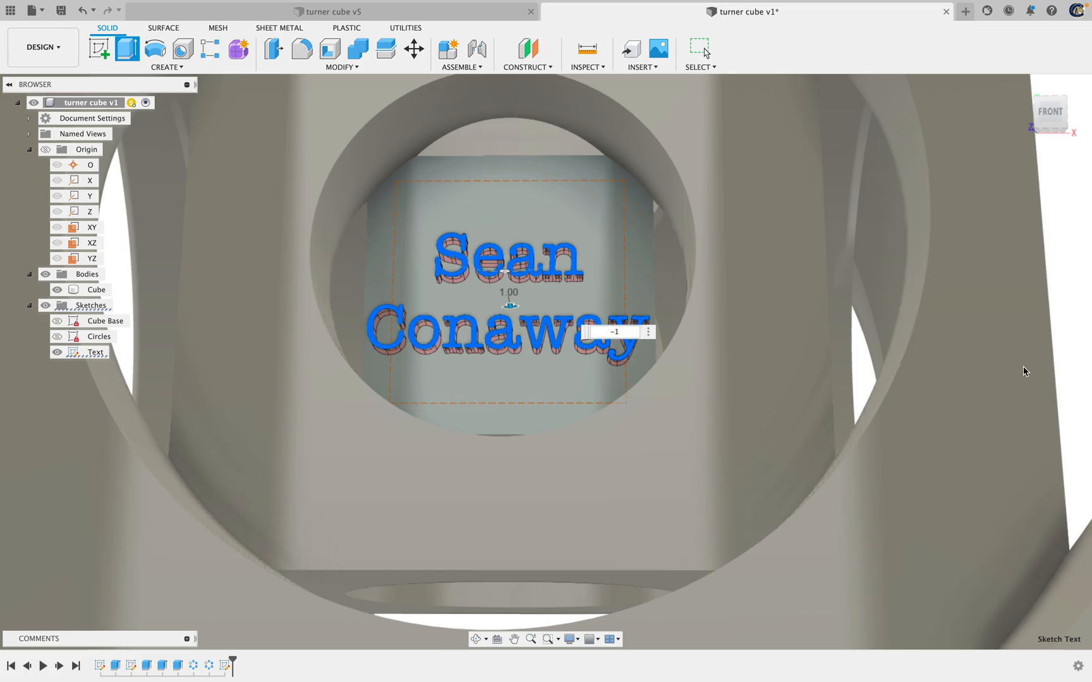
Open the appearance settings for the Cube body
scroll(804, 347, up, 5)
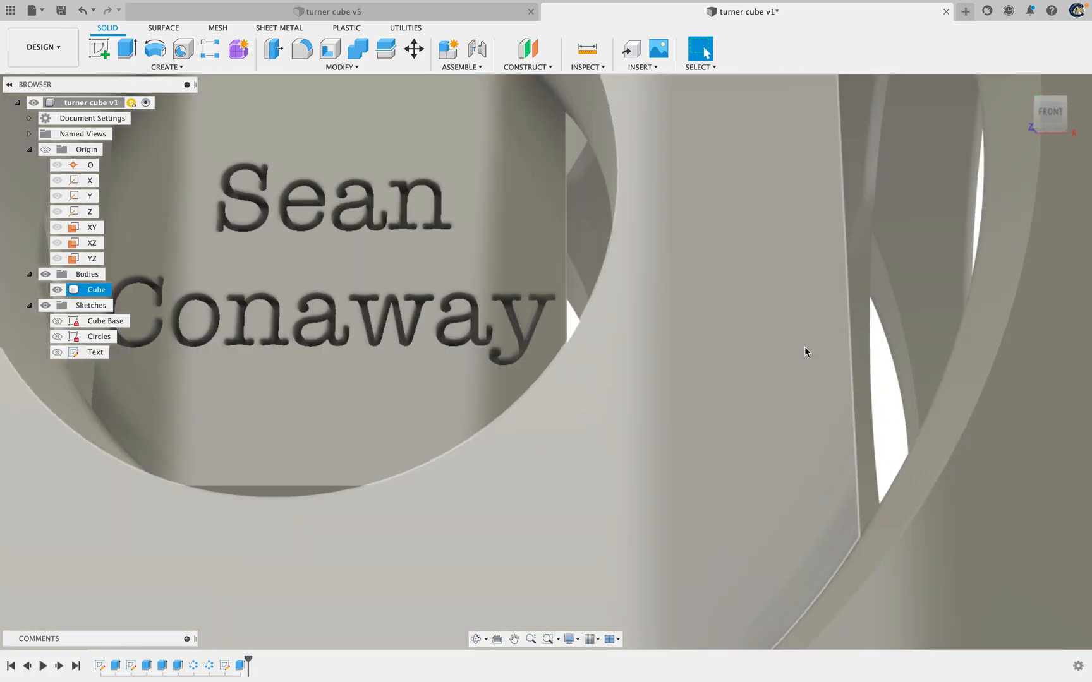
scroll(805, 343, down, 10)
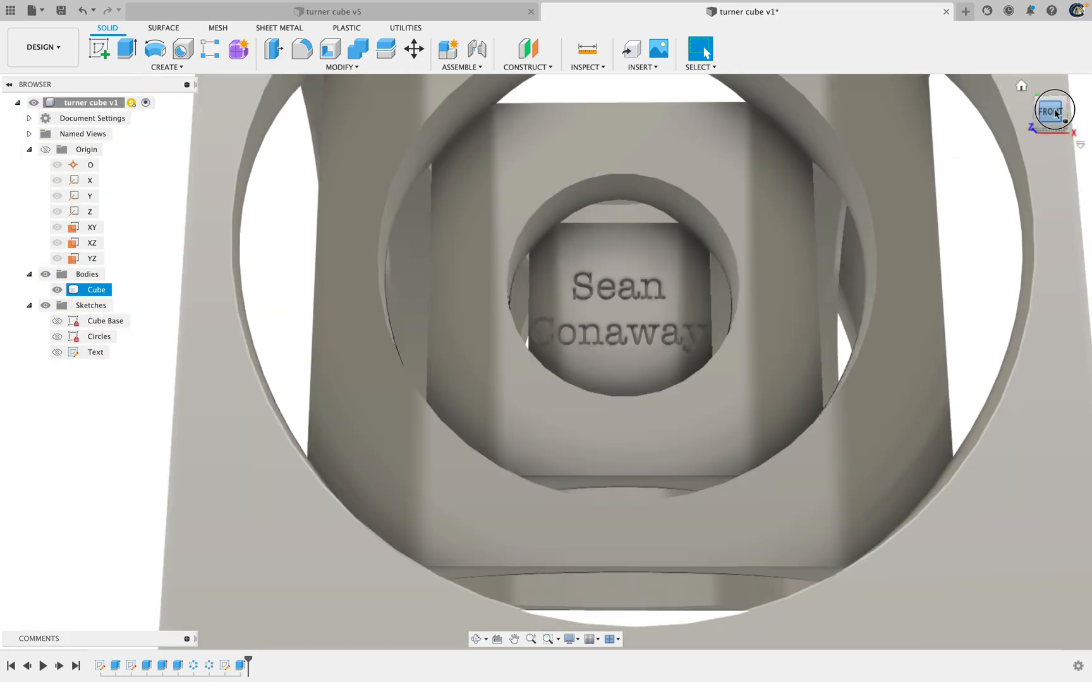
click(1055, 111)
drag(1055, 112, 1045, 111)
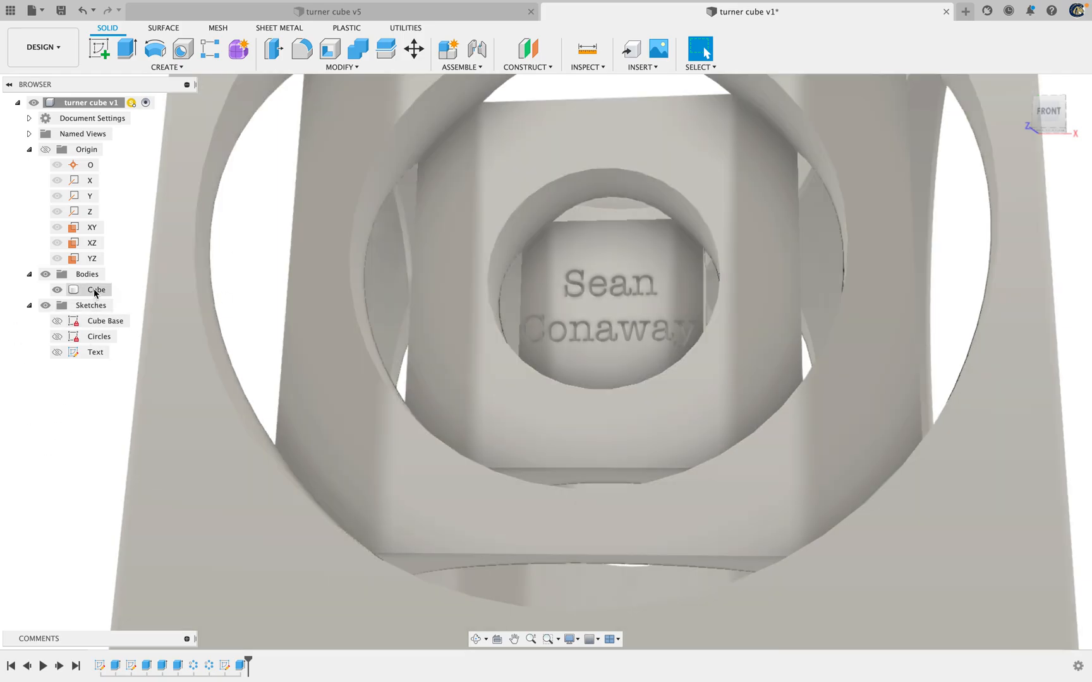
right_click(96, 291)
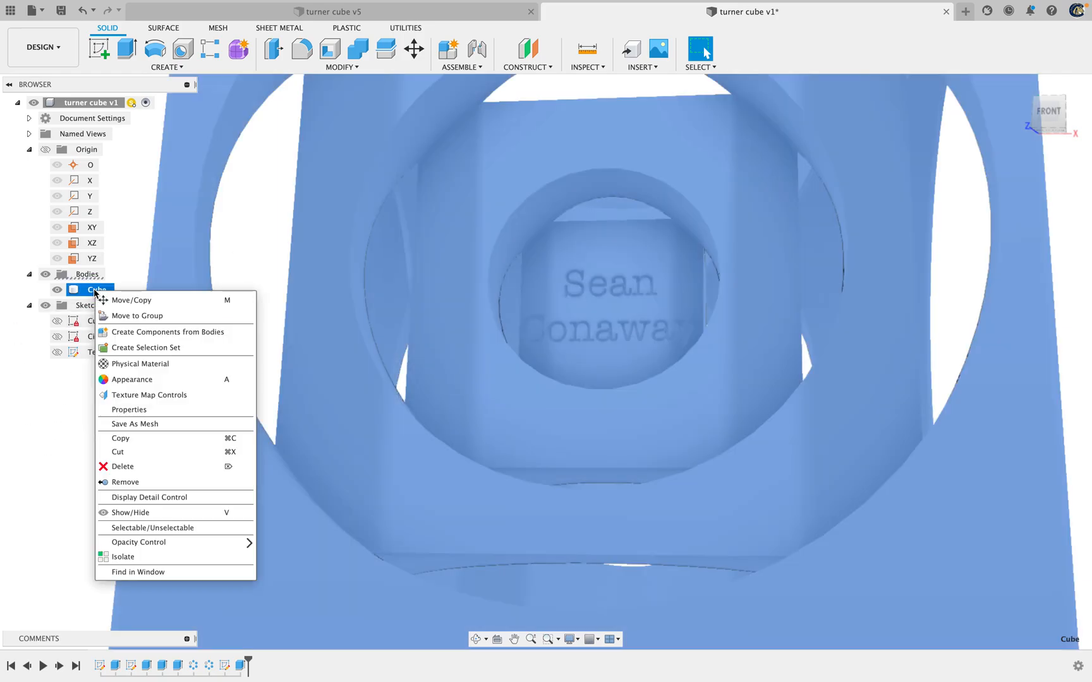
click(149, 379)
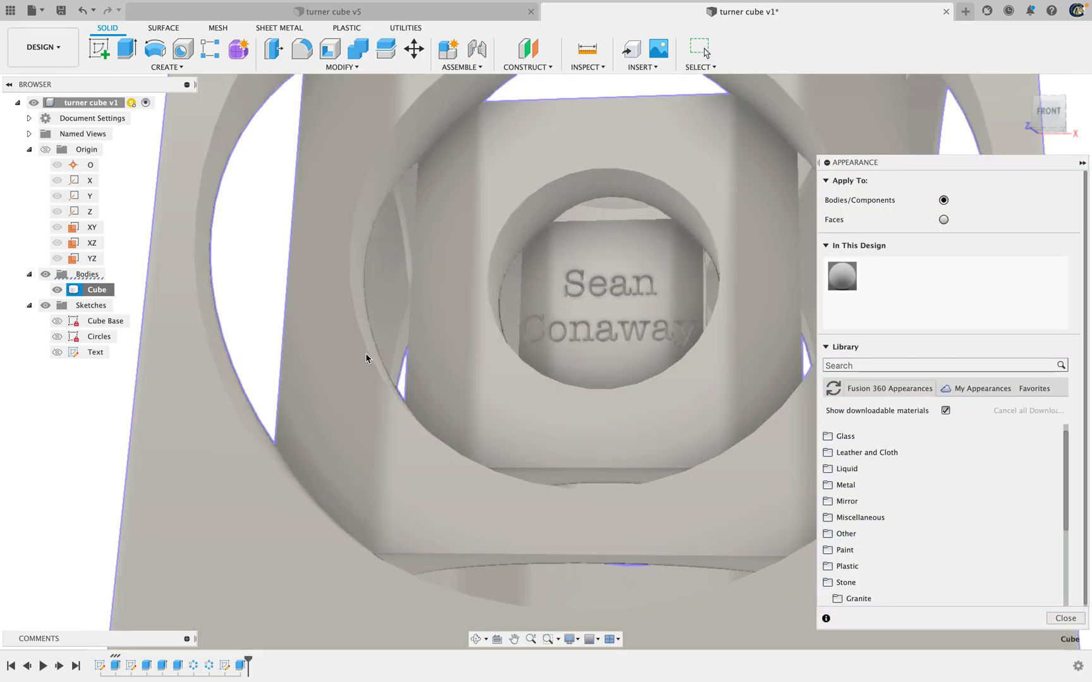
Apply the finished Oak appearance from the Wood library to the Cube body
scroll(918, 452, up, 1)
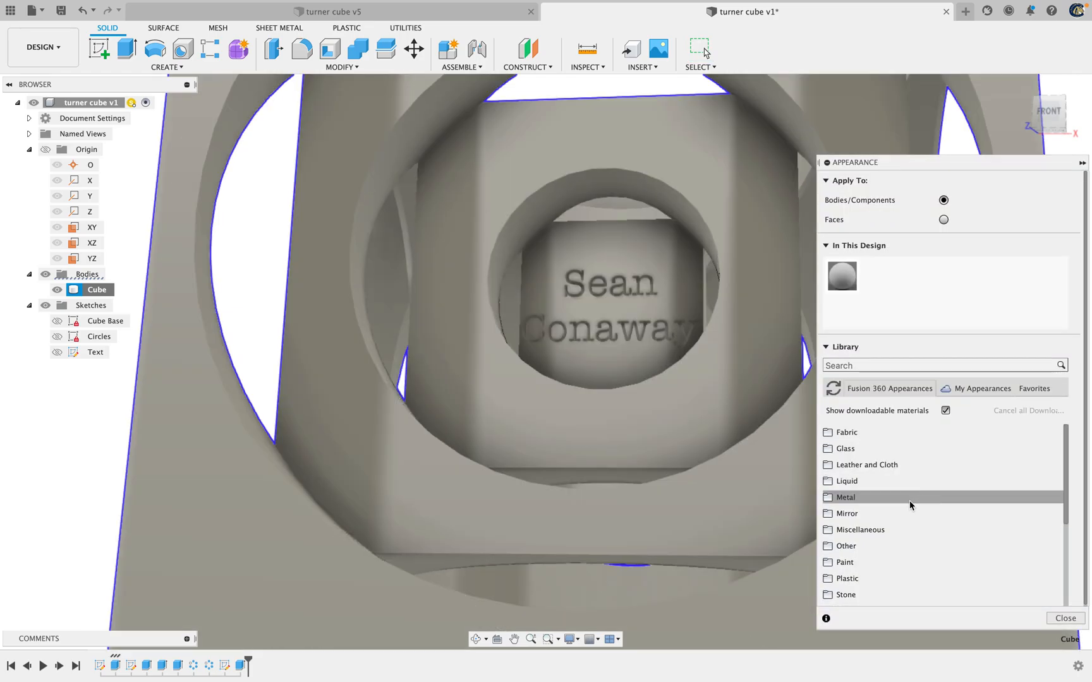
scroll(907, 499, down, 5)
scroll(907, 497, up, 5)
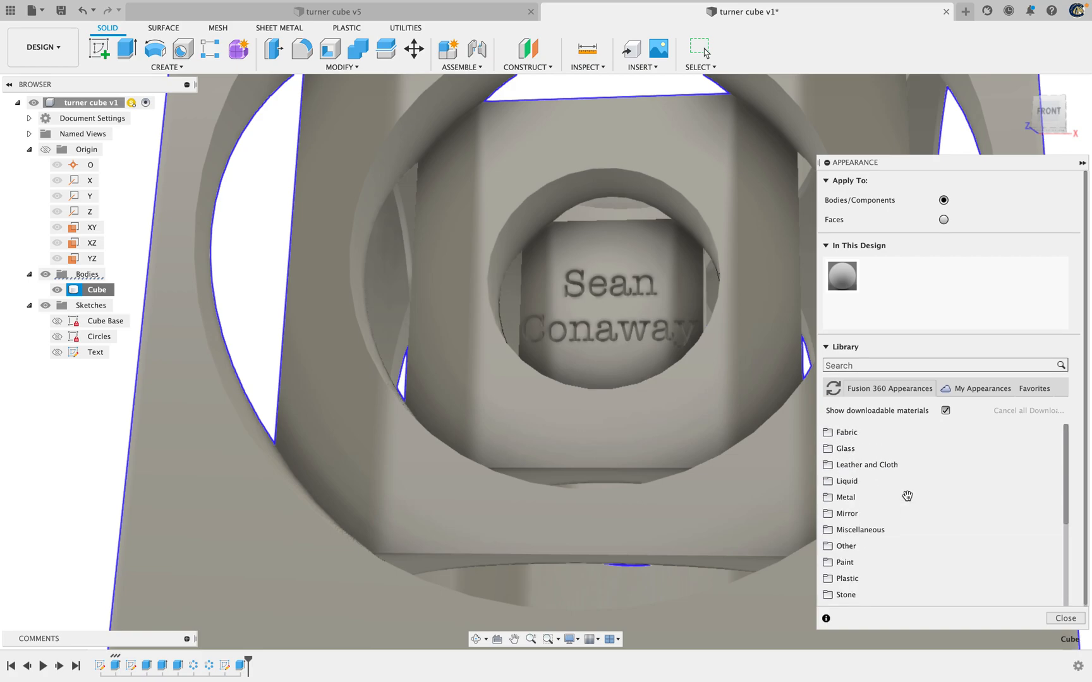
scroll(907, 500, down, 3)
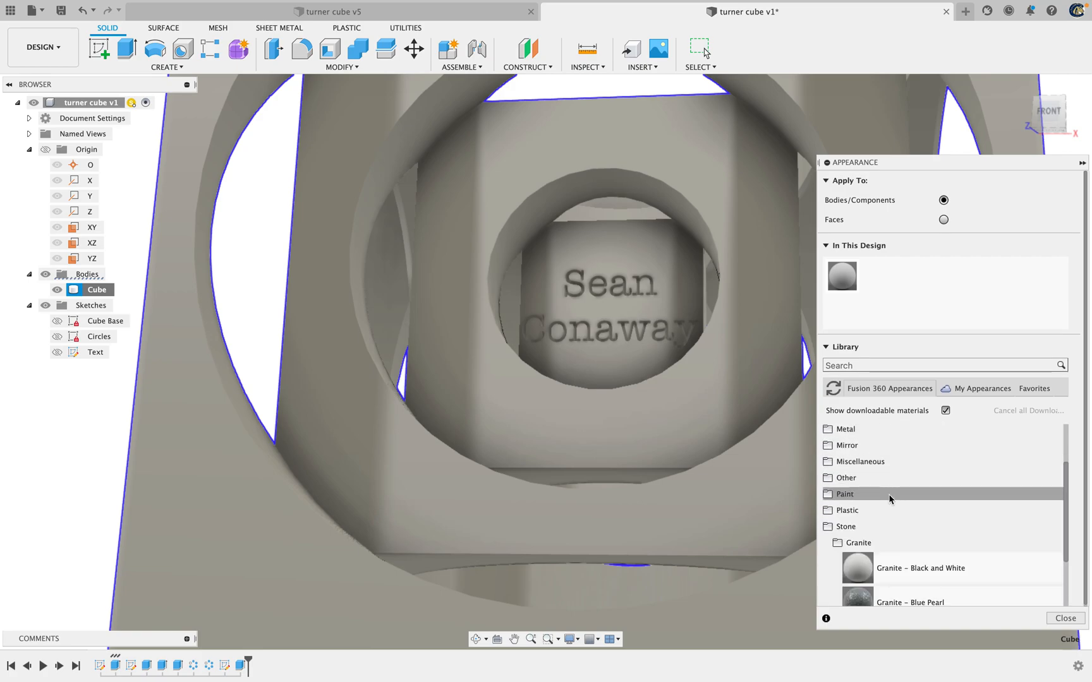
scroll(893, 499, up, 3)
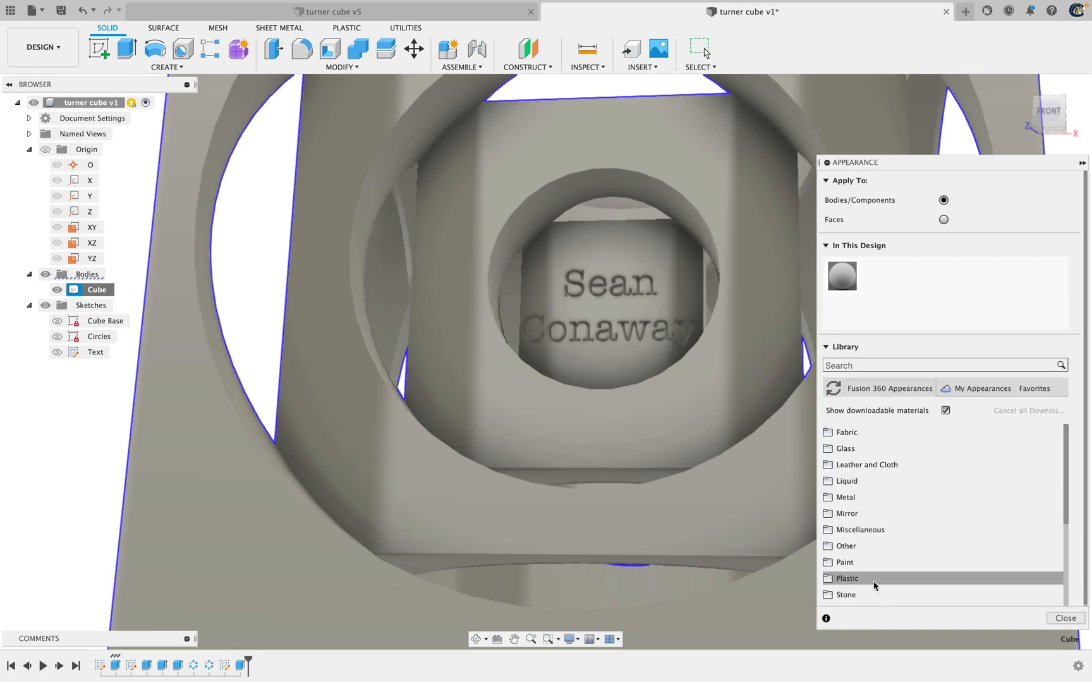
scroll(877, 578, down, 5)
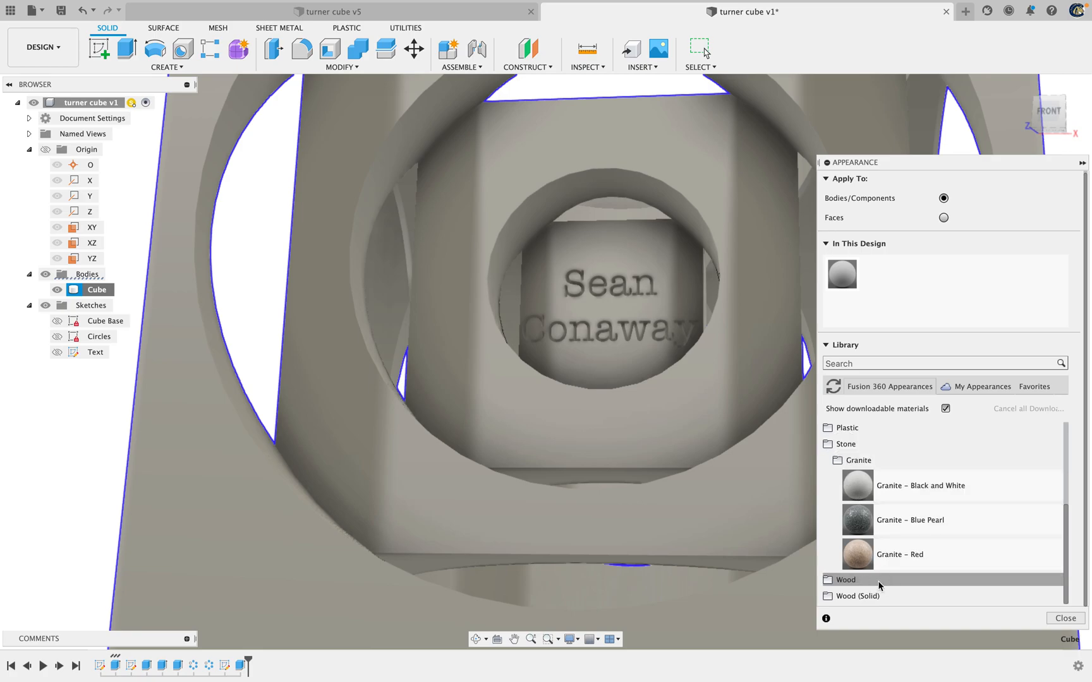
scroll(878, 580, up, 3)
scroll(878, 572, down, 3)
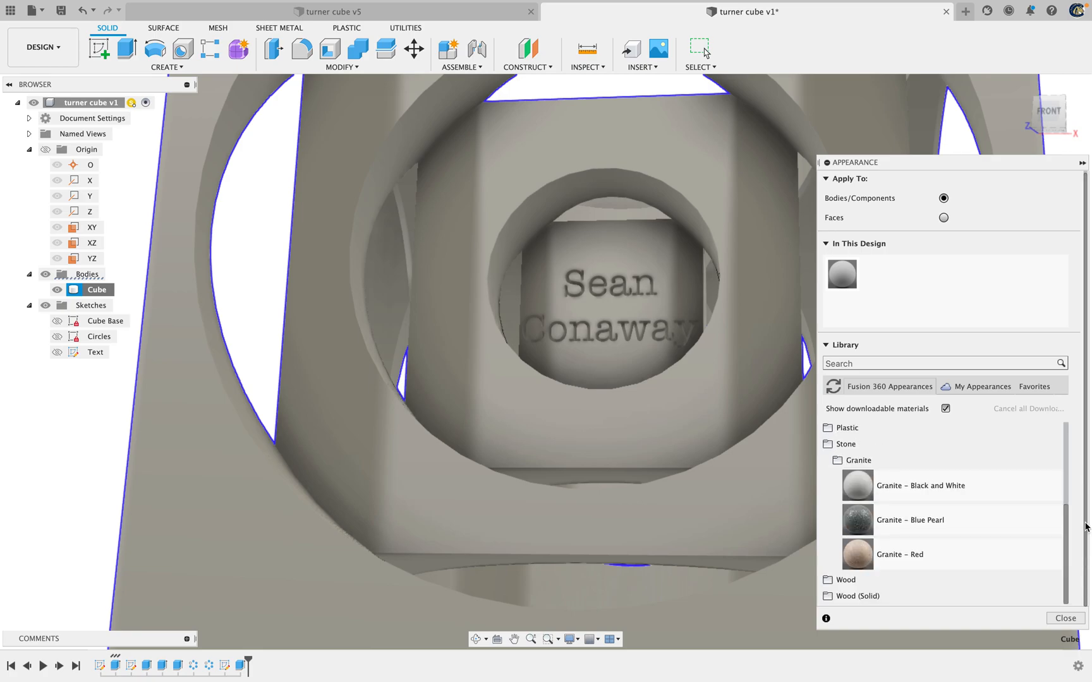
mouse_move(1066, 528)
mouse_down()
mouse_move(1066, 426)
mouse_move(1074, 538)
mouse_up()
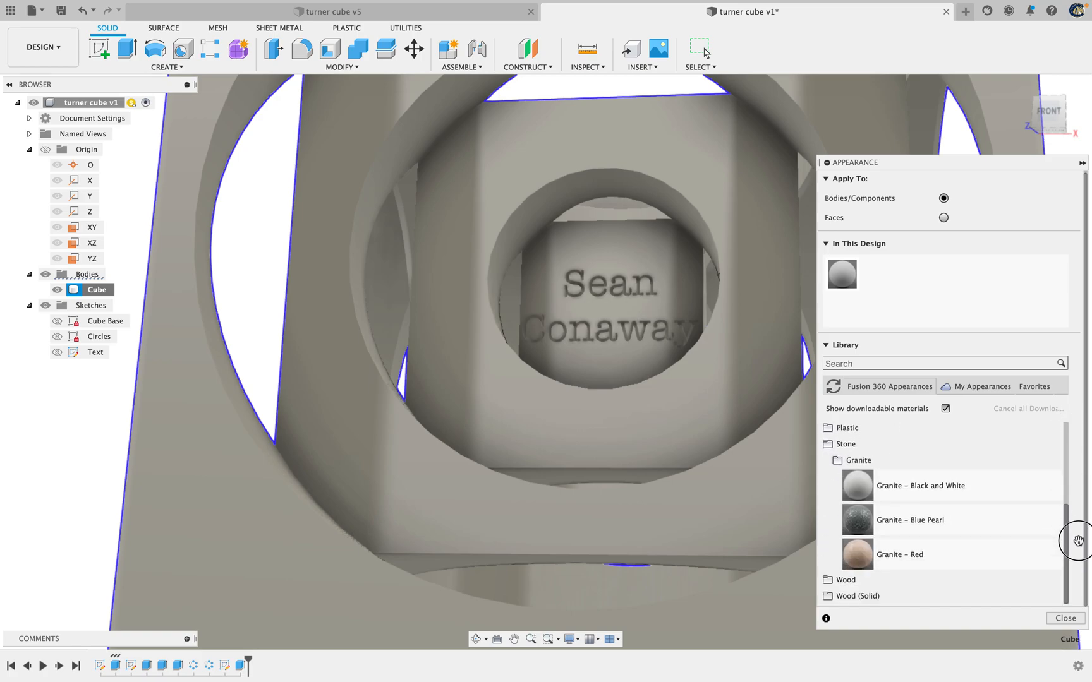
click(846, 580)
drag(1066, 475, 1075, 545)
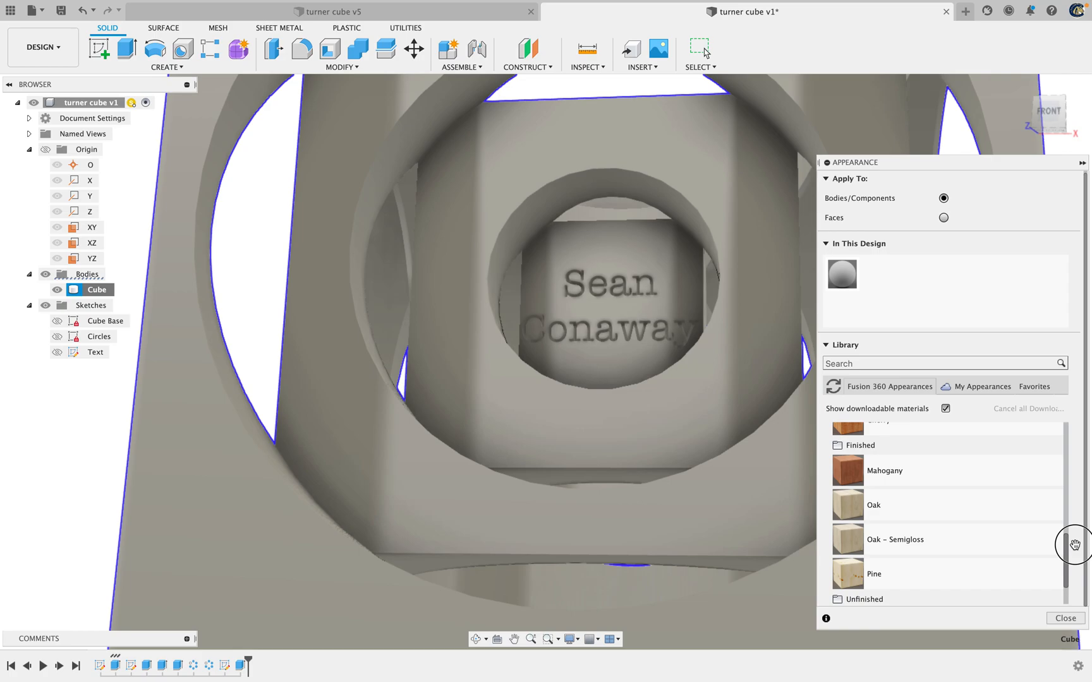
click(849, 511)
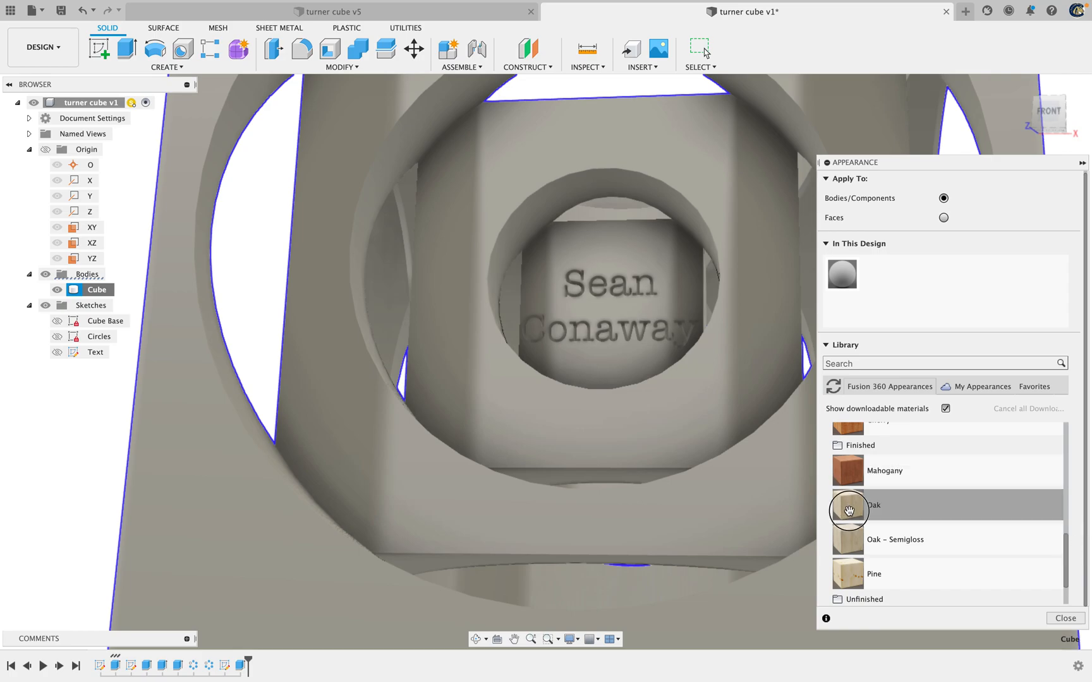
drag(849, 511, 93, 294)
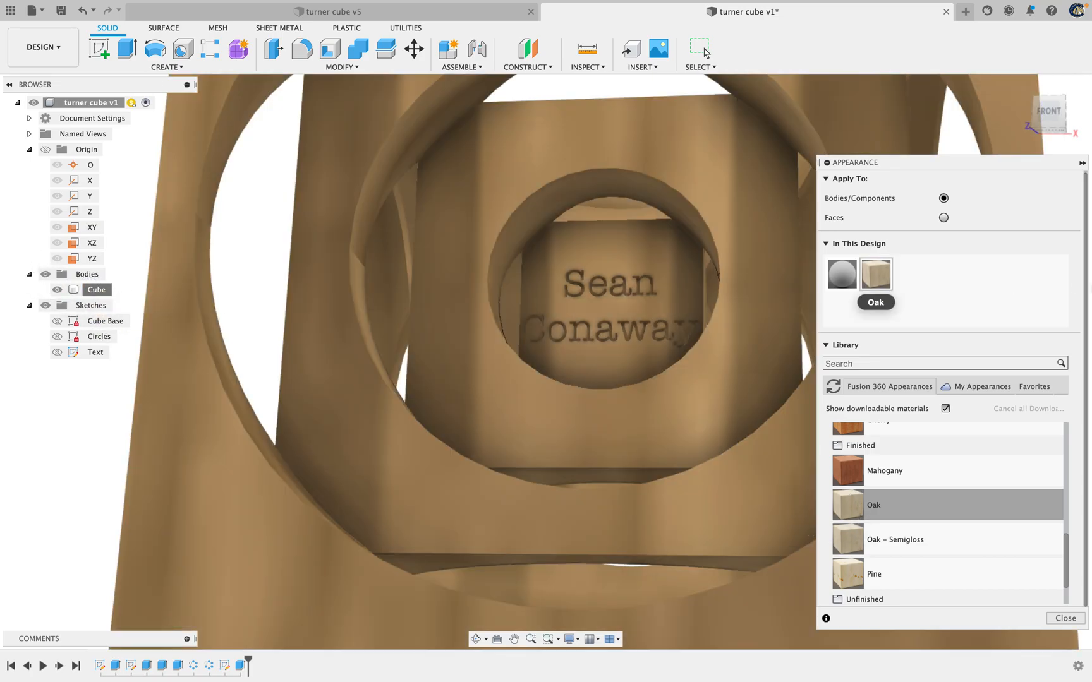
Set the Oak appearance's texture scale to 17.00 and close the appearance settings
right_click(880, 282)
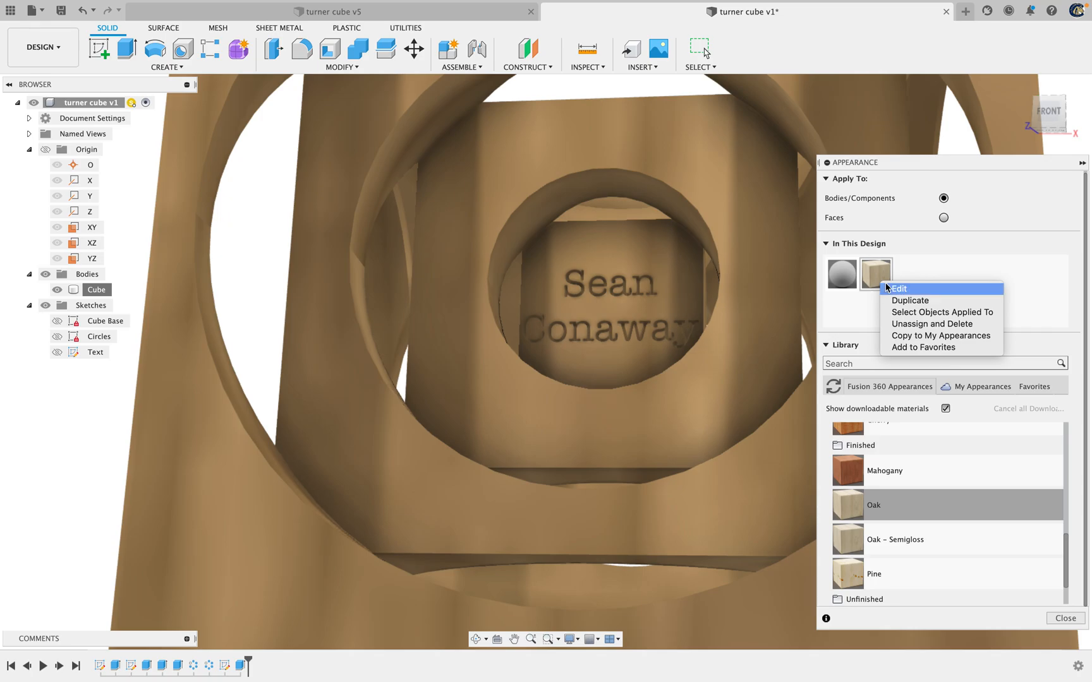
click(898, 289)
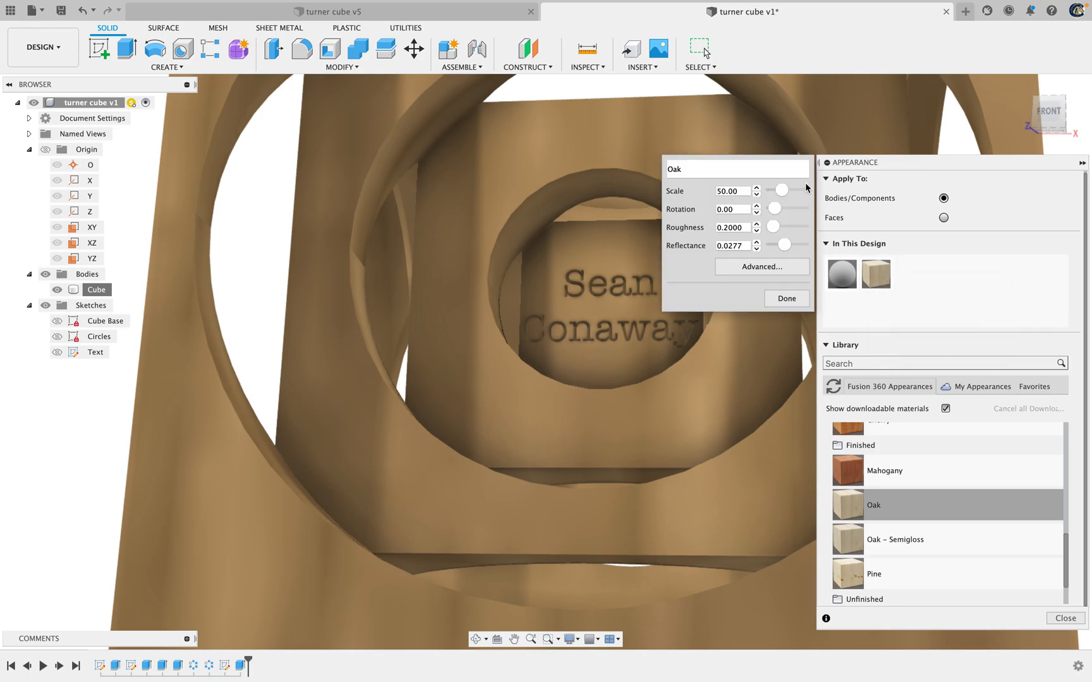
drag(785, 195, 781, 195)
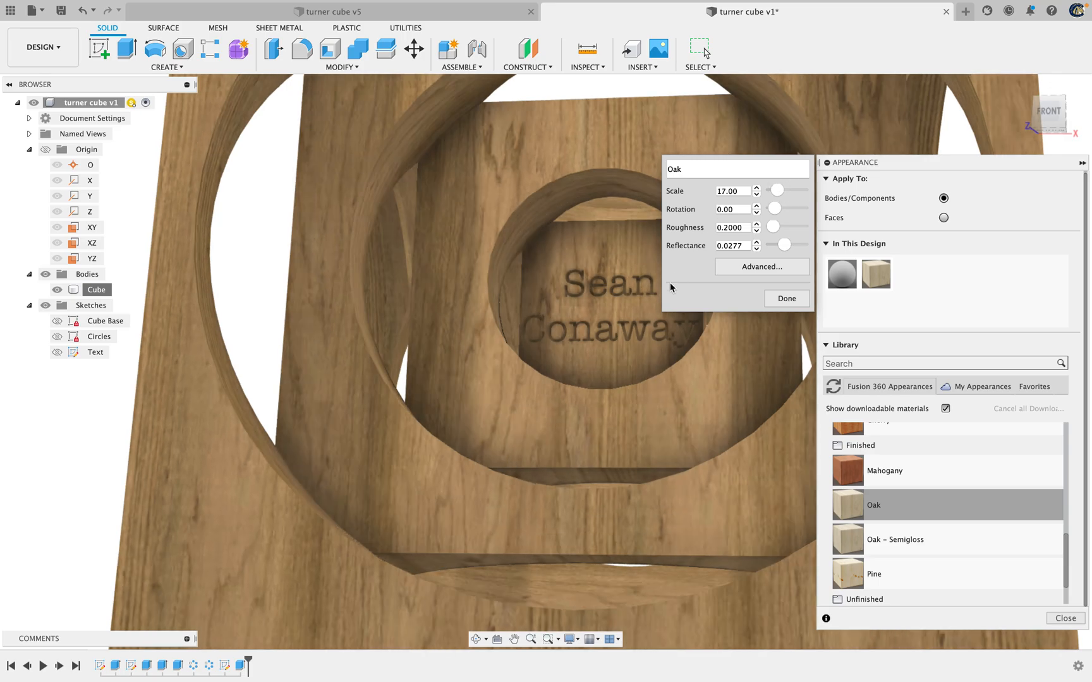
click(778, 302)
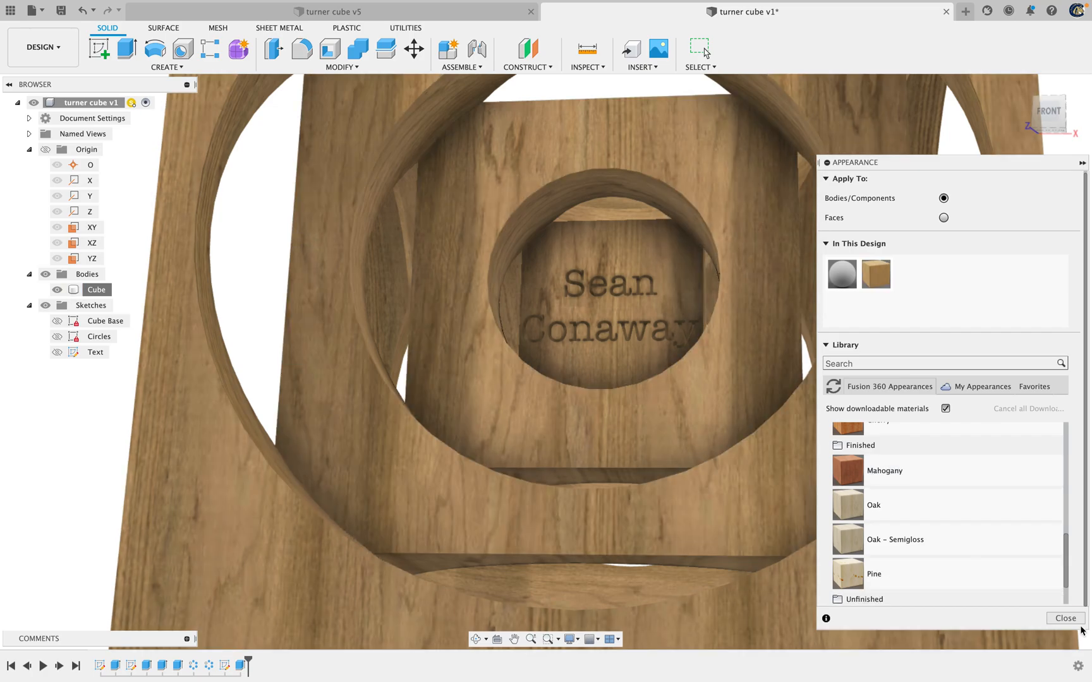
click(1067, 618)
Save the turner cube design as a new version
click(352, 204)
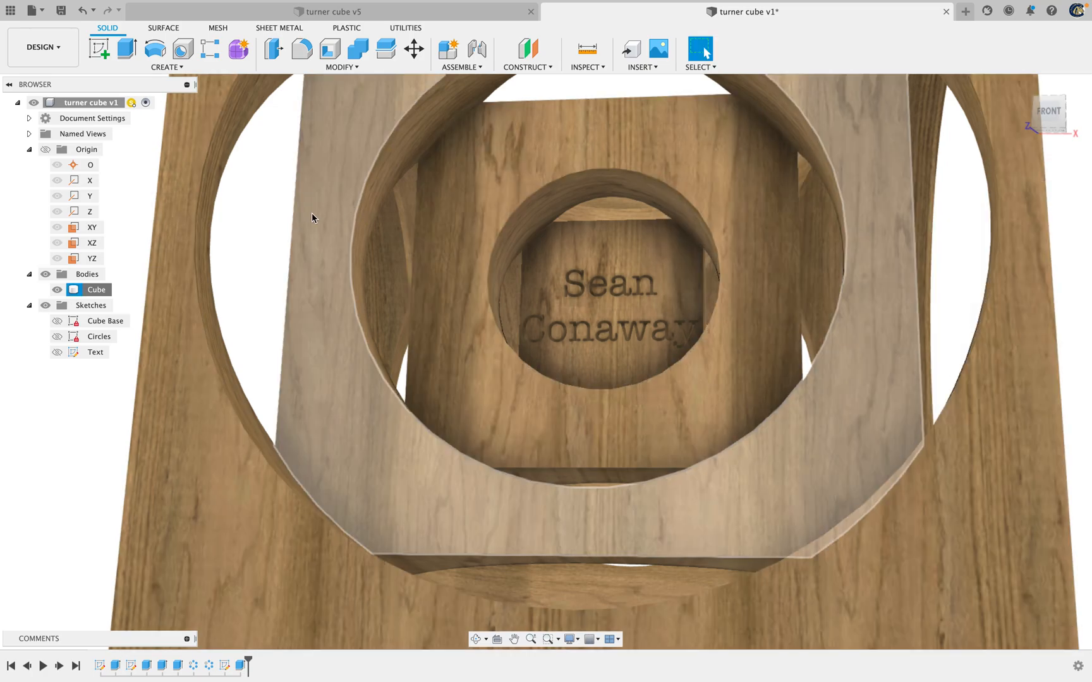
click(61, 12)
click(569, 352)
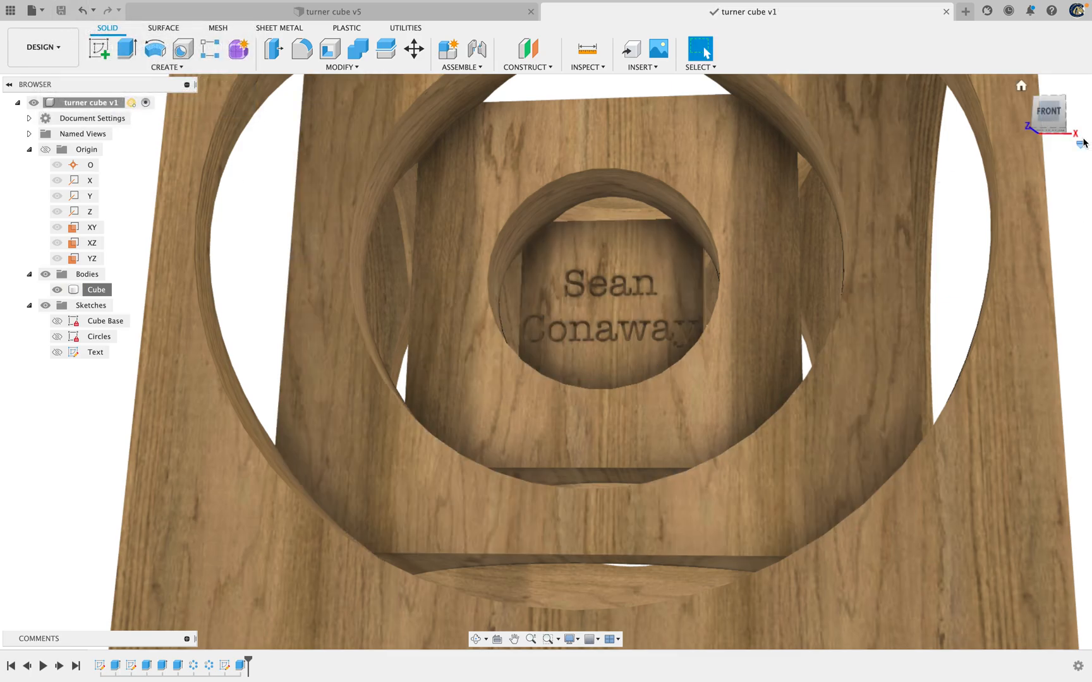
Review the model's parameter table, from the Cube Base dimensions through the circle and extrusion expressions, and close it
shift+middle_drag(1086, 147, 1015, 143)
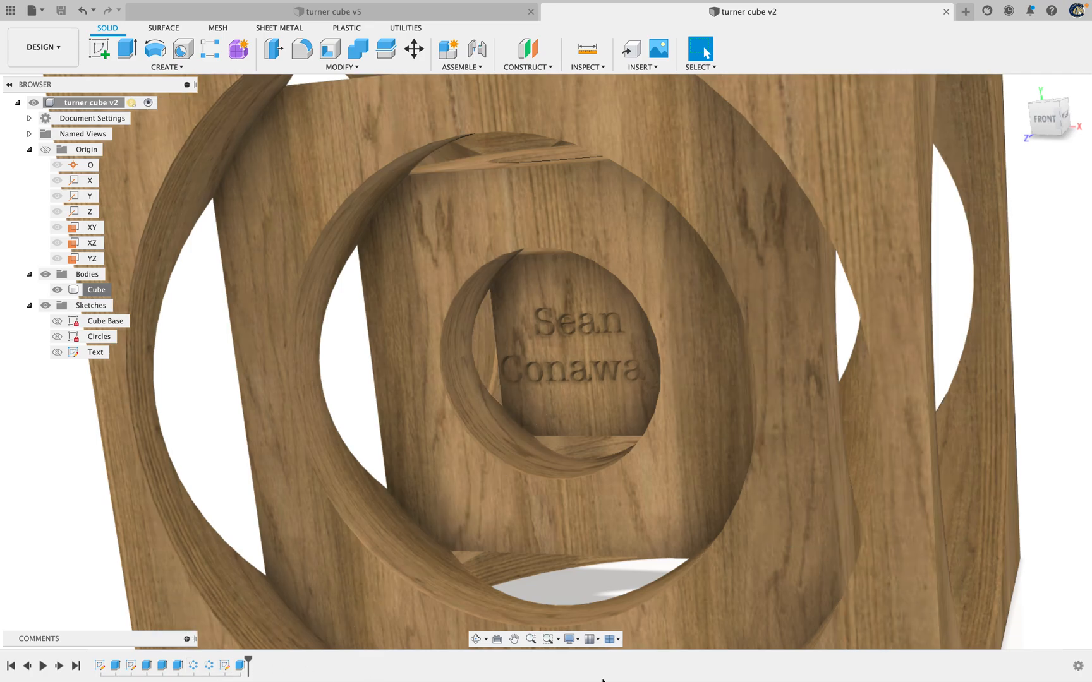
key(s)
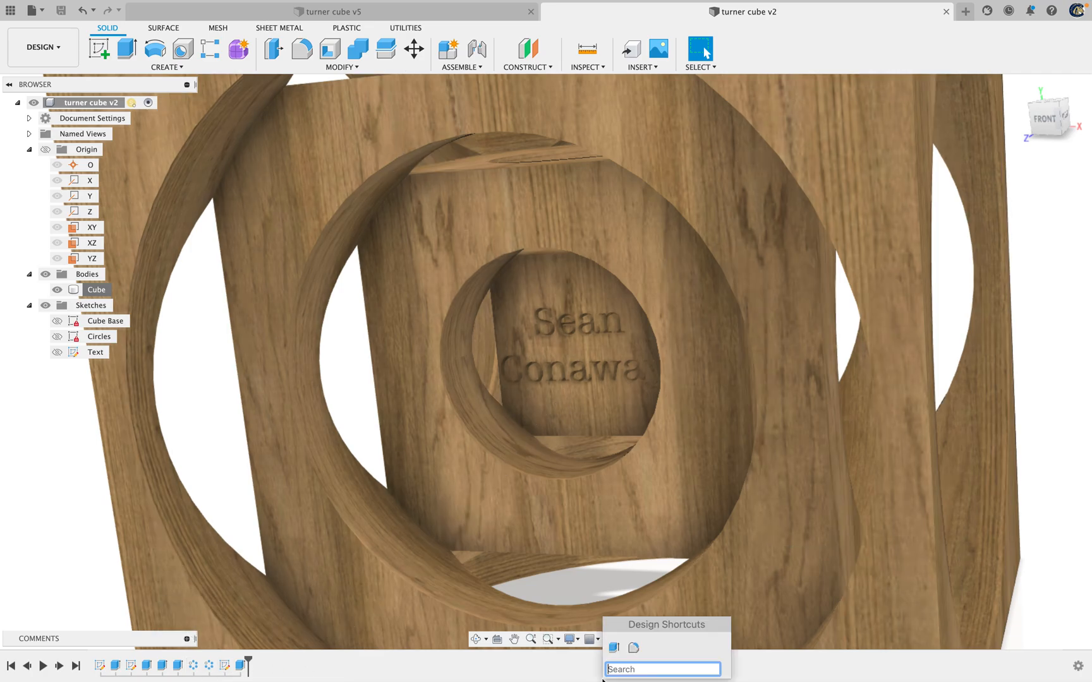
text(par)
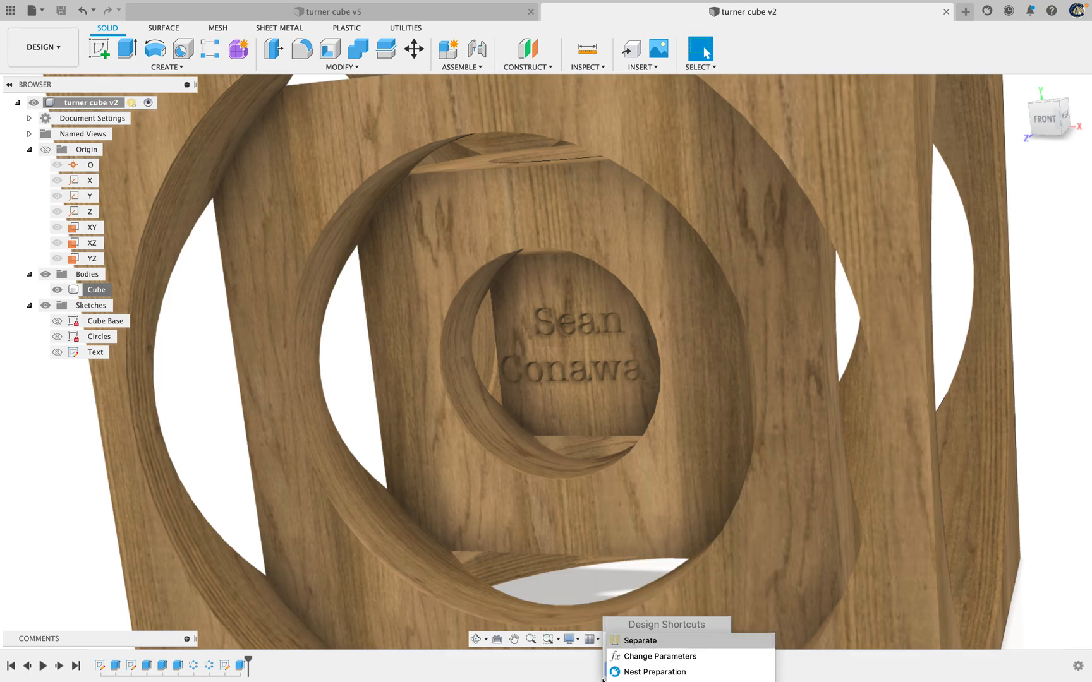
key(Down)
key(Return)
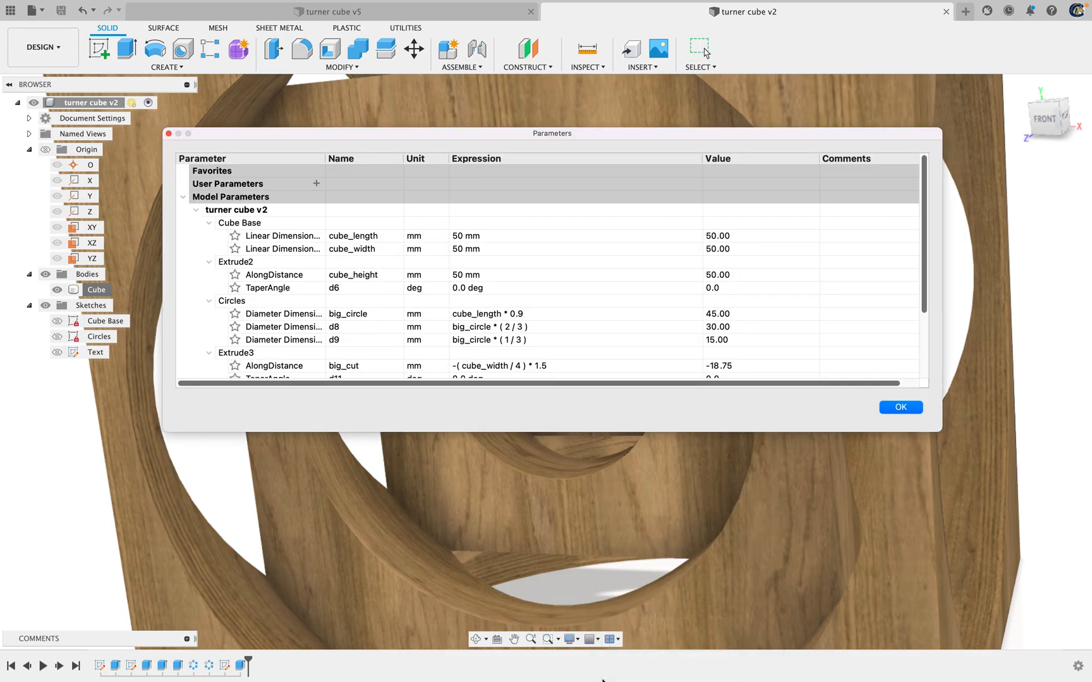
scroll(563, 266, down, 3)
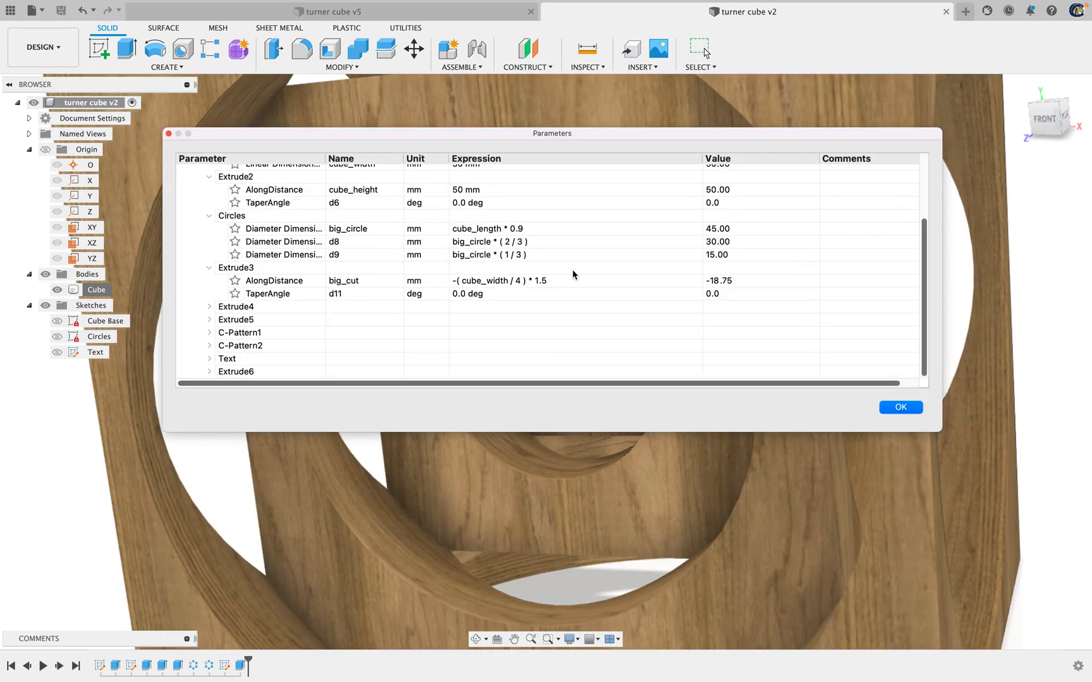
scroll(573, 274, up, 3)
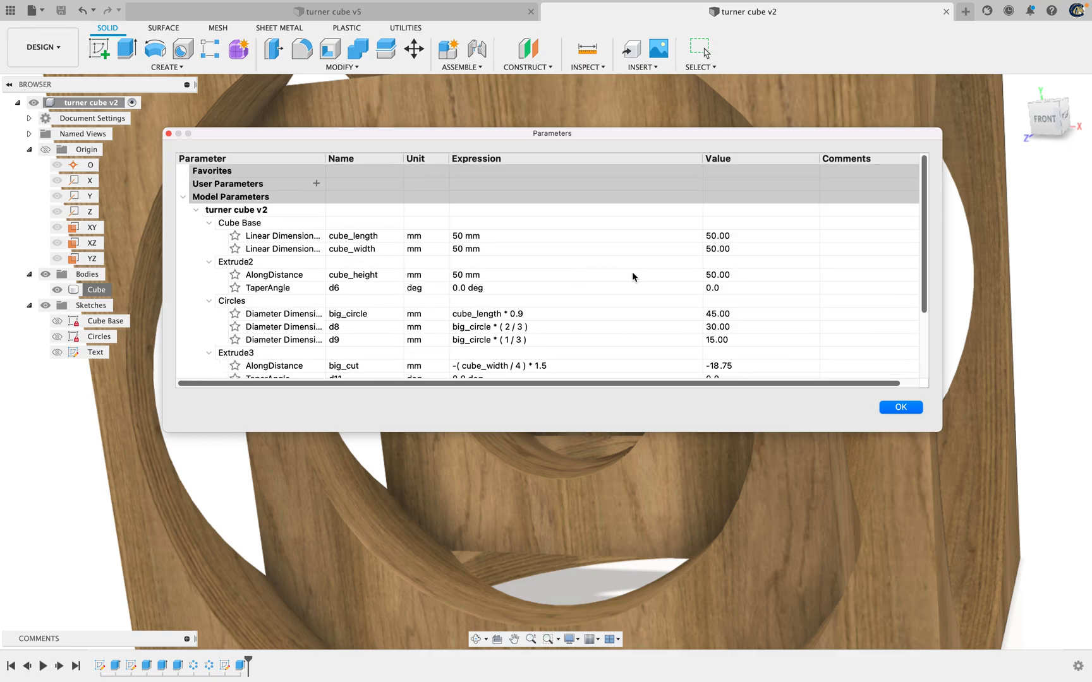
scroll(641, 290, down, 3)
click(899, 407)
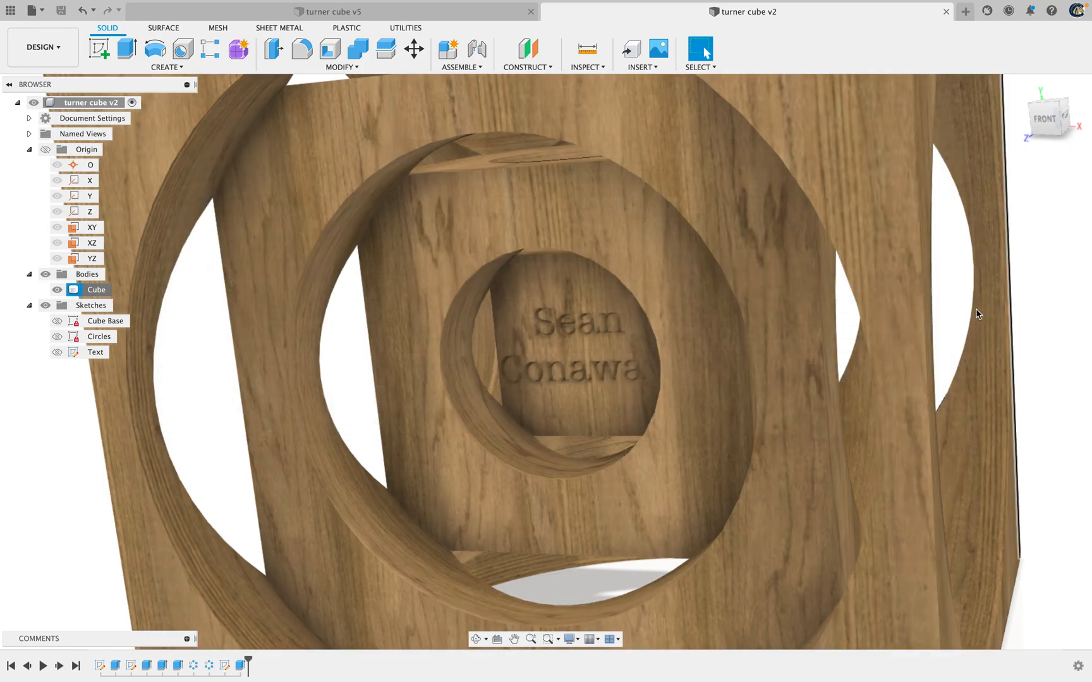